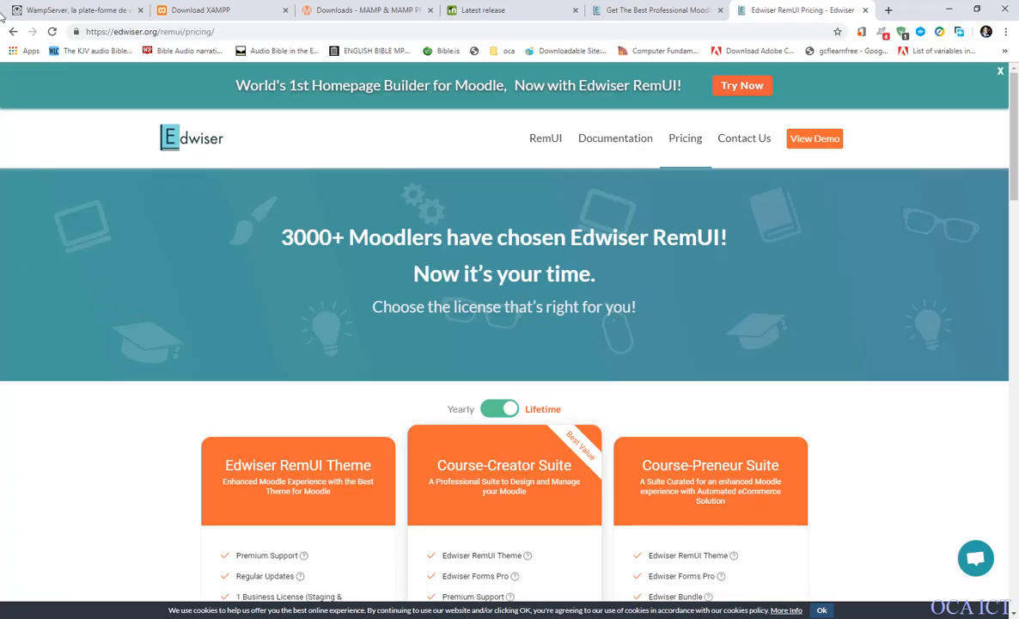
# Review the WampServer website's installation notes, web address and 64-bit and 32-bit download options.
pyautogui.click(45, 11)
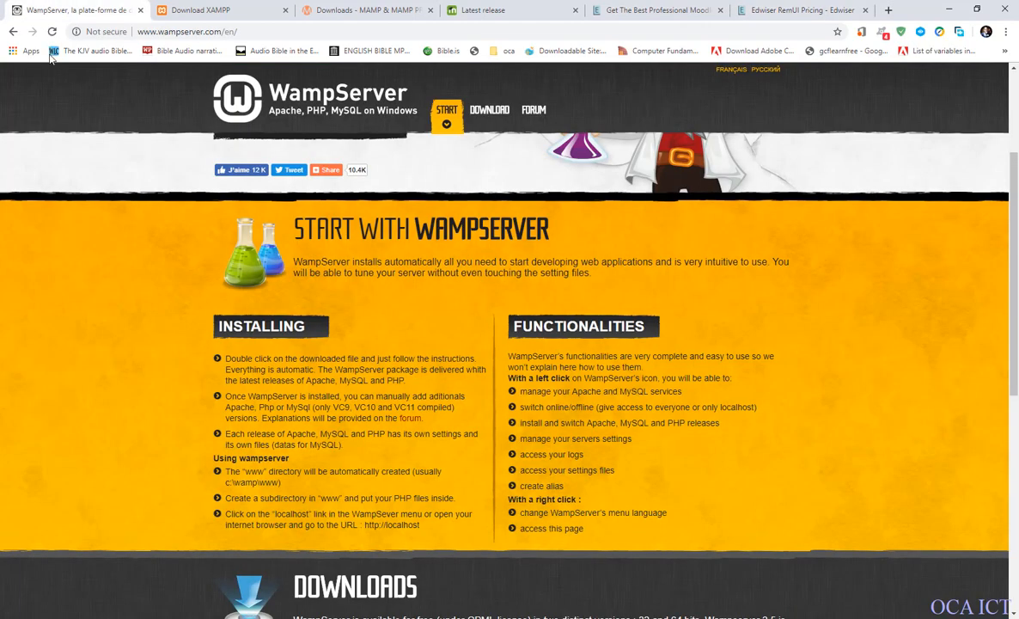
pyautogui.scroll(2, 198, 250)
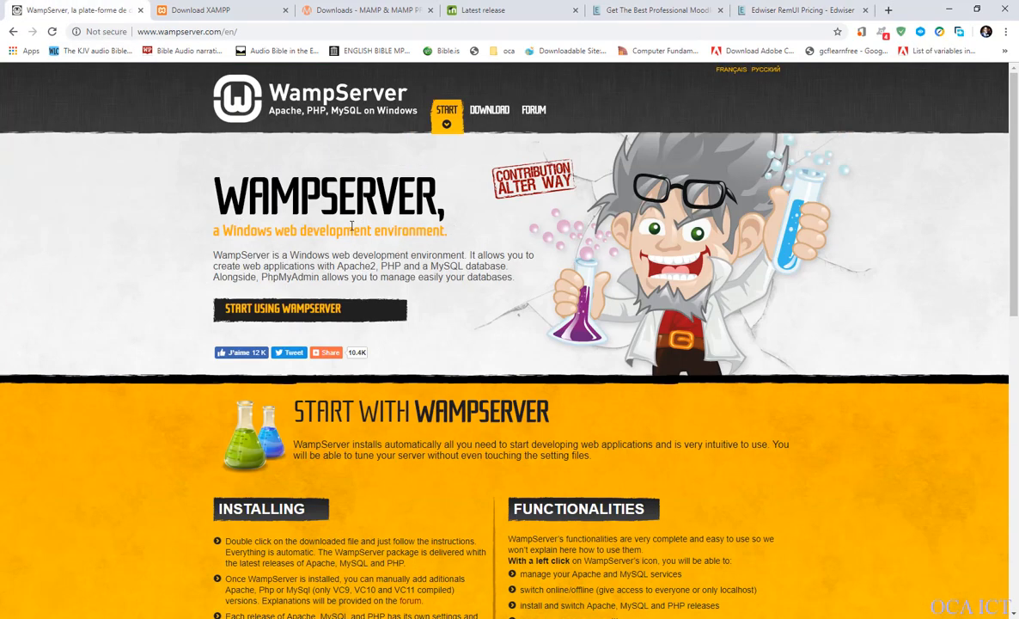
pyautogui.scroll(-3, 352, 226)
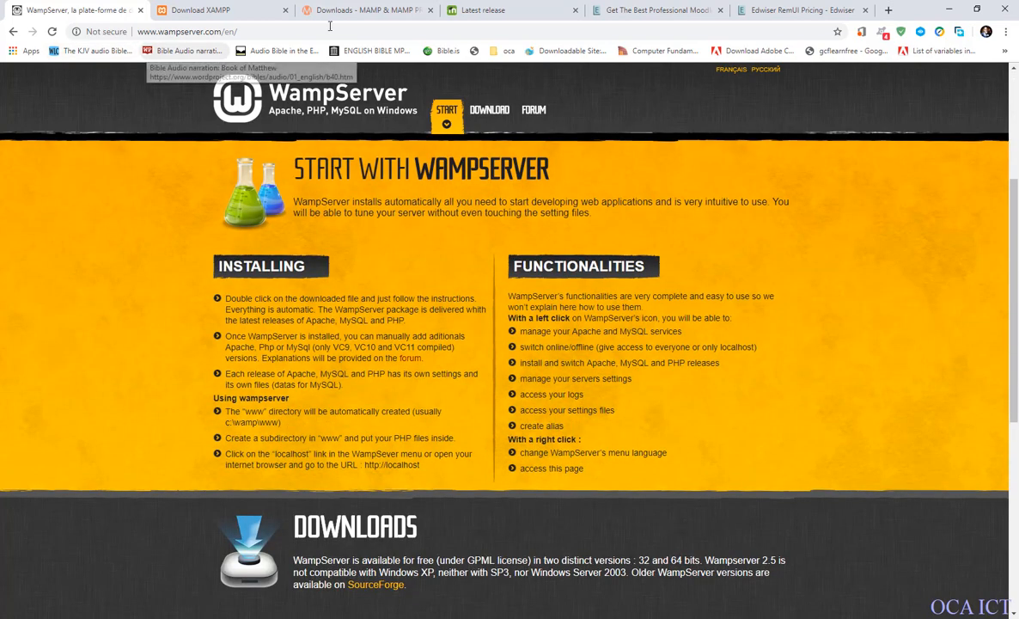
pyautogui.click(253, 32)
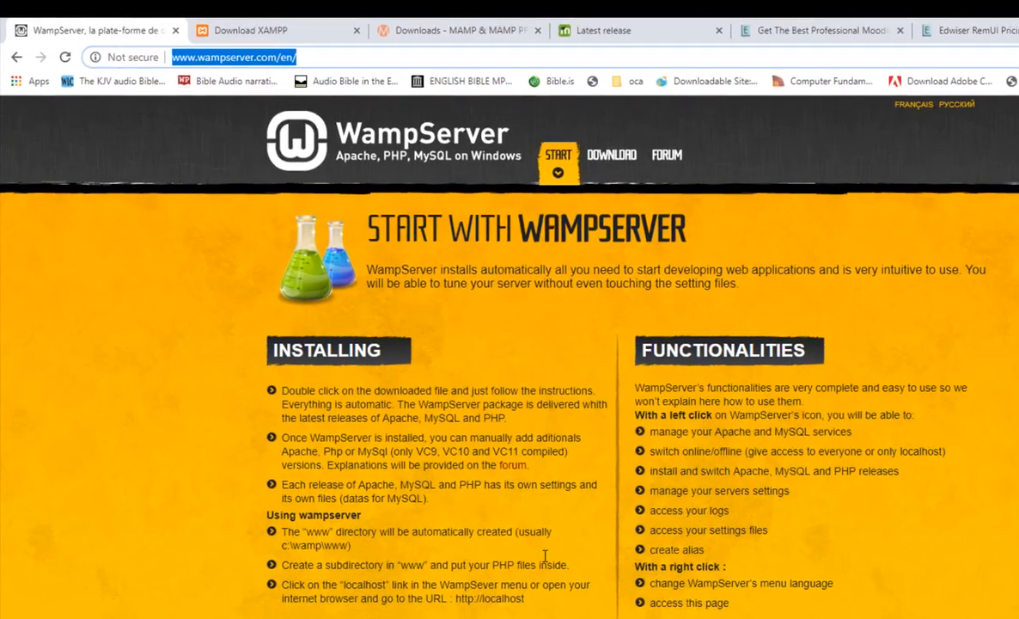
pyautogui.scroll(-3, 510, 379)
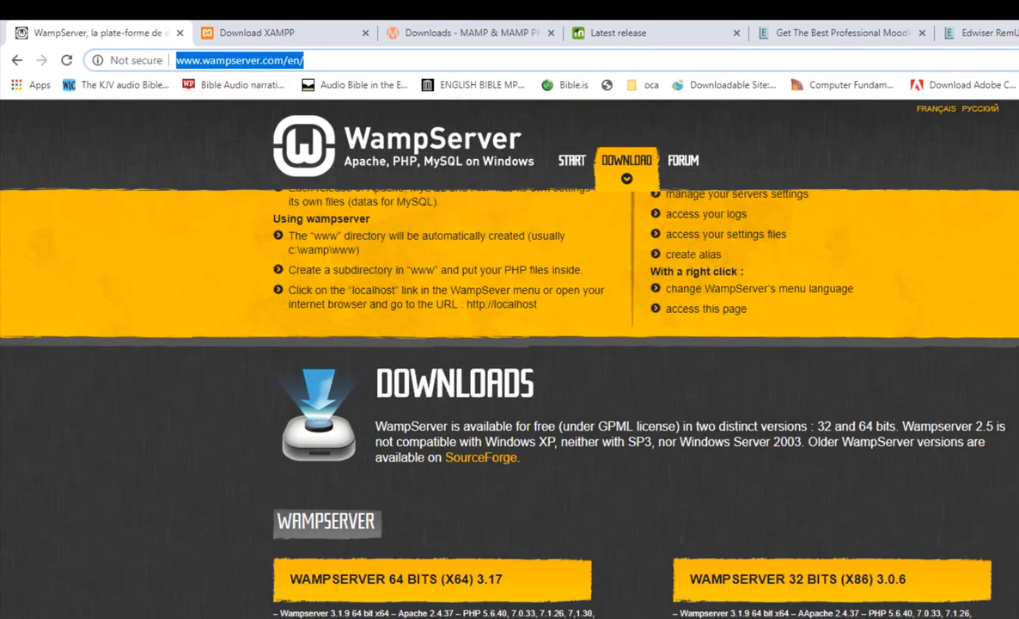
pyautogui.scroll(-3, 342, 564)
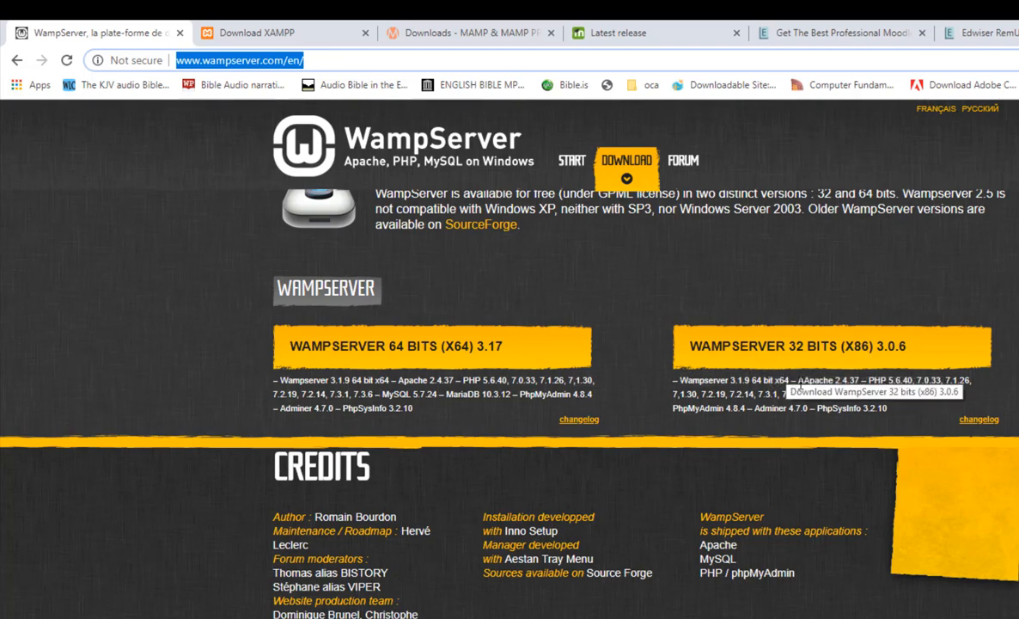
pyautogui.scroll(2, 746, 478)
pyautogui.scroll(3, 746, 482)
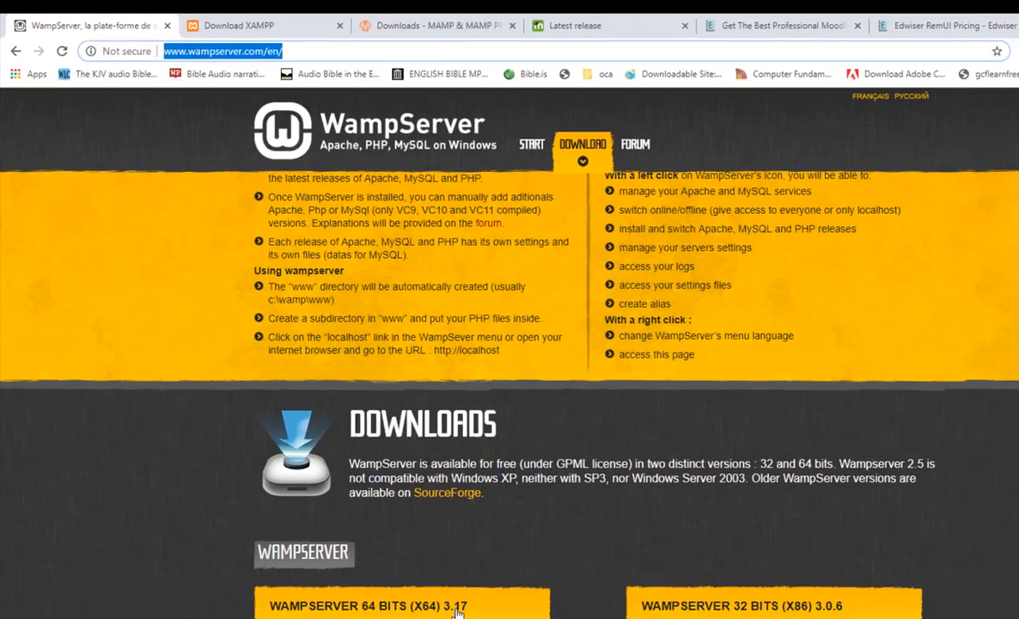
pyautogui.scroll(8, 460, 609)
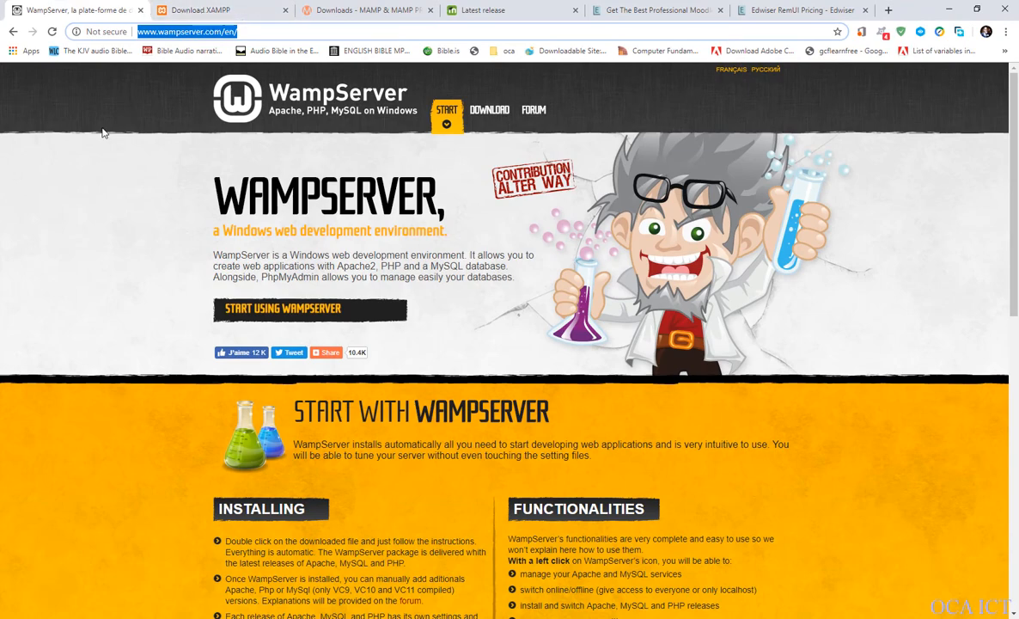
# Examine the XAMPP download page, highlighting the Windows, Linux and OS X package headings.
pyautogui.click(189, 8)
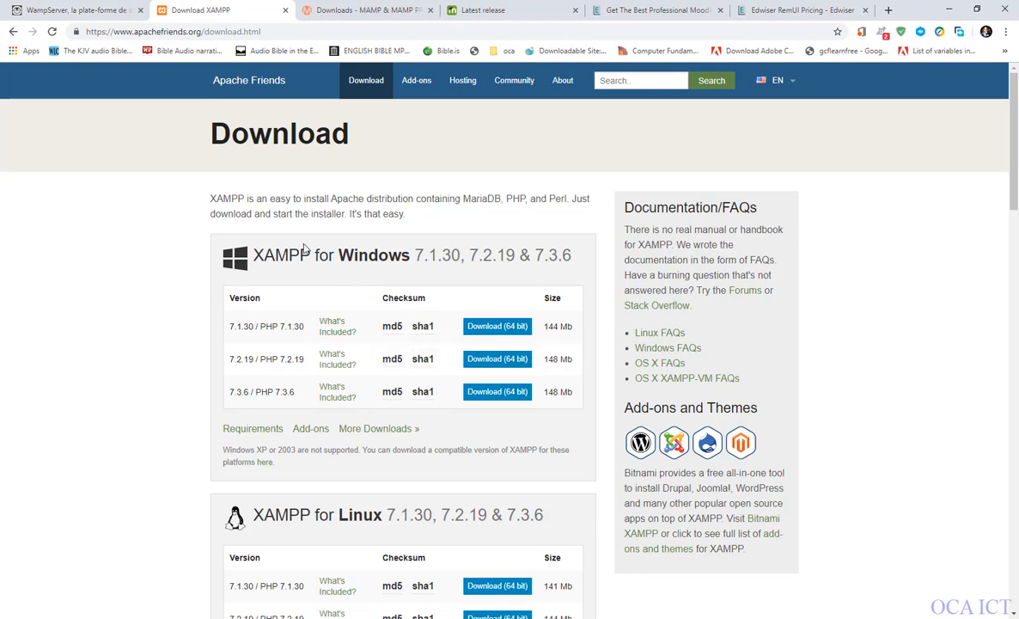
pyautogui.scroll(-2, 486, 404)
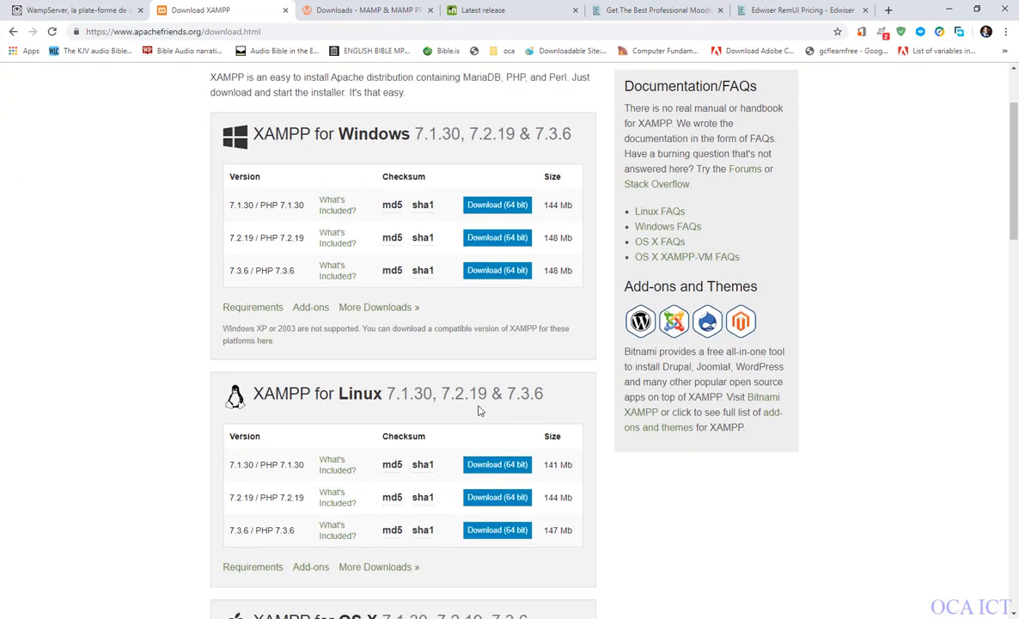
pyautogui.scroll(2, 472, 408)
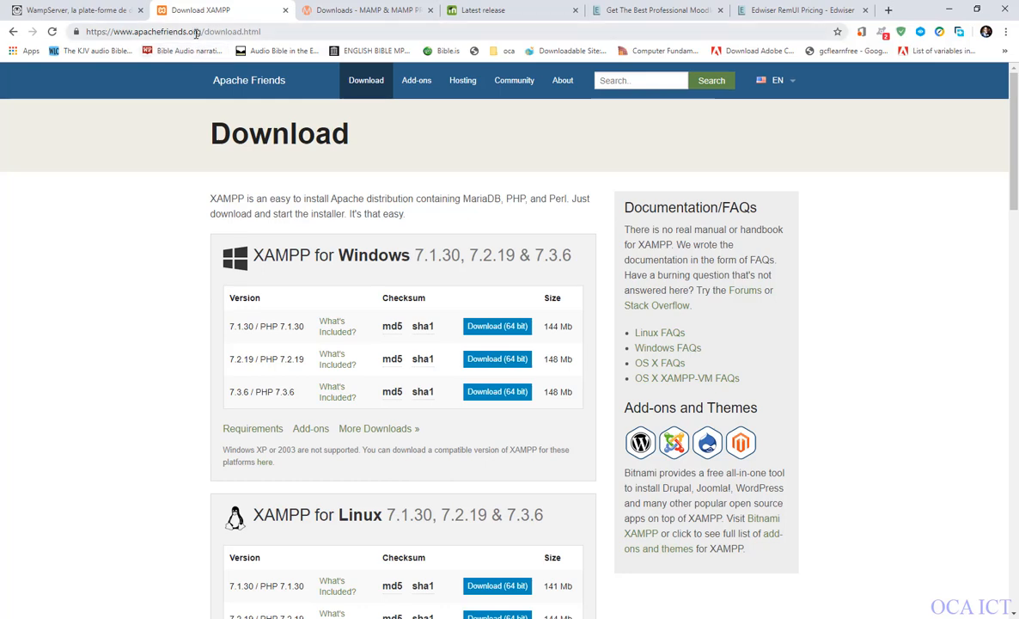
pyautogui.scroll(-3, 333, 176)
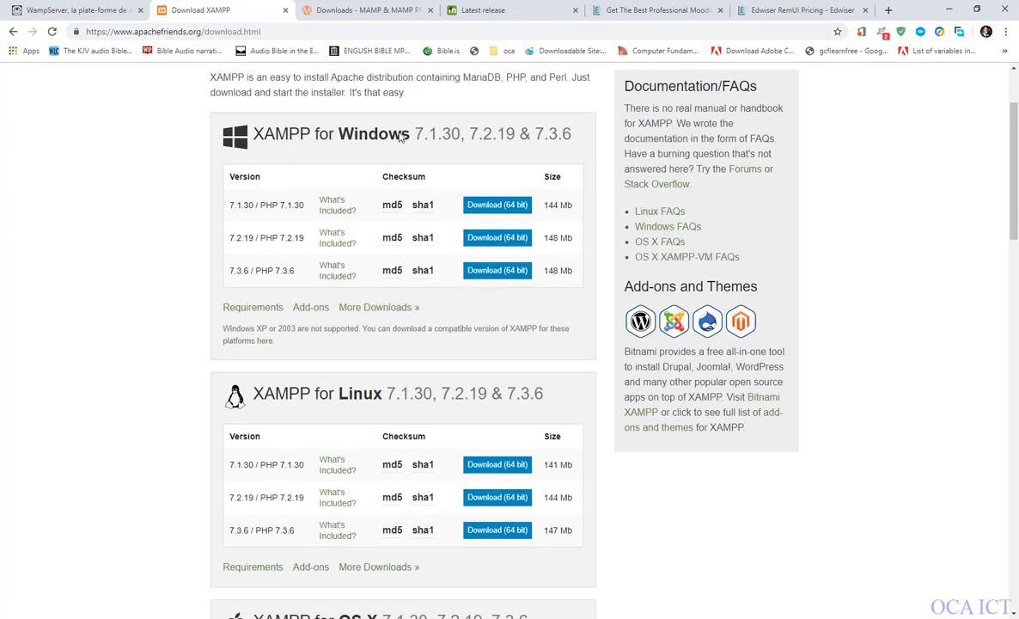
pyautogui.moveTo(400, 147); pyautogui.dragTo(206, 139)
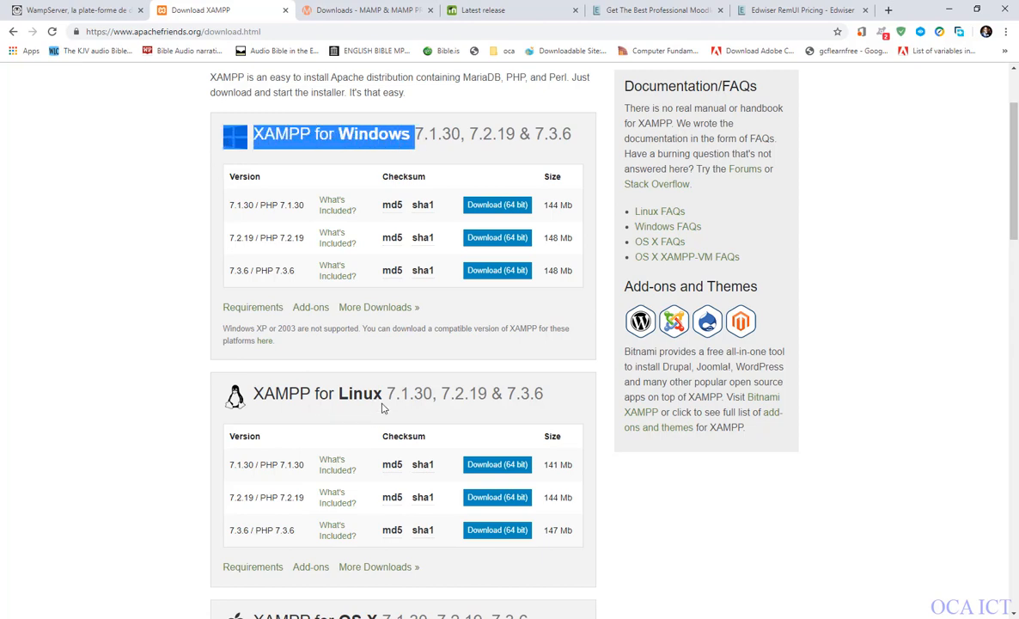
pyautogui.moveTo(384, 395); pyautogui.dragTo(244, 381)
pyautogui.scroll(-3, 311, 401)
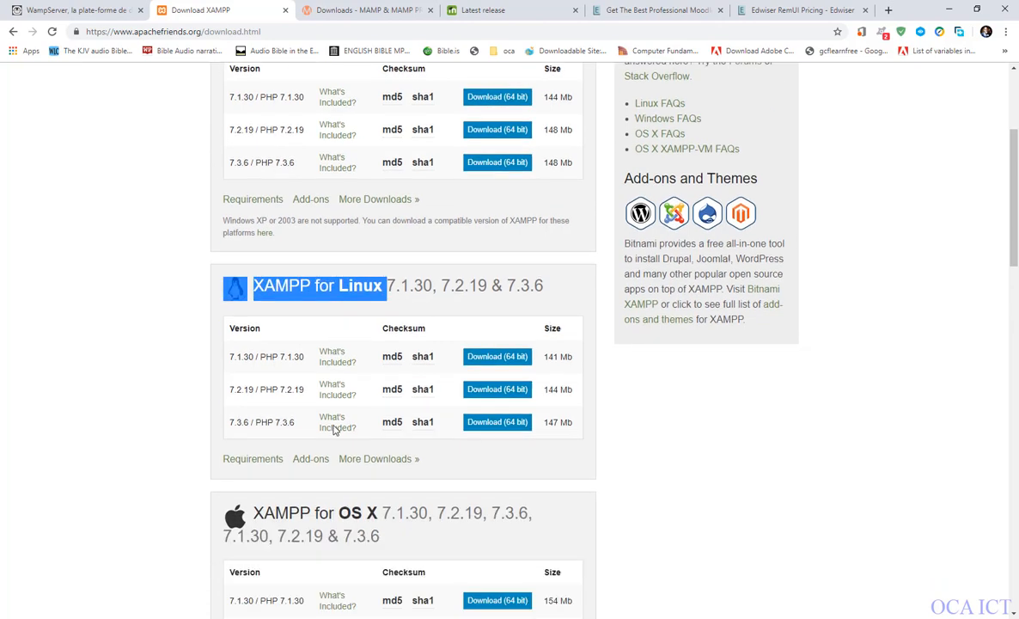
pyautogui.scroll(-1, 335, 430)
pyautogui.moveTo(389, 324); pyautogui.dragTo(228, 320)
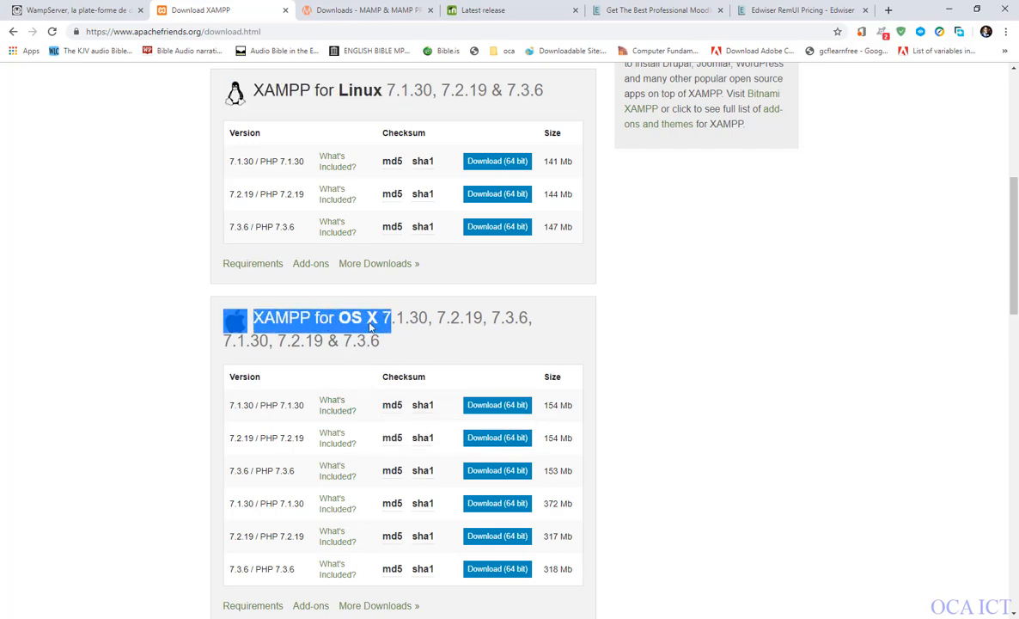
pyautogui.scroll(-1, 348, 467)
pyautogui.scroll(-3, 348, 467)
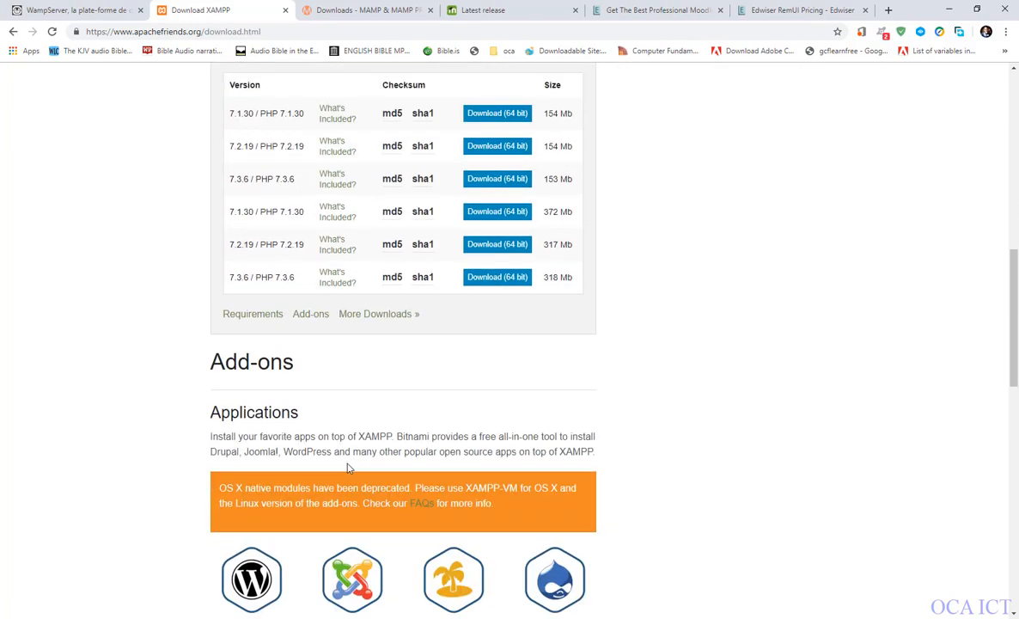
pyautogui.scroll(5, 439, 416)
pyautogui.scroll(3, 400, 305)
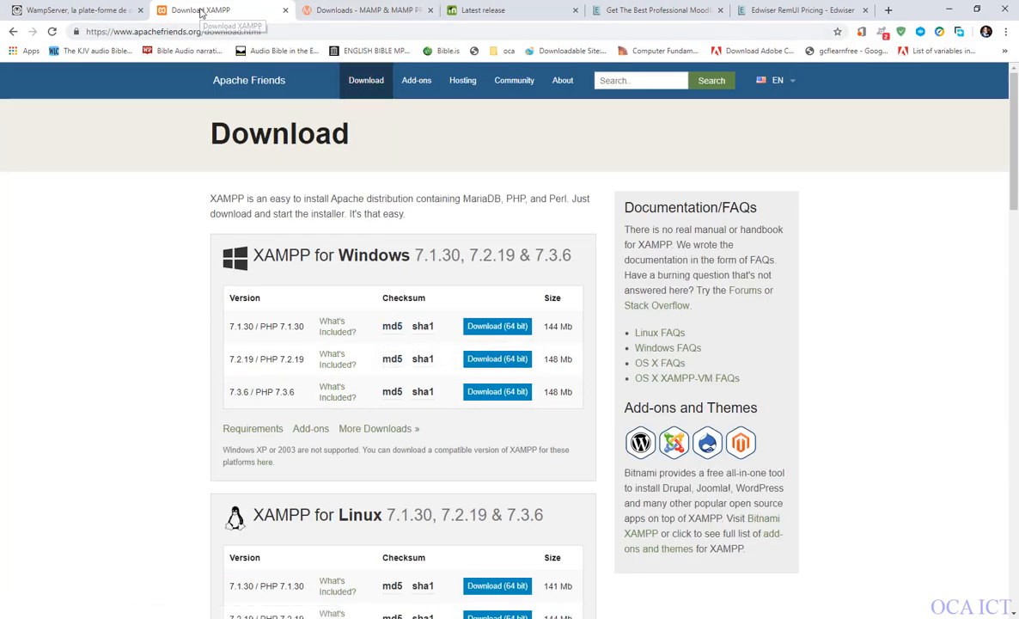
# Revisit the WampServer and XAMPP pages and look through the MAMP & MAMP PRO downloads page.
pyautogui.click(67, 11)
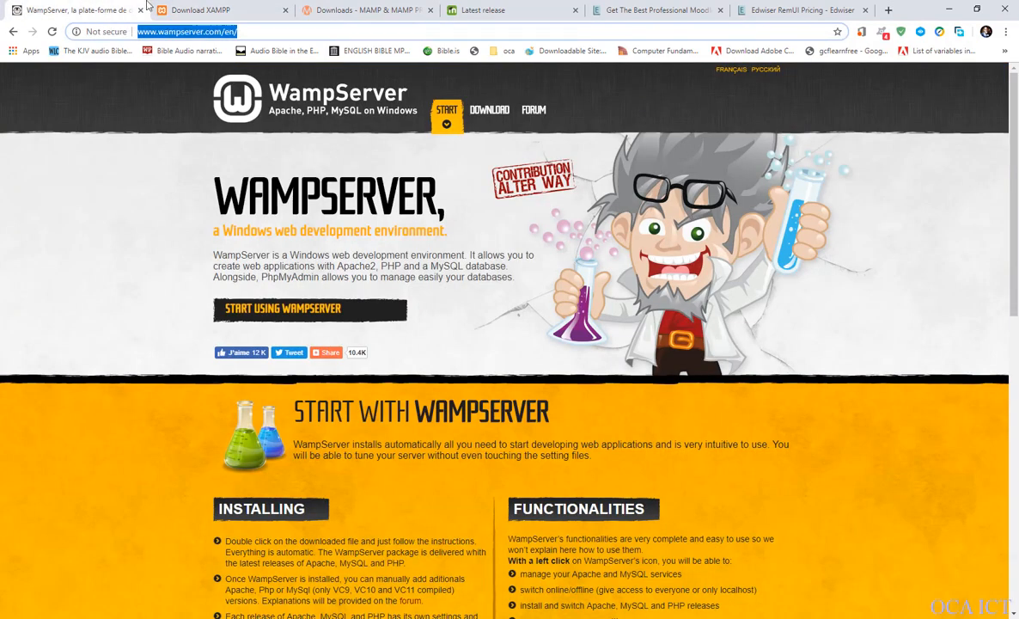
pyautogui.click(226, 13)
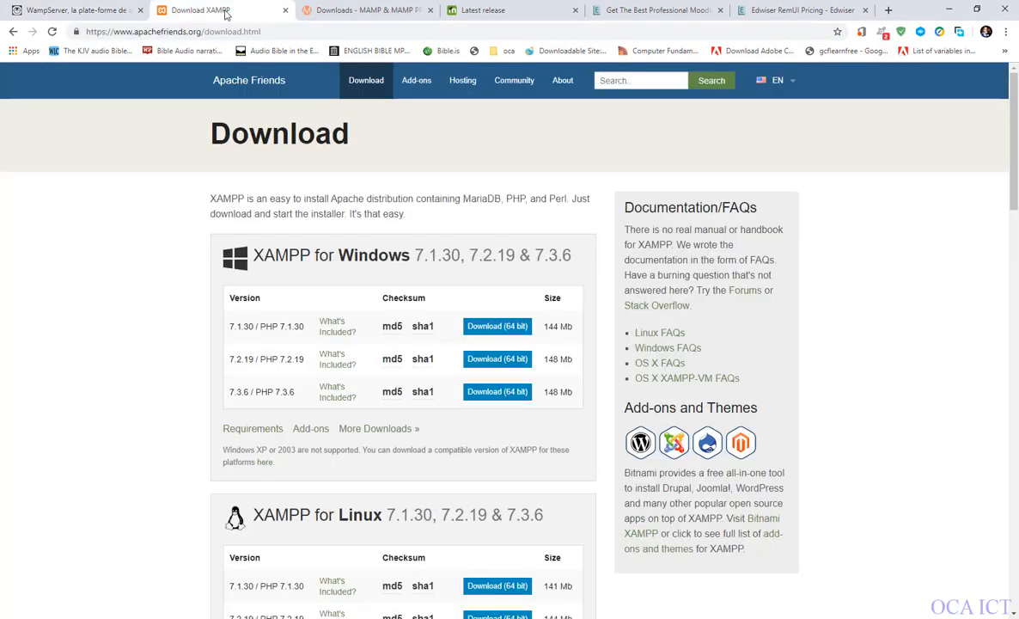
pyautogui.click(367, 12)
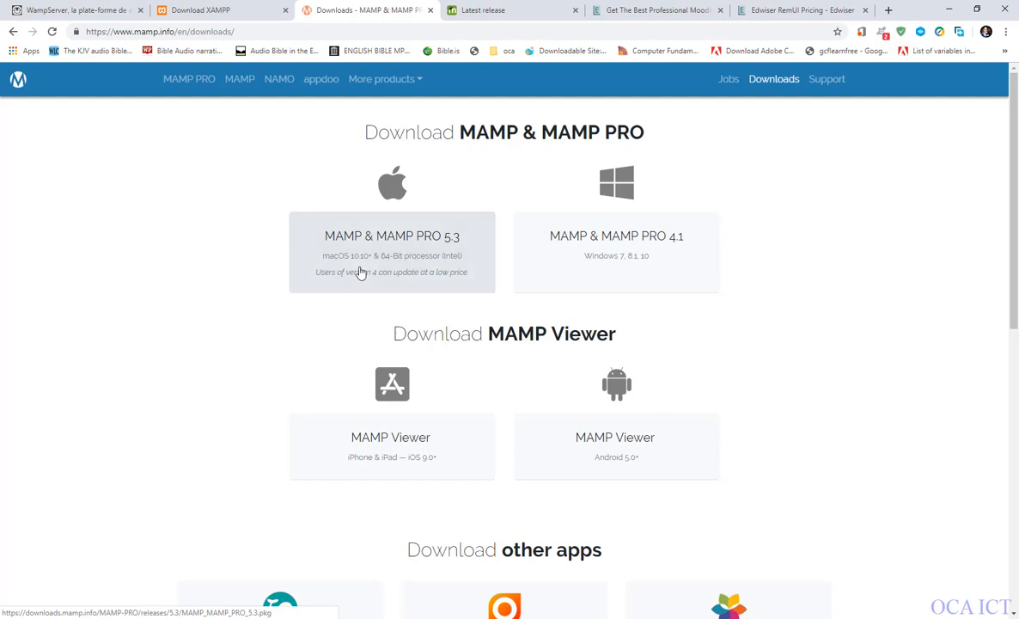
pyautogui.scroll(-2, 371, 288)
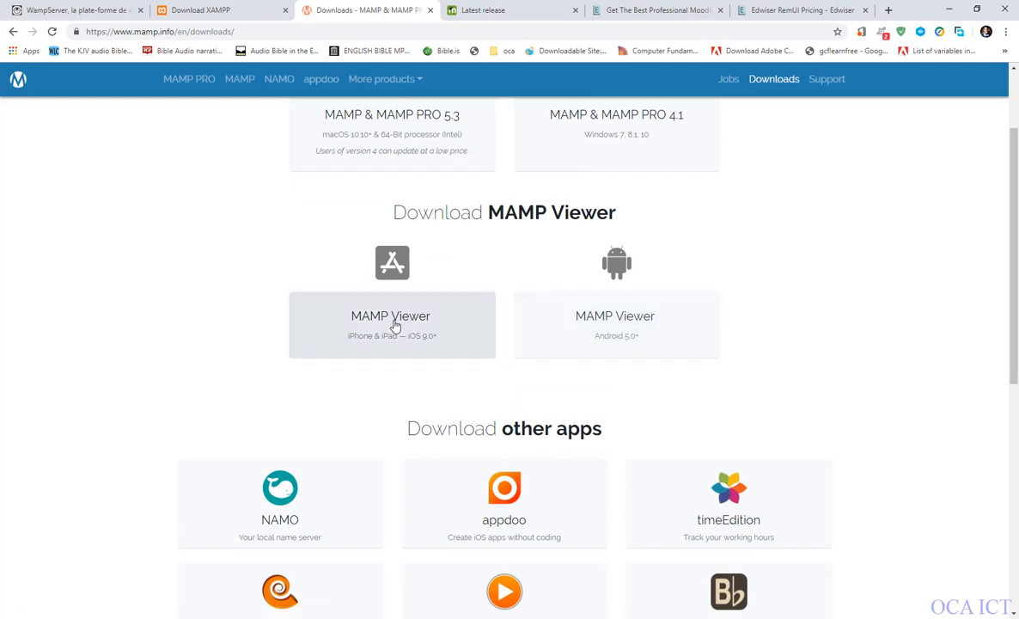
pyautogui.scroll(2, 391, 318)
# Go through the WampServer, XAMPP and MAMP pages again and highlight the web address of Moodle's Latest release page.
pyautogui.click(91, 13)
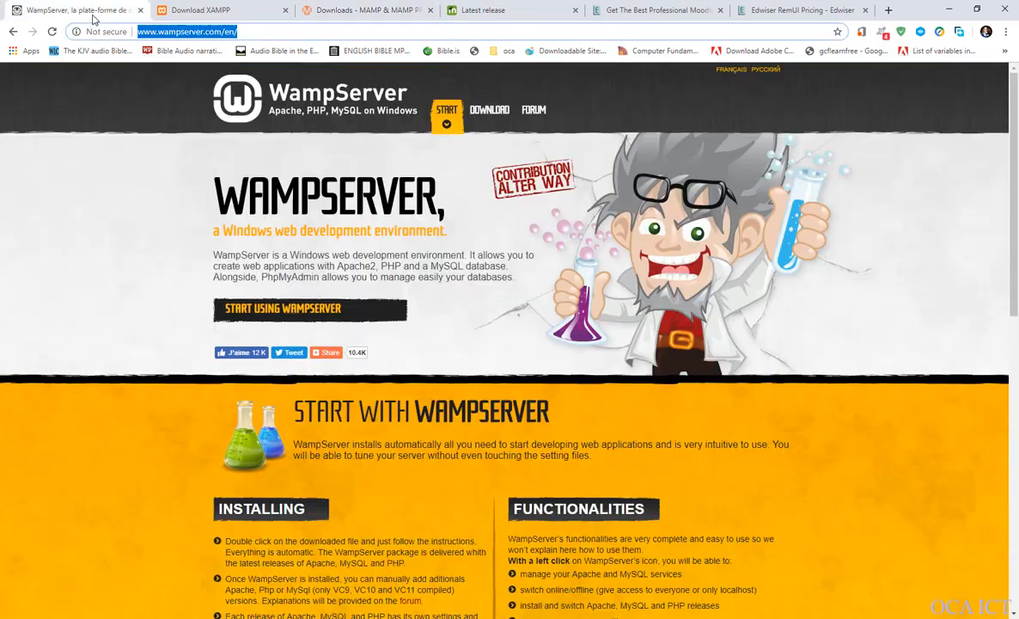
pyautogui.click(194, 12)
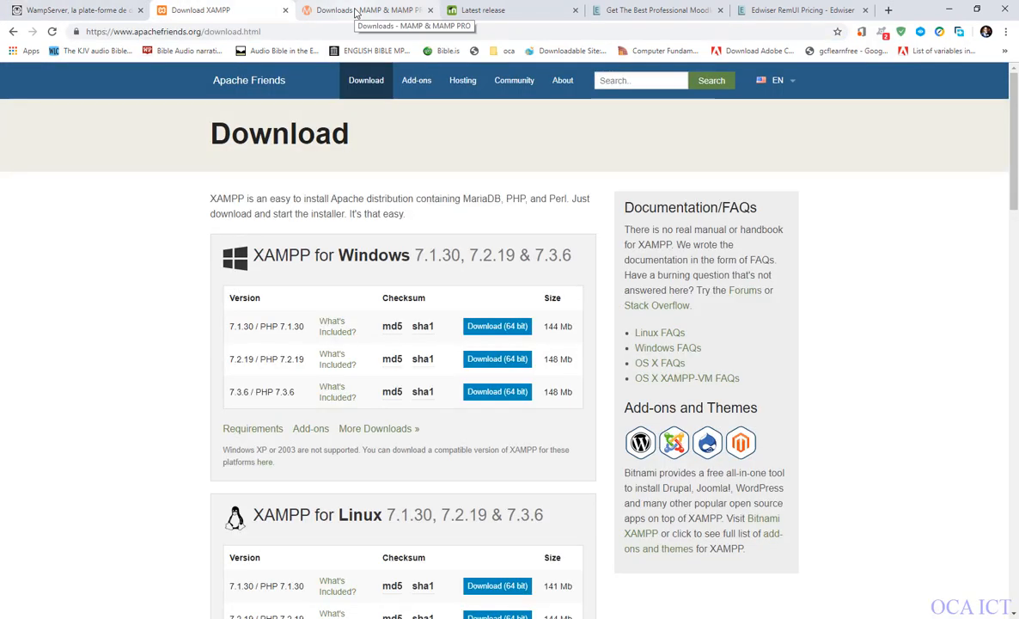
pyautogui.click(323, 11)
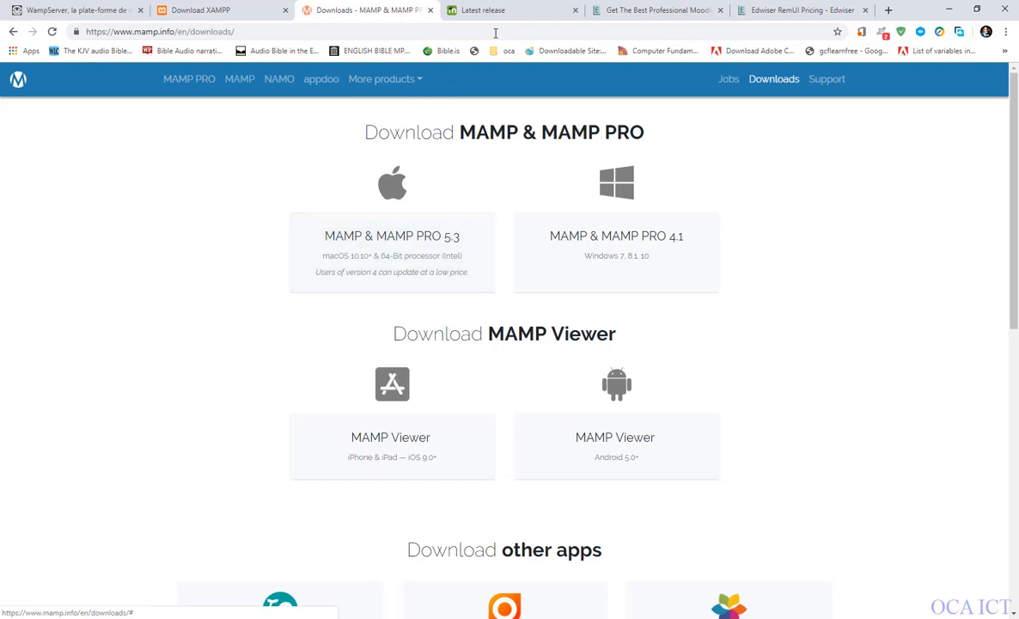
pyautogui.click(481, 10)
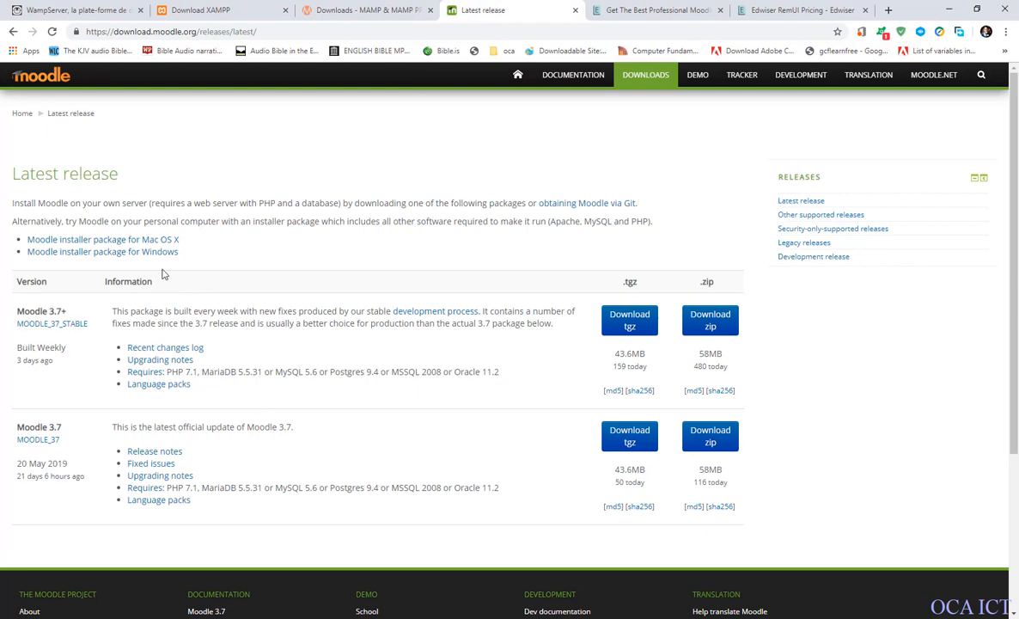
pyautogui.click(179, 32)
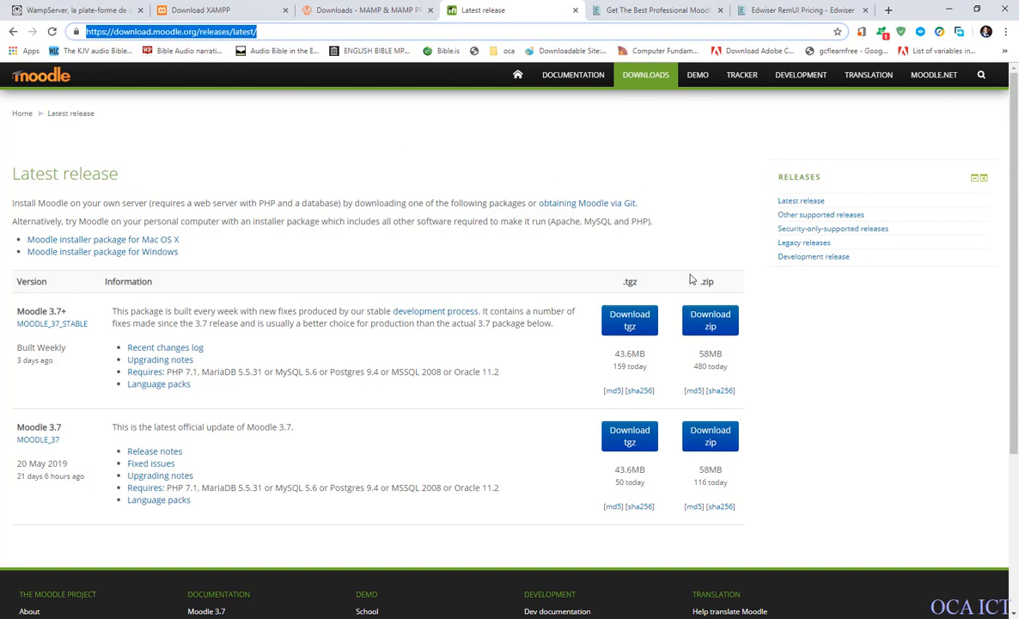
# Check the installation notes and the Downloads section of the WampServer site again.
pyautogui.click(59, 7)
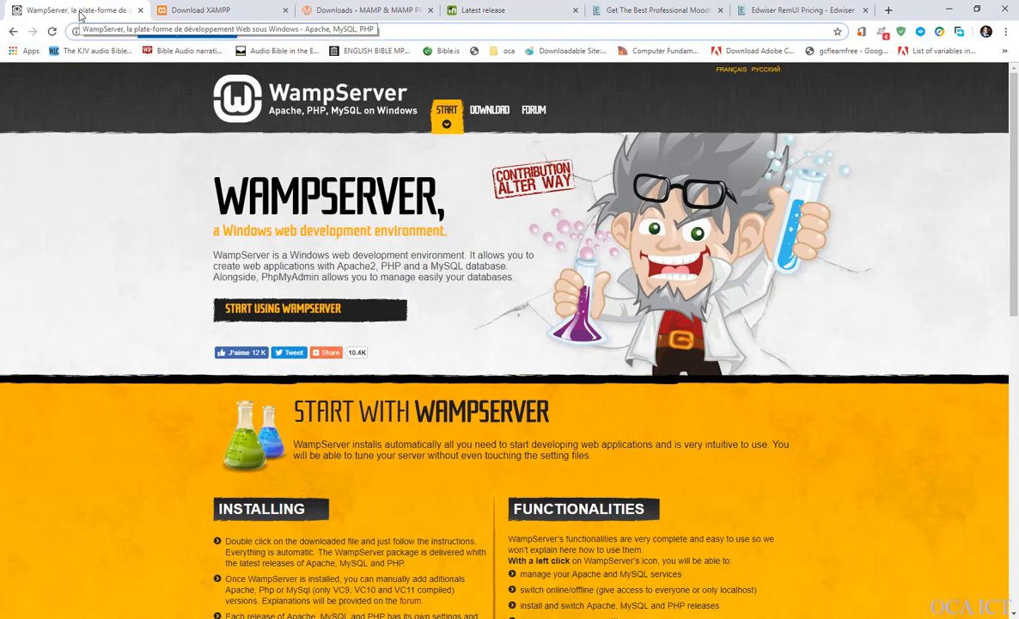
pyautogui.scroll(-5, 384, 489)
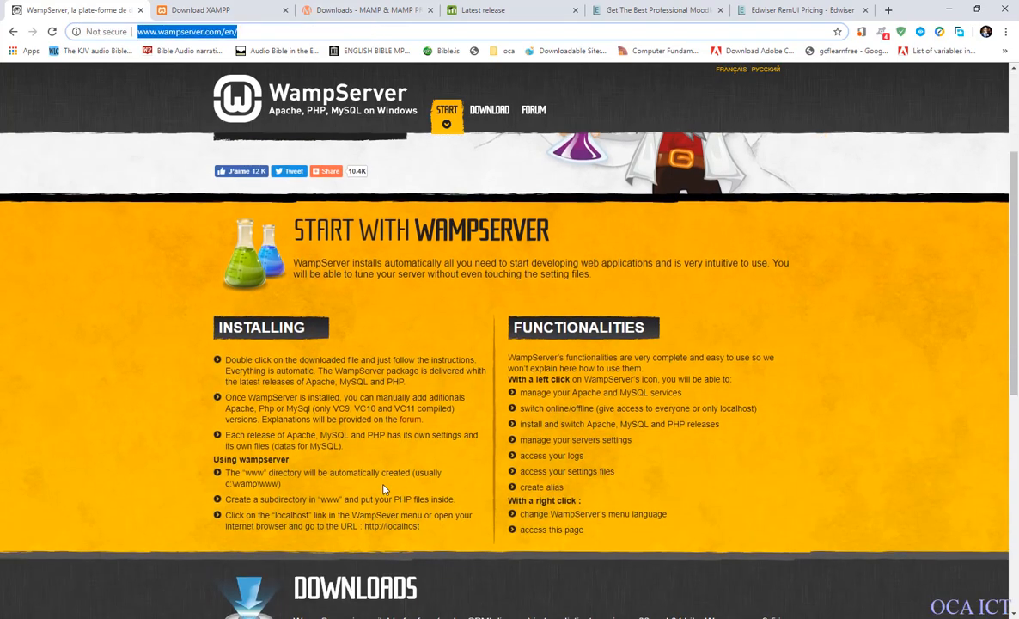
pyautogui.scroll(4, 497, 509)
pyautogui.scroll(-4, 497, 509)
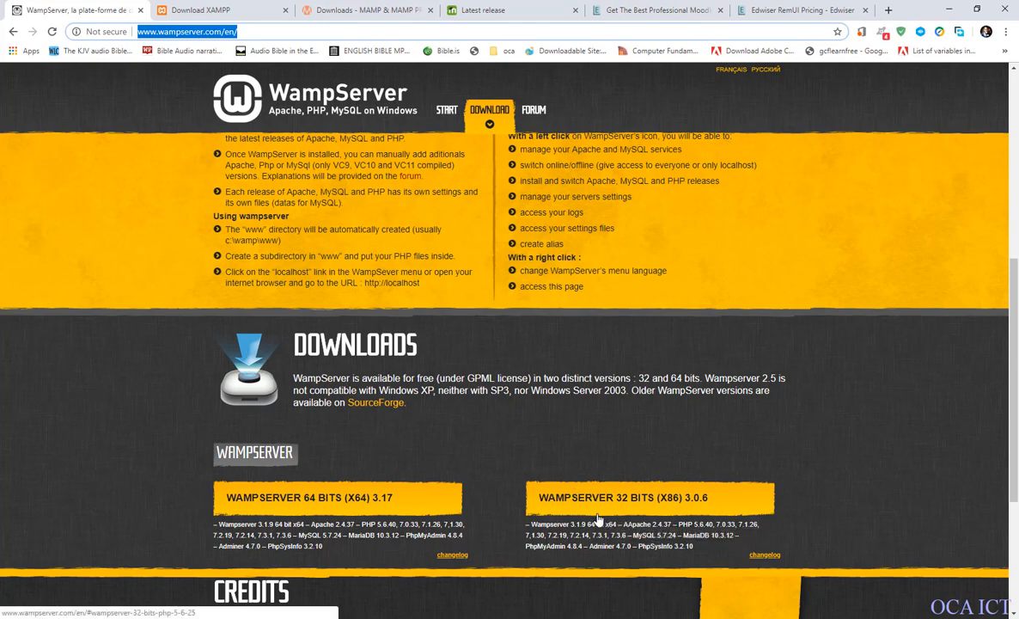
pyautogui.scroll(5, 580, 502)
pyautogui.scroll(-4, 587, 528)
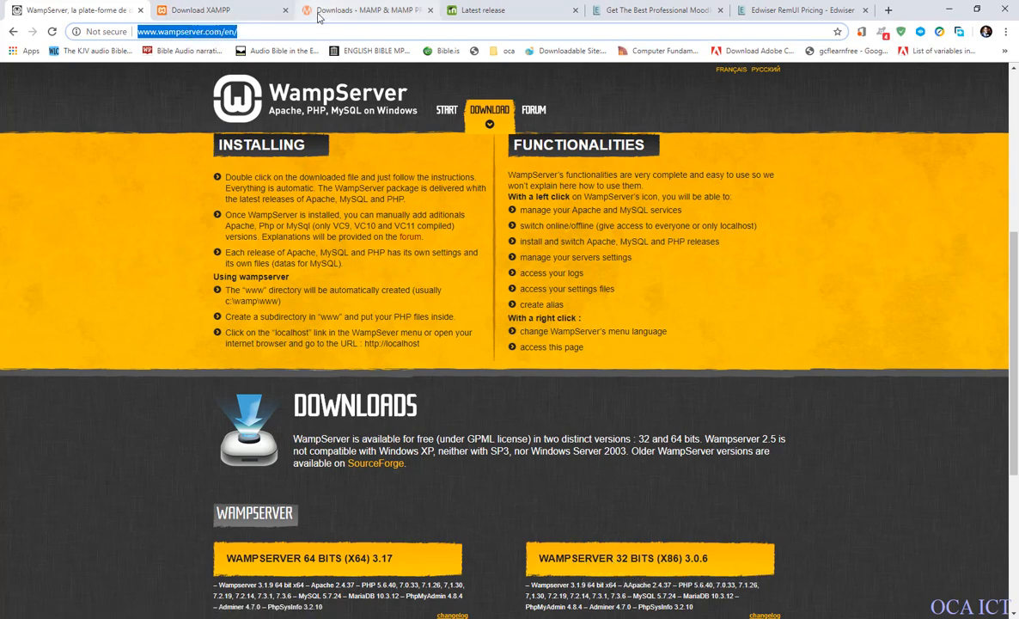
# Look over the XAMPP and MAMP download pages and return to Moodle's Latest release page.
pyautogui.click(189, 10)
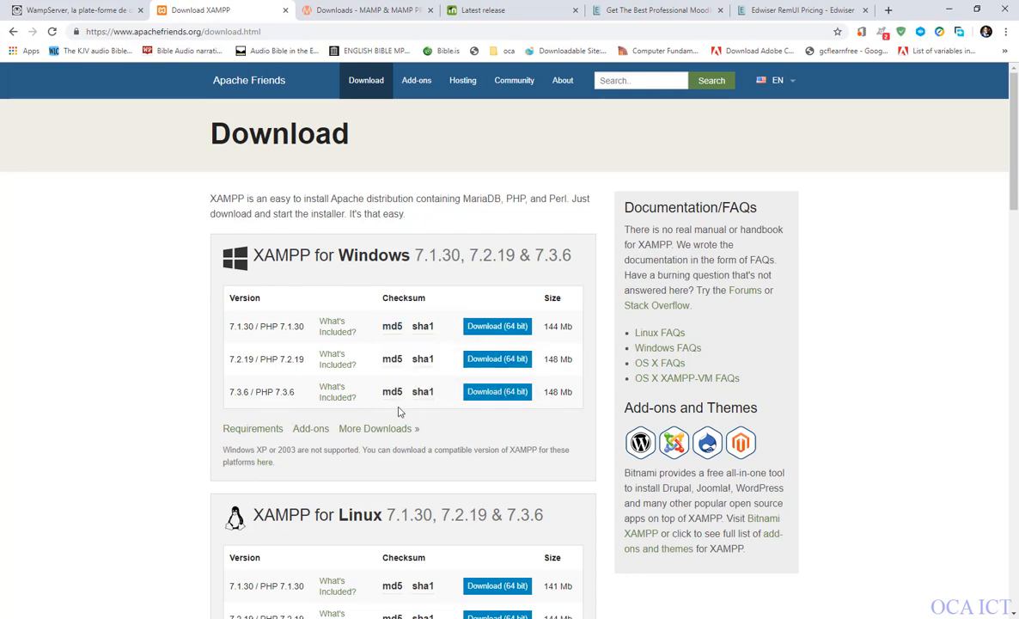
pyautogui.scroll(-3, 408, 429)
pyautogui.scroll(3, 415, 445)
pyautogui.click(473, 10)
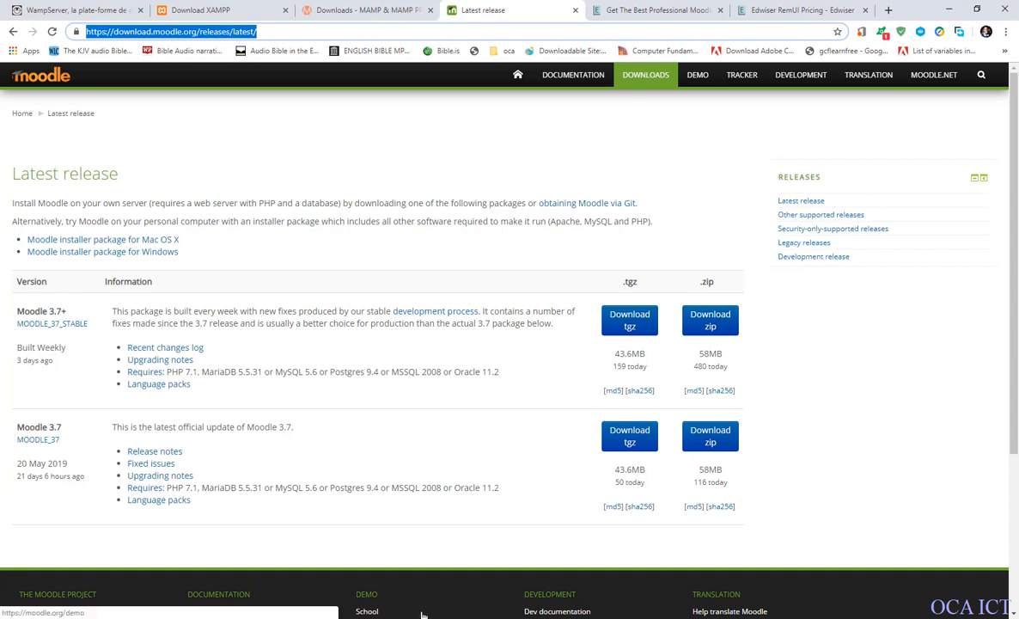
# Switch to File Explorer and select the moodle-latest-36 archive in the Moodle folder under Downloads.
pyautogui.click(165, 617)
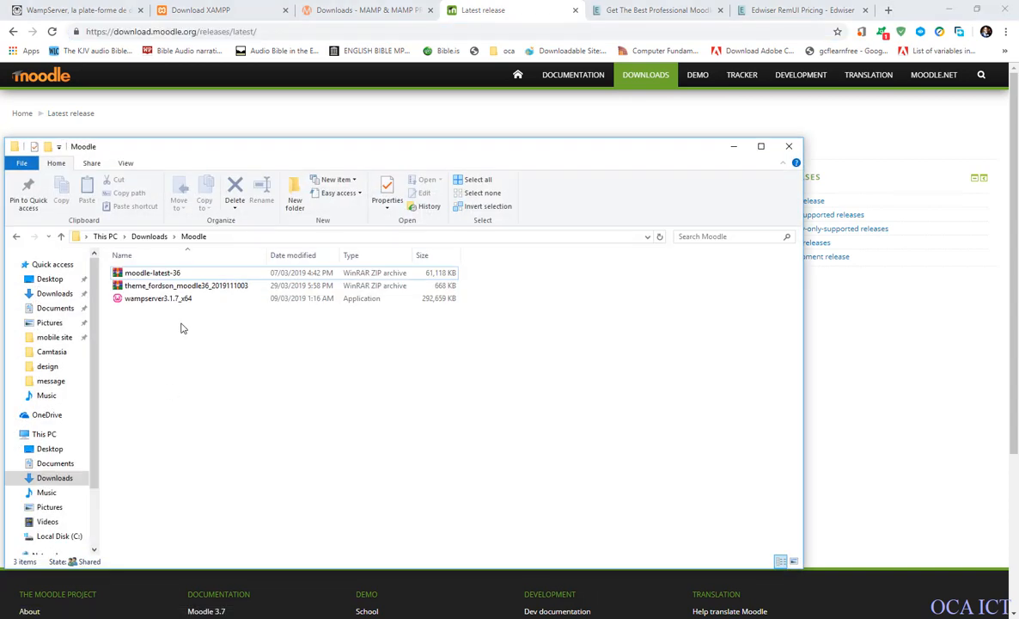
pyautogui.click(176, 273)
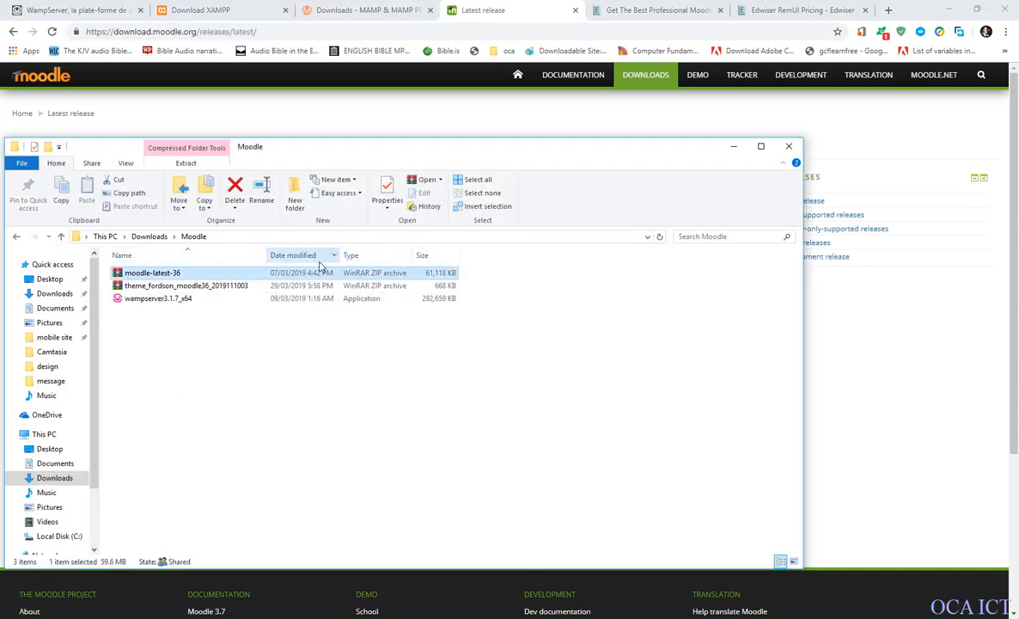
# Look over Moodle's Latest release page down to its footer links, check the Moodle folder again, and clear the windows from the desktop.
pyautogui.click(735, 148)
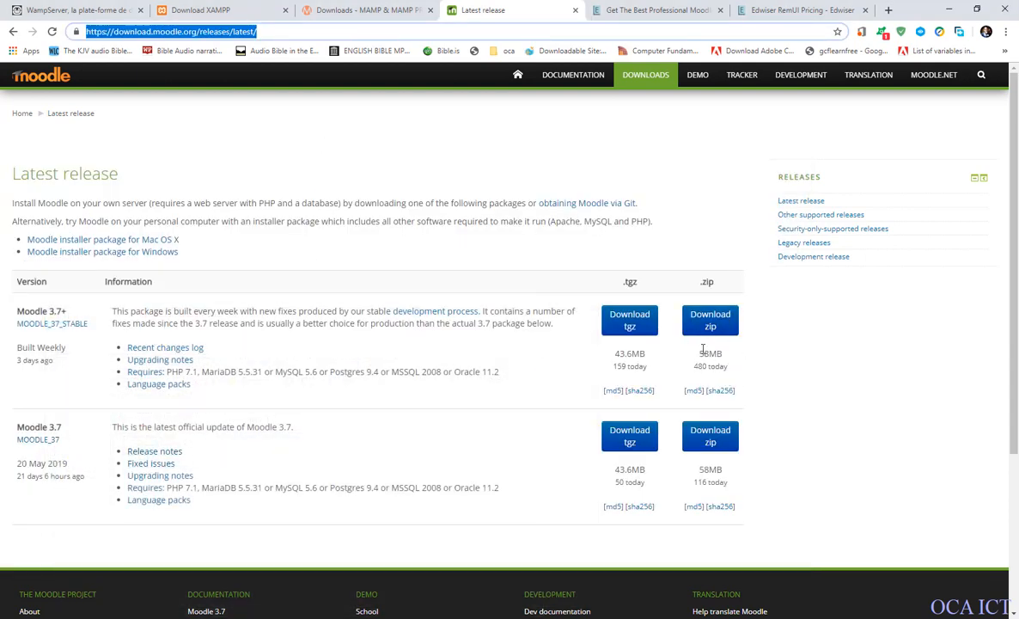
pyautogui.click(170, 617)
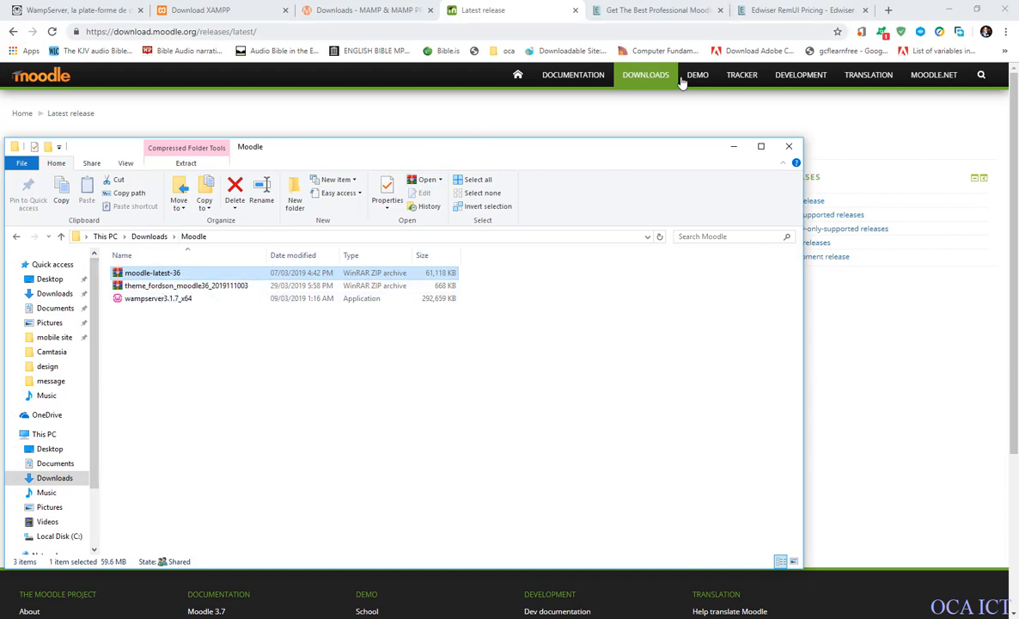
pyautogui.click(730, 147)
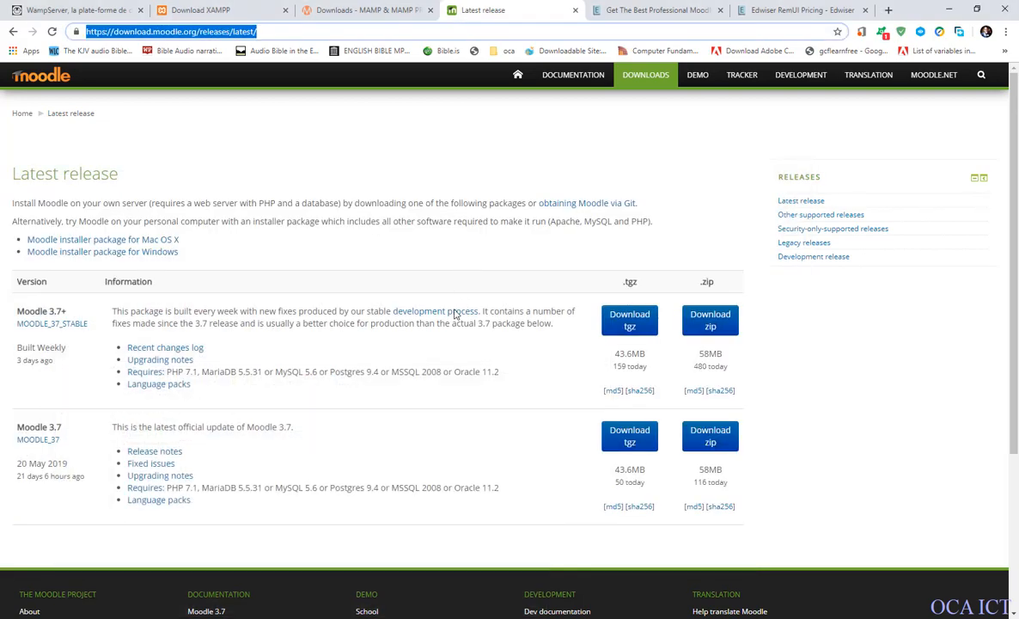
pyautogui.scroll(-3, 456, 335)
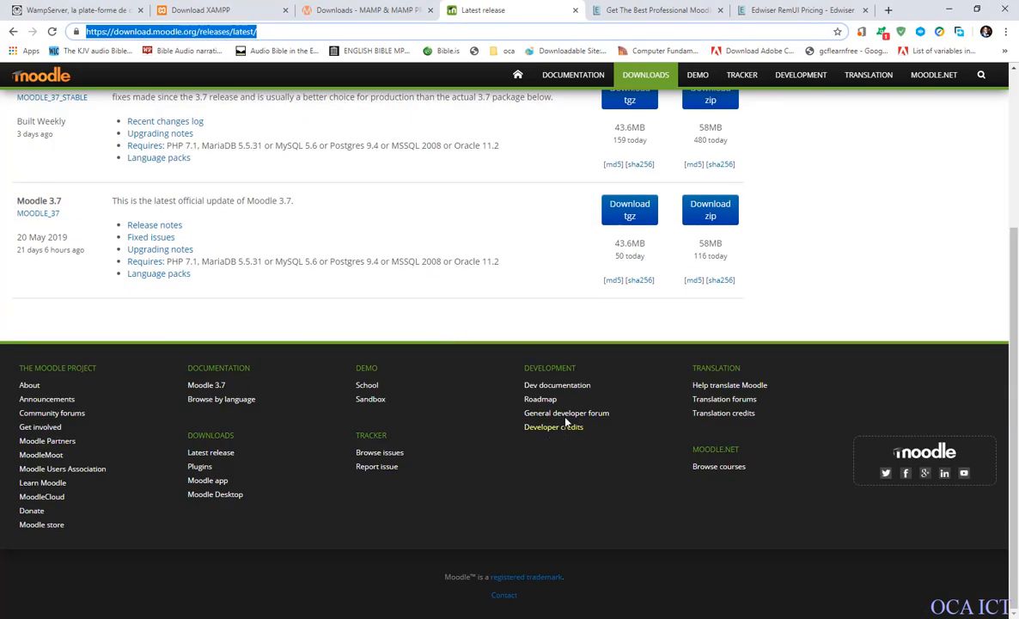
pyautogui.scroll(3, 453, 425)
pyautogui.scroll(-3, 398, 426)
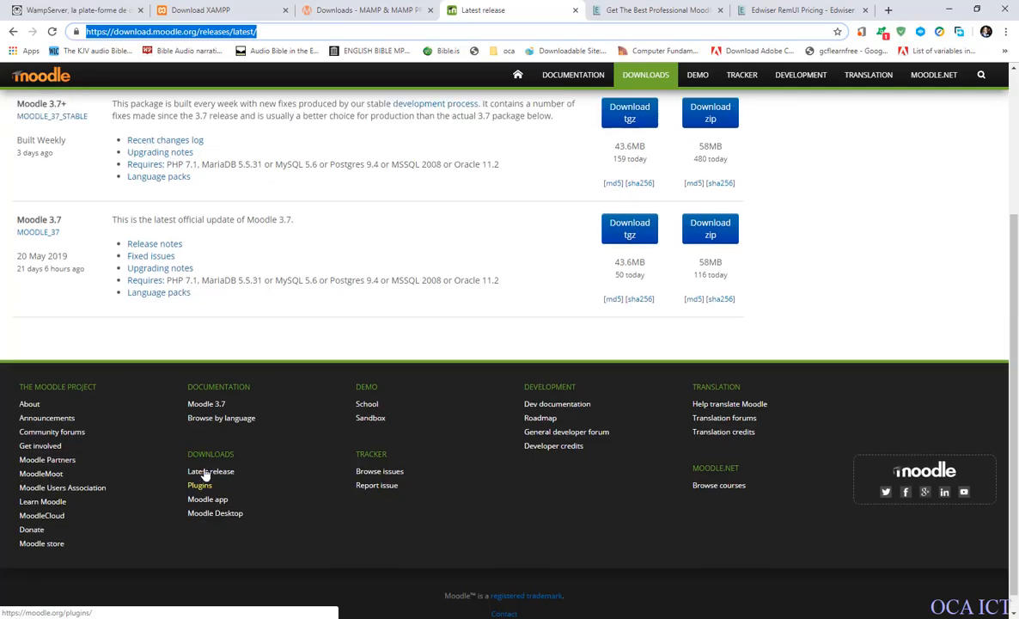
pyautogui.click(225, 439)
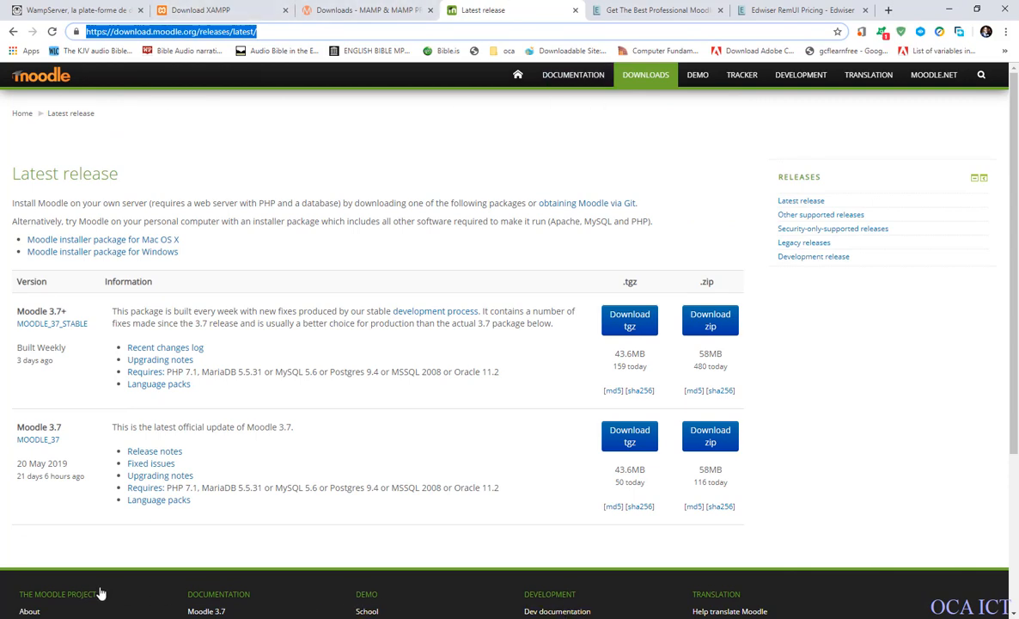
pyautogui.click(129, 617)
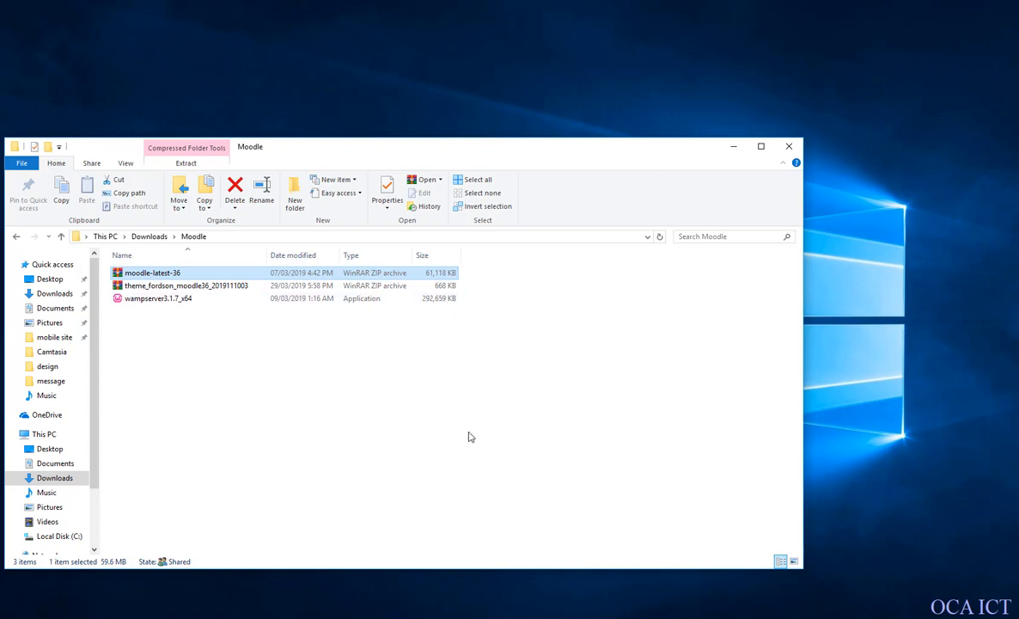
pyautogui.click(729, 151)
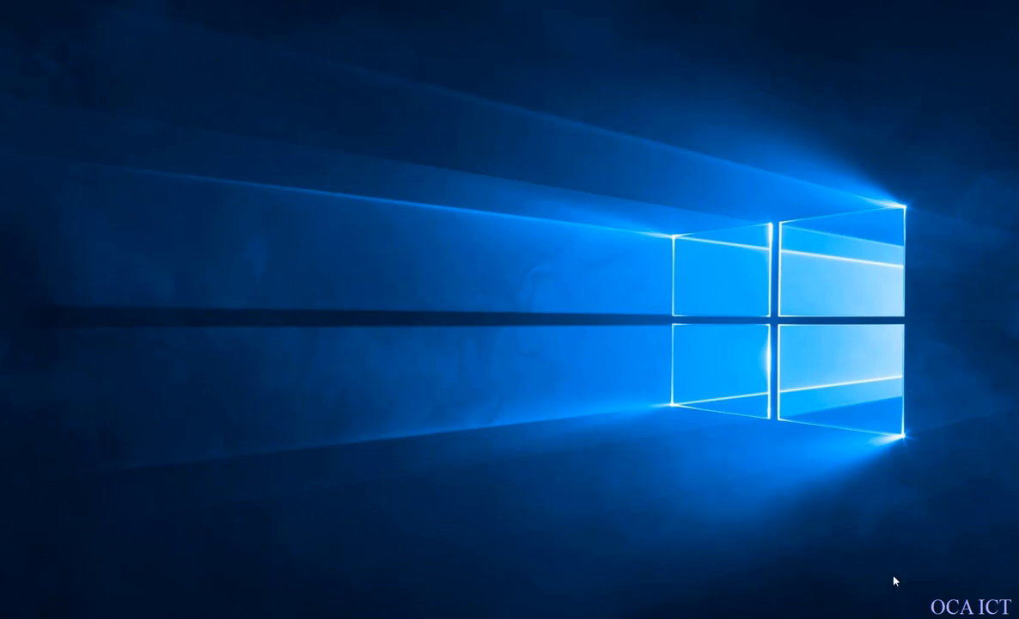
# Open the Localhost page from the running WampServer, view its server configuration and projects, and close the browser.
pyautogui.click(914, 618)
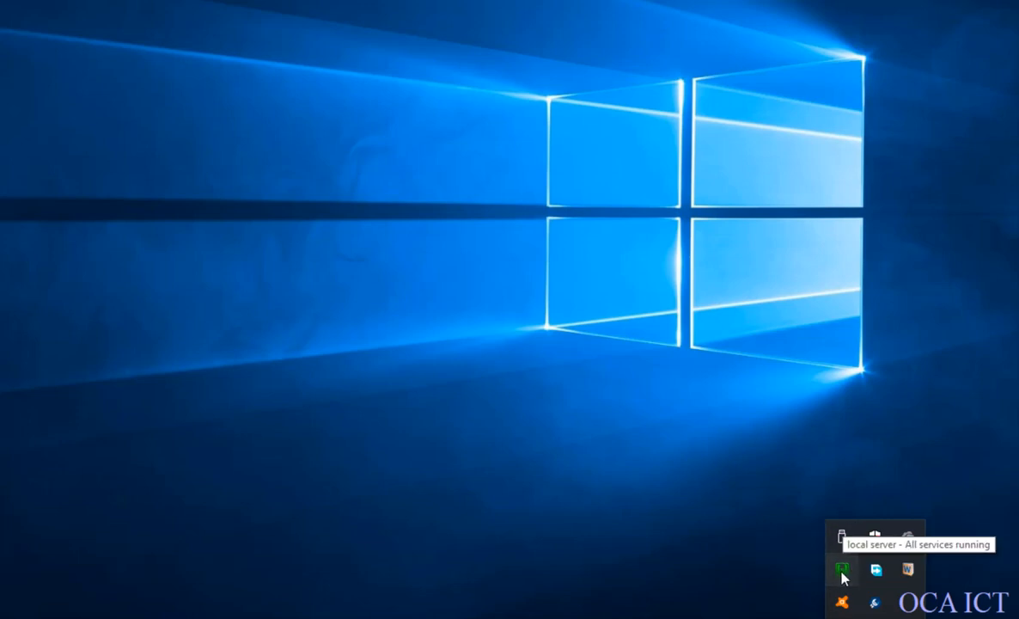
pyautogui.click(844, 571)
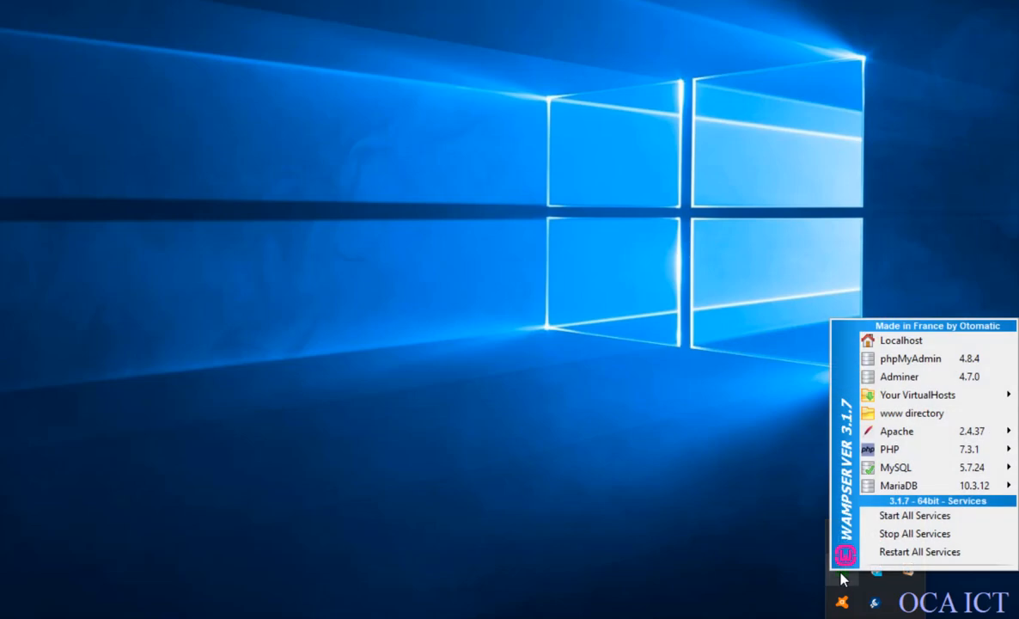
pyautogui.press('Down')
pyautogui.press('Down')
pyautogui.press('Down')
pyautogui.press('Down')
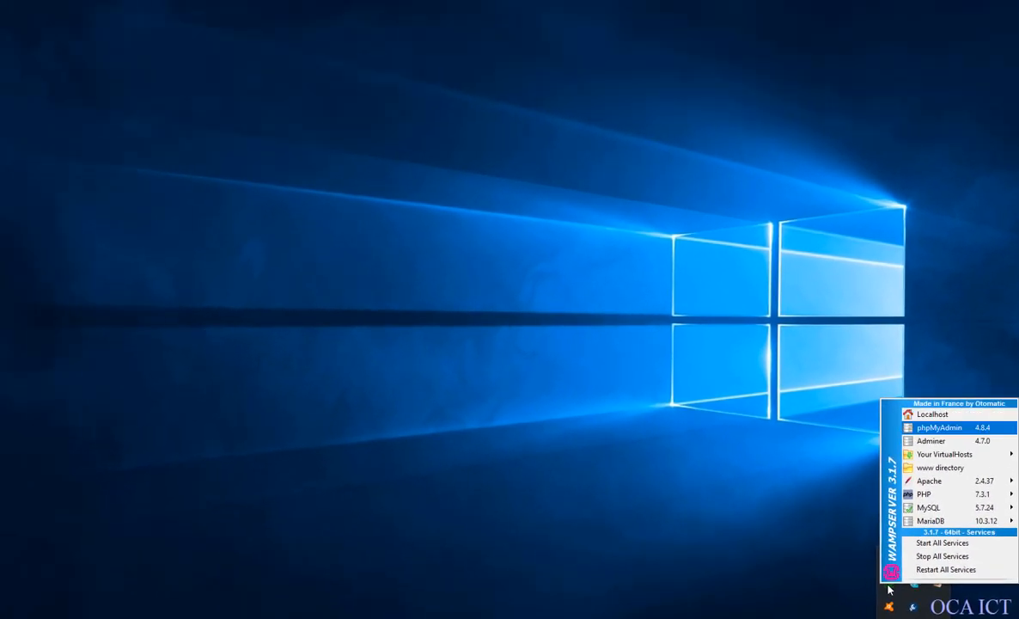
pyautogui.press('Up')
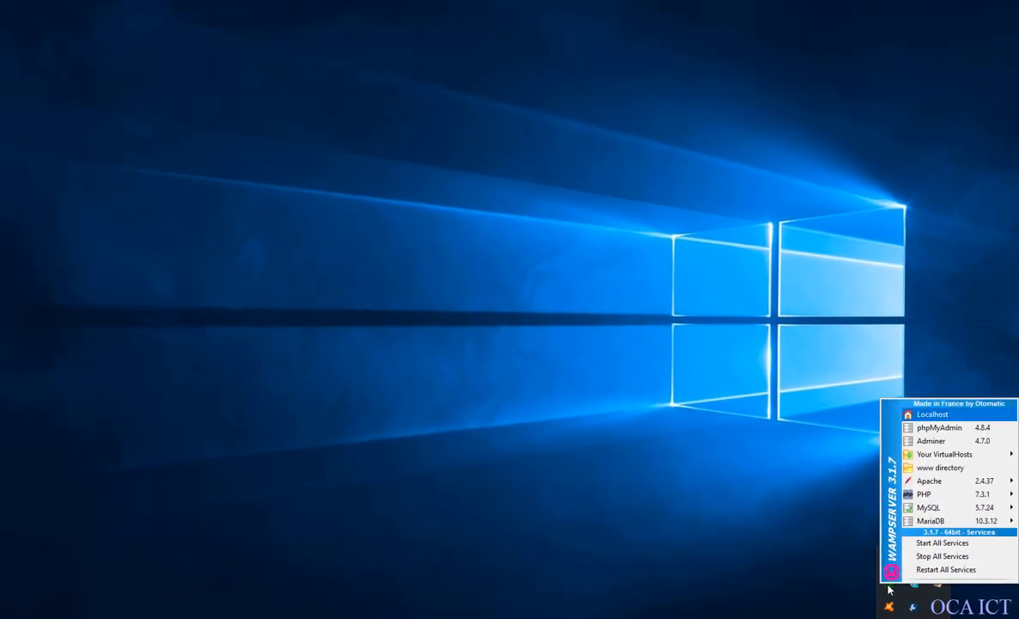
pyautogui.press('Return')
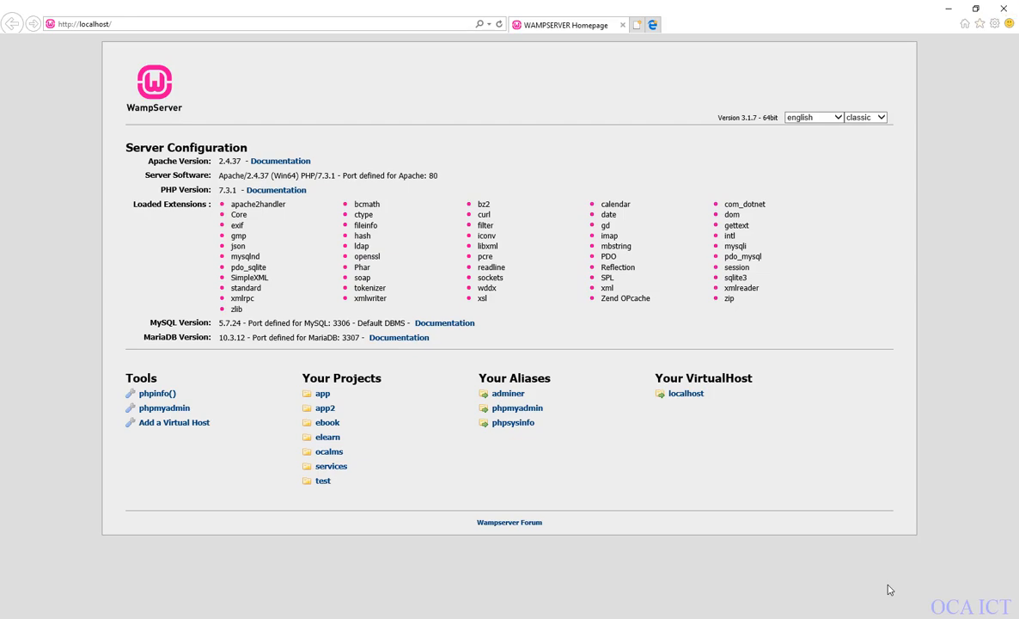
pyautogui.click(1002, 9)
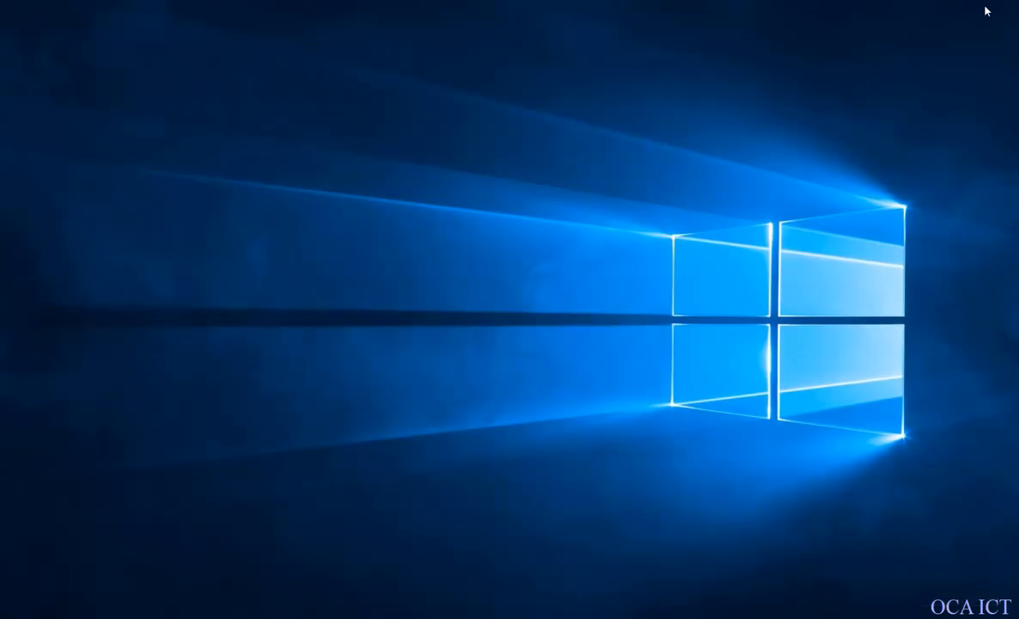
# Open phpMyAdmin from WampServer.
pyautogui.click(914, 618)
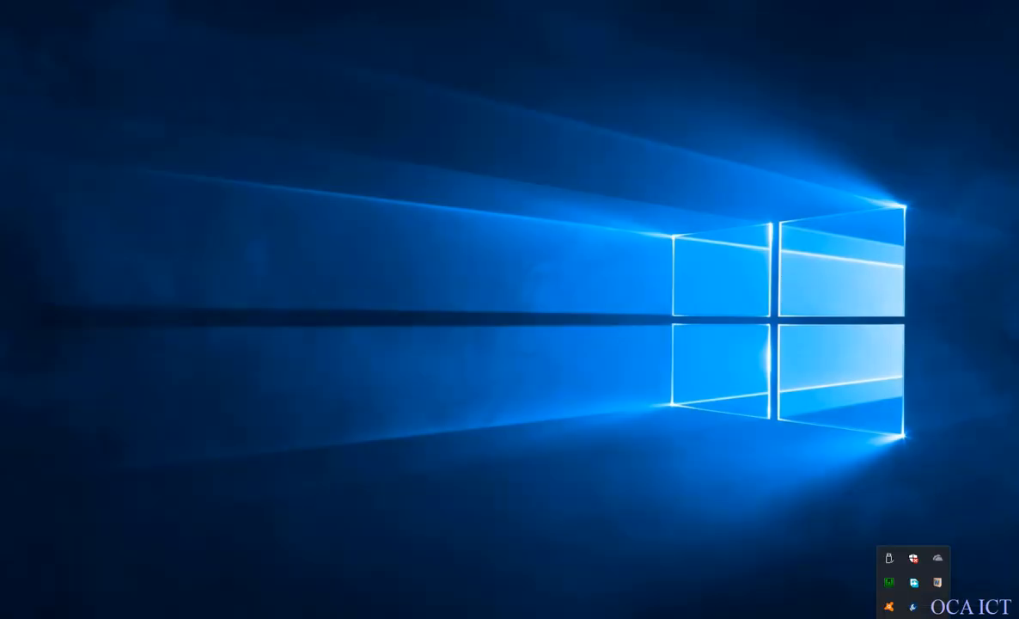
pyautogui.click(894, 583)
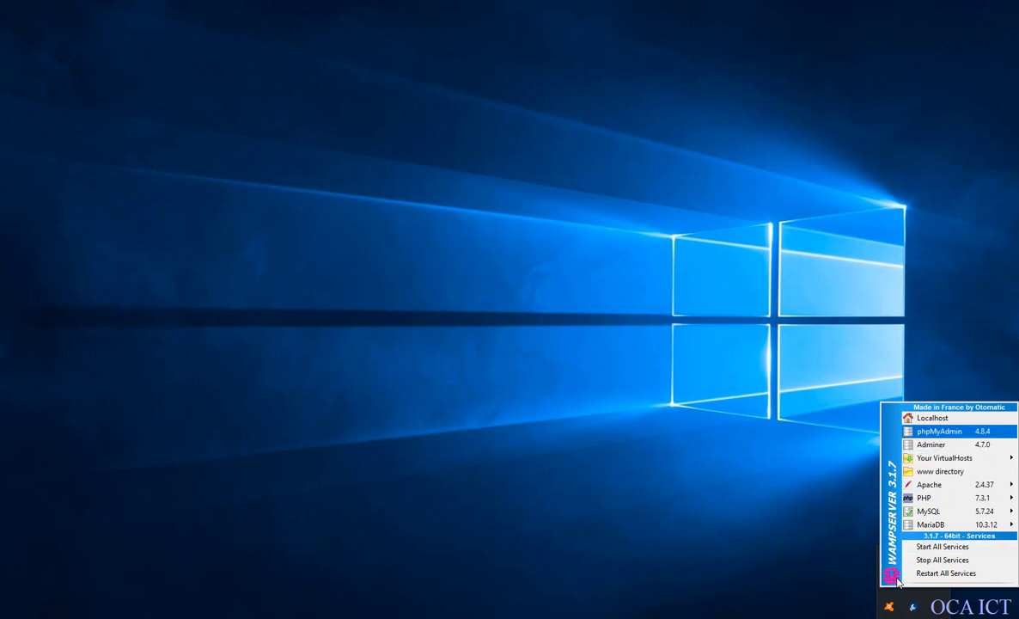
pyautogui.press('Up')
pyautogui.press('Down')
pyautogui.press('Down')
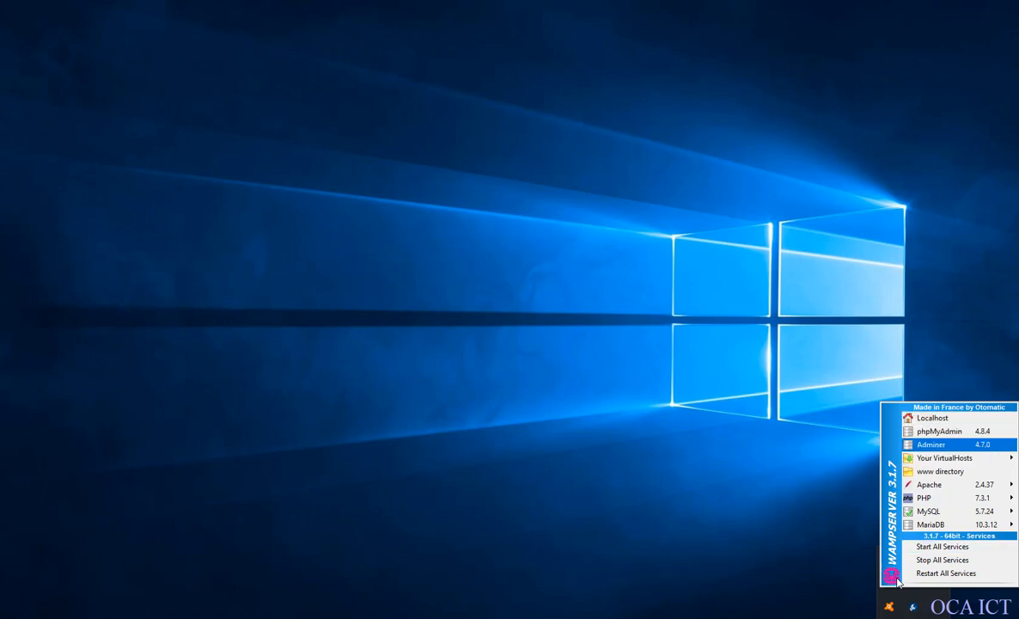
pyautogui.press('Up')
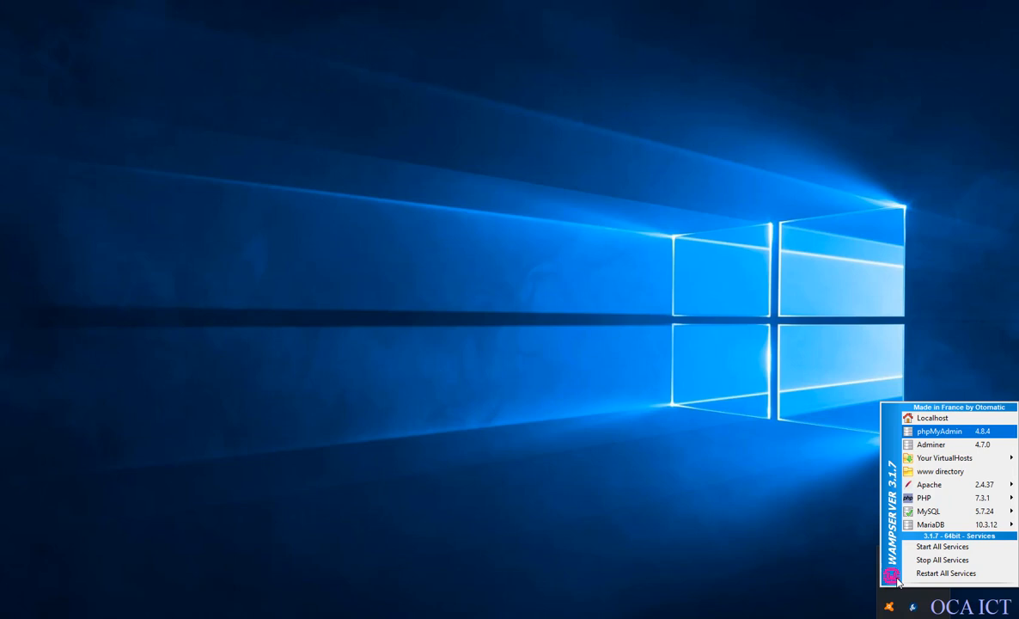
pyautogui.press('Return')
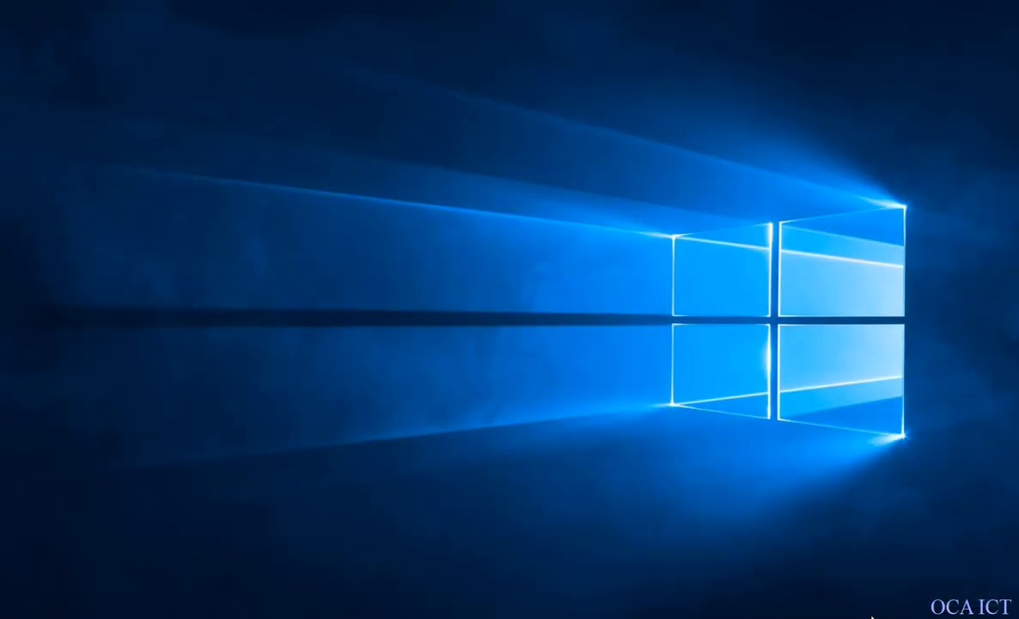
# Open the www directory from WampServer, look over its project folders, and close the window.
pyautogui.click(914, 617)
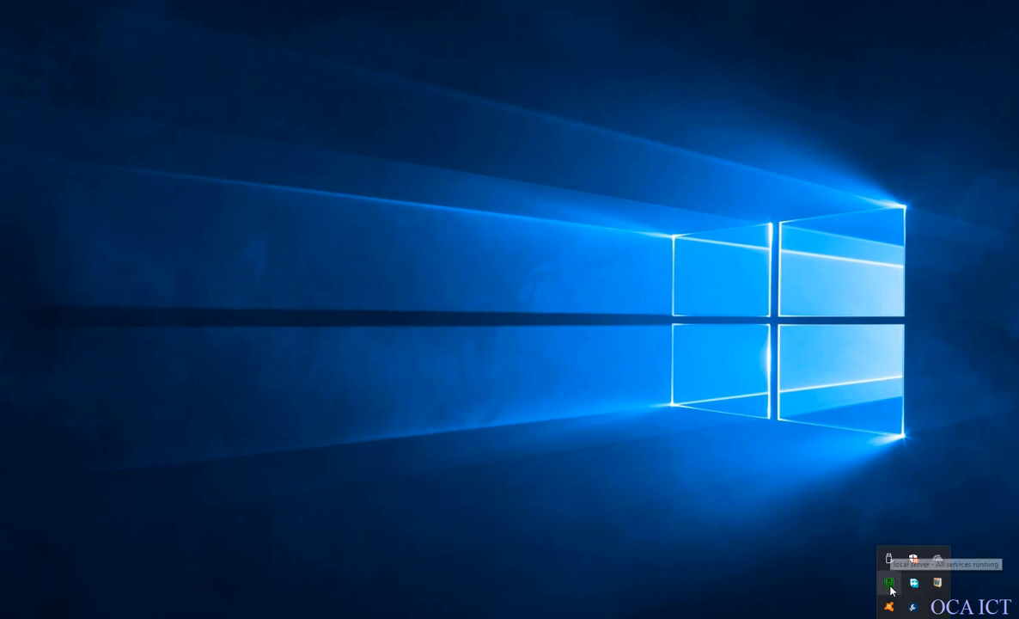
pyautogui.click(890, 584)
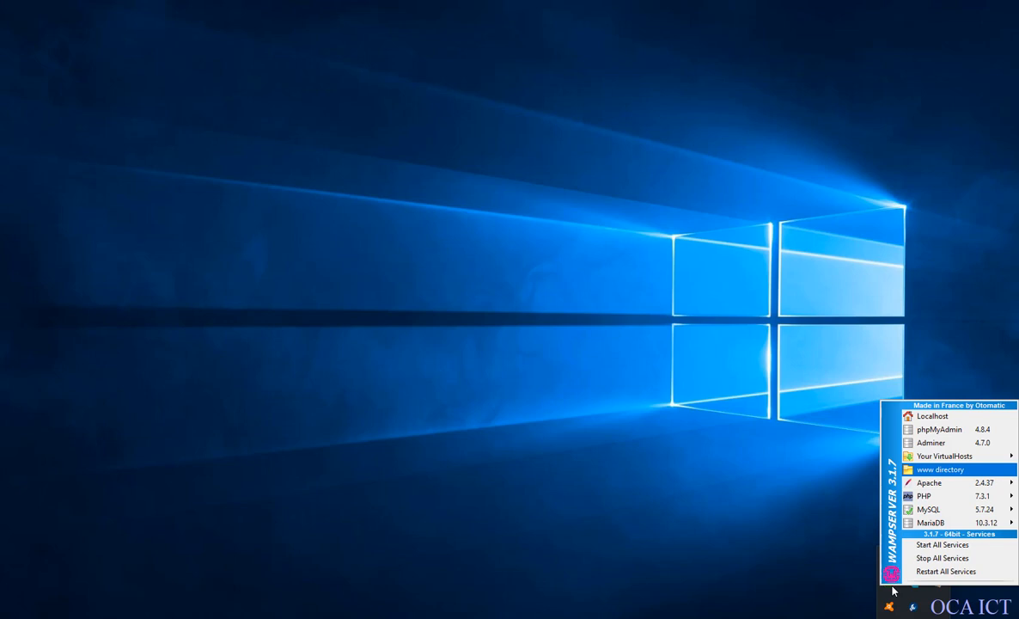
pyautogui.press('Return')
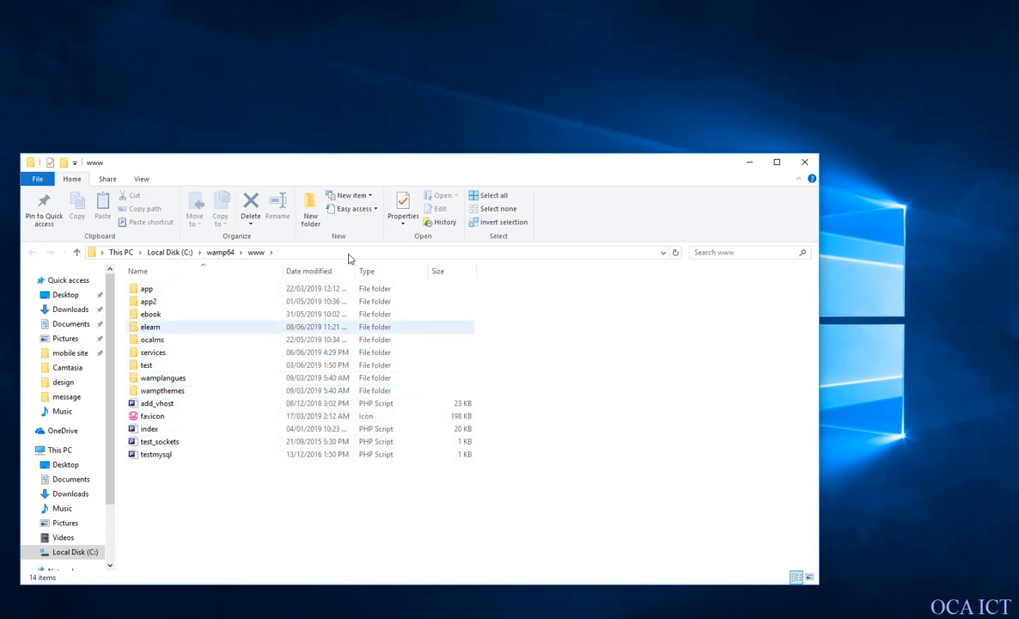
pyautogui.click(811, 170)
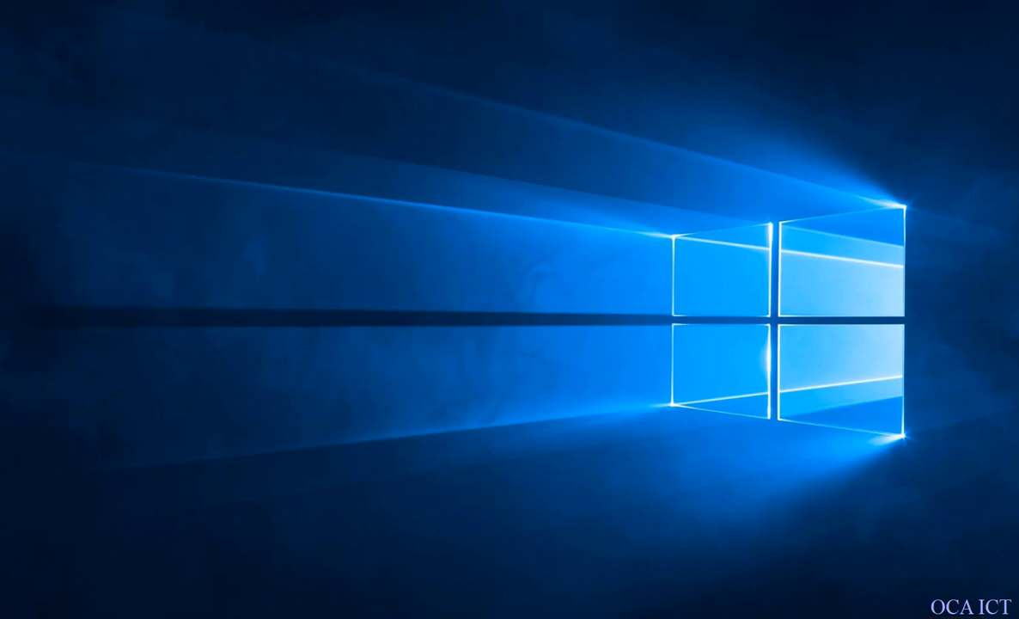
# Switch to Firefox, dismiss the network login notice, load localhost to check the WampServer homepage, and close the browser.
pyautogui.click(914, 617)
pyautogui.click(796, 515)
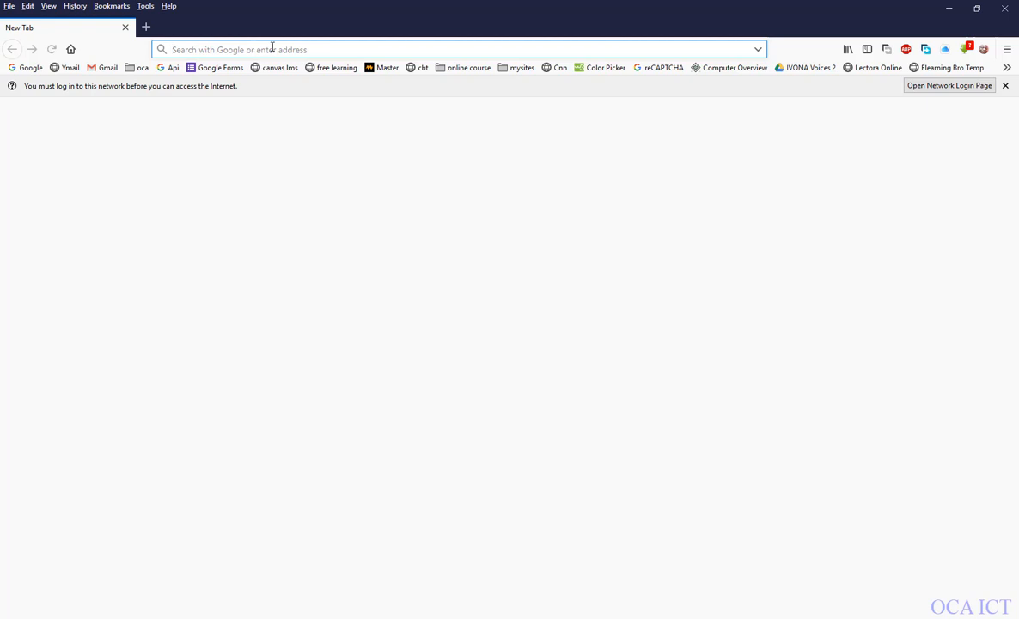
pyautogui.click(1008, 87)
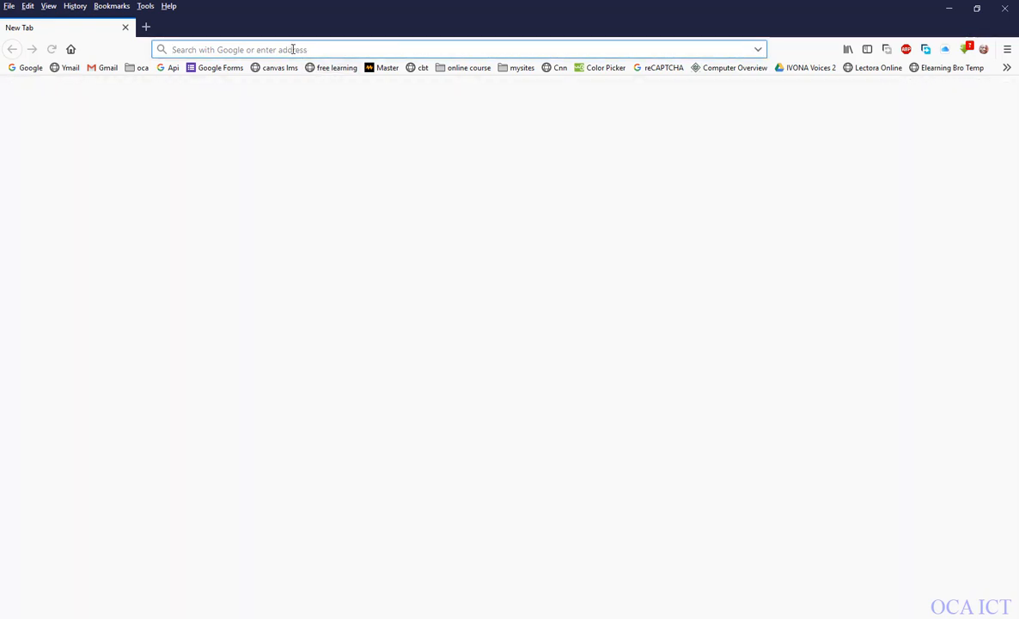
pyautogui.write('localhost/')
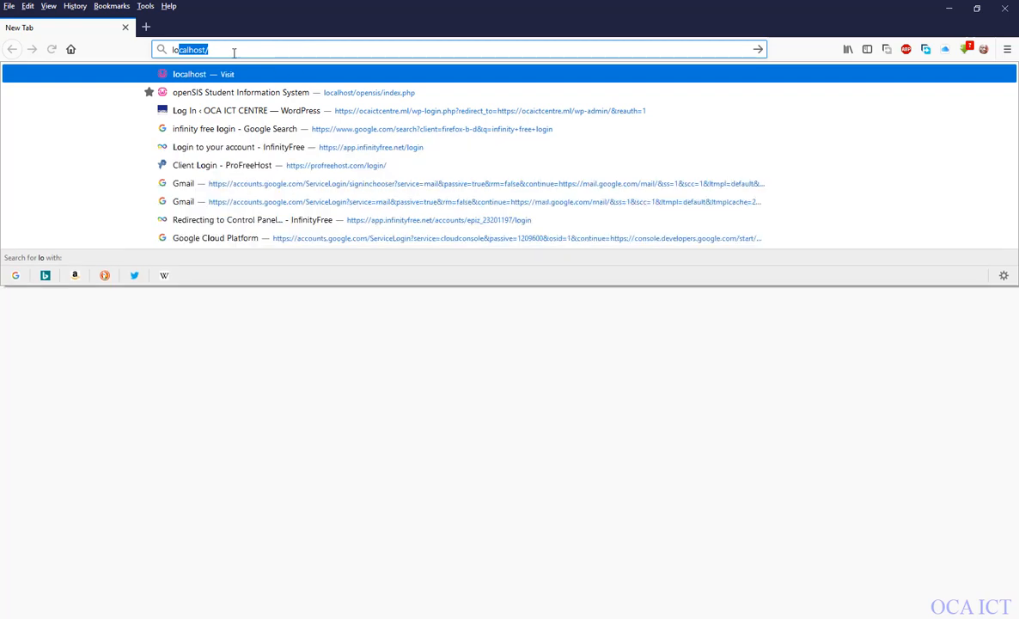
pyautogui.press('Return')
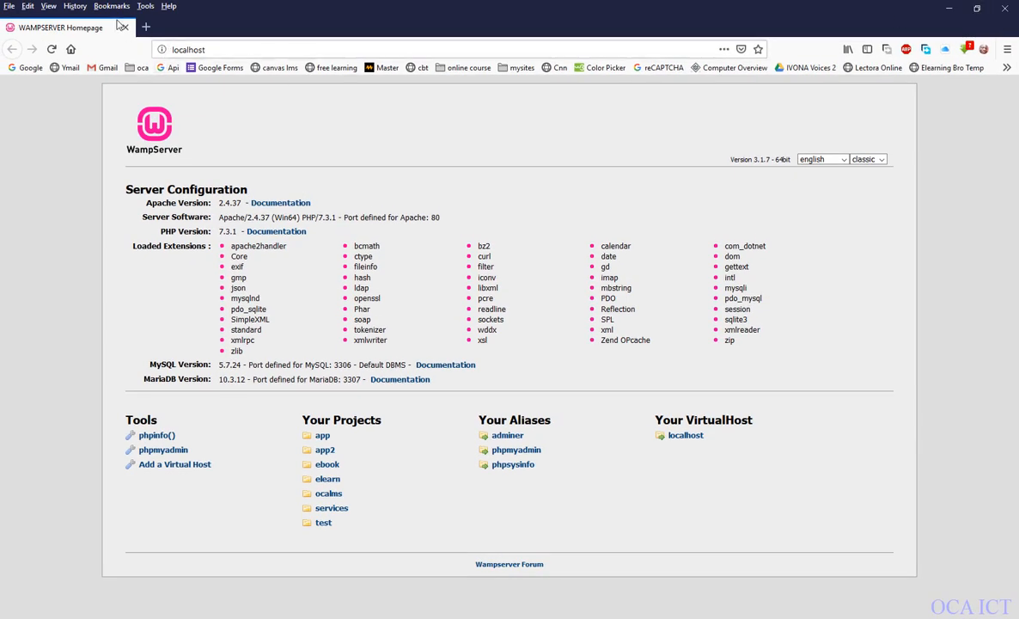
pyautogui.click(1011, 15)
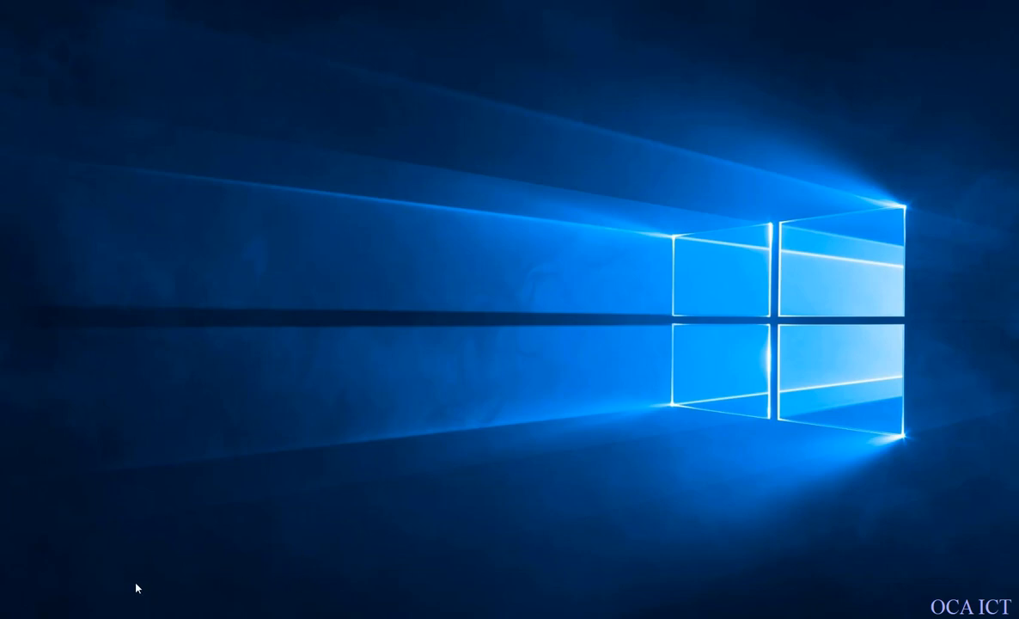
# Switch to File Explorer, open the wamp64 folder on Local Disk (C:), and look through its contents for the www folder.
pyautogui.click(94, 616)
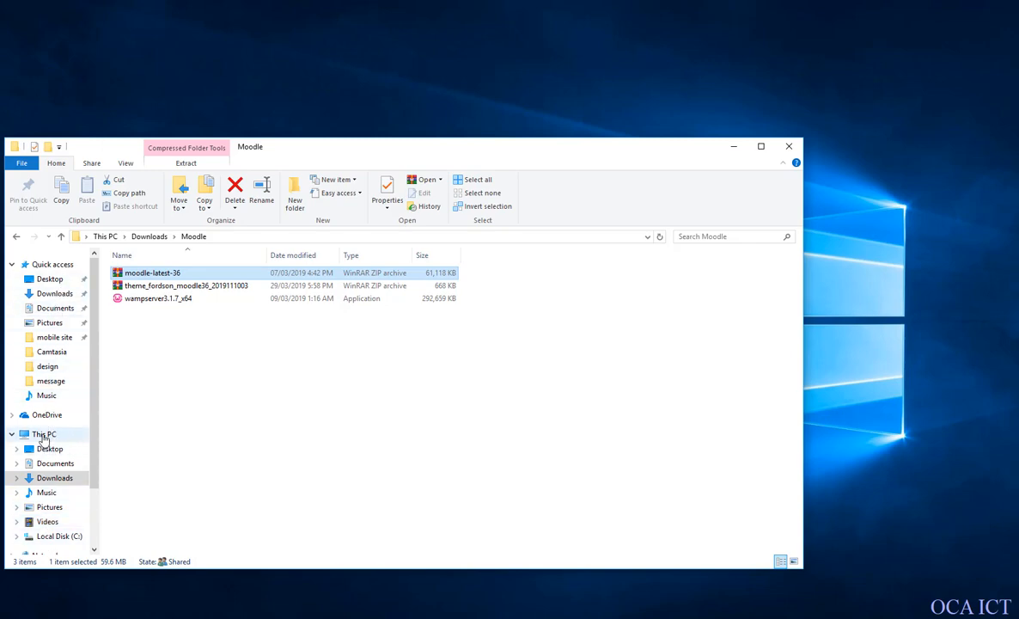
pyautogui.click(44, 435)
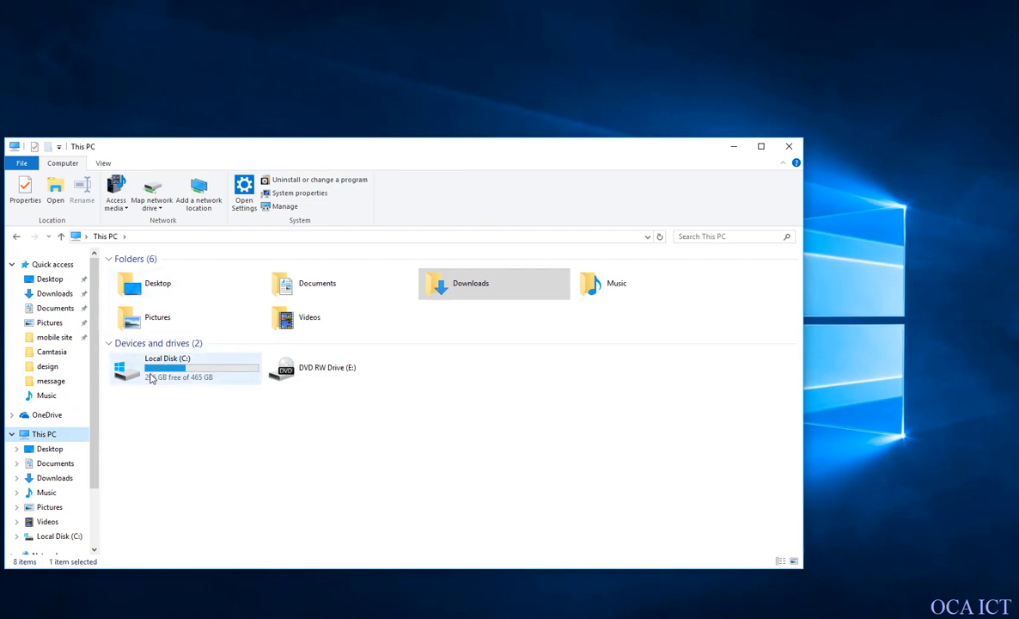
pyautogui.moveTo(202, 366)
pyautogui.doubleClick(183, 376)
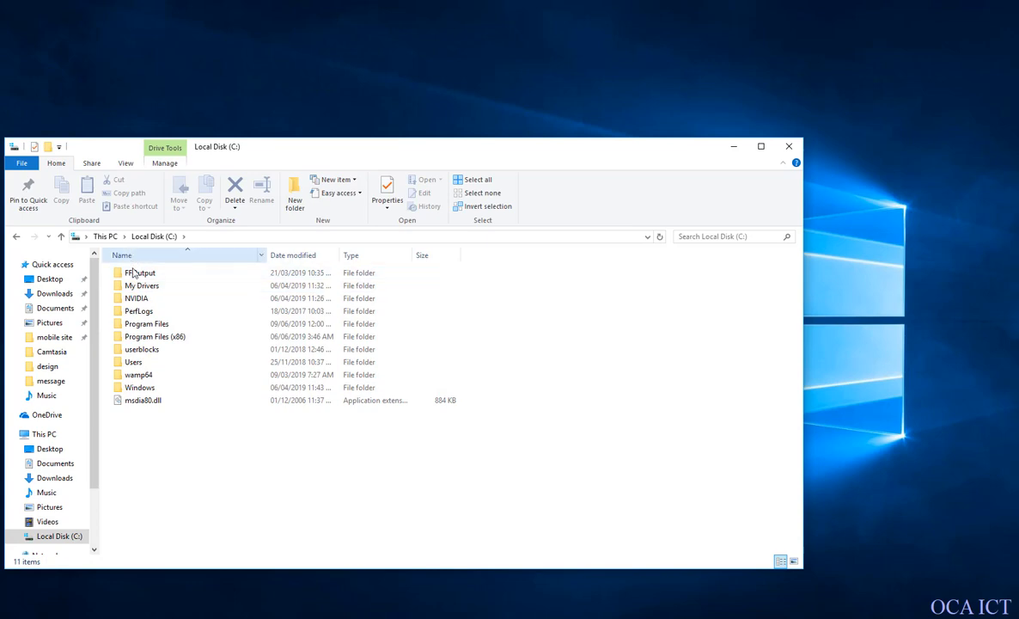
pyautogui.click(142, 378)
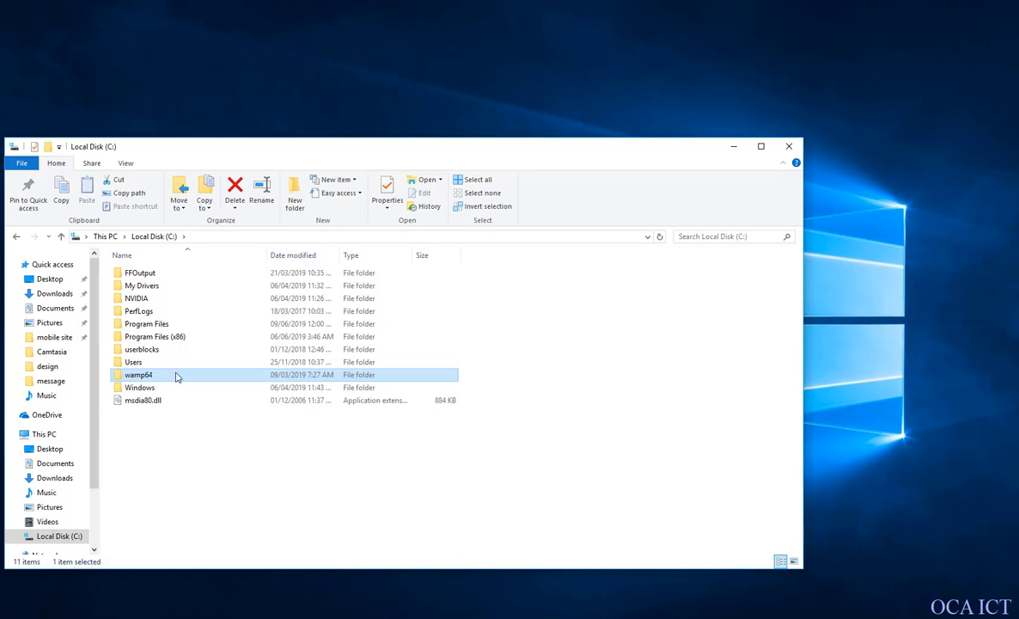
pyautogui.doubleClick(159, 380)
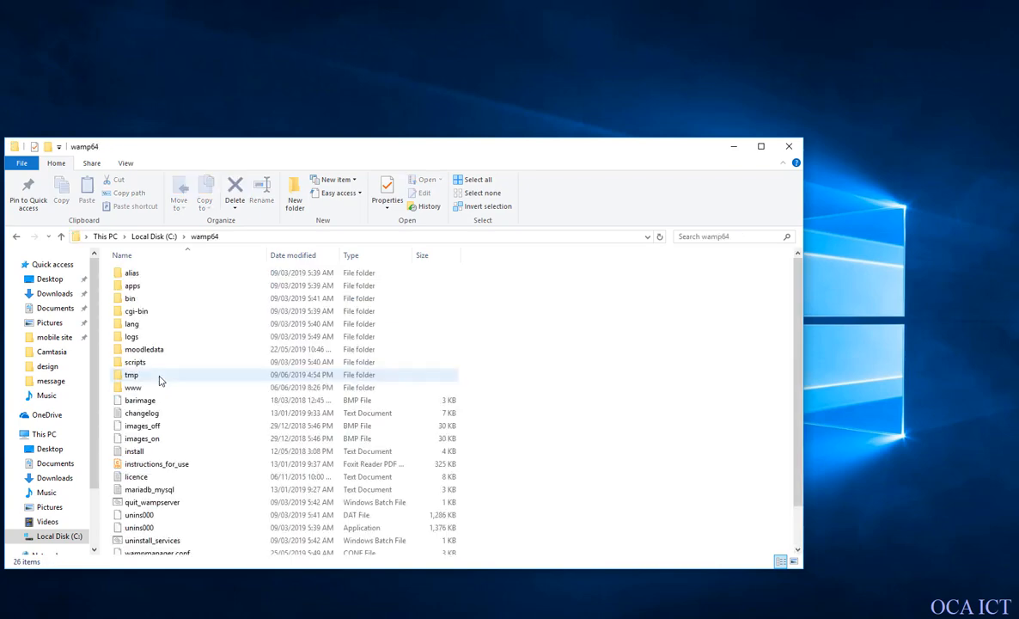
pyautogui.scroll(-1, 168, 395)
pyautogui.scroll(1, 168, 398)
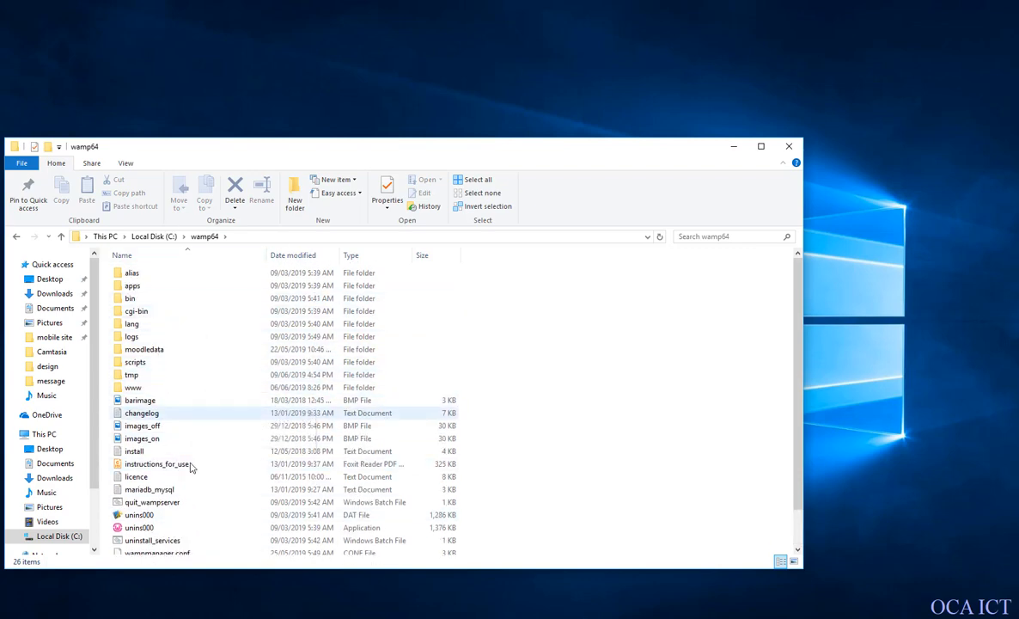
pyautogui.click(142, 465)
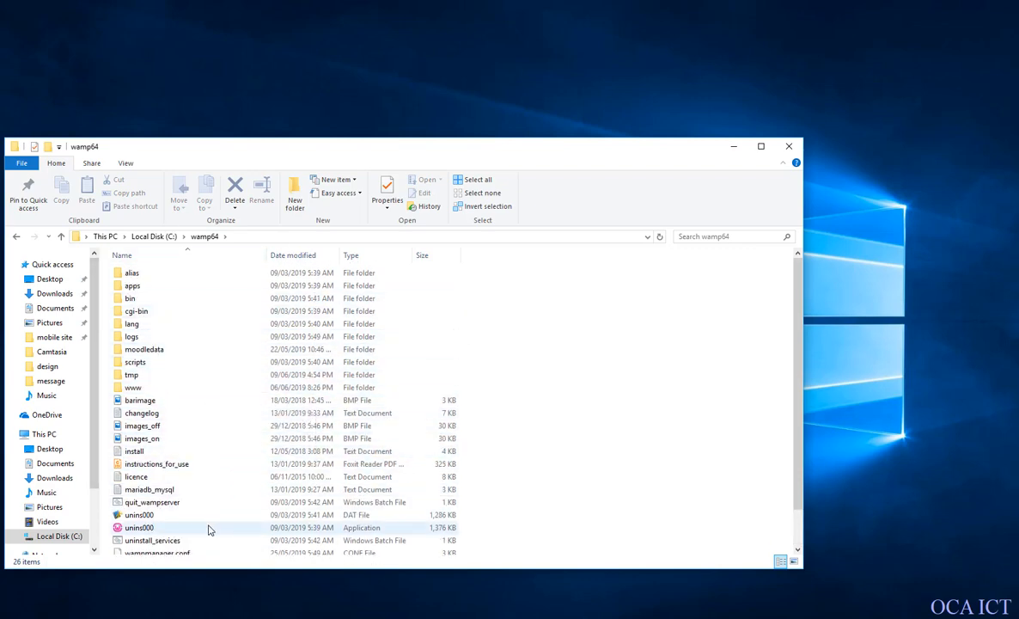
# Look over the www folder inside wamp64, open the same www directory through WampServer for comparison, and close the window.
pyautogui.doubleClick(133, 389)
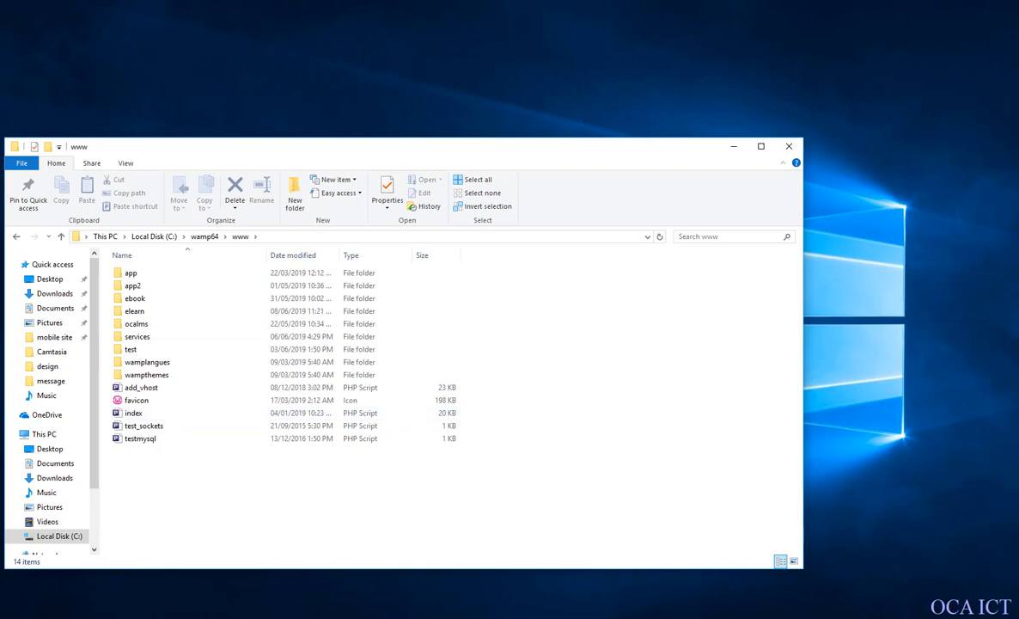
pyautogui.click(914, 617)
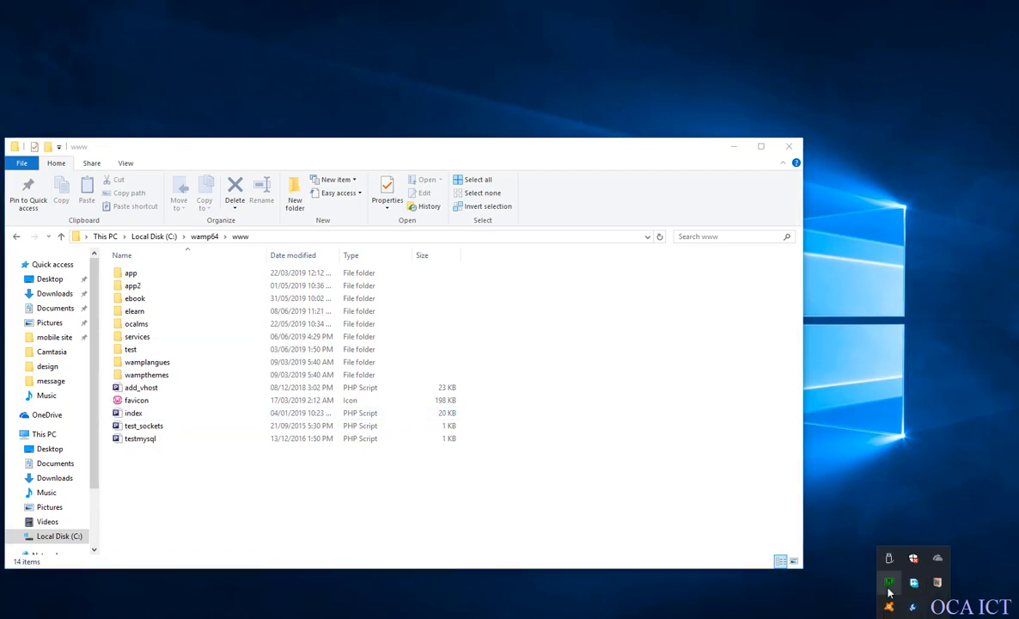
pyautogui.click(890, 582)
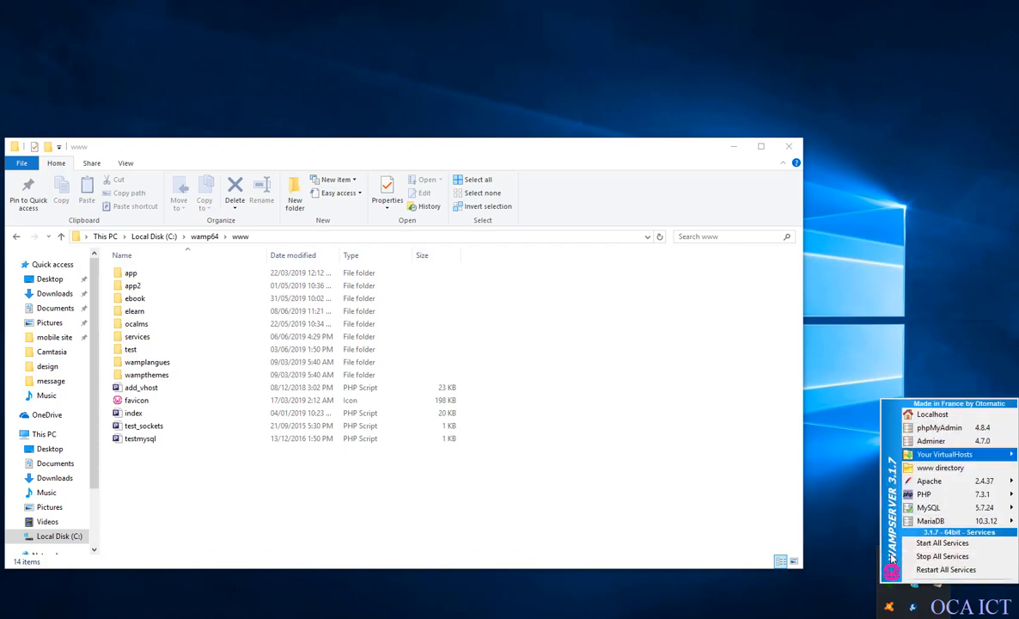
pyautogui.click(940, 468)
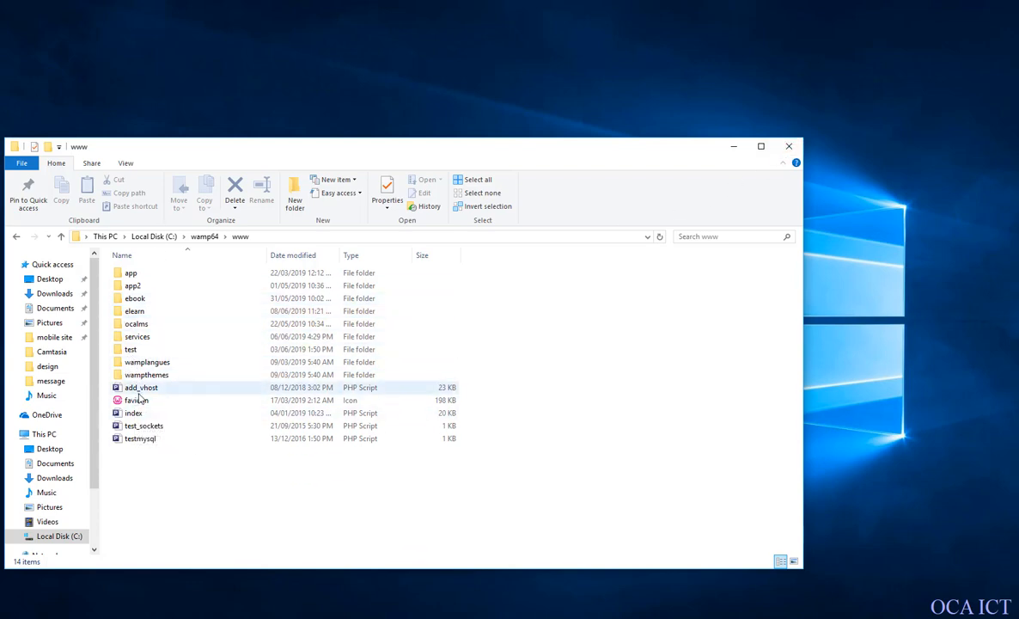
pyautogui.click(789, 146)
pyautogui.click(914, 617)
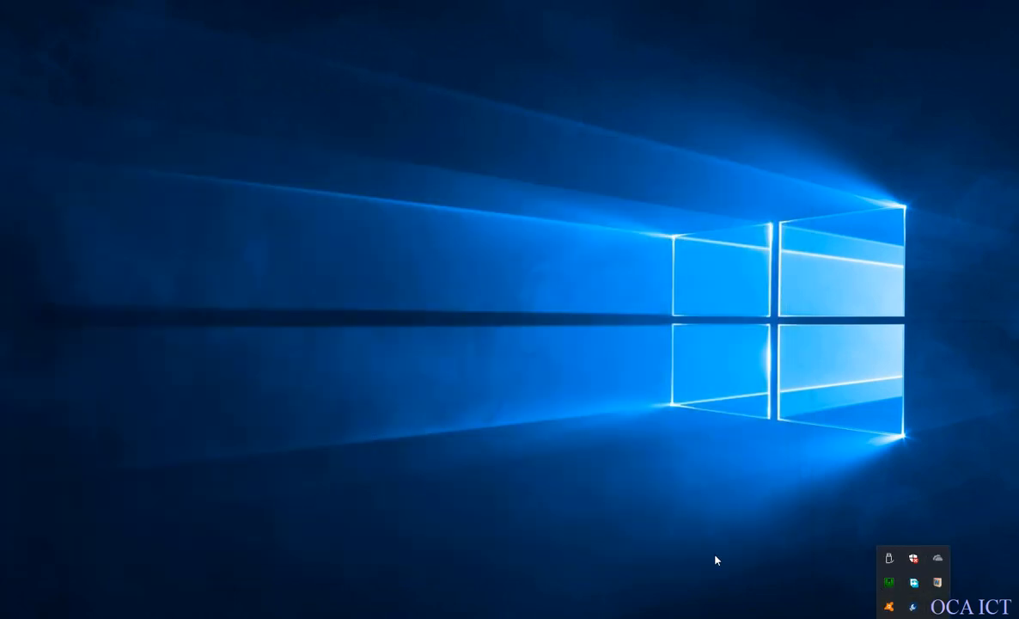
pyautogui.click(914, 617)
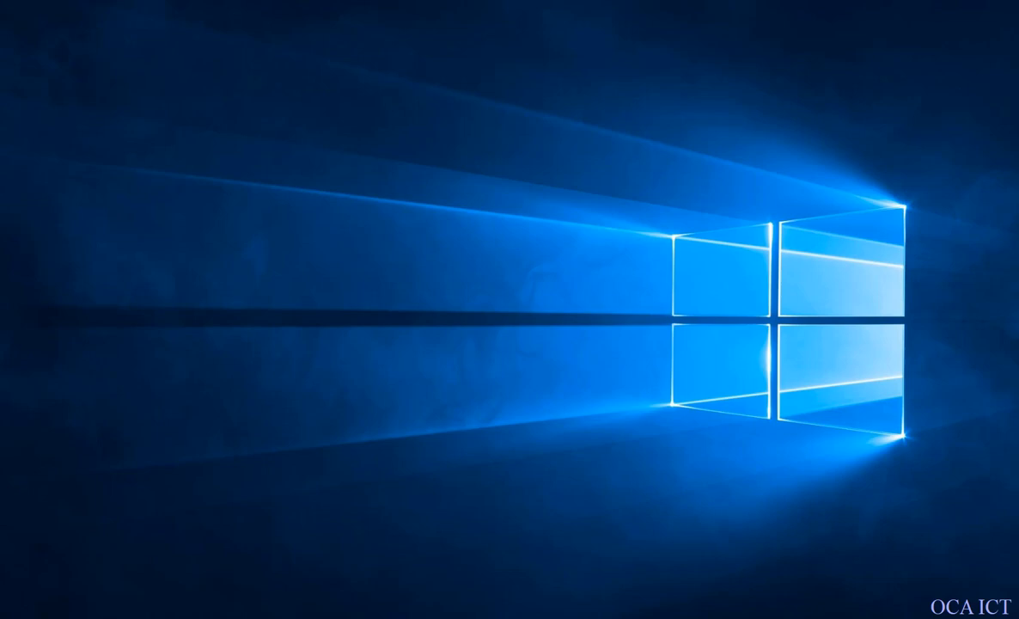
# Open File Explorer and go to the Moodle folder inside Downloads.
pyautogui.press('super+e')
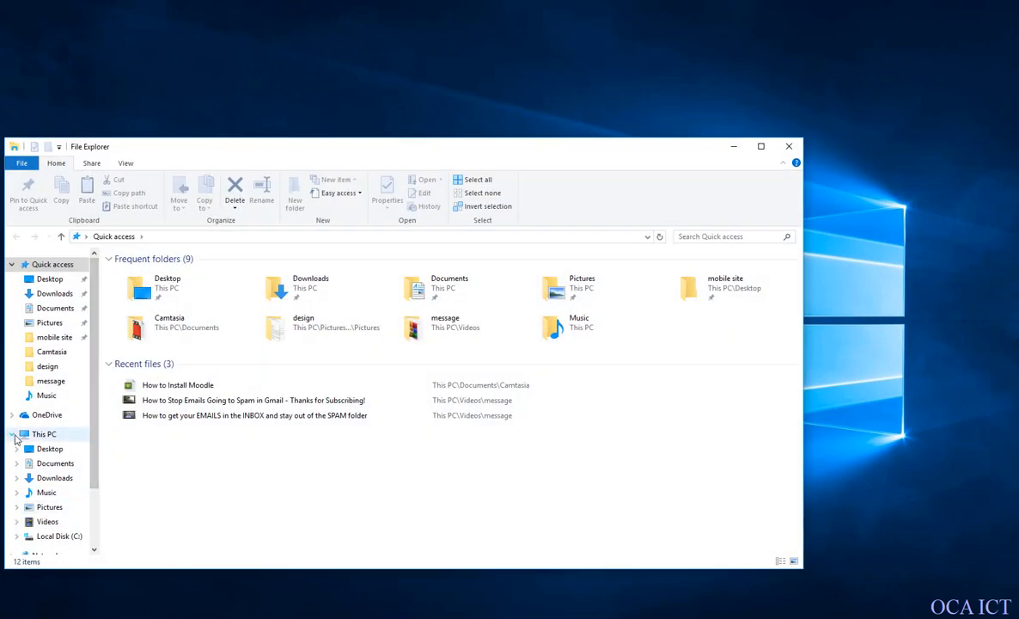
pyautogui.click(52, 478)
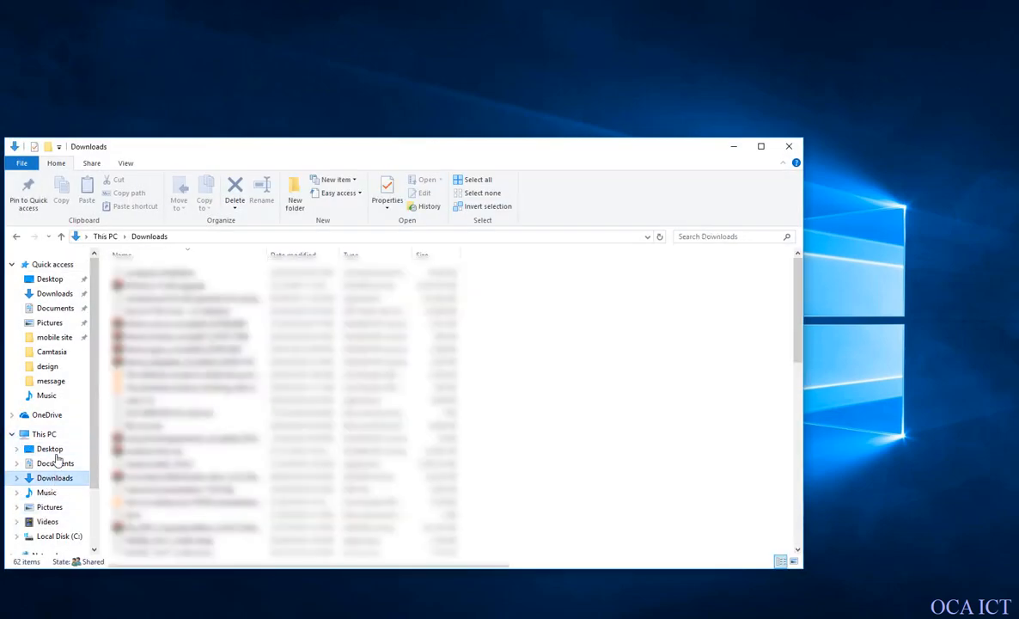
pyautogui.scroll(-2, 172, 482)
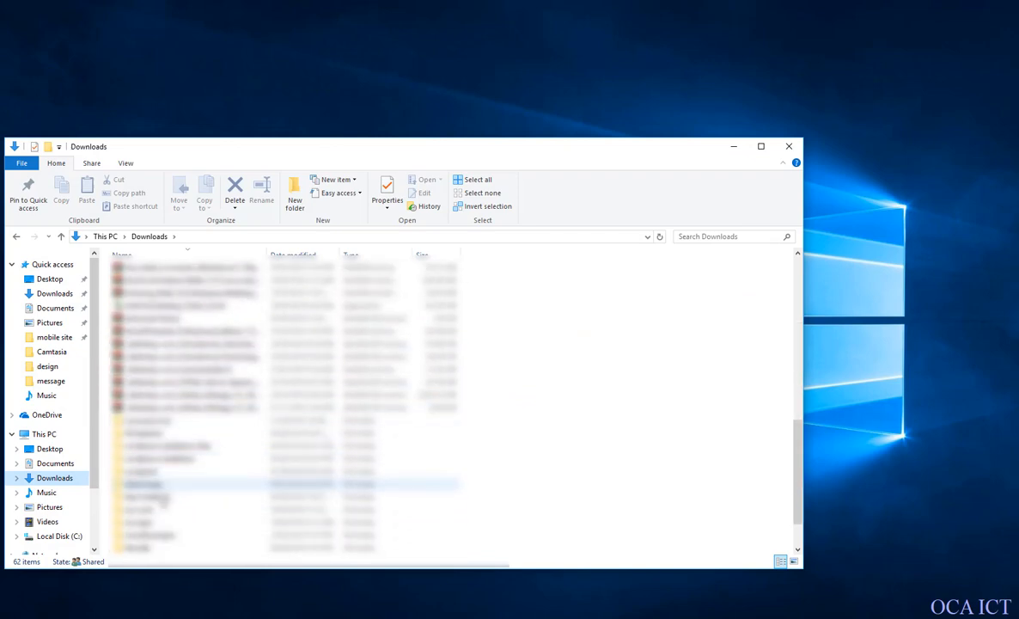
pyautogui.scroll(-2, 154, 550)
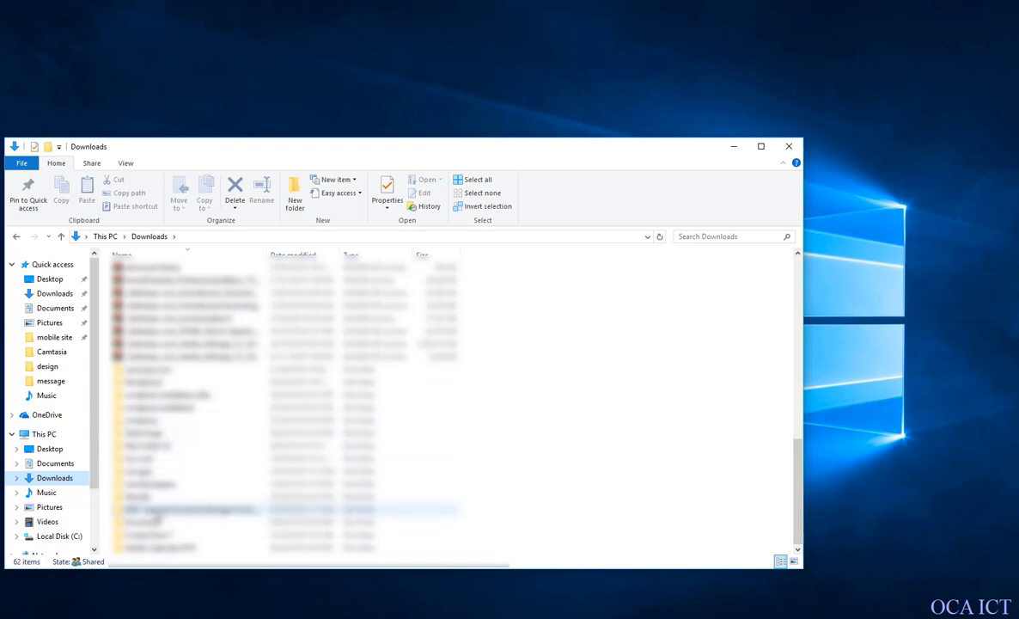
pyautogui.doubleClick(146, 498)
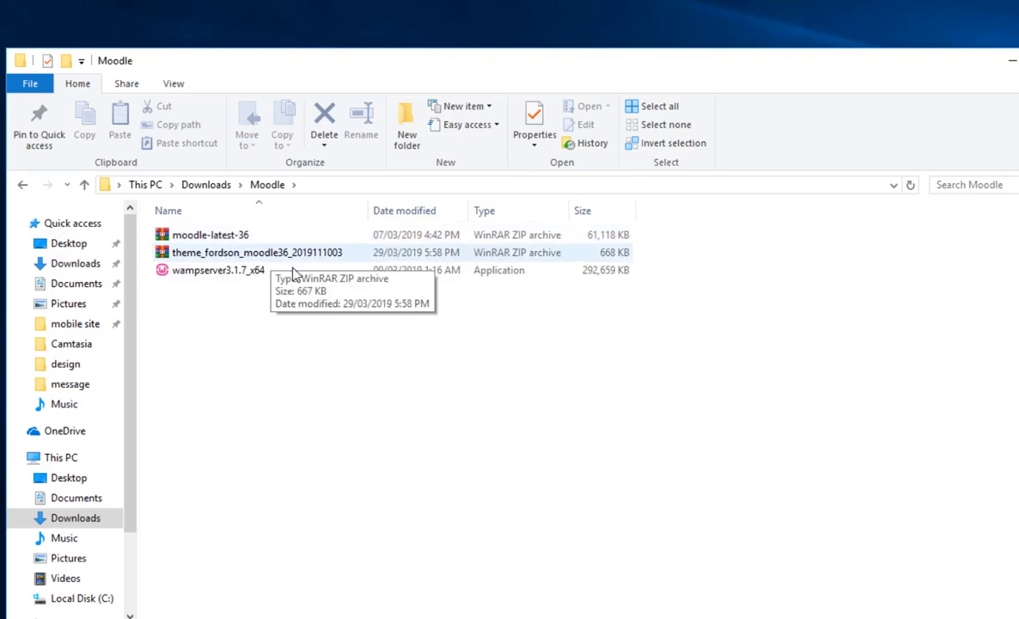
# Extract the moodle-latest-36 archive into the current Moodle folder.
pyautogui.click(205, 235)
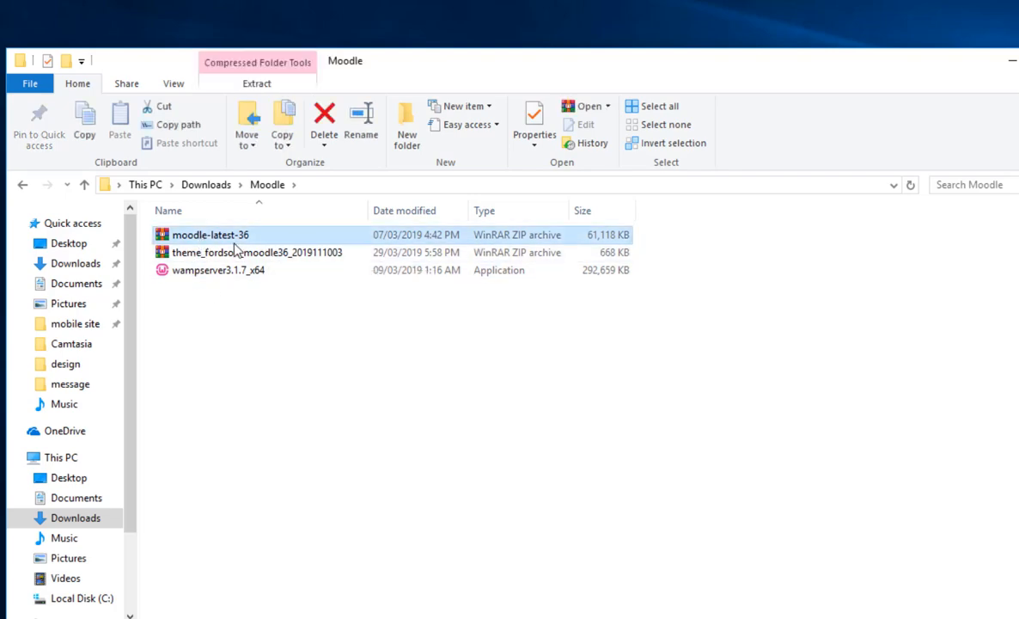
pyautogui.rightClick(191, 240)
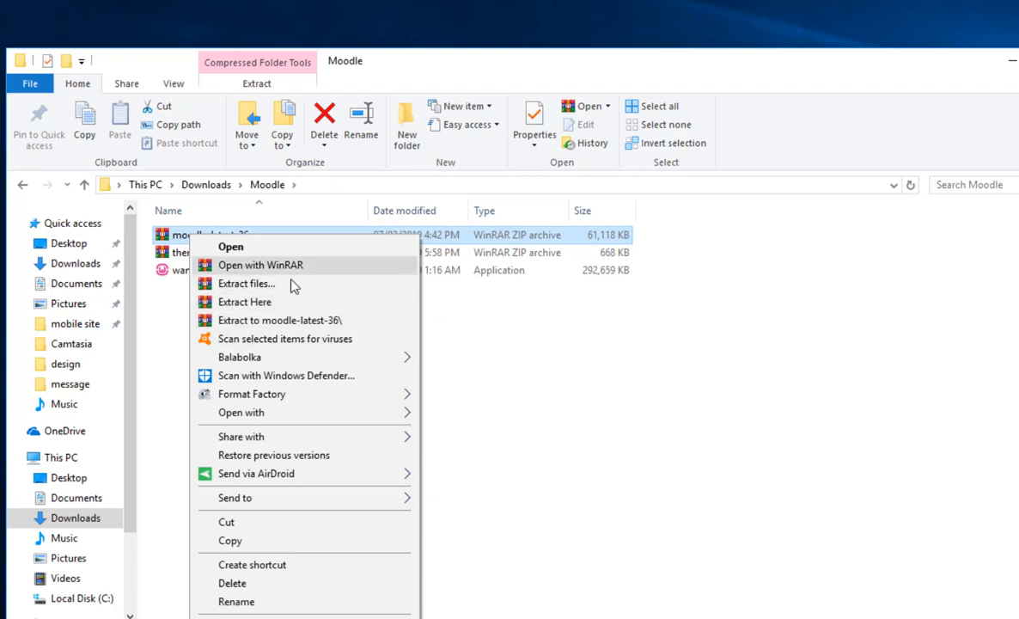
pyautogui.click(247, 302)
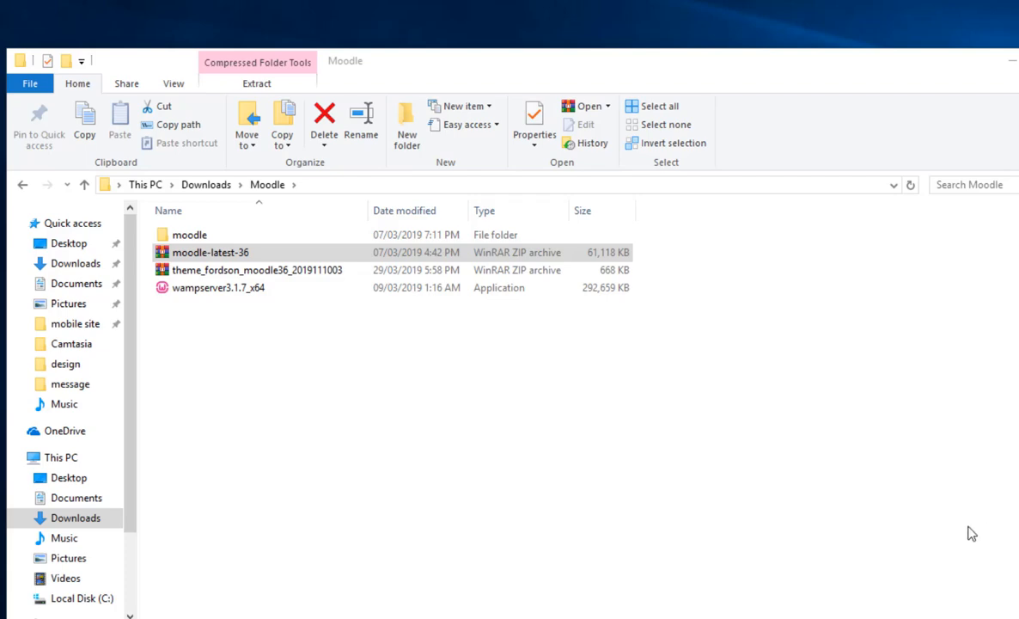
# Look through the files inside the extracted moodle folder and return to its parent folder.
pyautogui.doubleClick(194, 236)
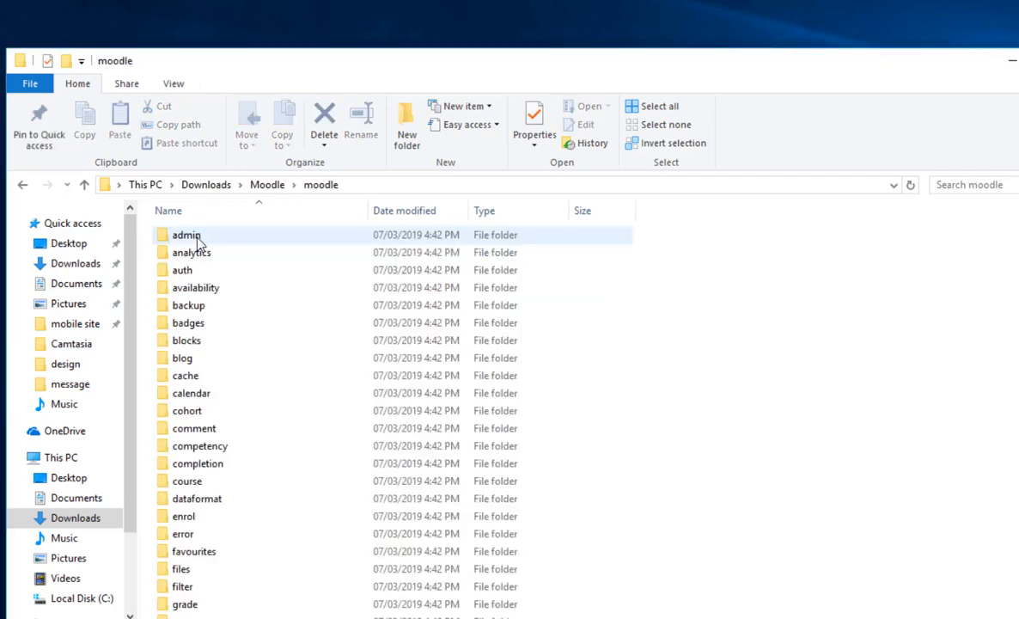
pyautogui.scroll(-6, 232, 412)
pyautogui.scroll(-16, 242, 460)
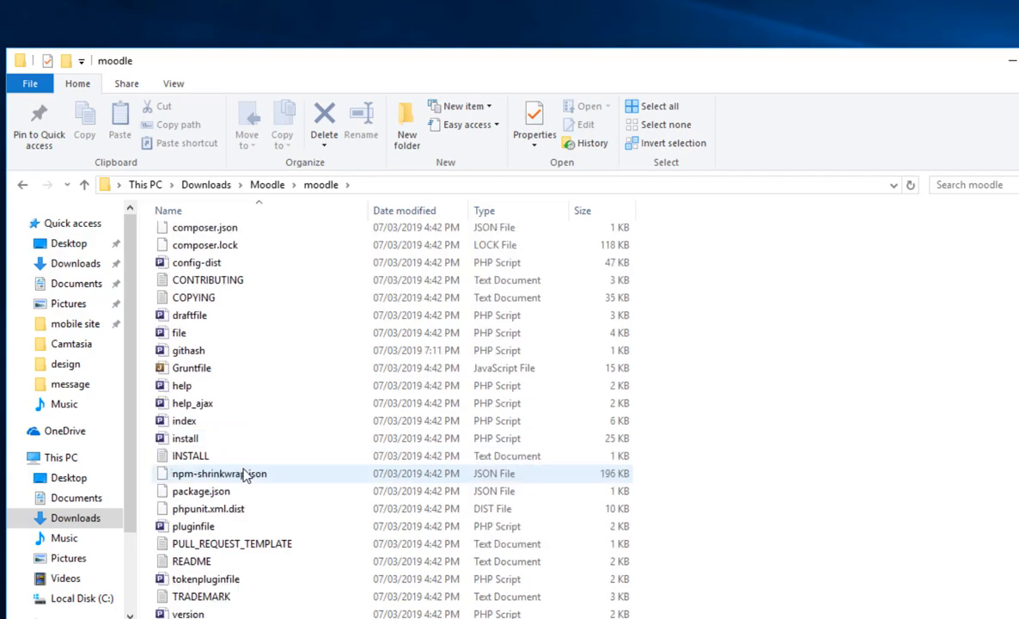
pyautogui.scroll(20, 244, 475)
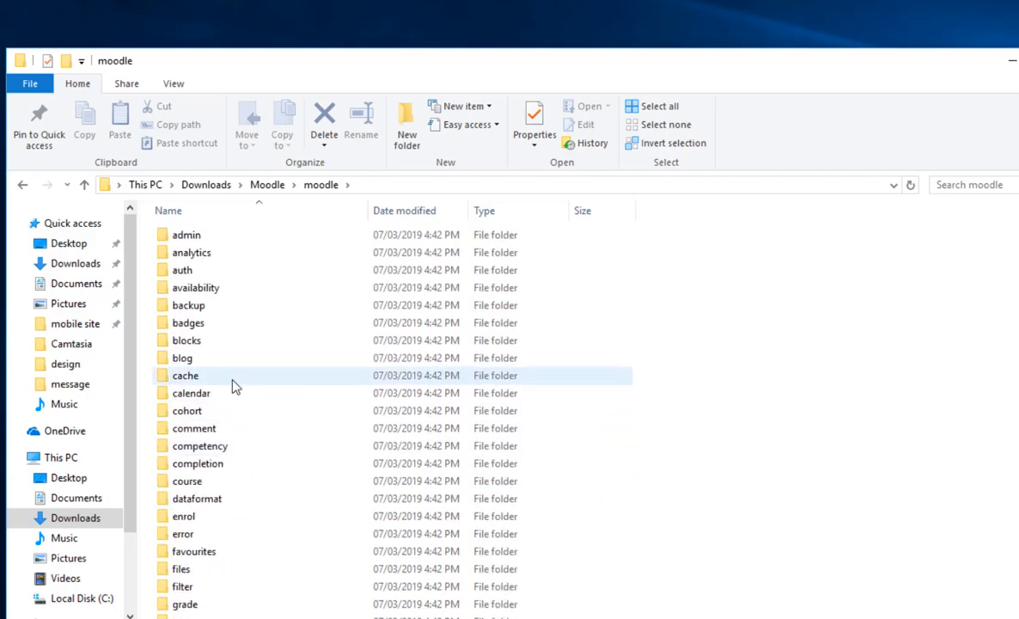
pyautogui.click(22, 184)
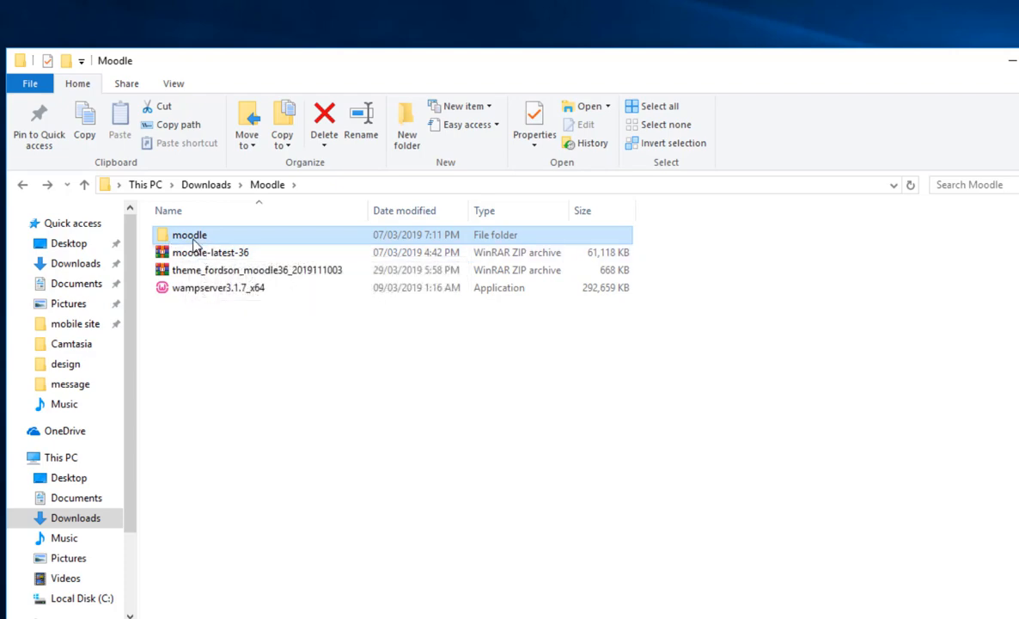
# Rename the extracted moodle folder as ocalms.
pyautogui.click(191, 241)
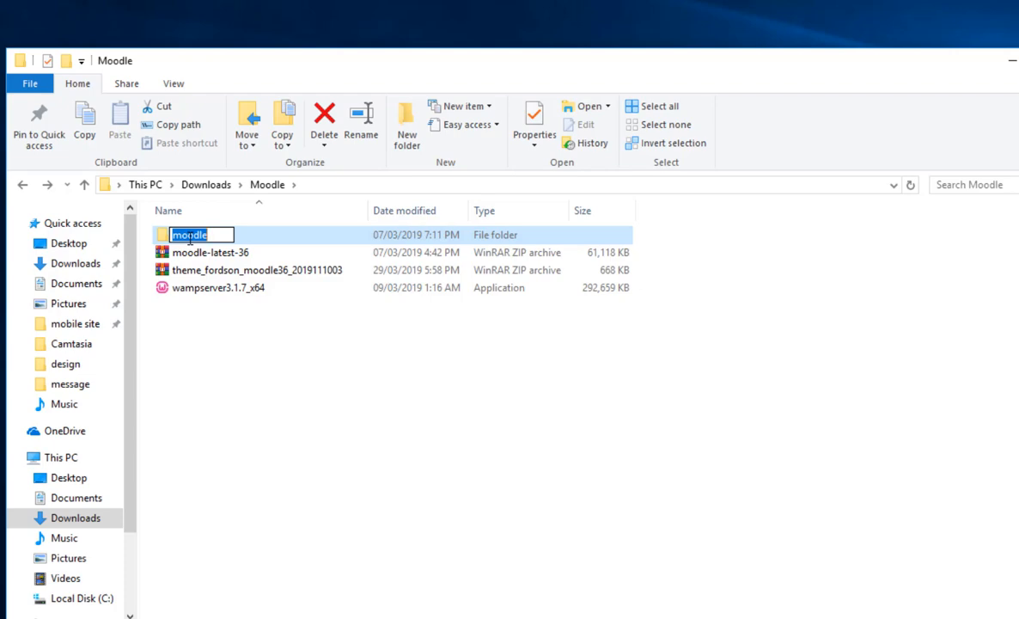
pyautogui.write('oc')
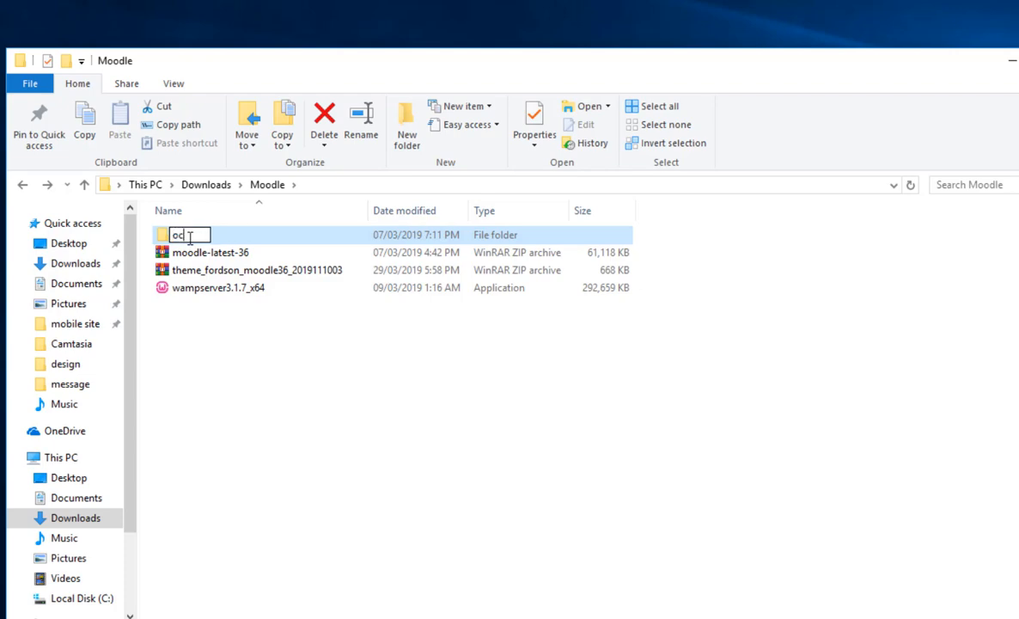
pyautogui.write('alms')
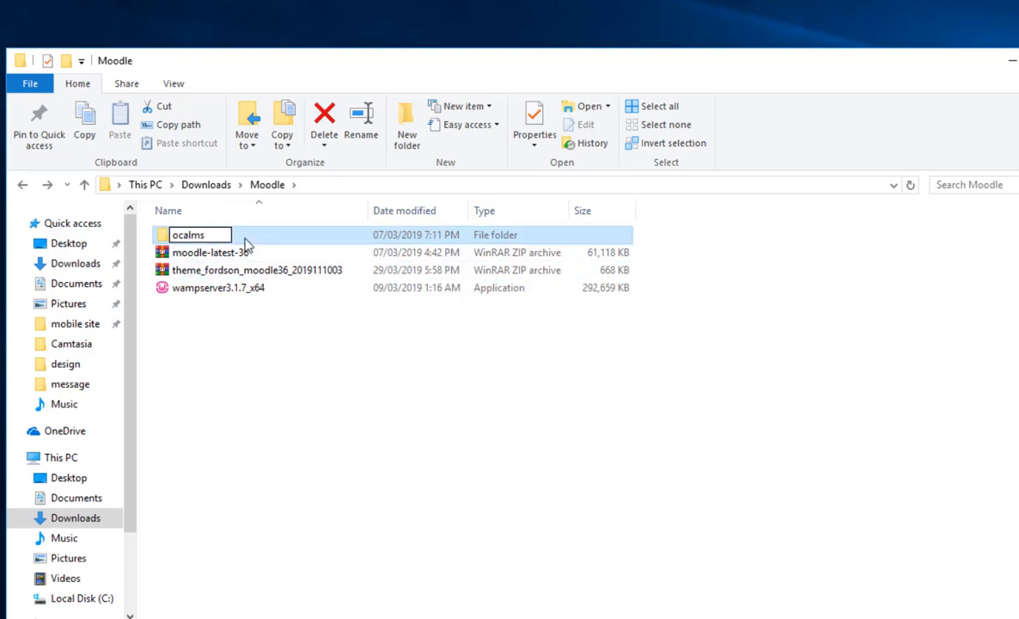
pyautogui.press('Return')
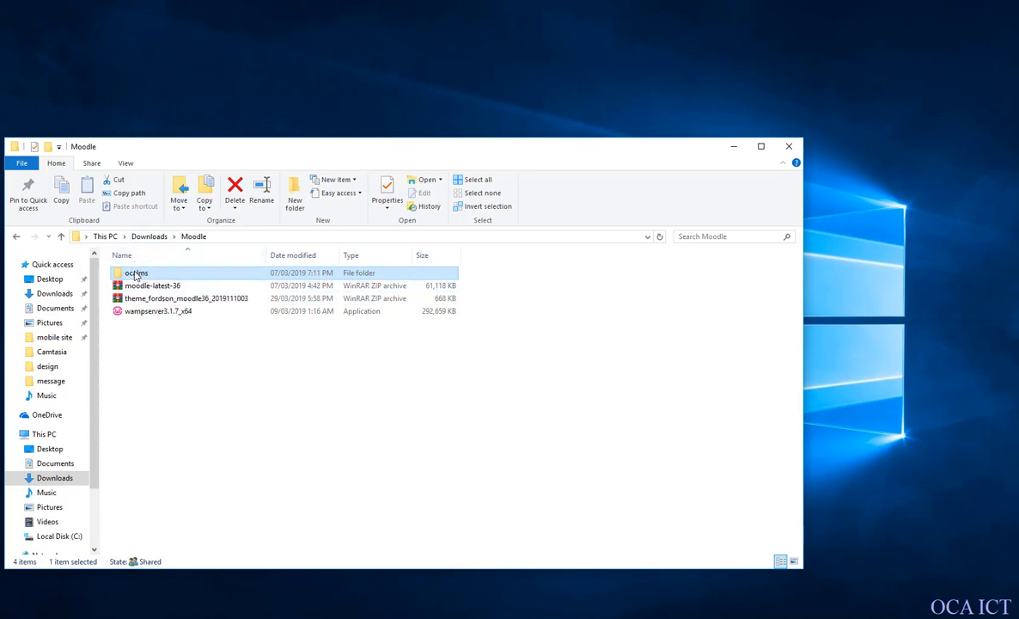
# Move the ocalms folder into the www folder of wamp64 on Local Disk (C:), and close the window.
pyautogui.click(119, 180)
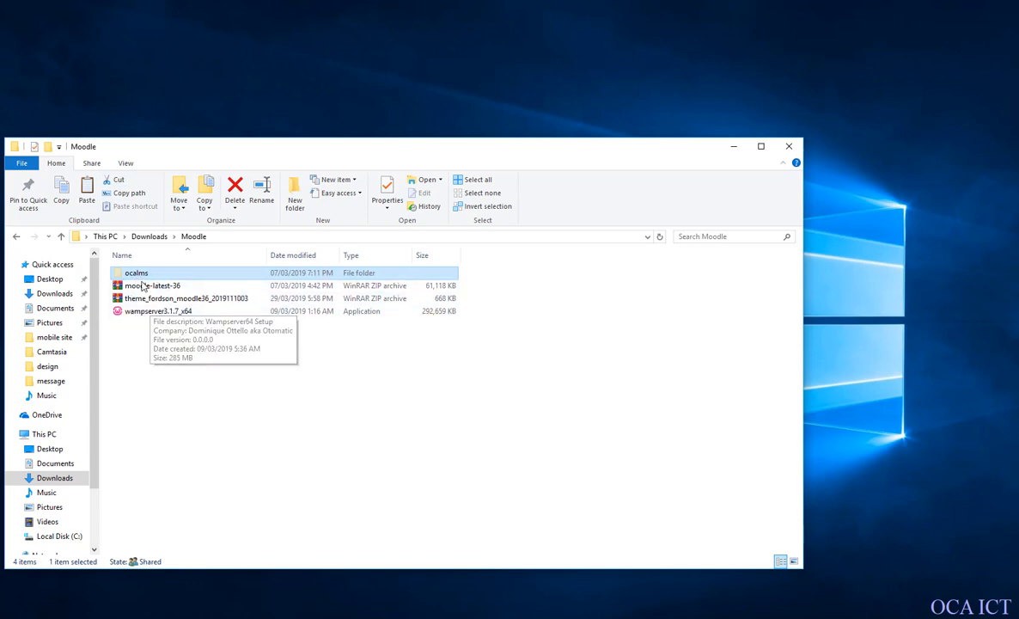
pyautogui.click(44, 434)
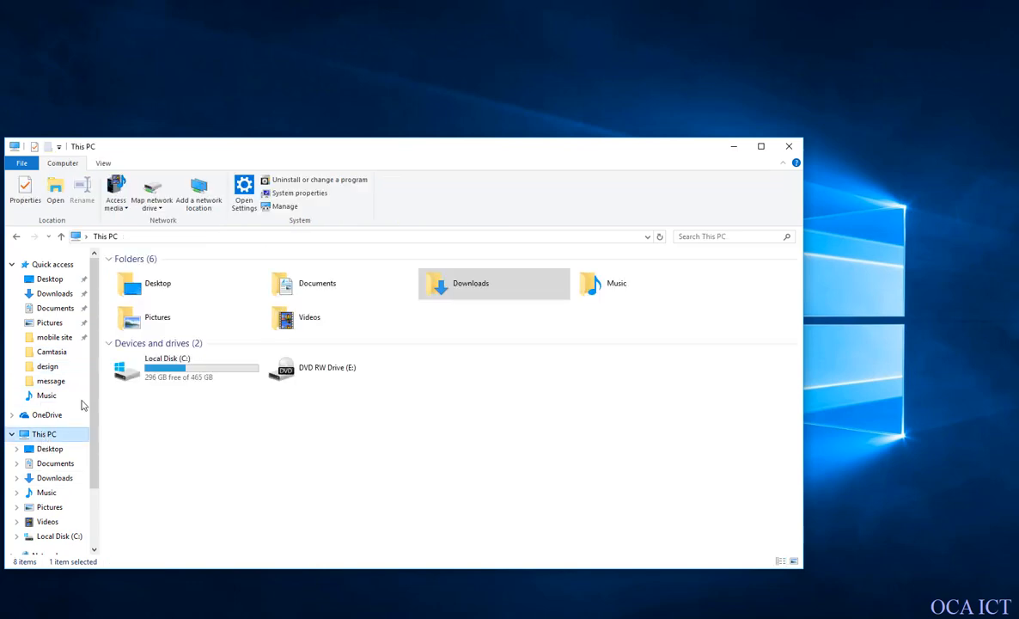
pyautogui.doubleClick(171, 378)
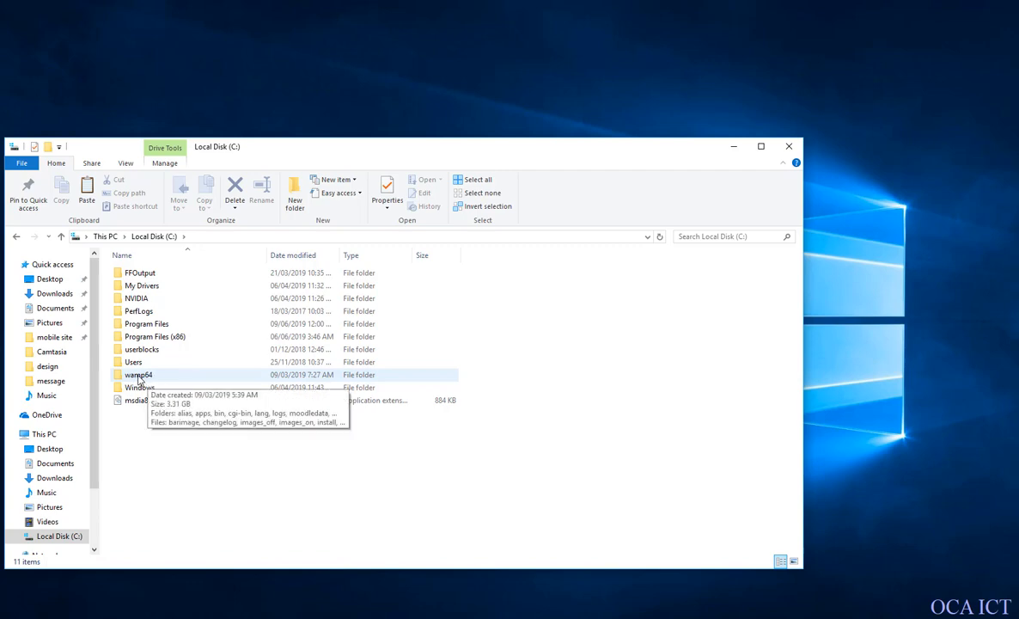
pyautogui.doubleClick(142, 379)
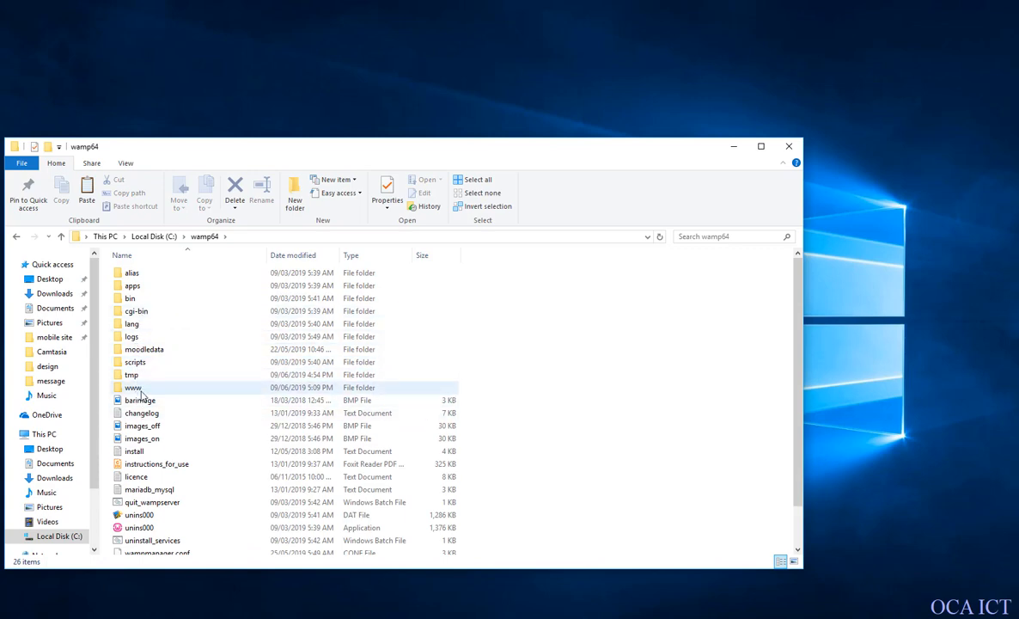
pyautogui.moveTo(142, 393)
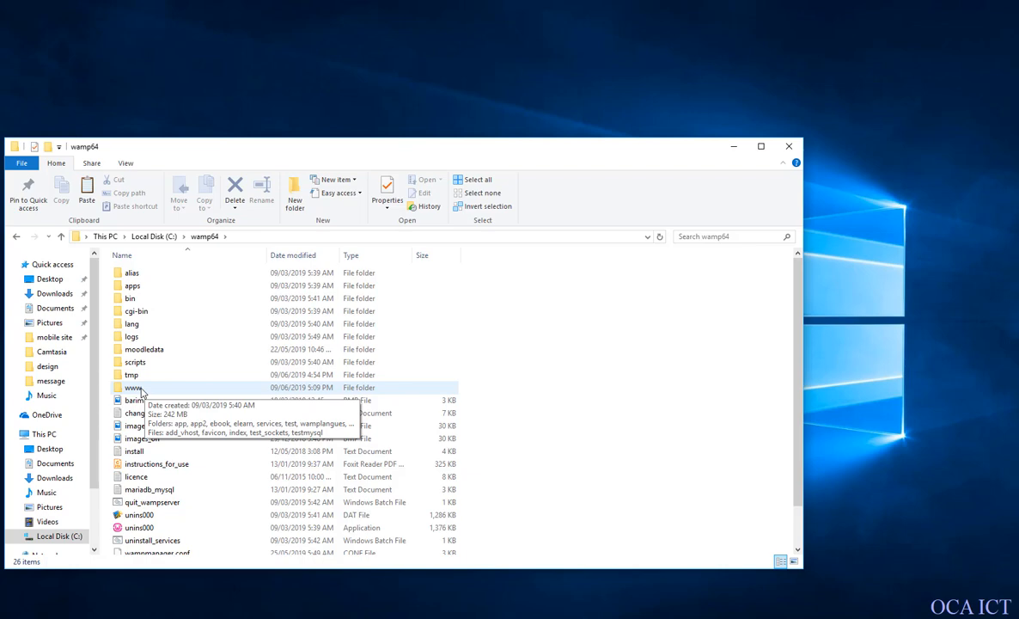
pyautogui.doubleClick(138, 388)
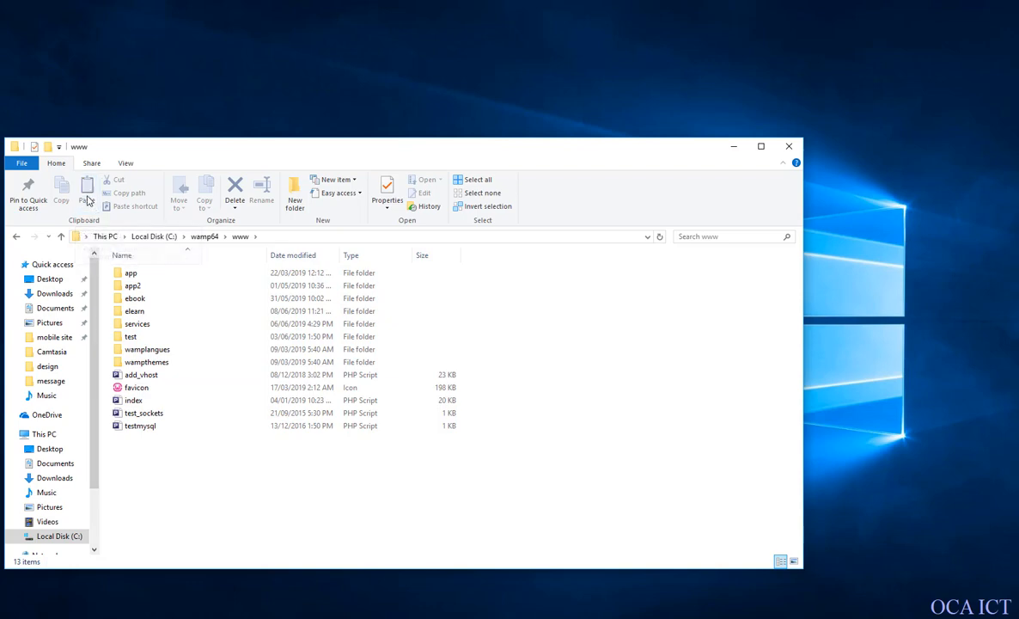
pyautogui.hotkey('ctrl', 'v')
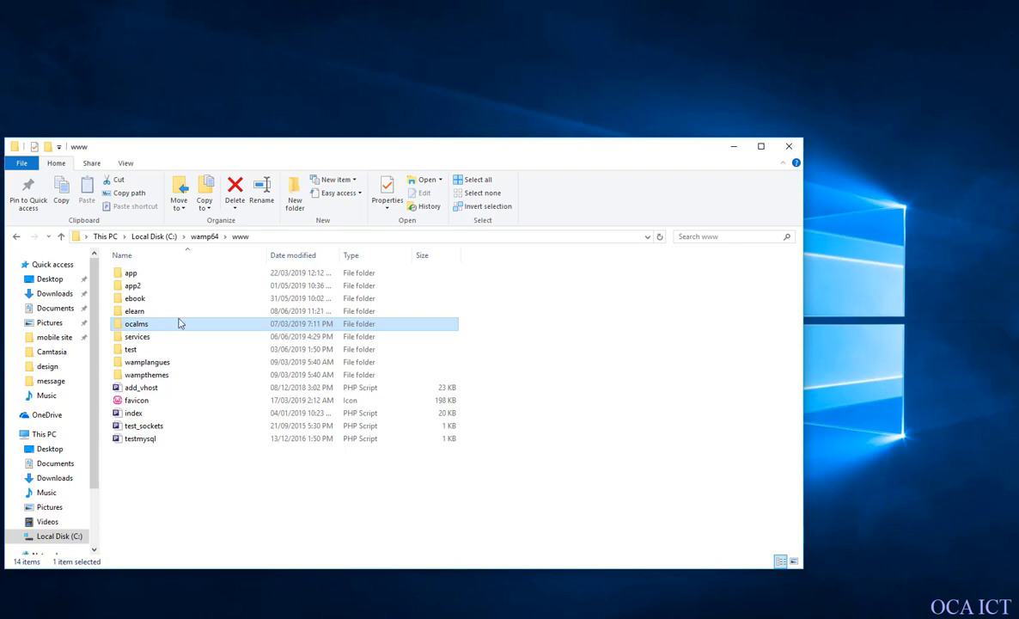
pyautogui.click(799, 148)
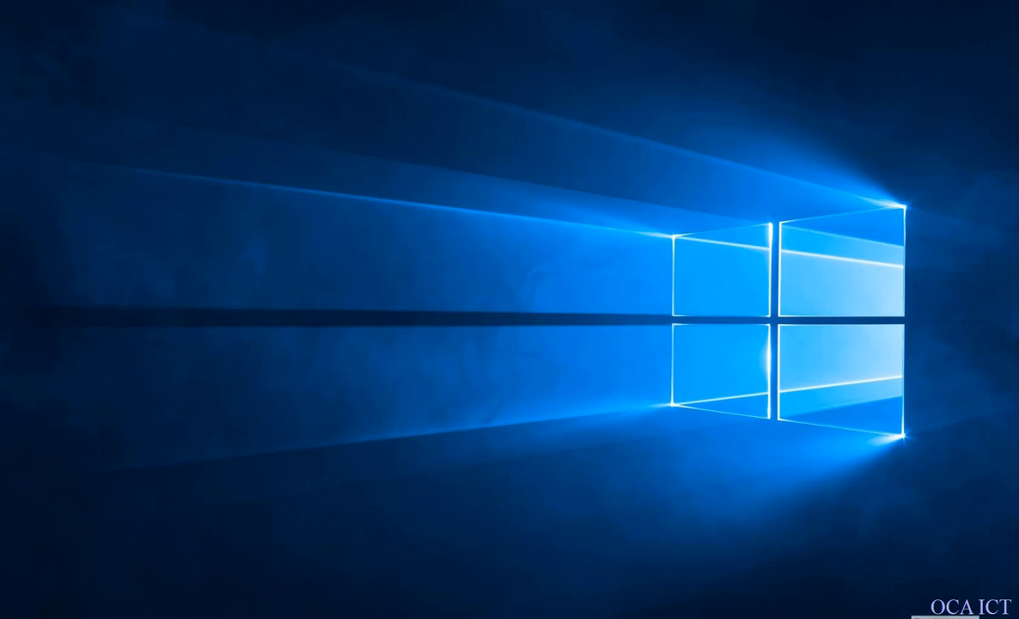
# Open phpMyAdmin from WampServer, log in as root on the MySQL server, and go to the database creation page.
pyautogui.click(914, 618)
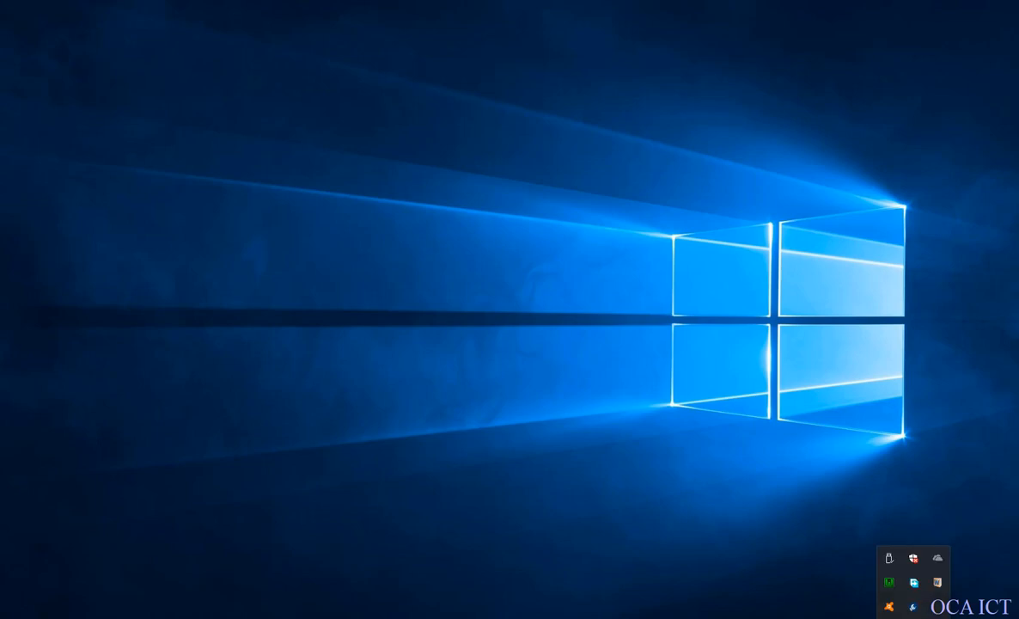
pyautogui.click(888, 585)
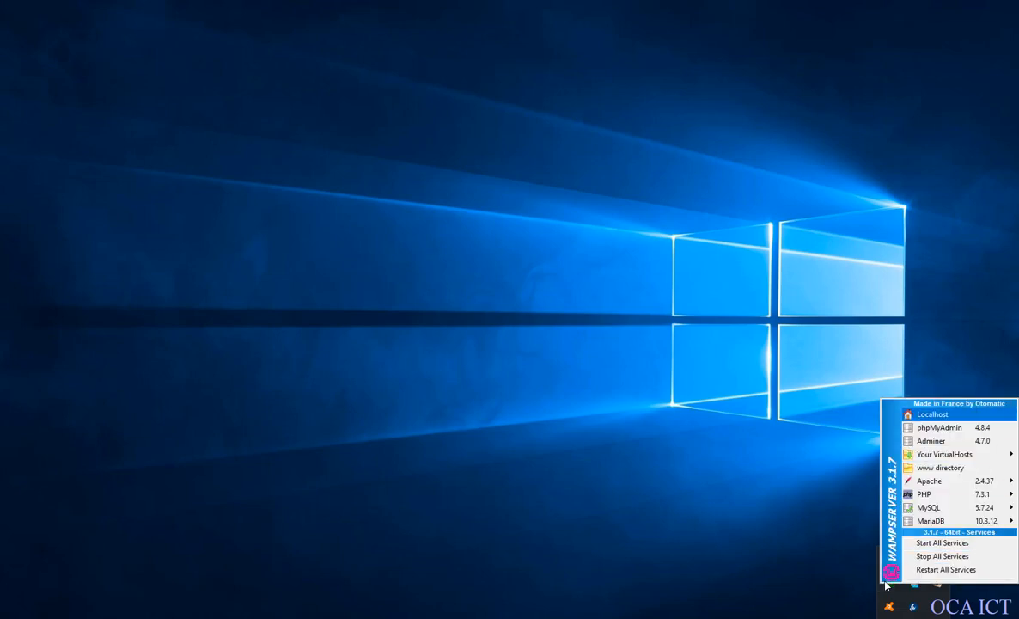
pyautogui.press('Return')
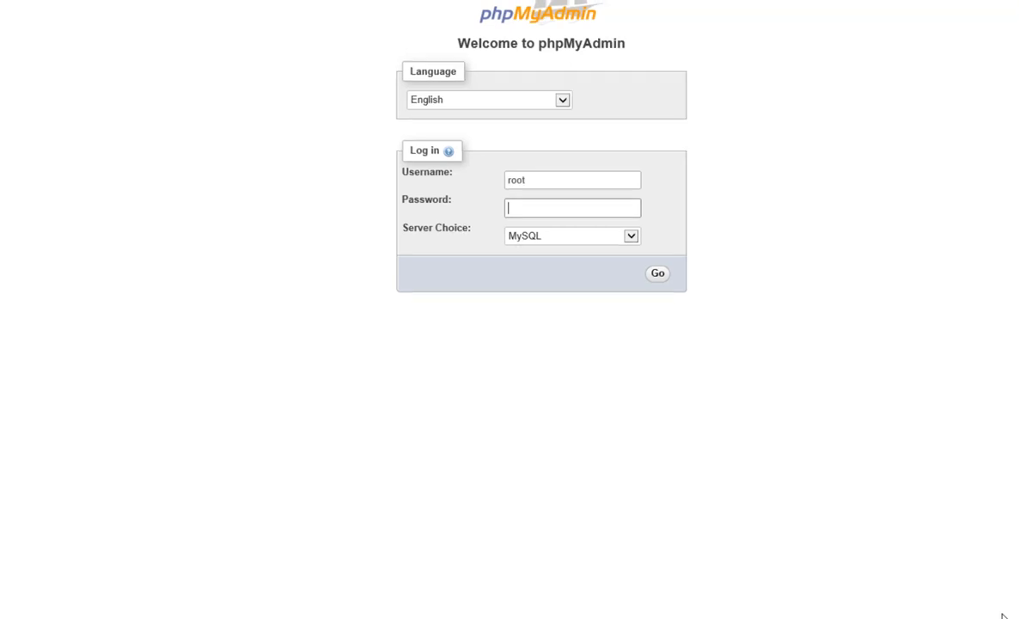
pyautogui.press('Return')
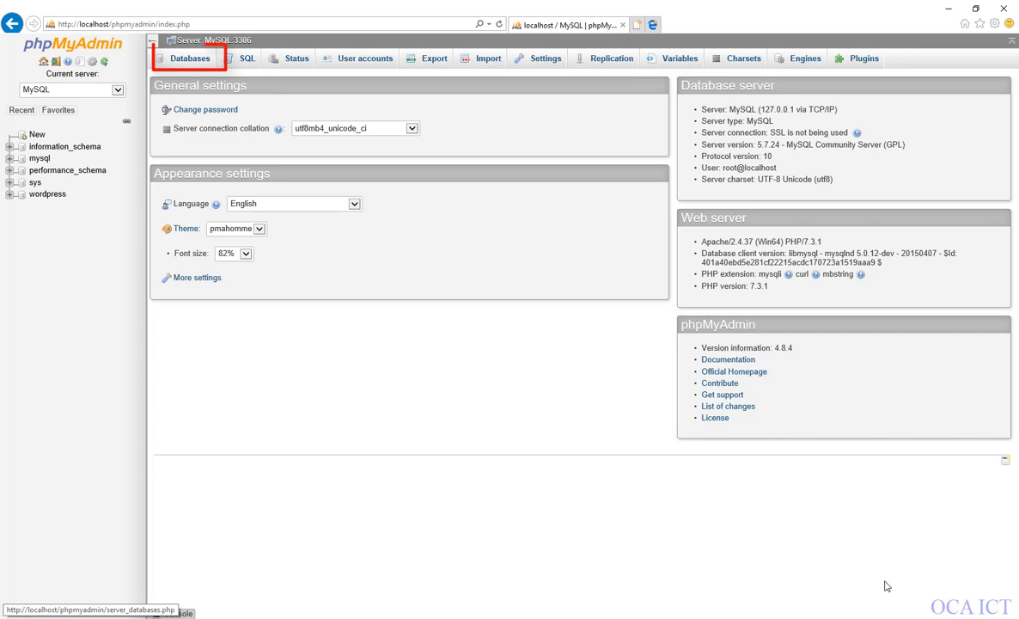
pyautogui.click(190, 59)
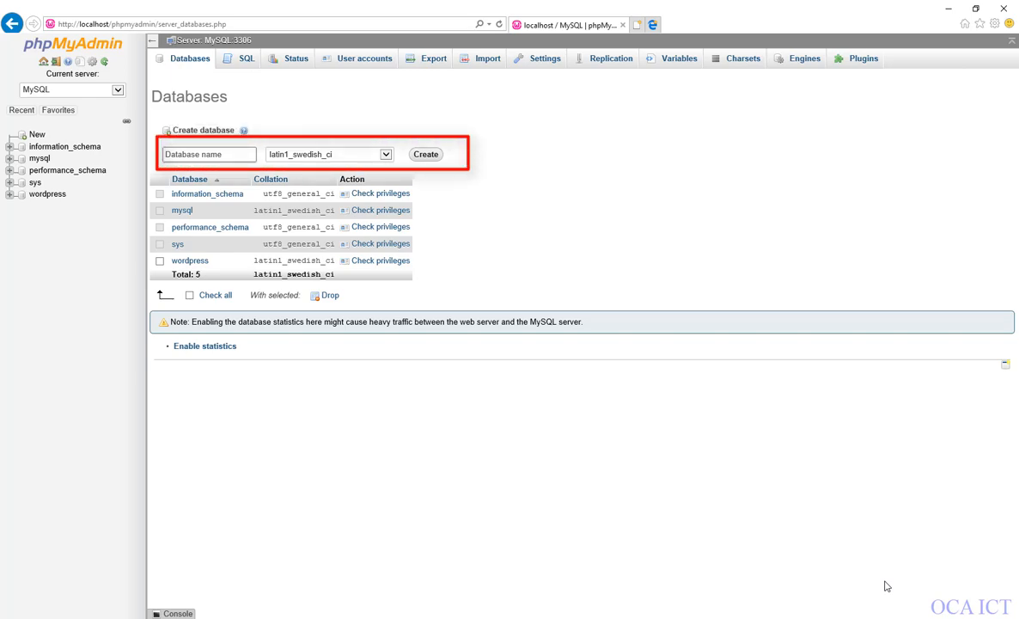
# Create a database named moodle and start adding a new user account from its privileges.
pyautogui.write('moodle')
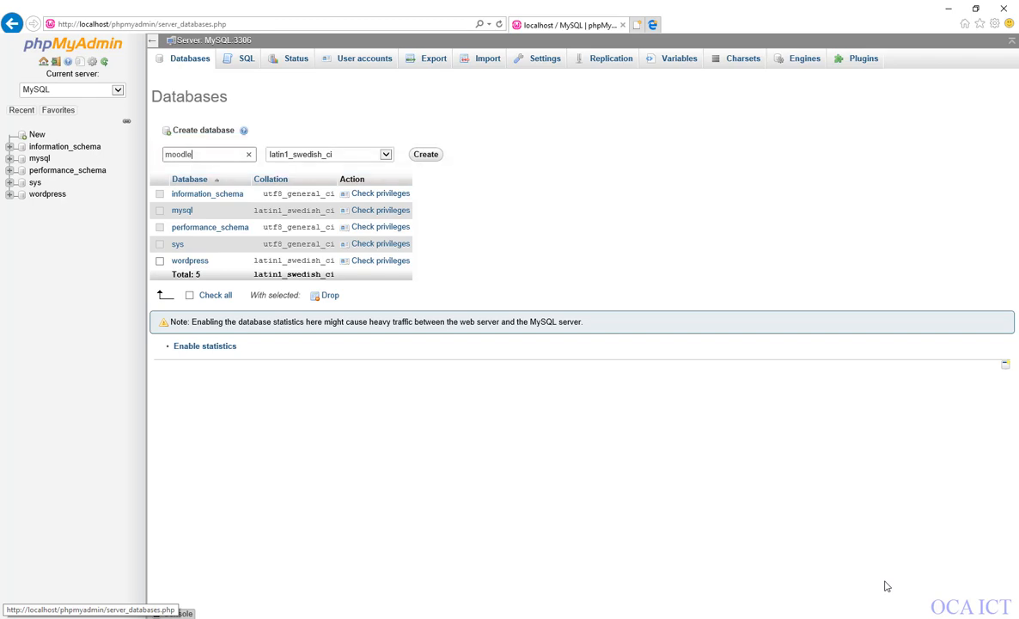
pyautogui.press('Return')
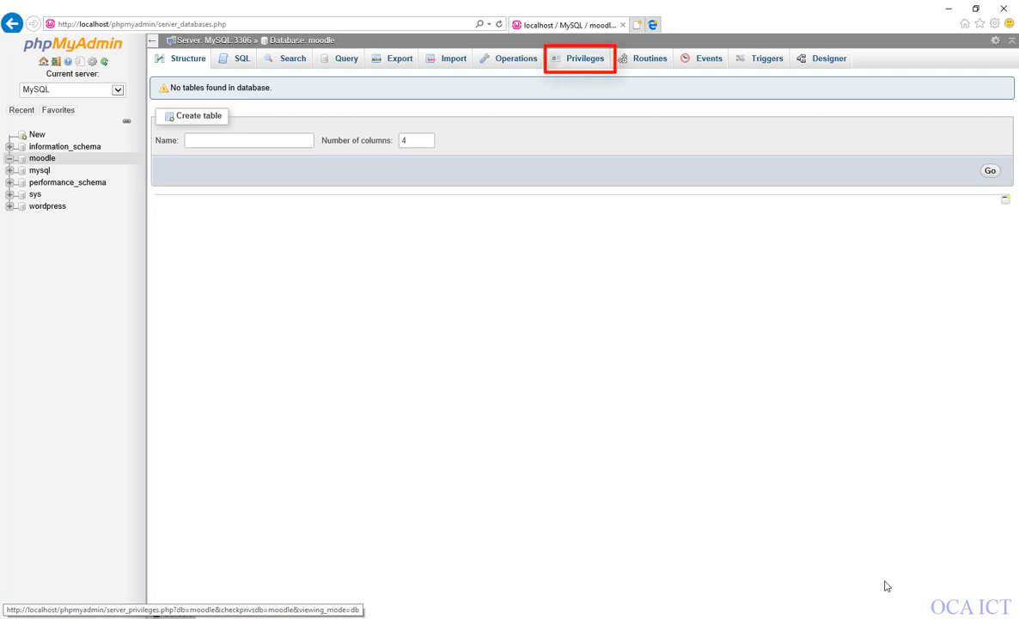
pyautogui.click(584, 59)
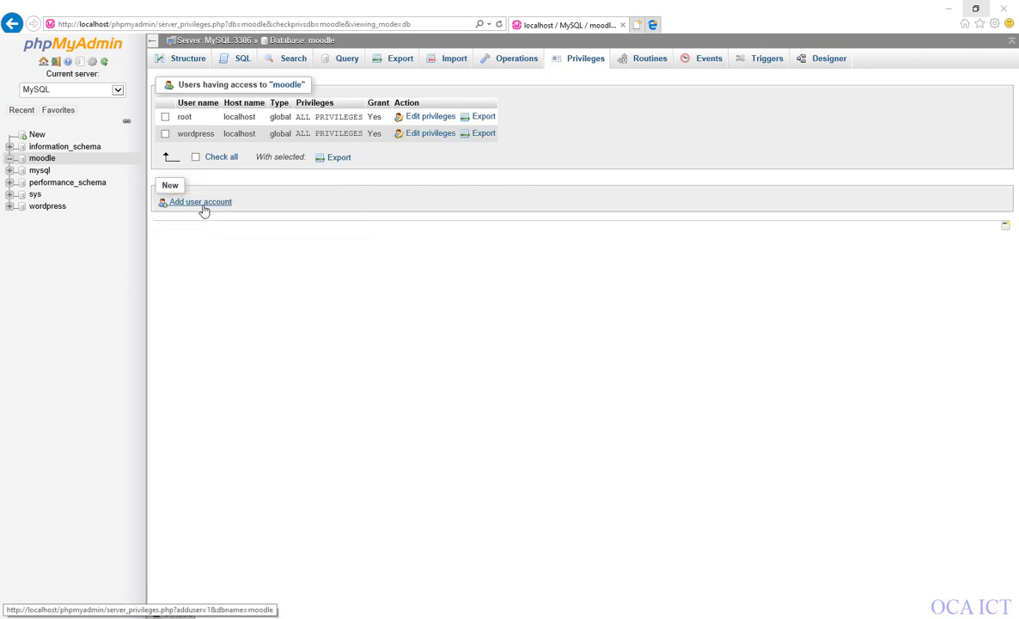
pyautogui.click(203, 211)
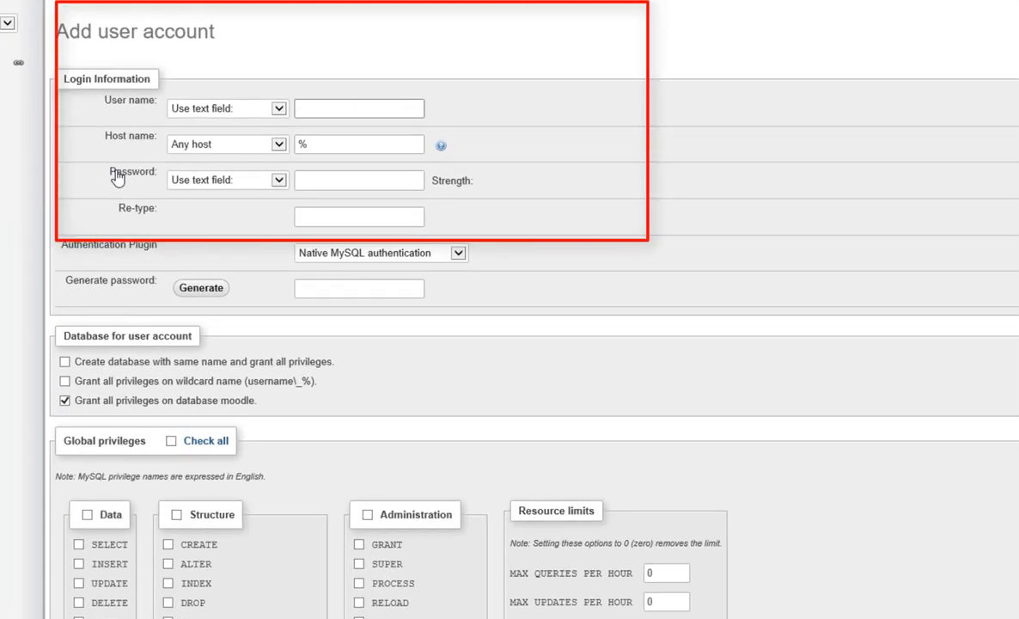
# Set the new account's user name to moodle and its host name to Local with localhost.
pyautogui.moveTo(149, 100); pyautogui.dragTo(157, 101)
pyautogui.moveTo(105, 136); pyautogui.dragTo(157, 136)
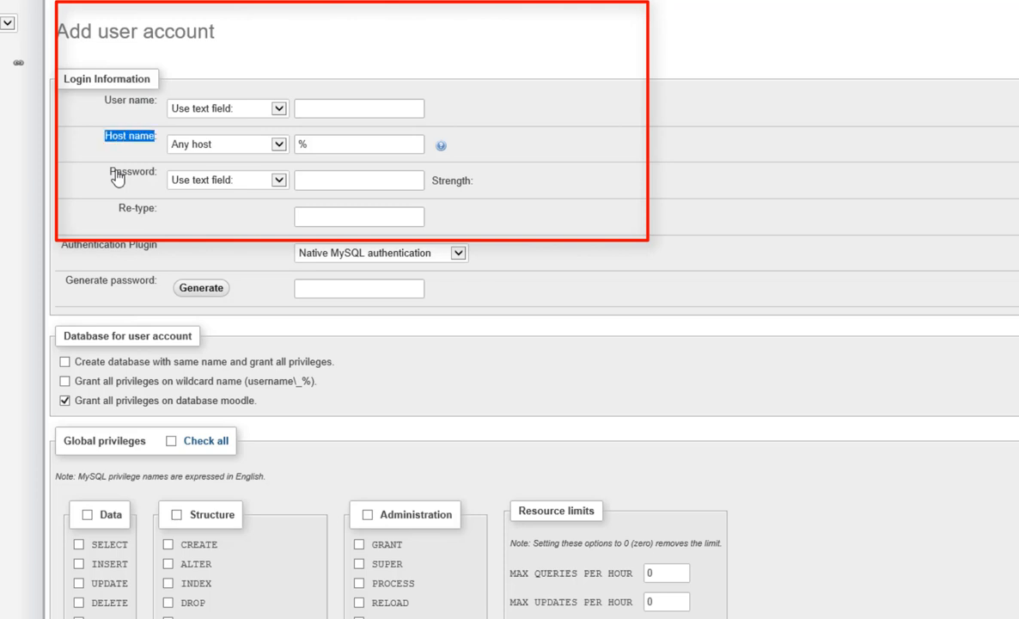
pyautogui.moveTo(109, 172); pyautogui.dragTo(133, 172)
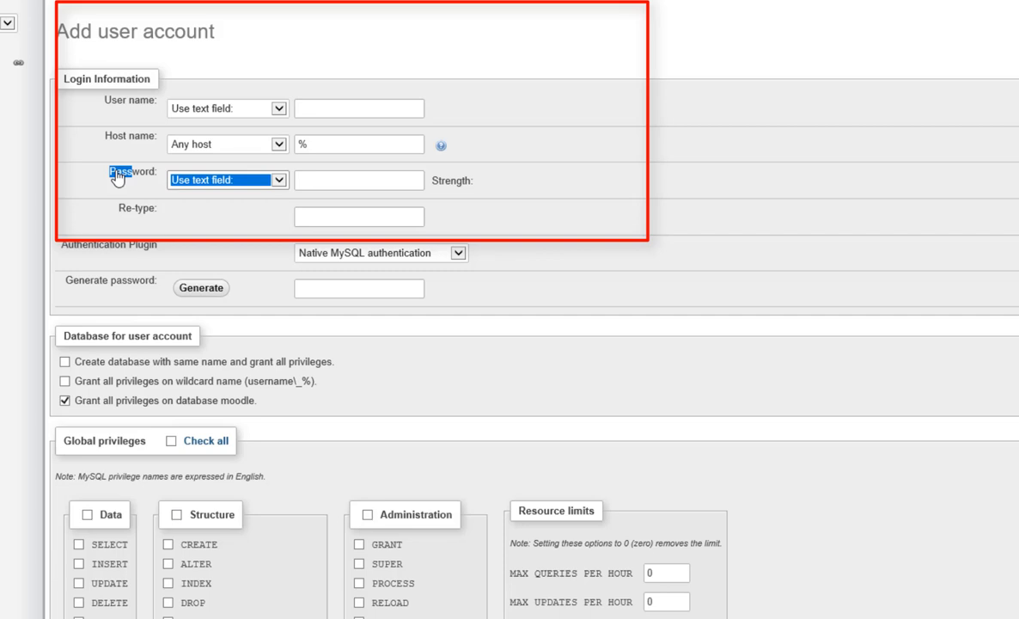
pyautogui.click(359, 108)
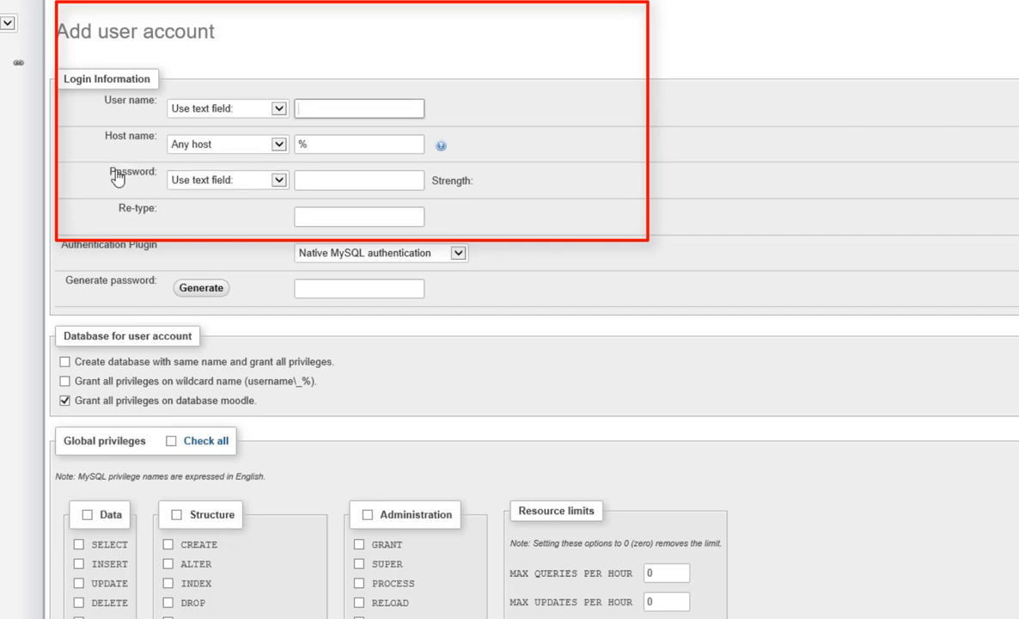
pyautogui.write('moodle')
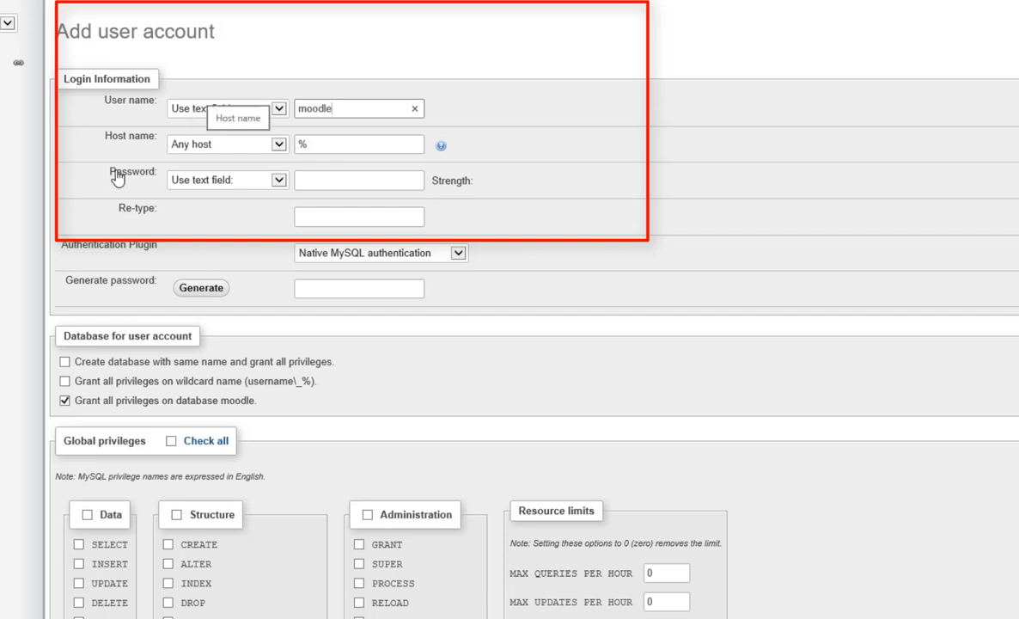
pyautogui.press('Tab')
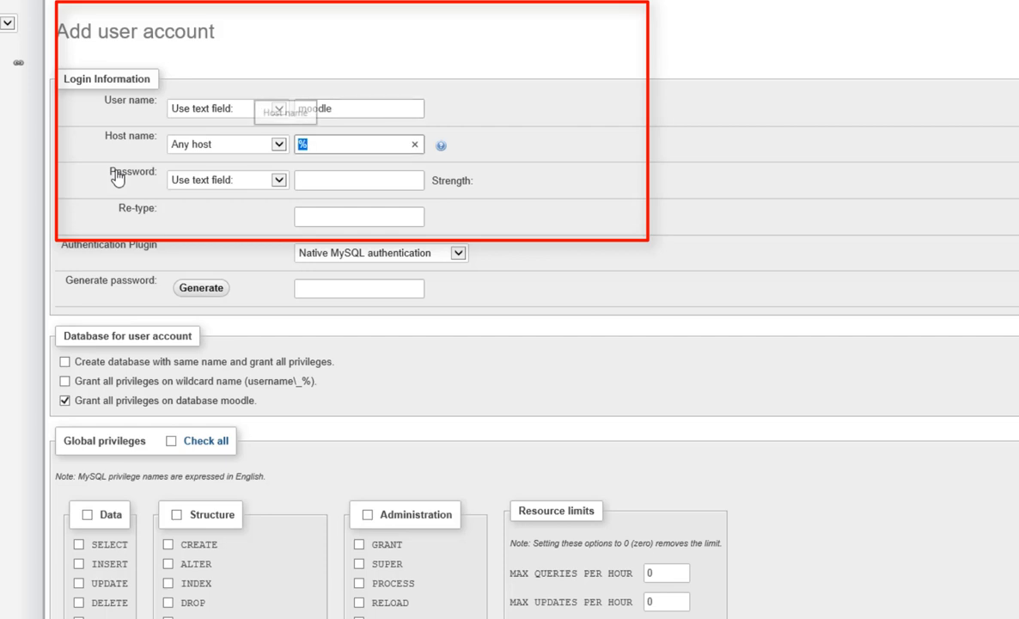
pyautogui.write('loca')
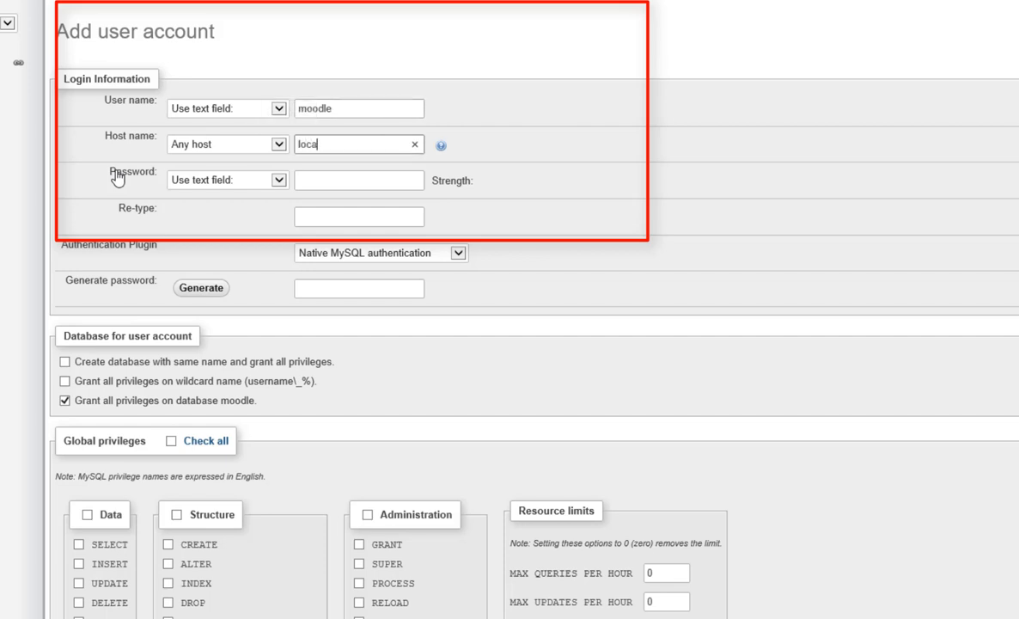
pyautogui.write('lhost')
pyautogui.click(278, 145)
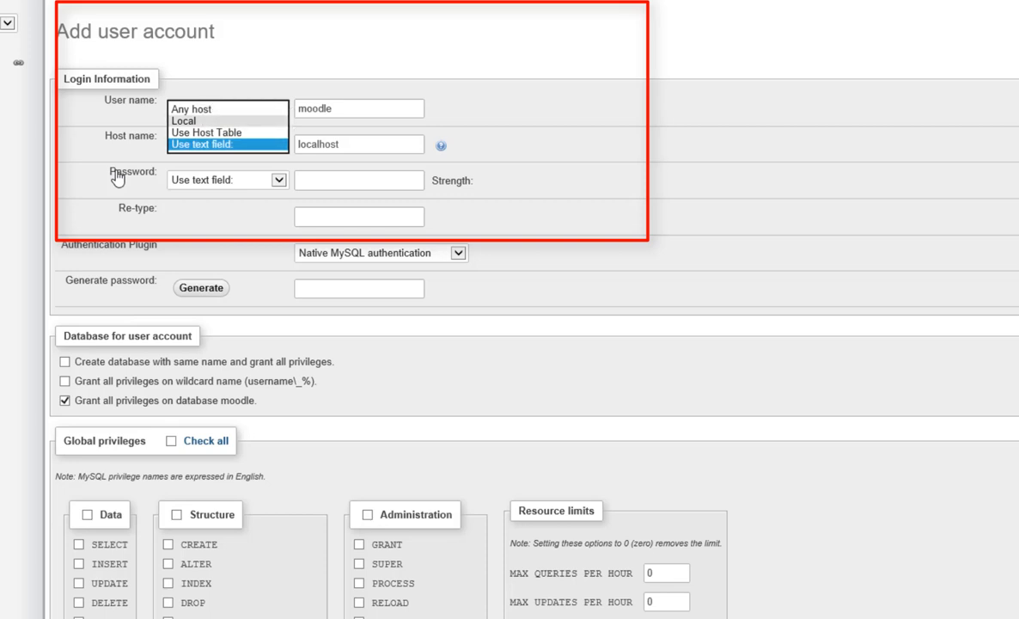
pyautogui.click(184, 120)
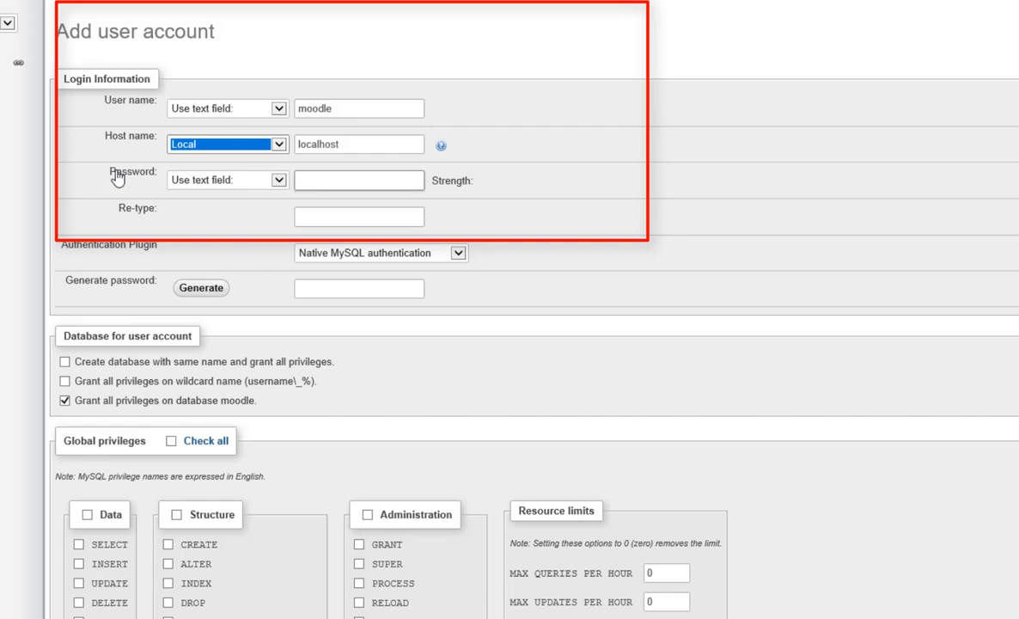
# Enter the new account's password and repeat it in the confirmation field.
pyautogui.click(118, 178)
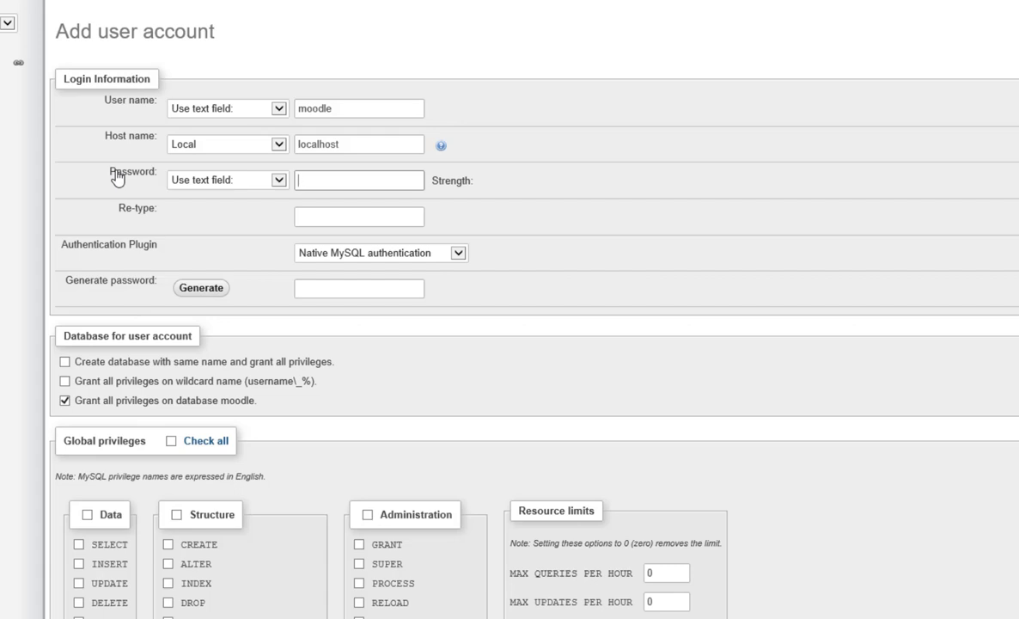
pyautogui.write('••••••••')
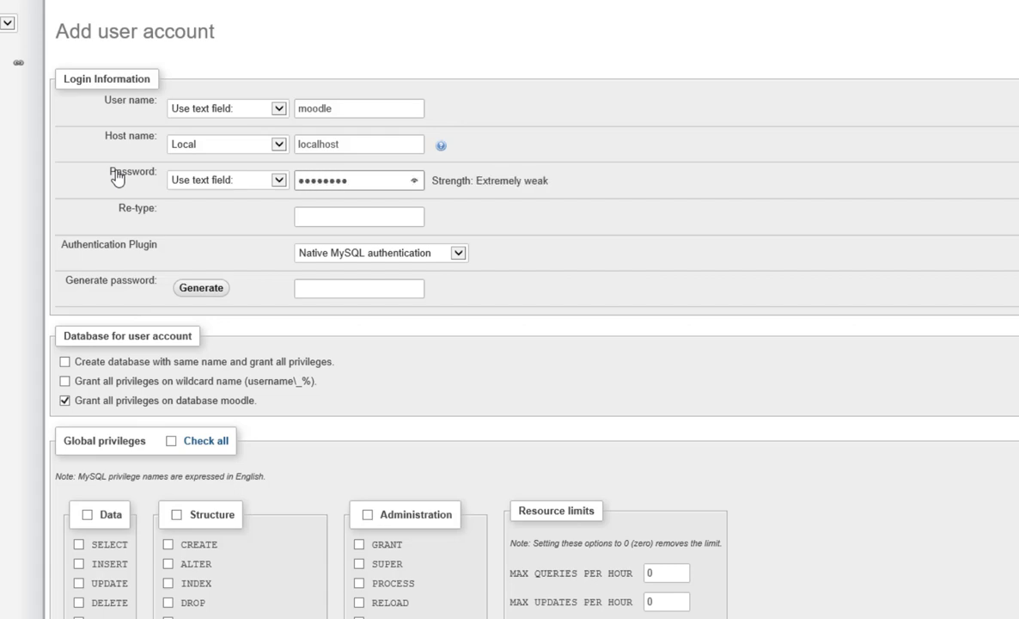
pyautogui.press('Tab')
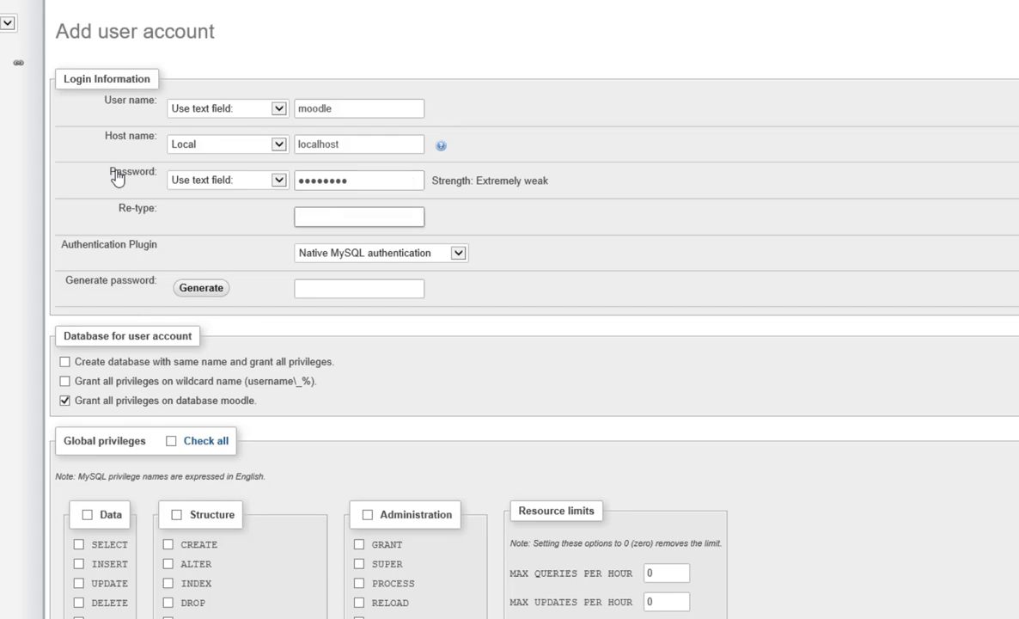
pyautogui.write('••••••••')
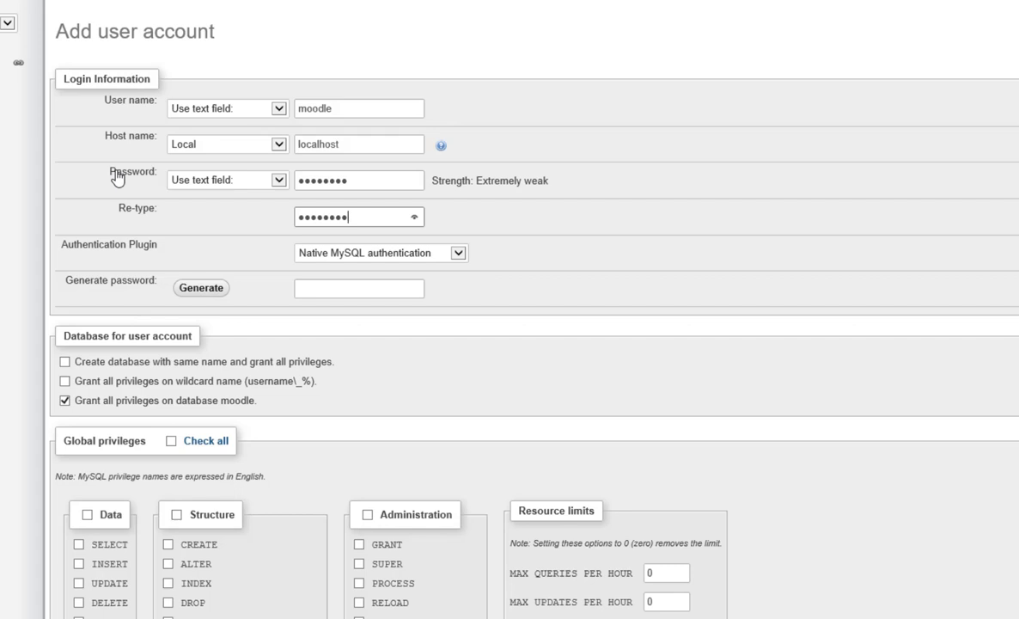
pyautogui.hotkey('ctrl', 'a')
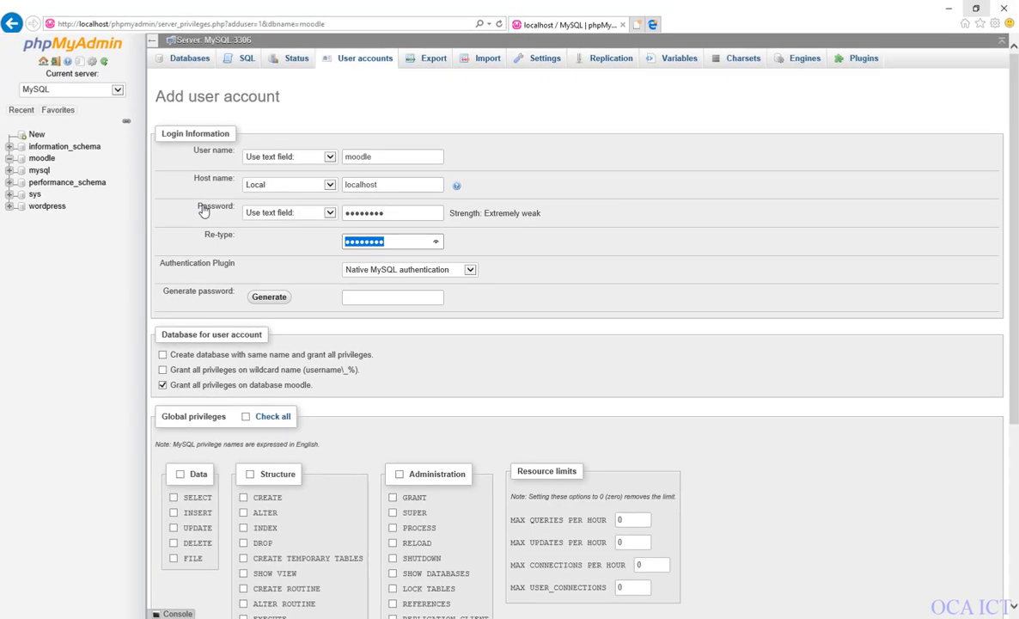
# Grant the moodle account all global privileges, create it, and show the user accounts overview.
pyautogui.scroll(-1, 204, 211)
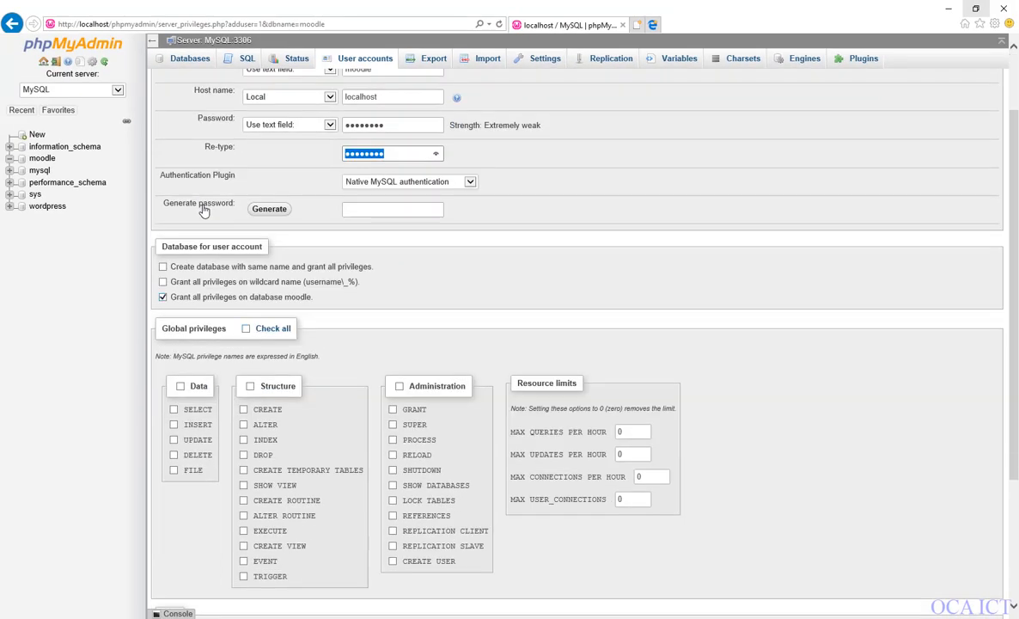
pyautogui.scroll(-2, 204, 210)
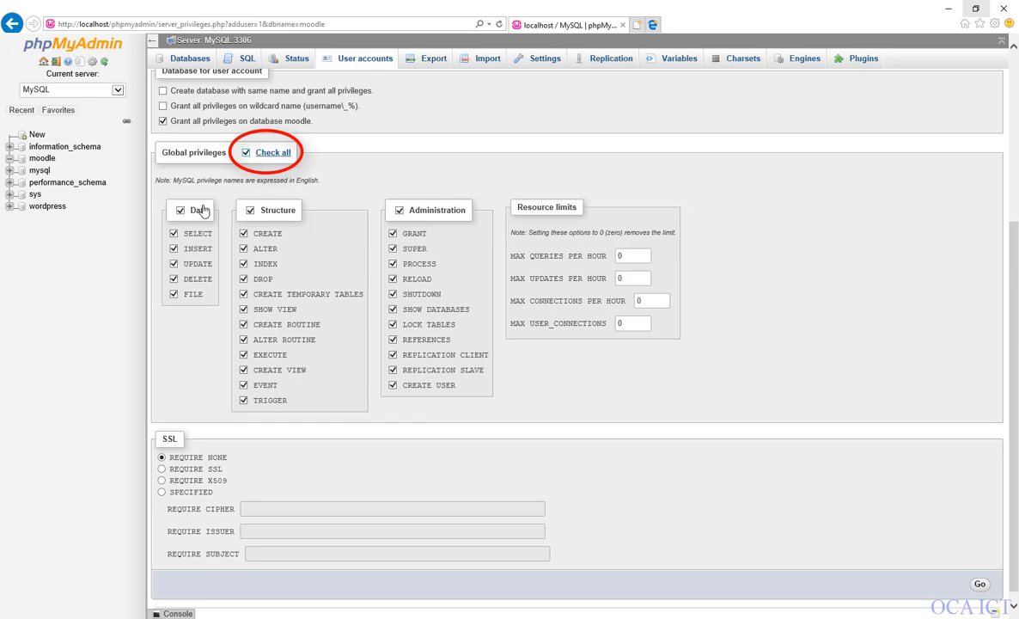
pyautogui.scroll(-1, 204, 211)
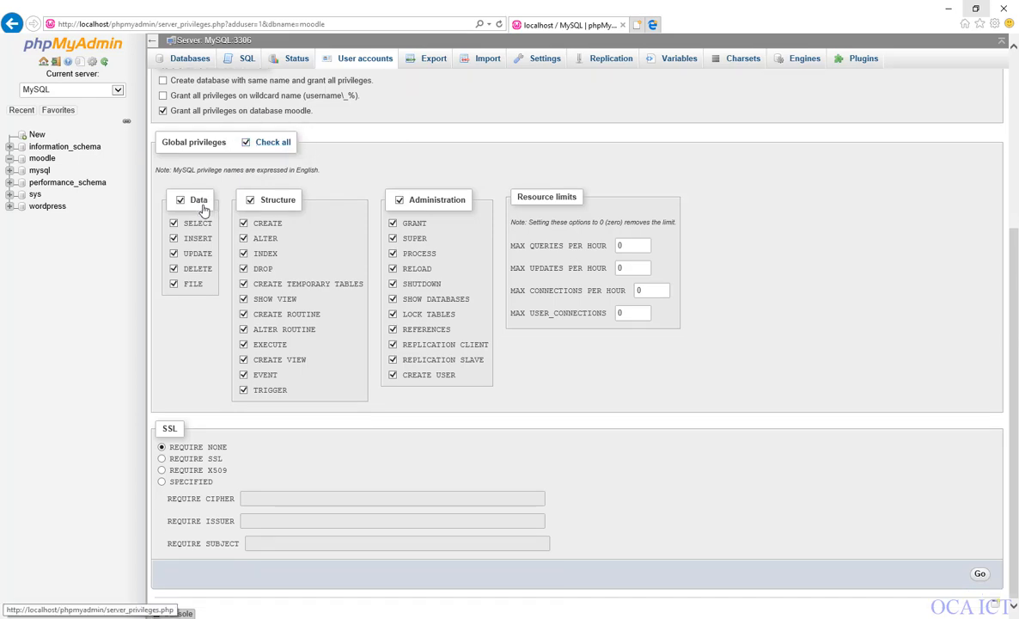
pyautogui.scroll(3, 203, 211)
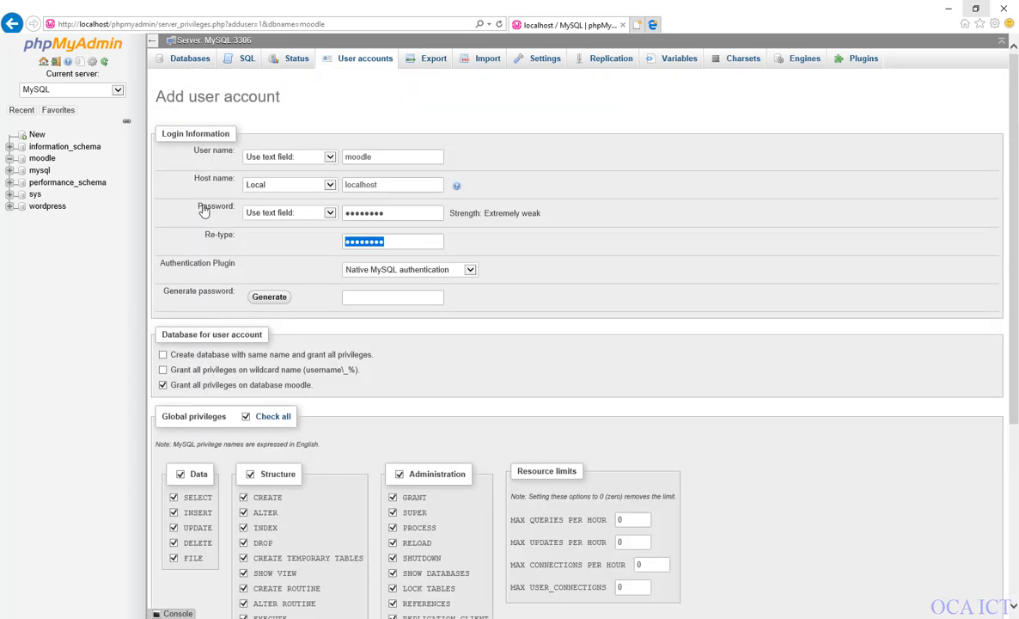
pyautogui.scroll(-3, 204, 211)
pyautogui.scroll(3, 204, 210)
pyautogui.scroll(-3, 204, 211)
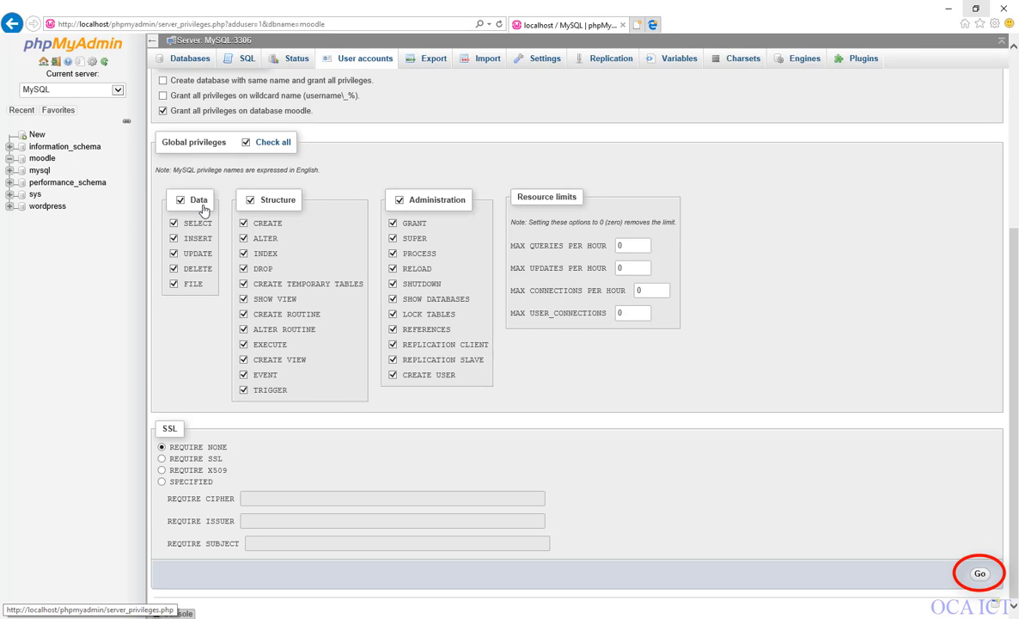
pyautogui.press('Return')
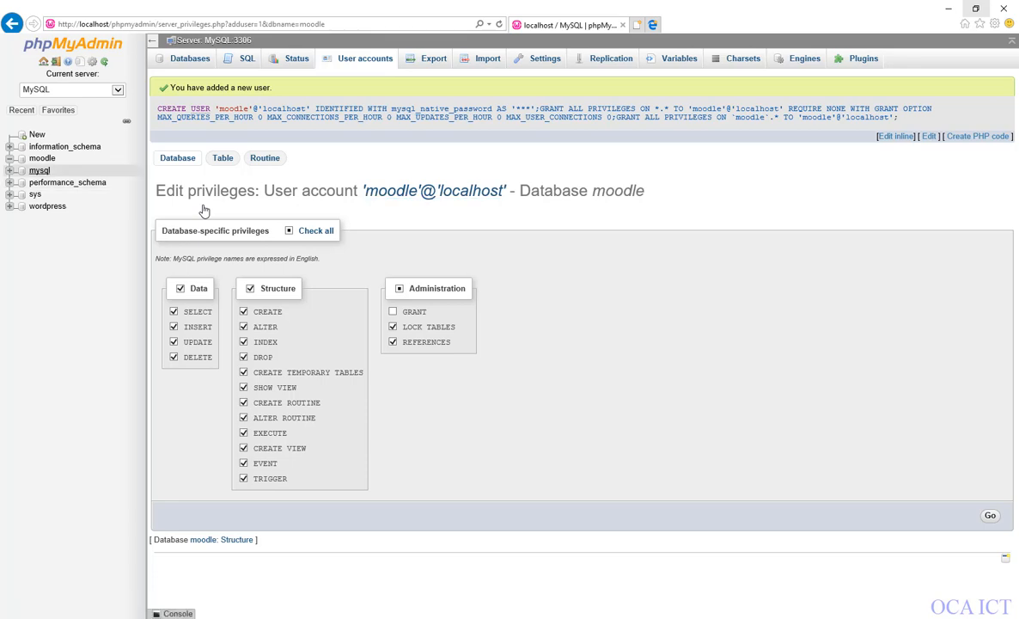
pyautogui.click(204, 210)
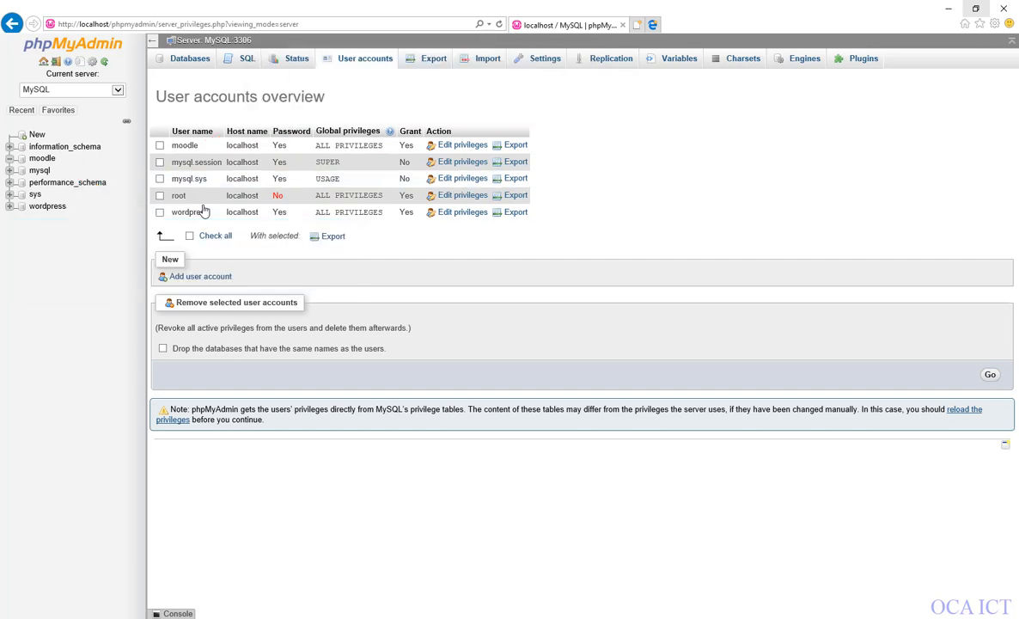
# Switch to Notepad, review the noted database details, remove the trailing characters from the noted password, and minimize the notes.
pyautogui.hotkey('alt', 'Tab')
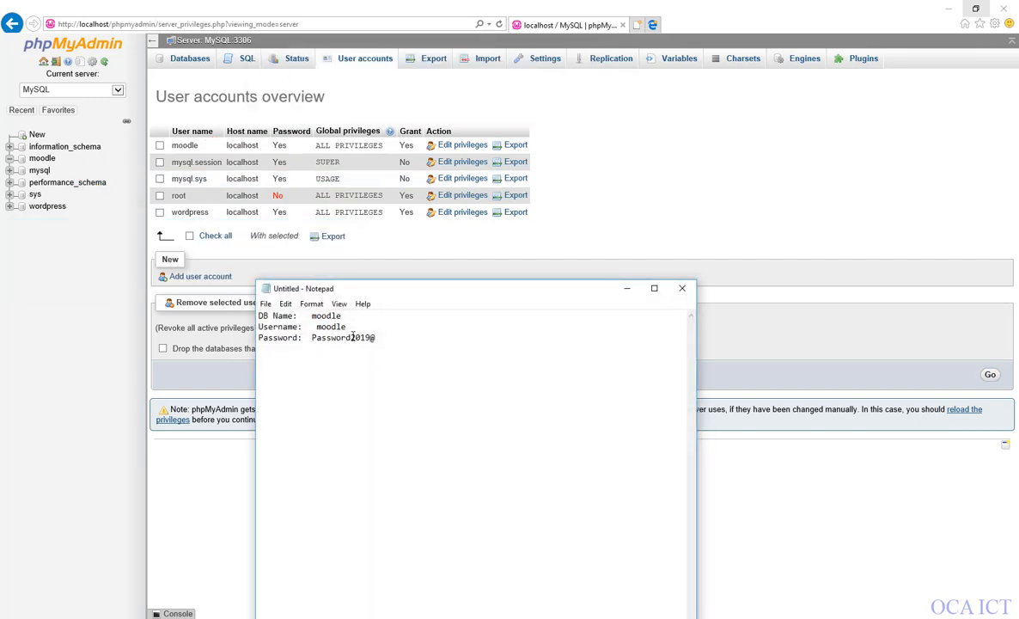
pyautogui.moveTo(342, 316)
pyautogui.mouseDown()
pyautogui.moveTo(311, 316)
pyautogui.moveTo(336, 316)
pyautogui.moveTo(323, 317)
pyautogui.mouseUp()
pyautogui.click(346, 327)
pyautogui.doubleClick(346, 328)
pyautogui.click(387, 340)
pyautogui.press('BackSpace')
pyautogui.press('BackSpace')
pyautogui.press('BackSpace')
pyautogui.press('BackSpace')
pyautogui.press('BackSpace')
pyautogui.moveTo(348, 340); pyautogui.dragTo(312, 316)
pyautogui.click(361, 404)
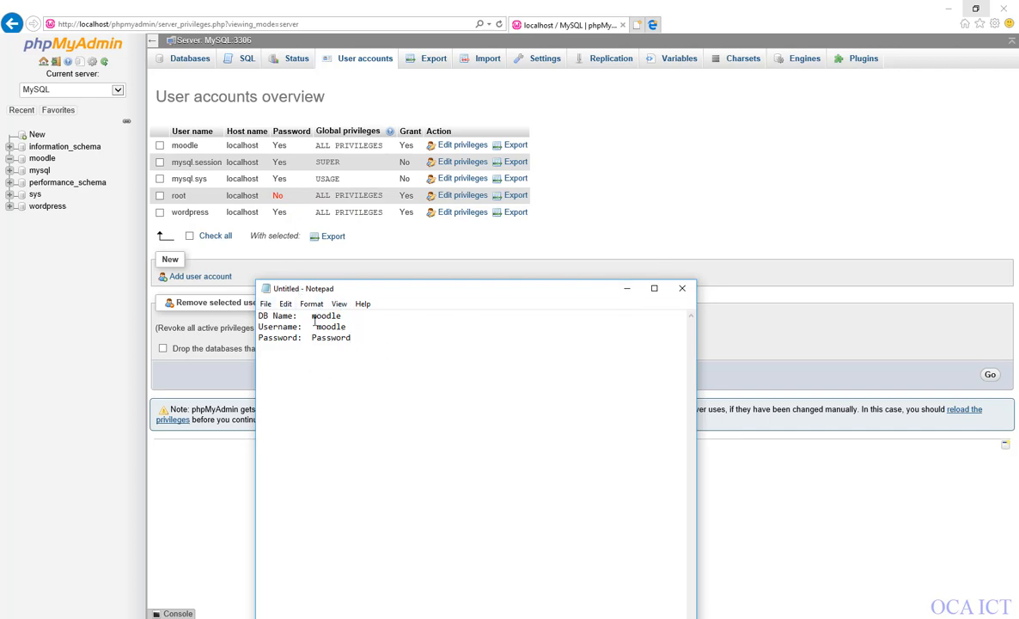
pyautogui.click(635, 293)
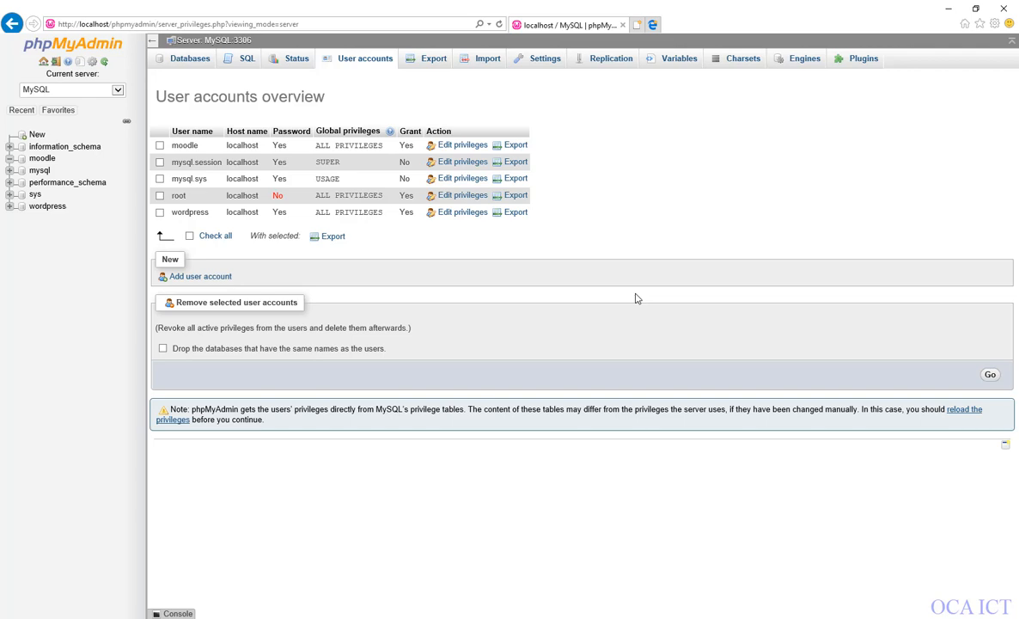
# Close the phpMyAdmin browser window and load the localhost page in Chrome.
pyautogui.click(1004, 8)
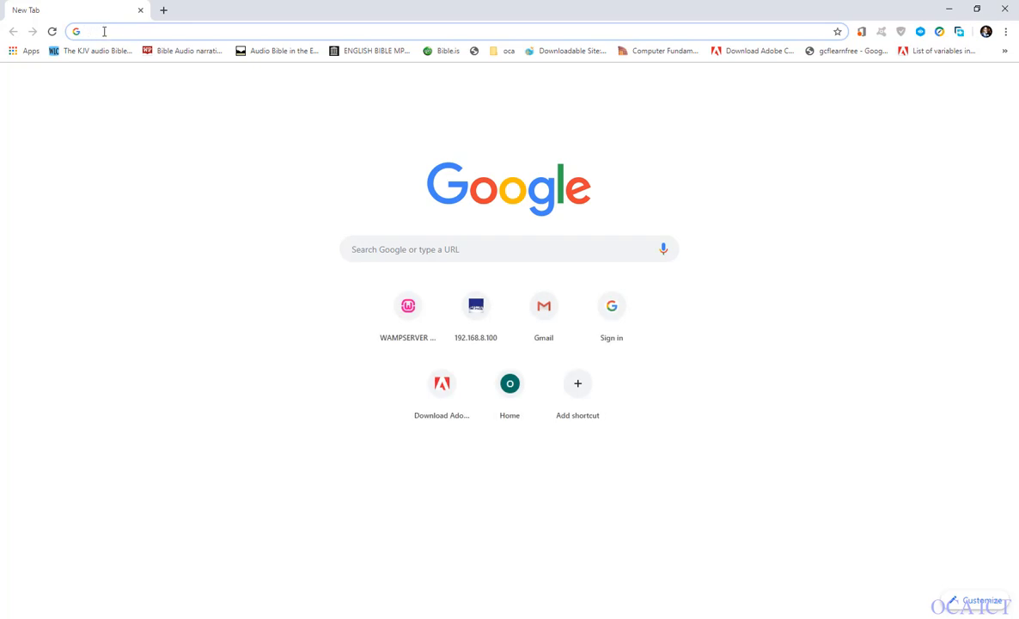
pyautogui.write('localhost')
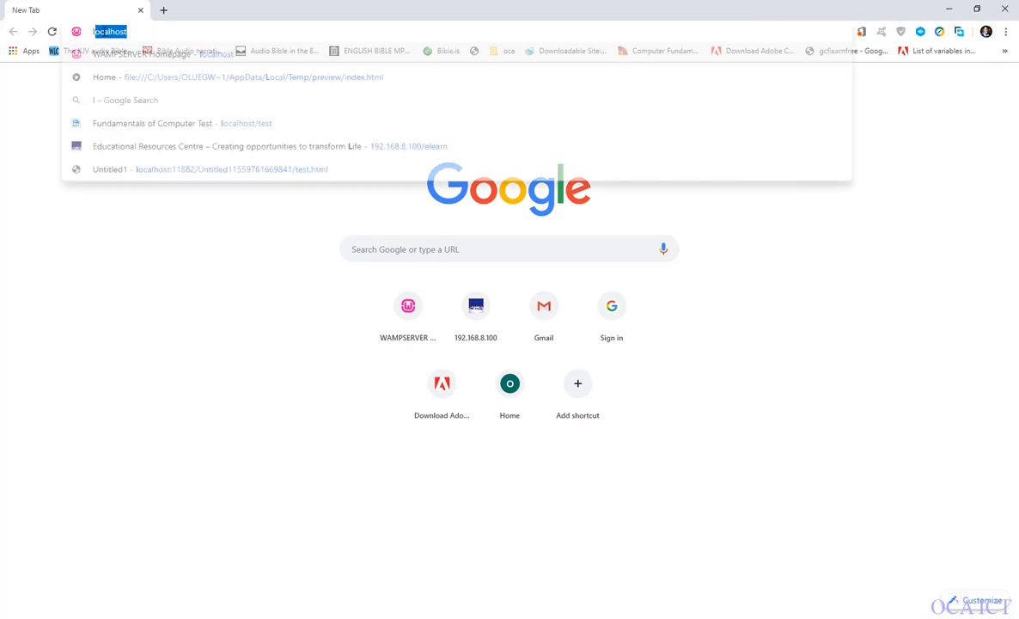
pyautogui.press('Return')
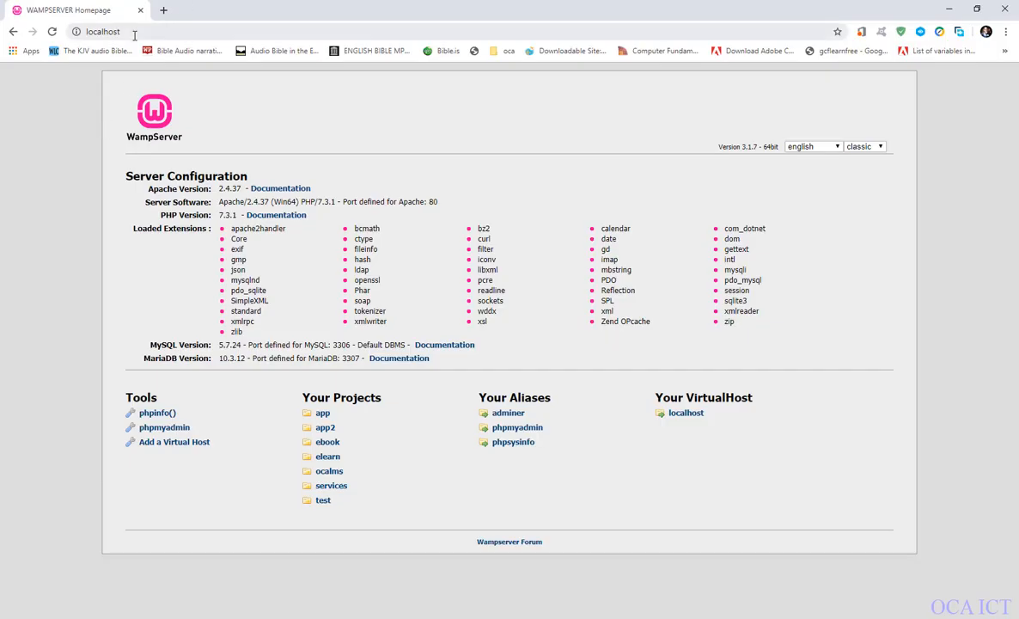
# Load localhost/ocalms in the browser to start the Moodle installation page.
pyautogui.click(135, 35)
pyautogui.click(155, 36)
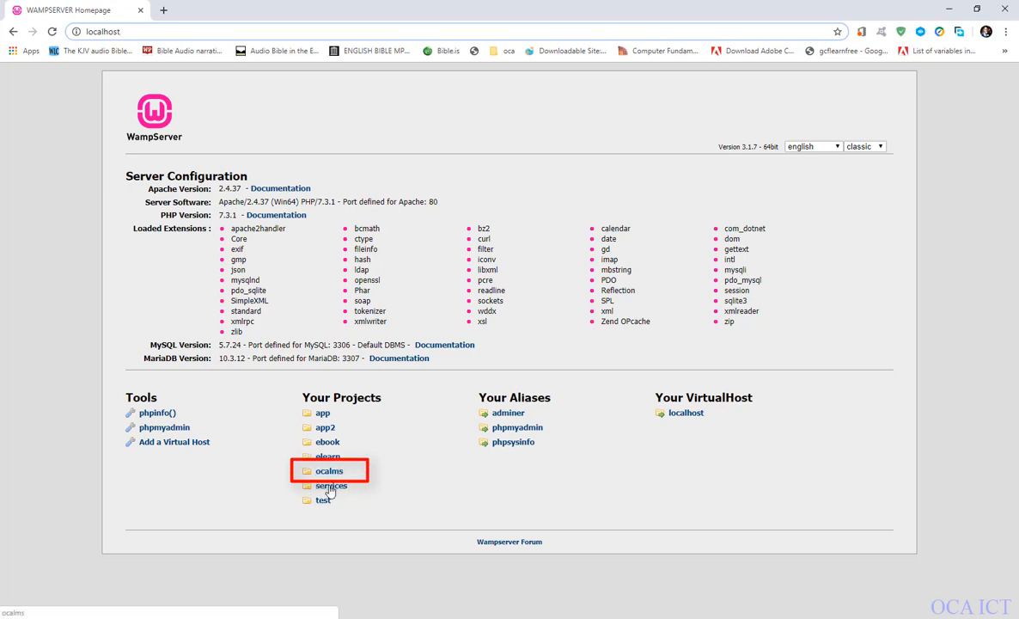
pyautogui.click(144, 31)
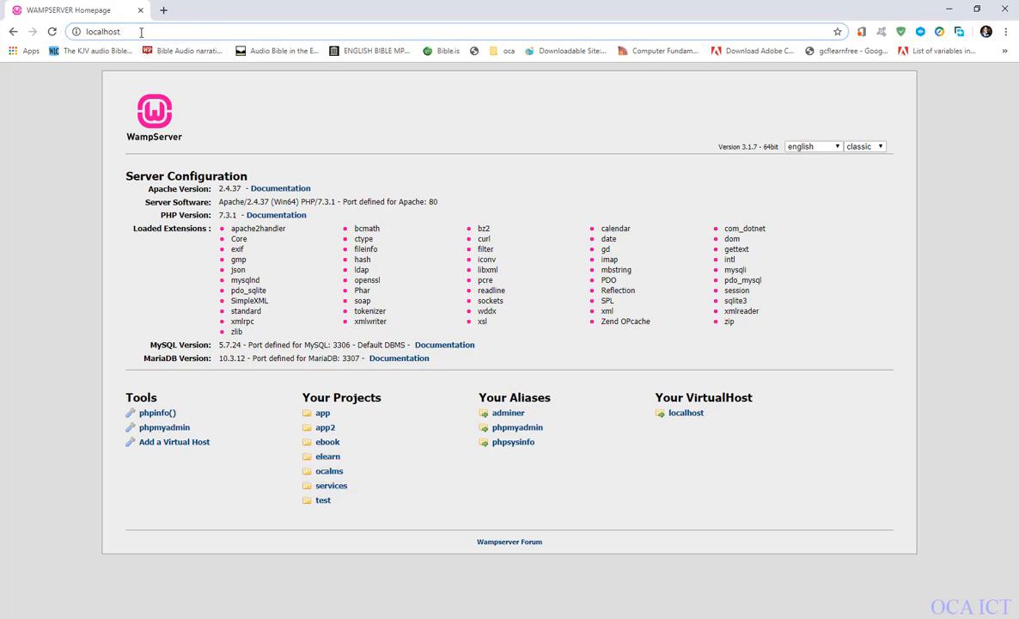
pyautogui.write('/')
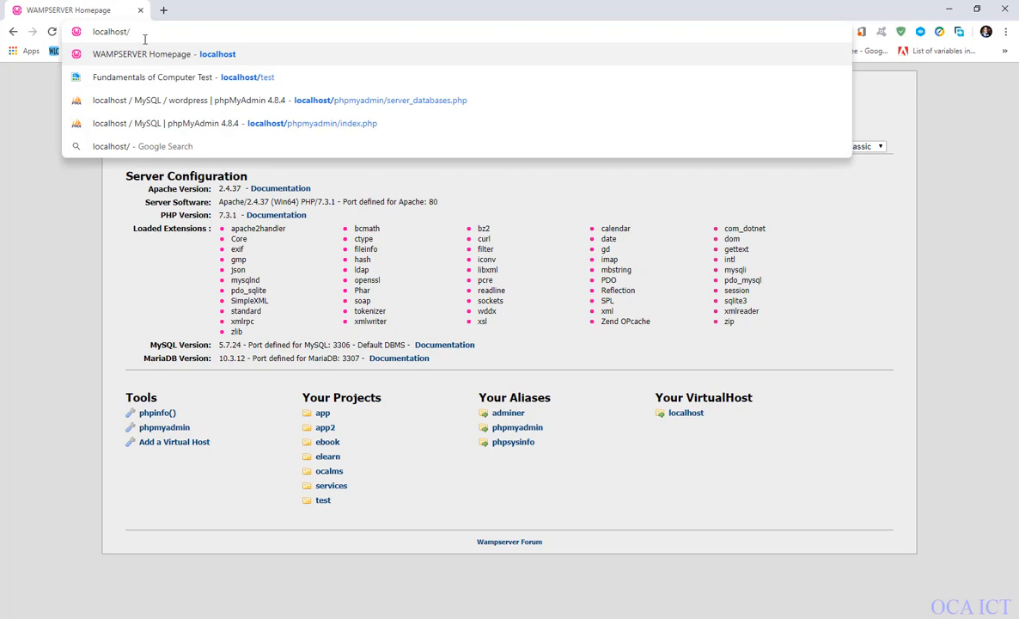
pyautogui.write('oca')
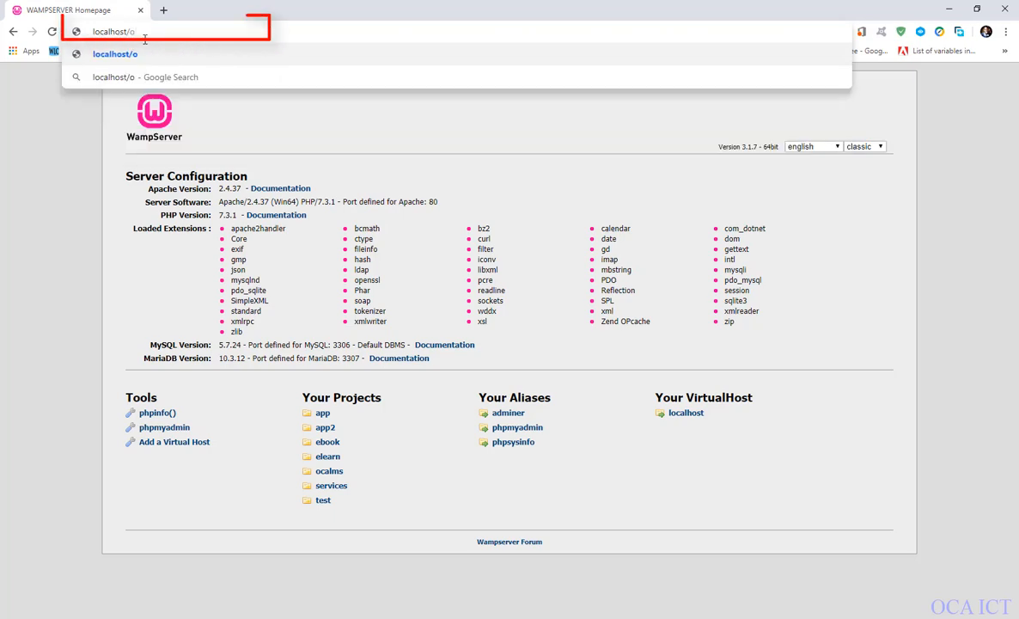
pyautogui.write('l')
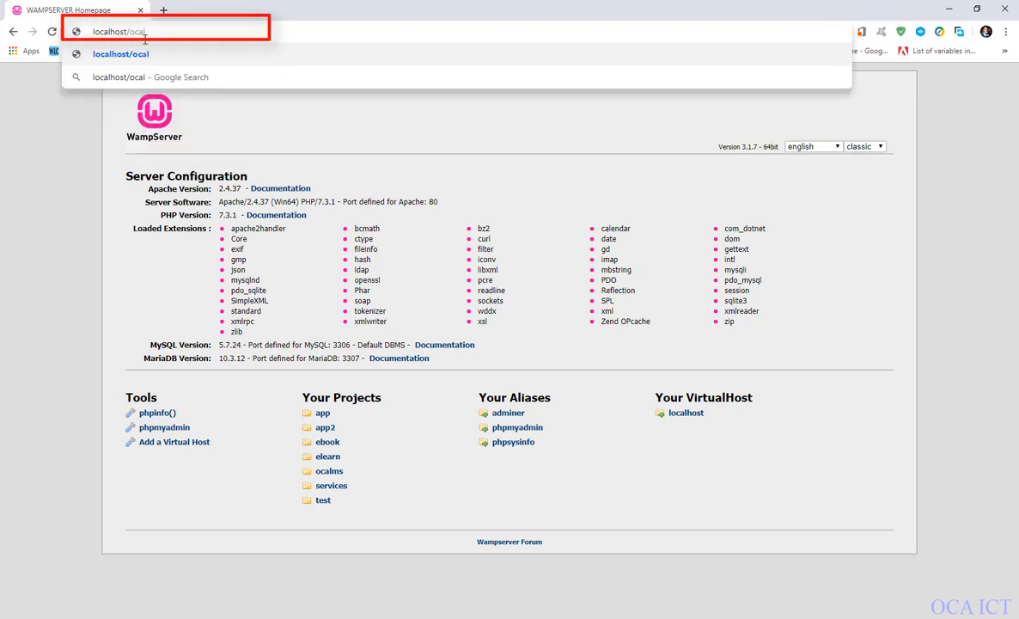
pyautogui.write('ms')
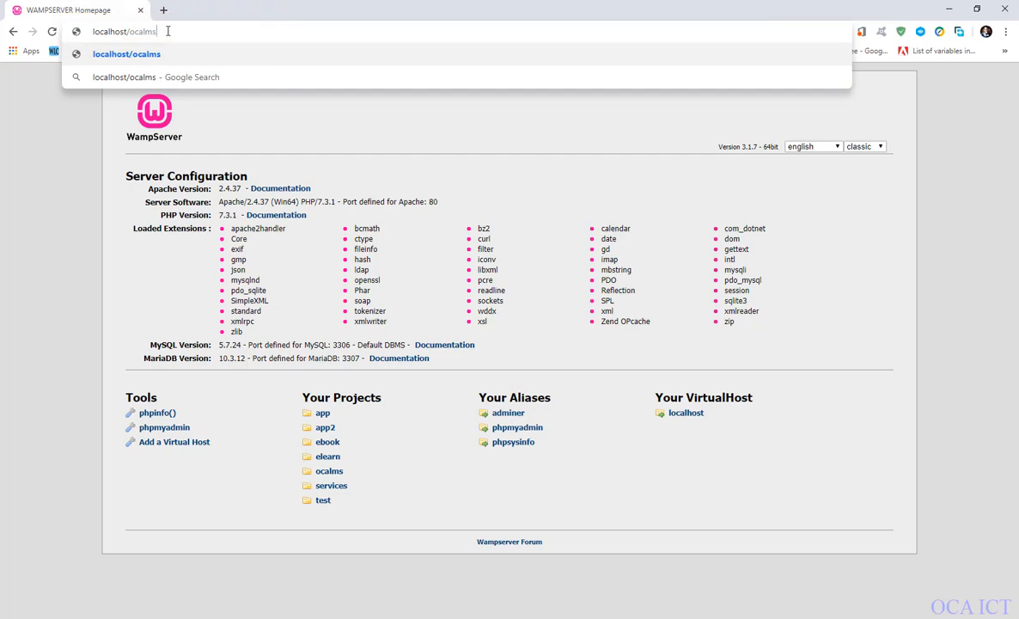
pyautogui.press('Return')
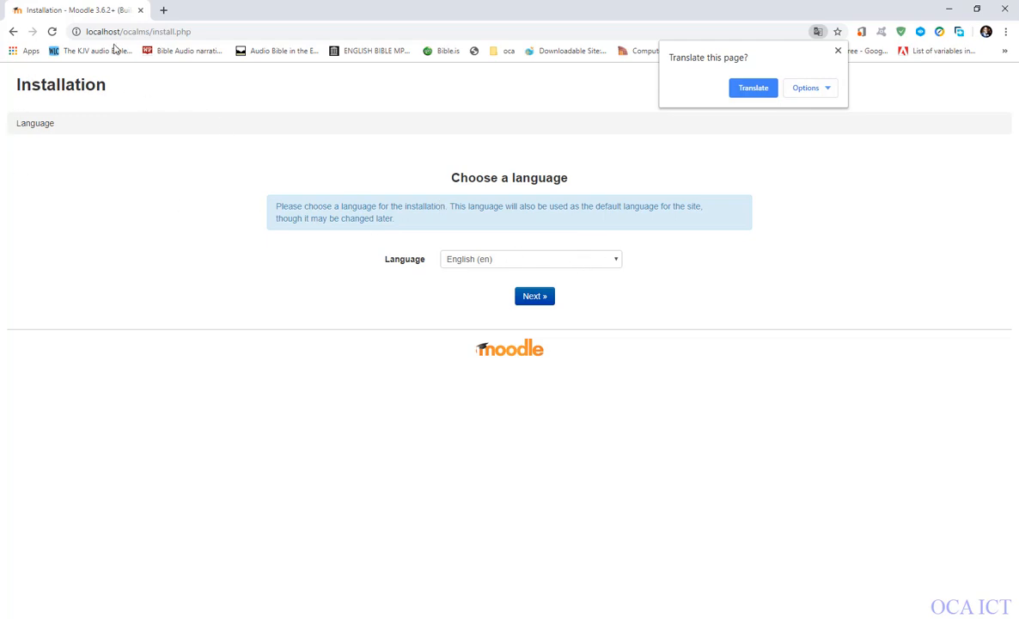
# Open a blank browser tab and close the Moodle installation tab.
pyautogui.click(204, 31)
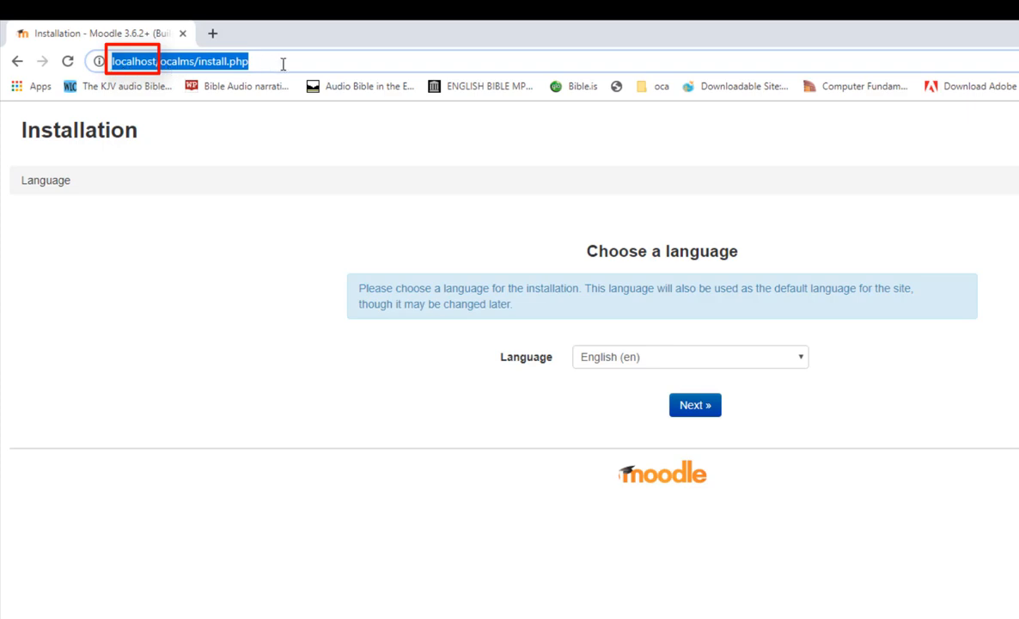
pyautogui.click(284, 65)
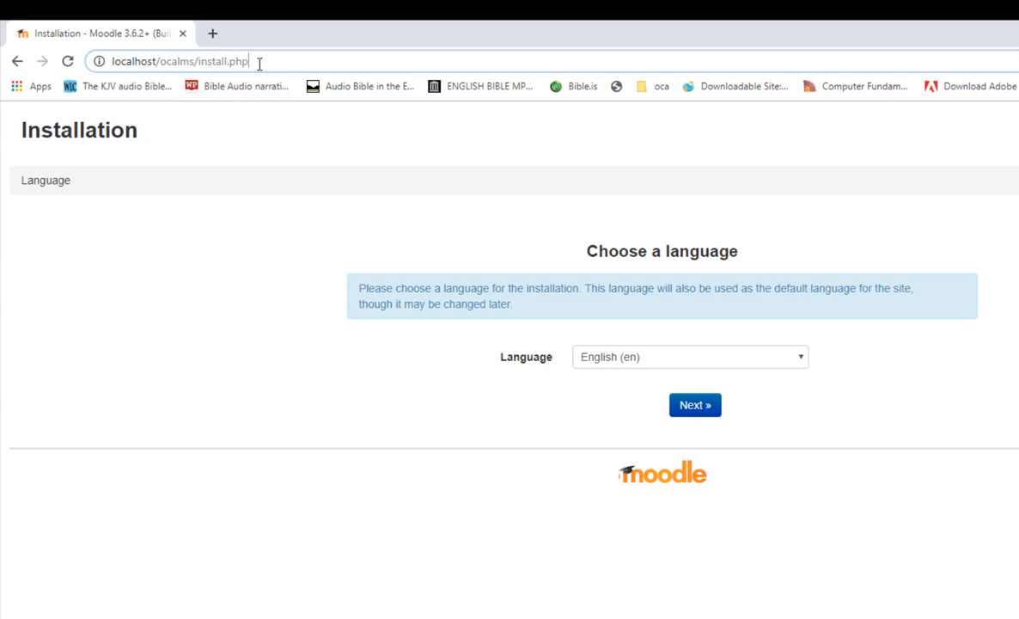
pyautogui.click(212, 34)
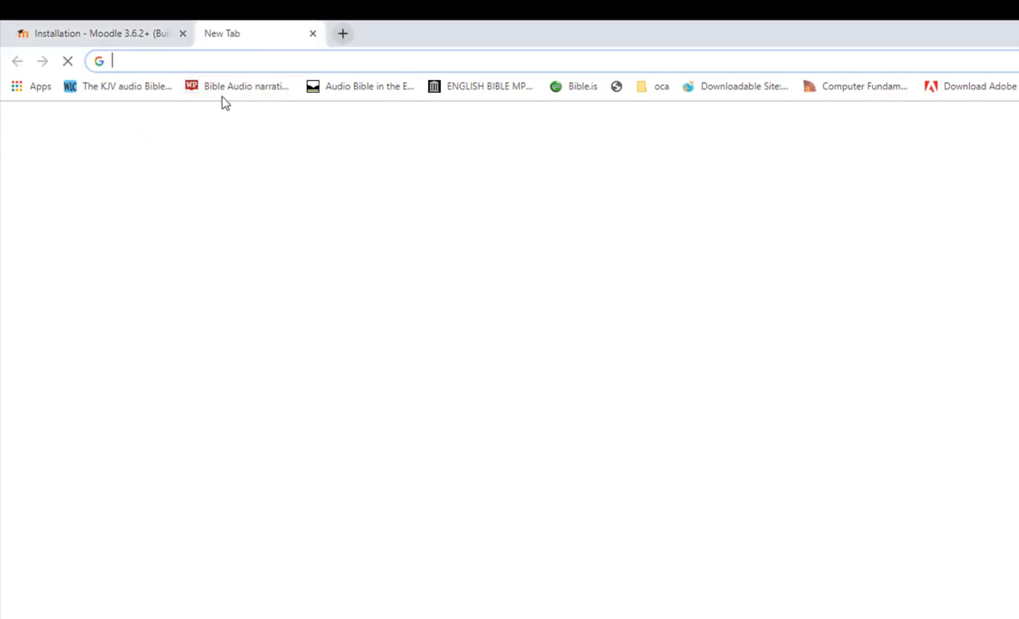
pyautogui.click(169, 37)
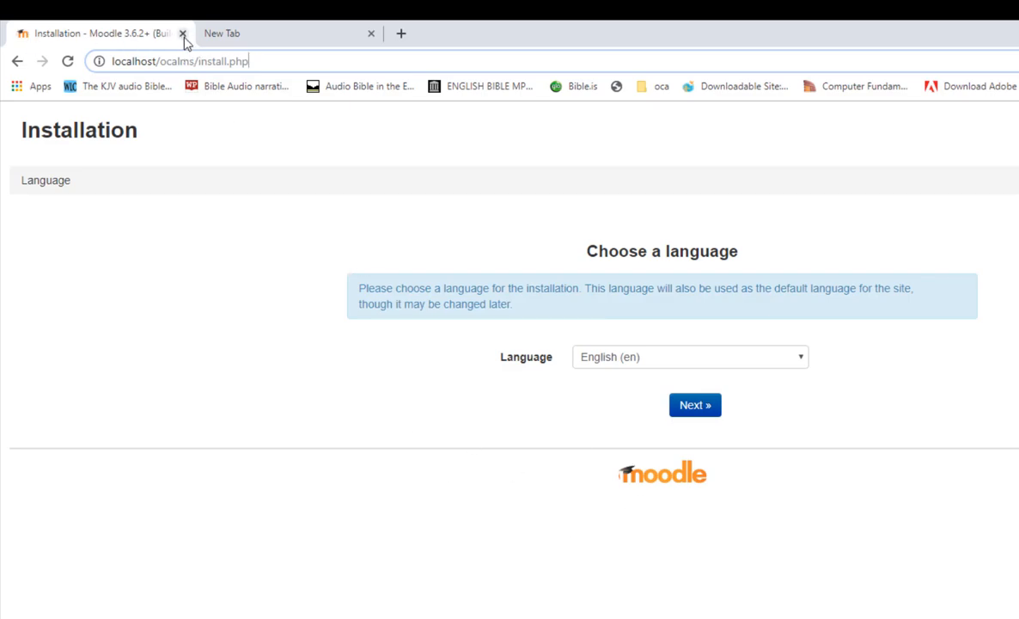
pyautogui.click(182, 35)
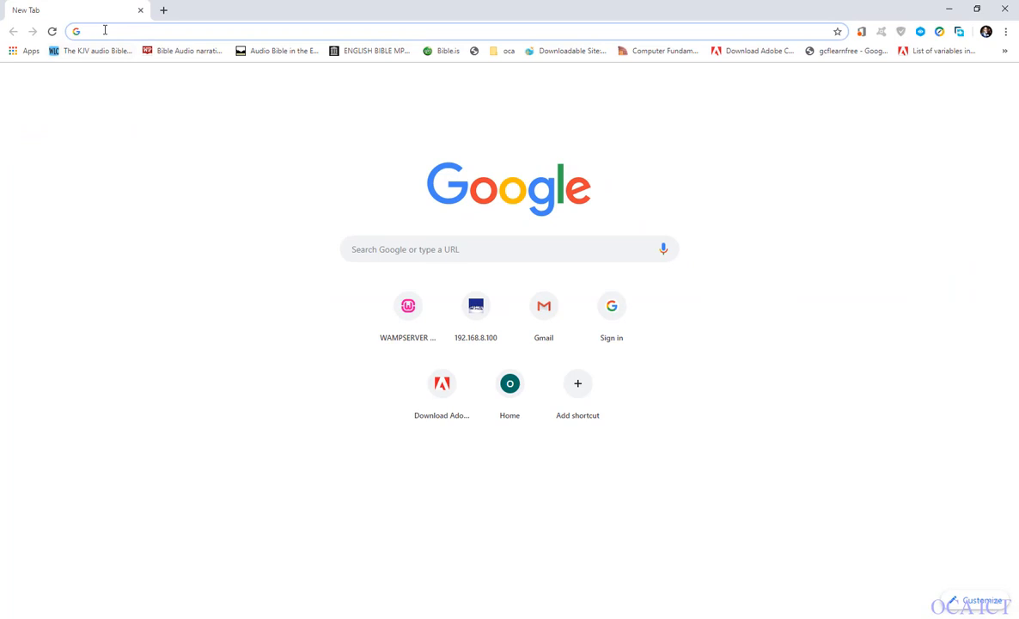
# Load the WampServer homepage through the server's IP address, 192.168.8.100.
pyautogui.write('1')
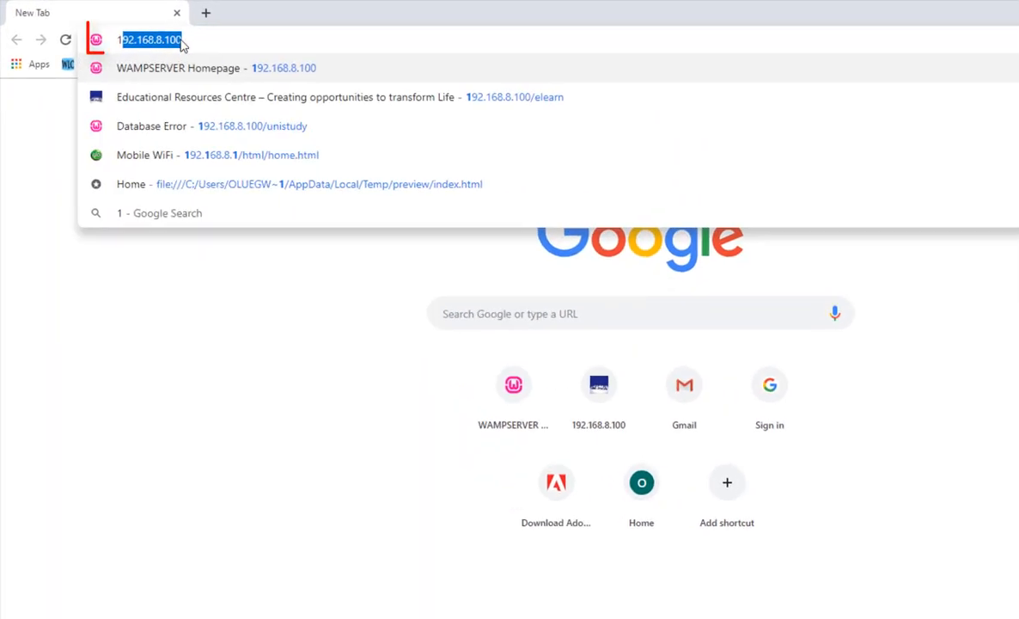
pyautogui.write('92.168.8.100')
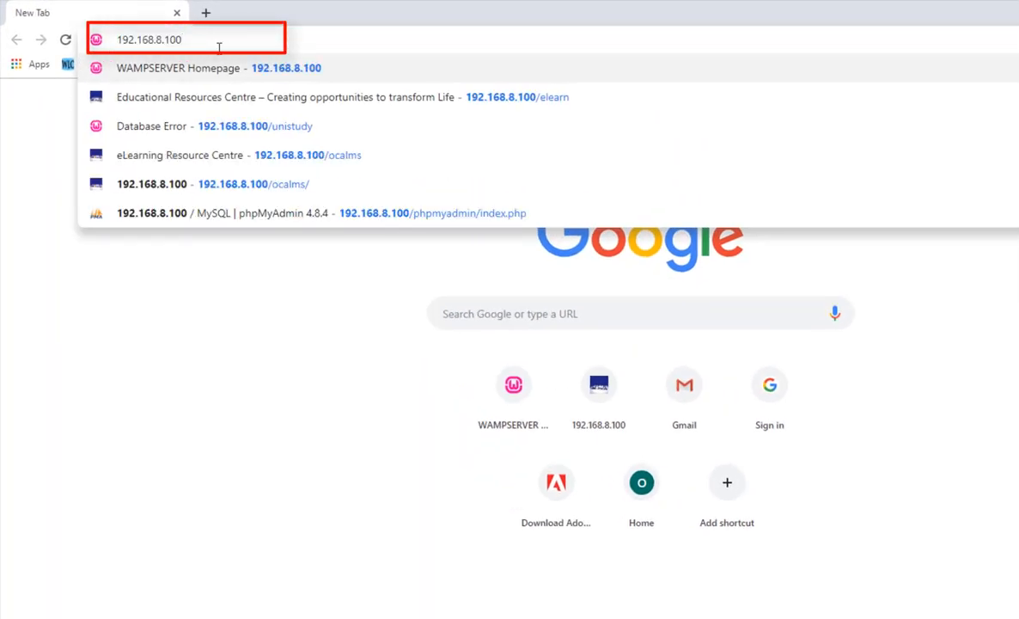
pyautogui.press('Return')
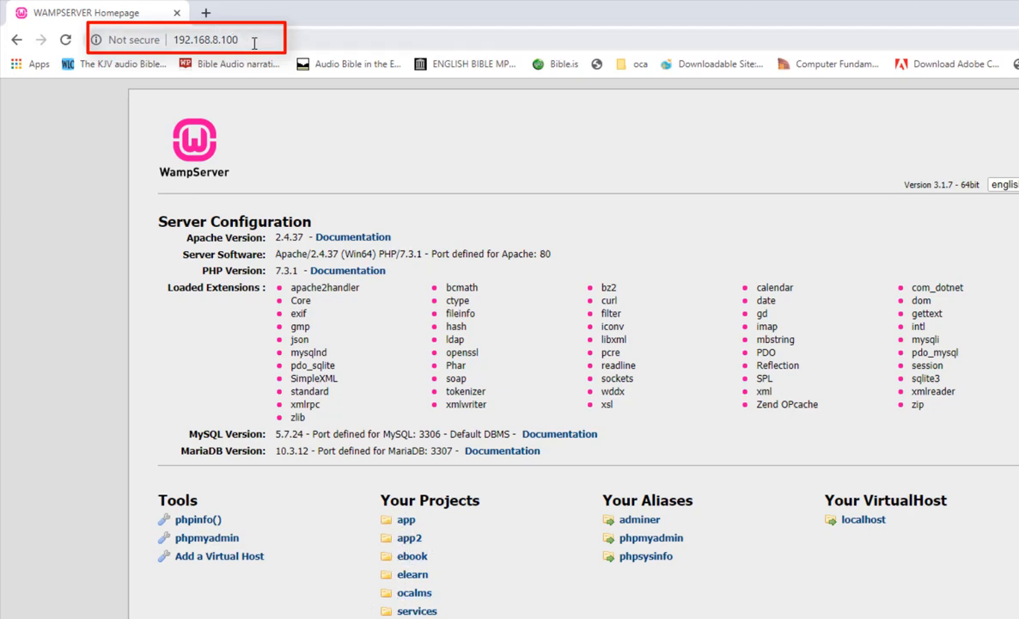
# Append /ocslms to the 192.168.8.100 address without loading it.
pyautogui.click(272, 40)
pyautogui.click(274, 41)
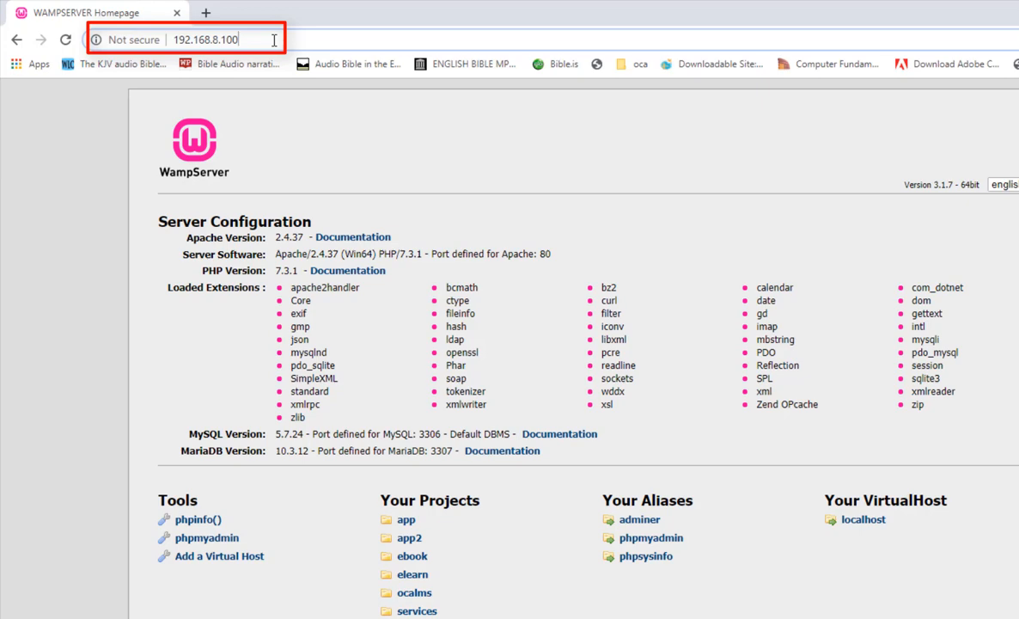
pyautogui.write('/o')
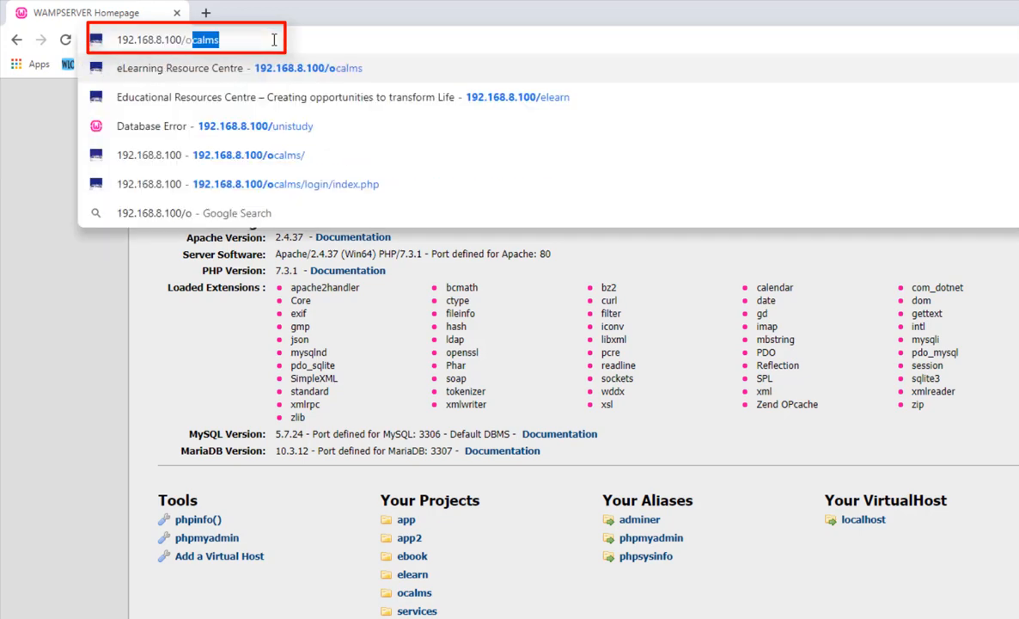
pyautogui.write('cs')
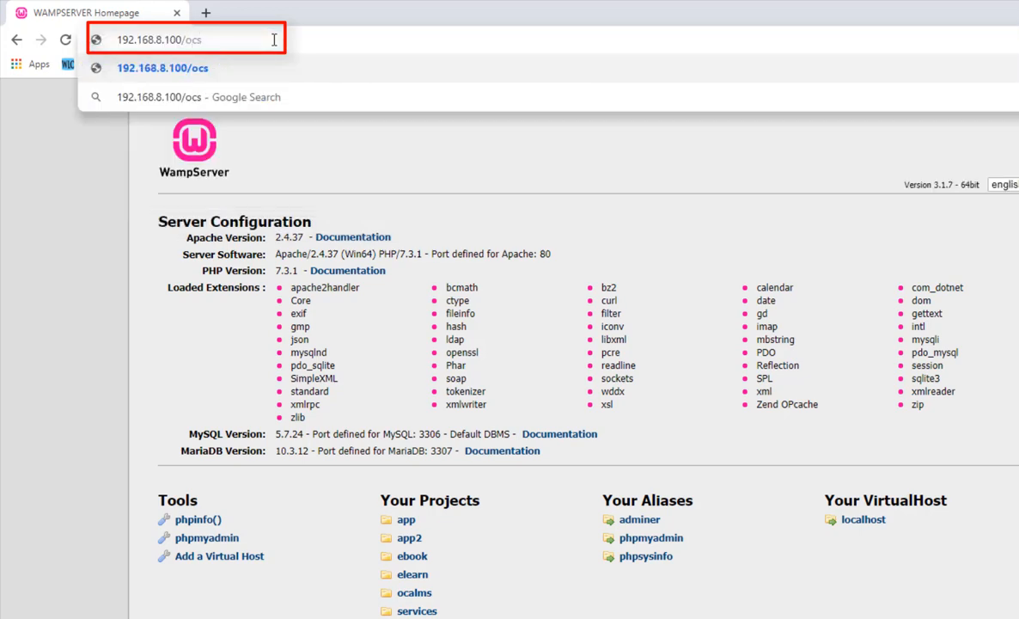
pyautogui.write('lm')
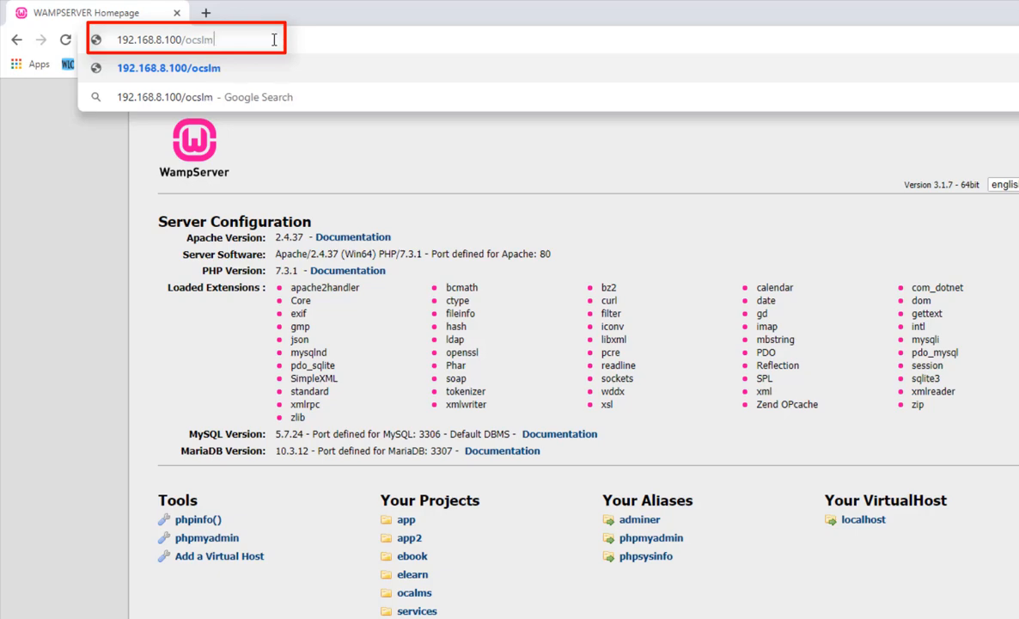
pyautogui.write('s')
pyautogui.moveTo(221, 40); pyautogui.dragTo(64, 39)
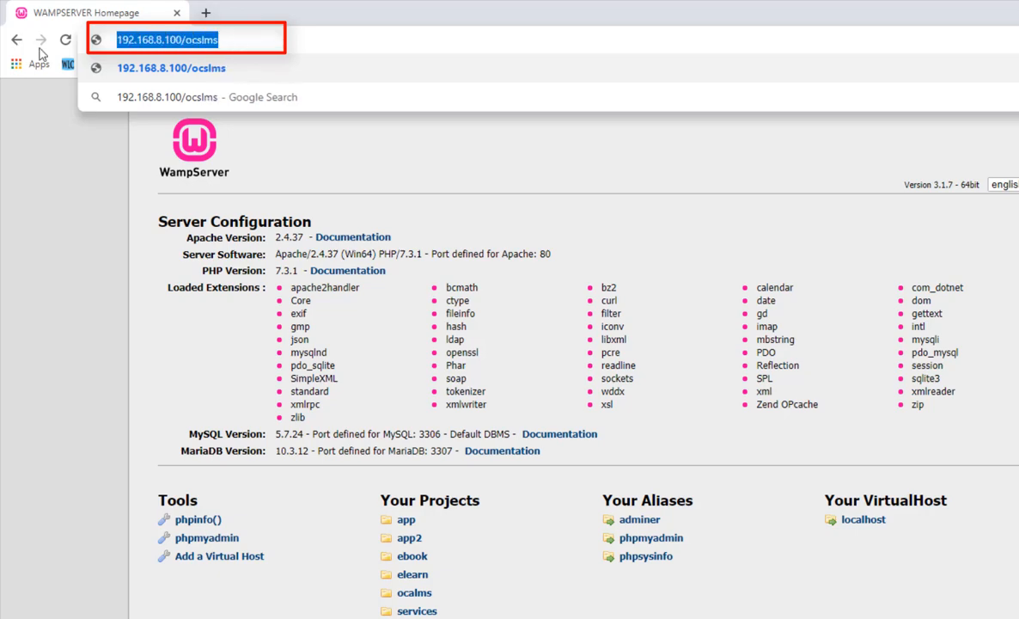
# Correct the address to 192.168.8.100/ocalms, load it, and select the whole address.
pyautogui.click(251, 43)
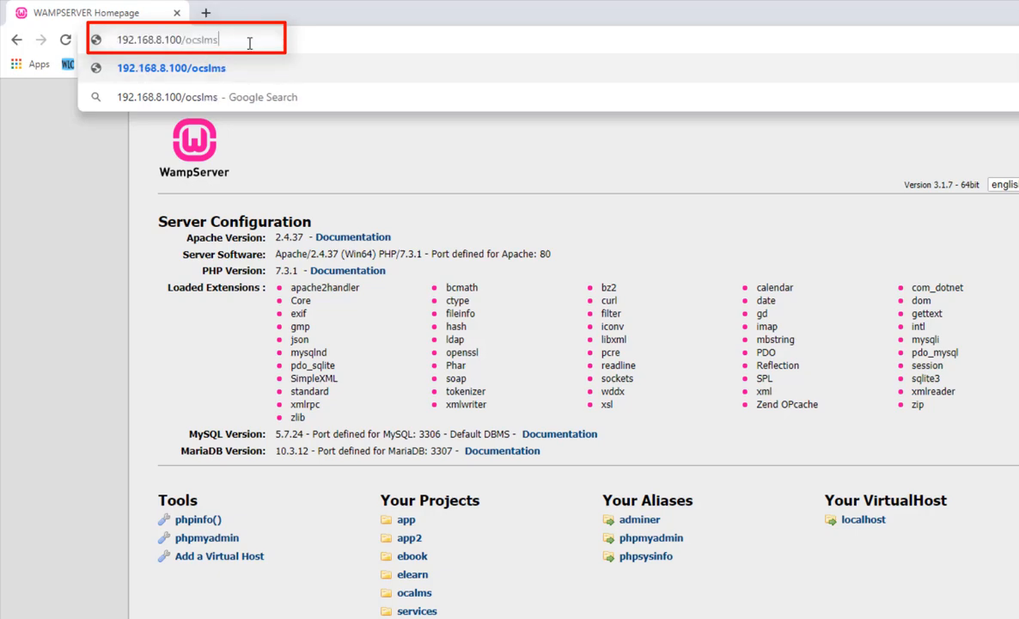
pyautogui.press('BackSpace')
pyautogui.press('BackSpace')
pyautogui.press('BackSpace')
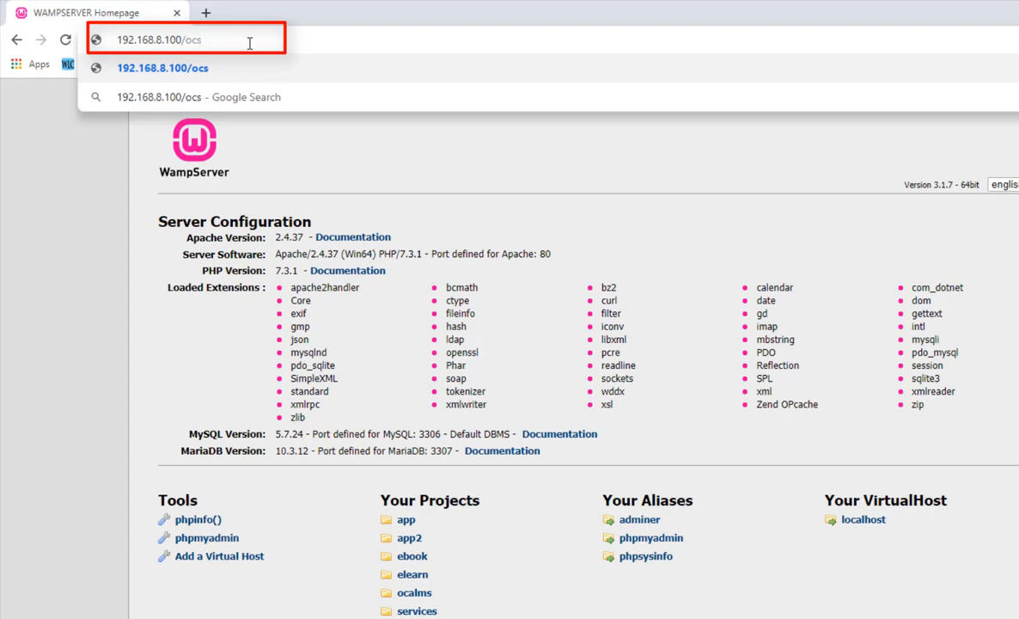
pyautogui.press('BackSpace')
pyautogui.write('a')
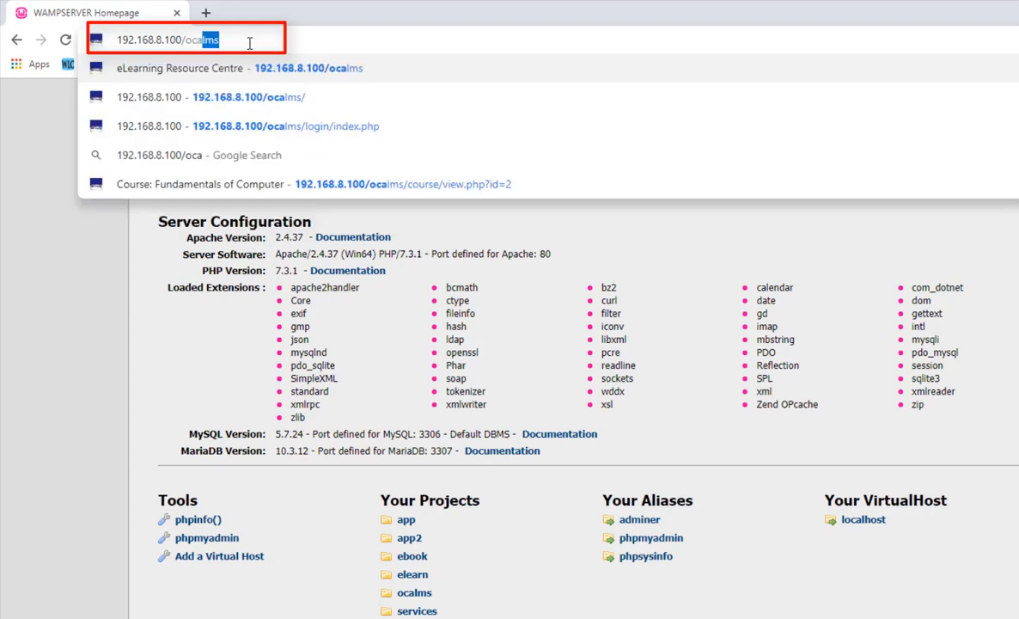
pyautogui.write('lms')
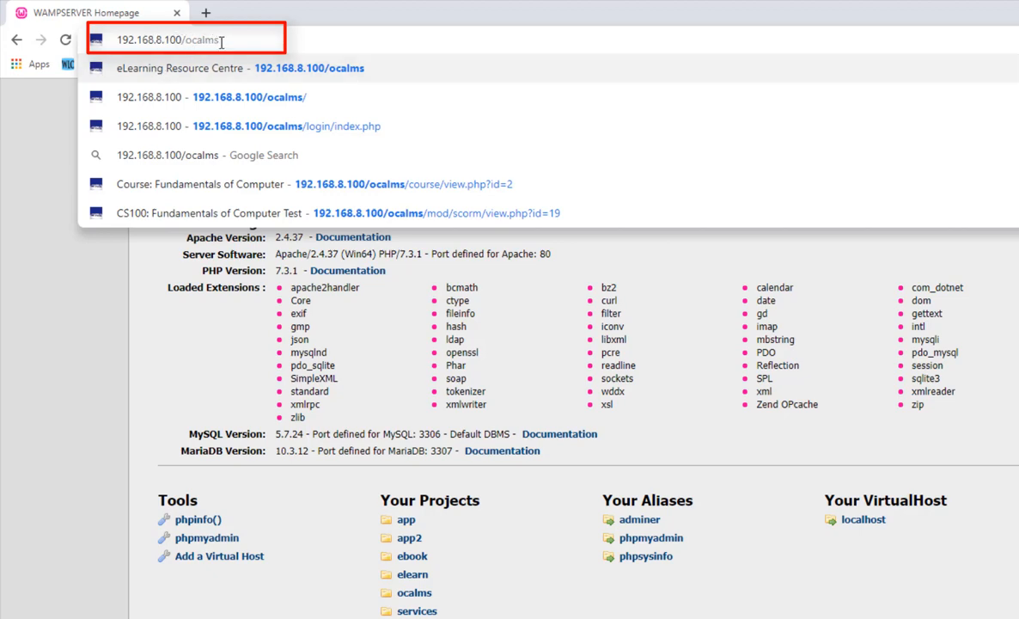
pyautogui.moveTo(221, 40); pyautogui.dragTo(108, 32)
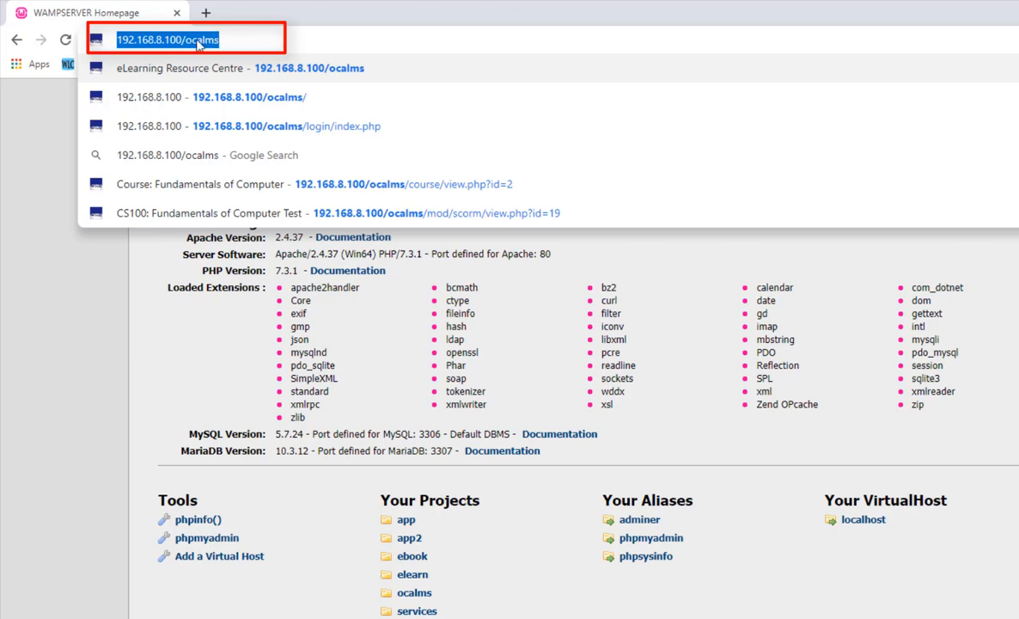
pyautogui.click(258, 46)
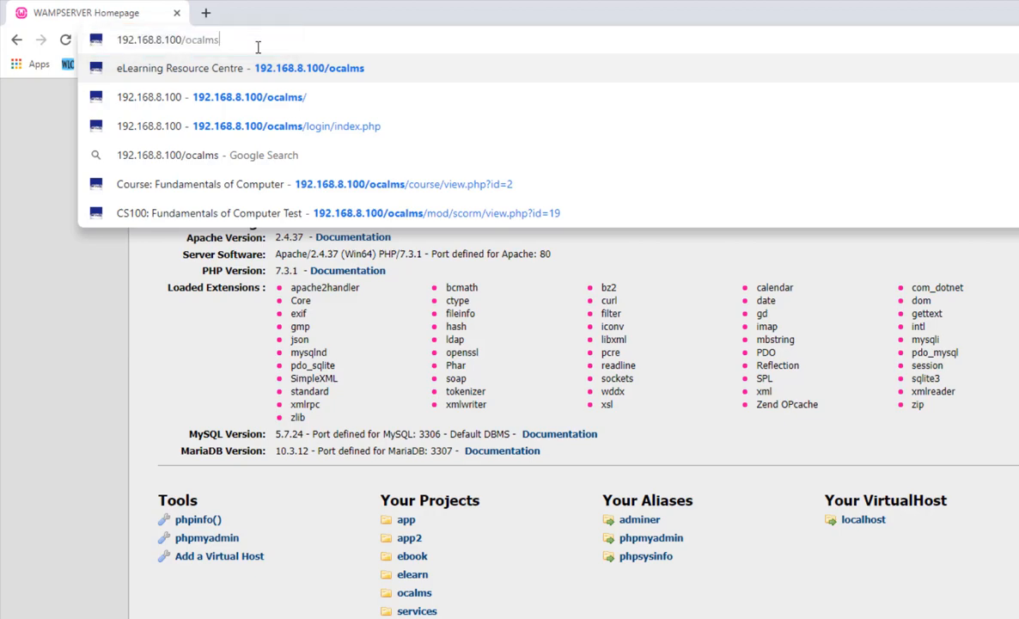
pyautogui.press('Return')
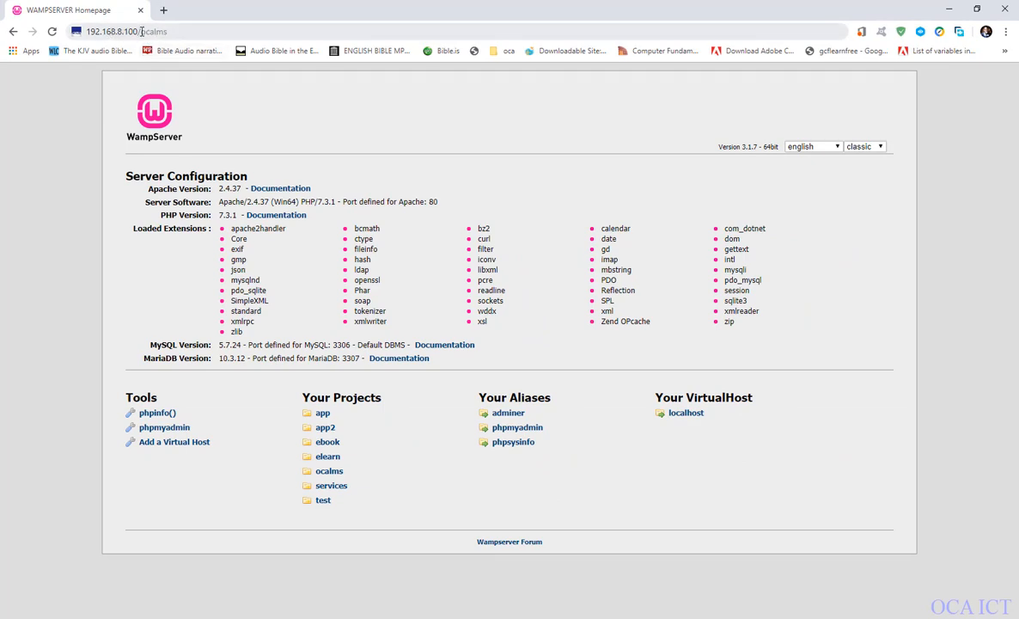
pyautogui.click(188, 32)
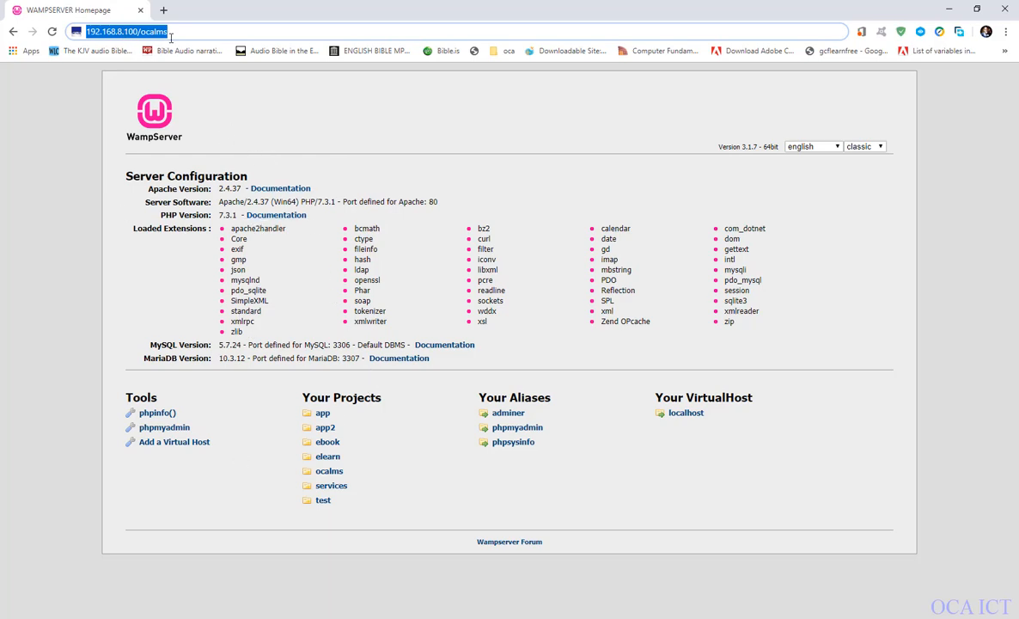
pyautogui.moveTo(170, 33); pyautogui.dragTo(71, 22)
# Open Apache's httpd-vhosts.conf file from WampServer in Notepad.
pyautogui.click(913, 618)
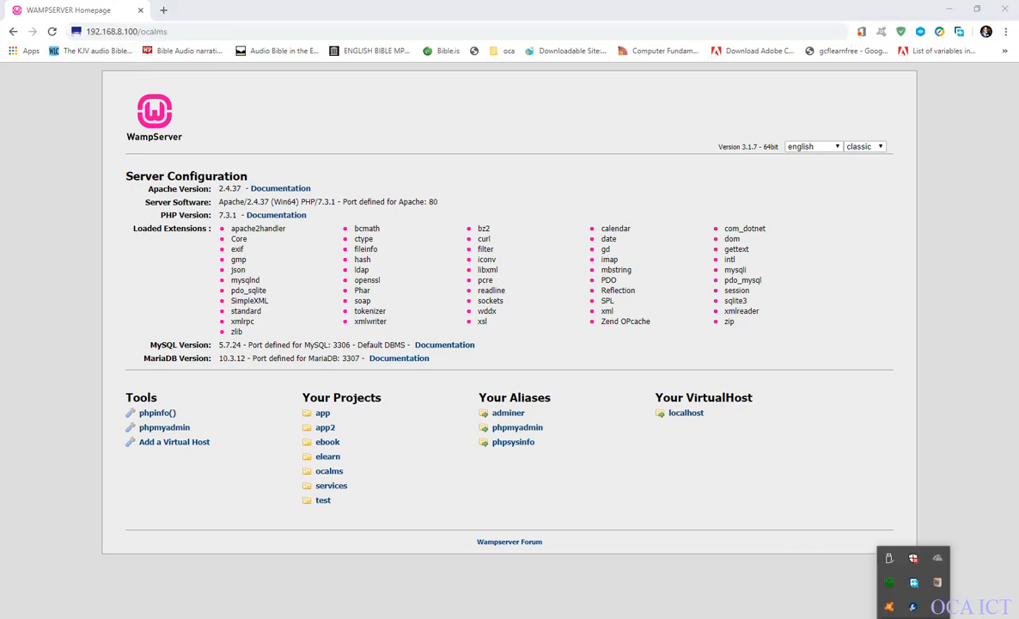
pyautogui.click(889, 584)
pyautogui.click(892, 587)
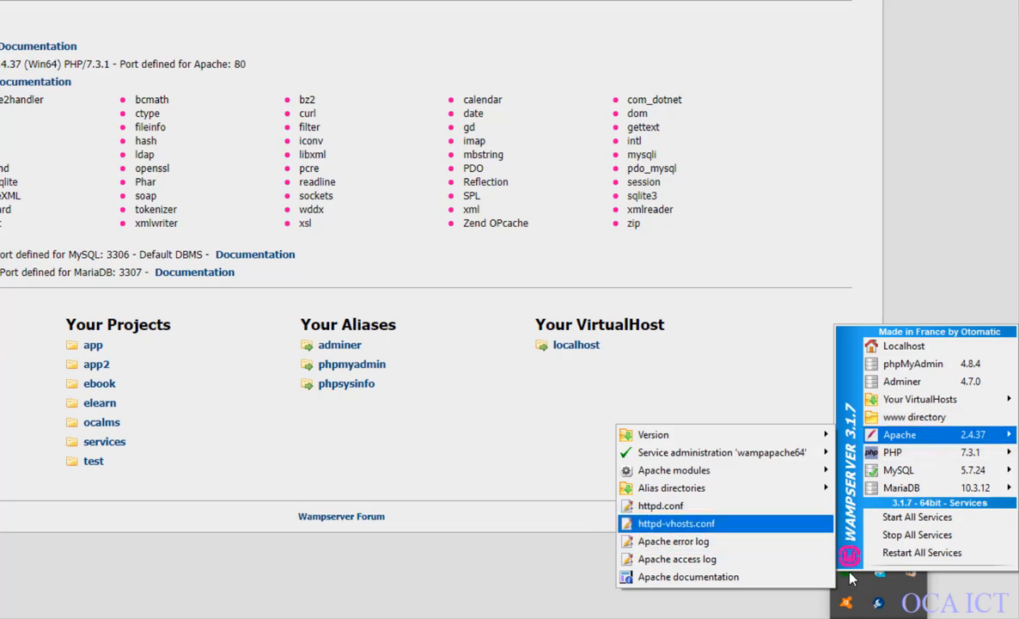
pyautogui.press('Return')
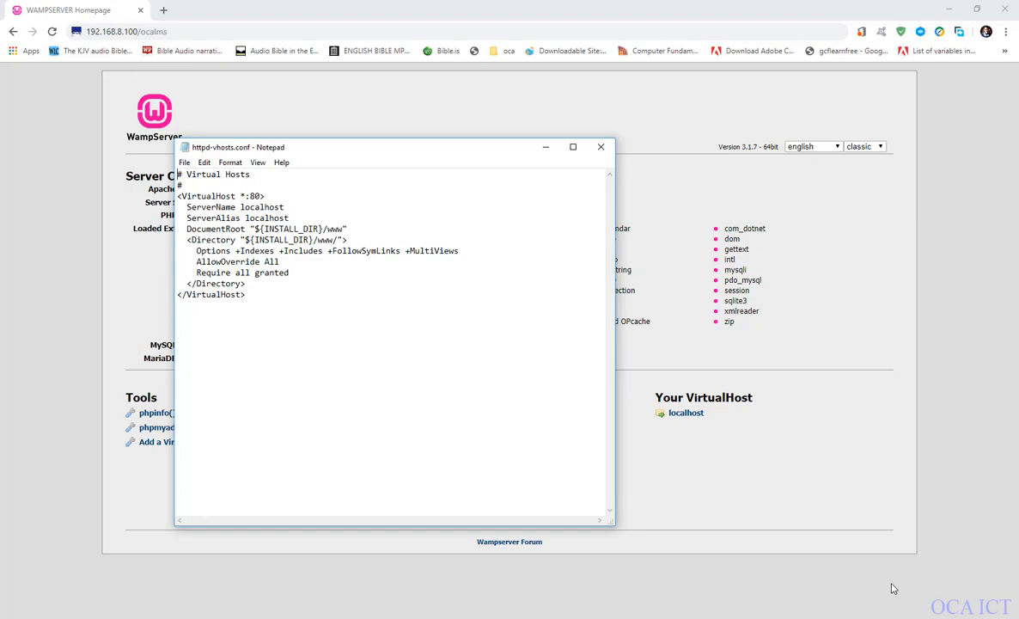
# Highlight the Require all granted line in the virtual host's Directory block to examine the access setting.
pyautogui.moveTo(279, 273)
pyautogui.mouseDown()
pyautogui.moveTo(227, 282)
pyautogui.moveTo(201, 274)
pyautogui.moveTo(203, 307)
pyautogui.mouseUp()
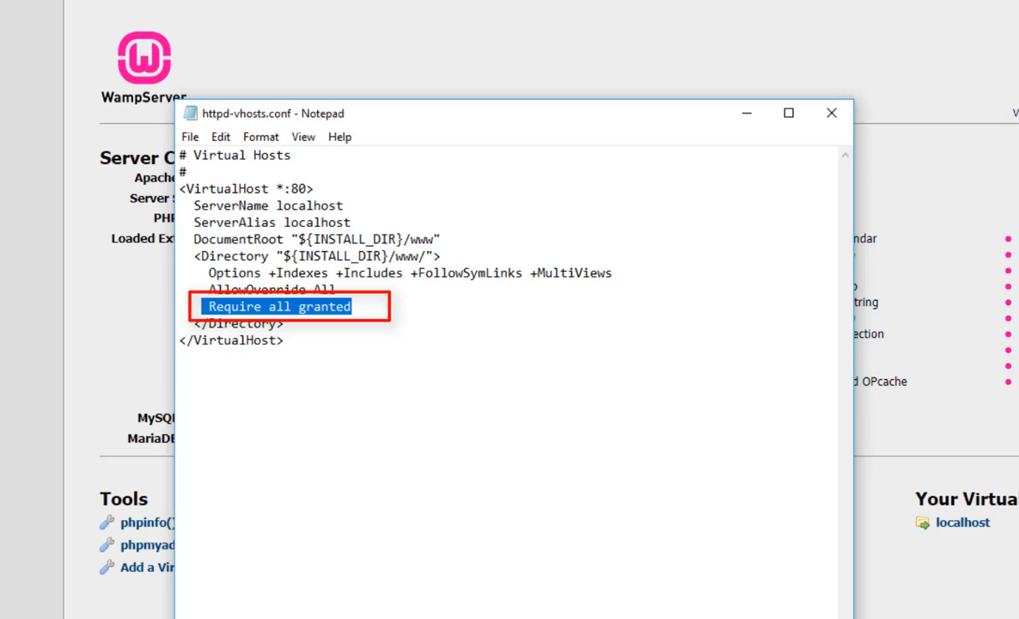
pyautogui.click(224, 306)
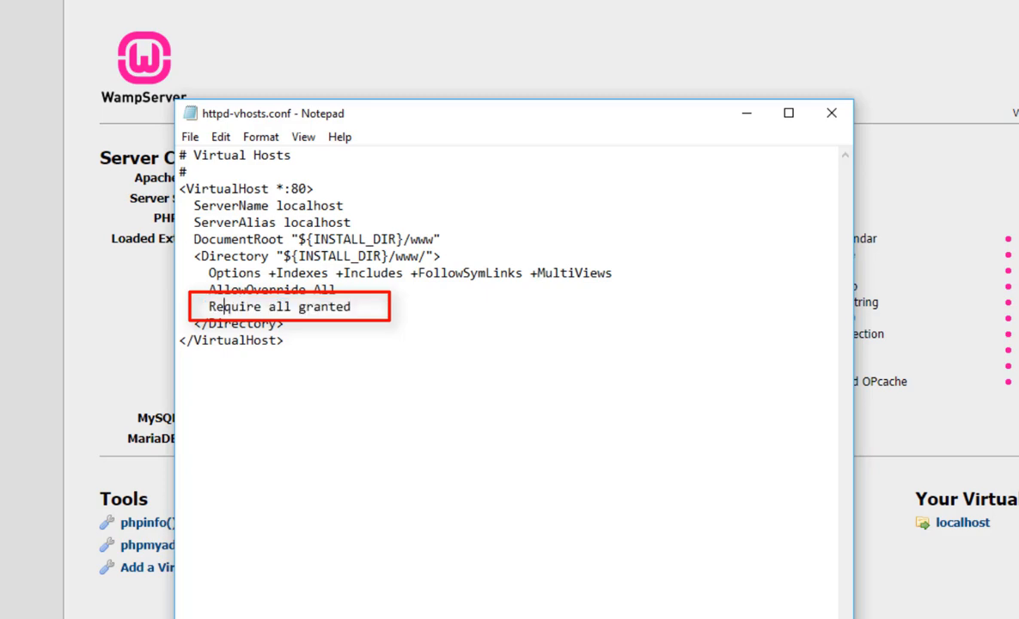
pyautogui.moveTo(352, 307); pyautogui.dragTo(216, 307)
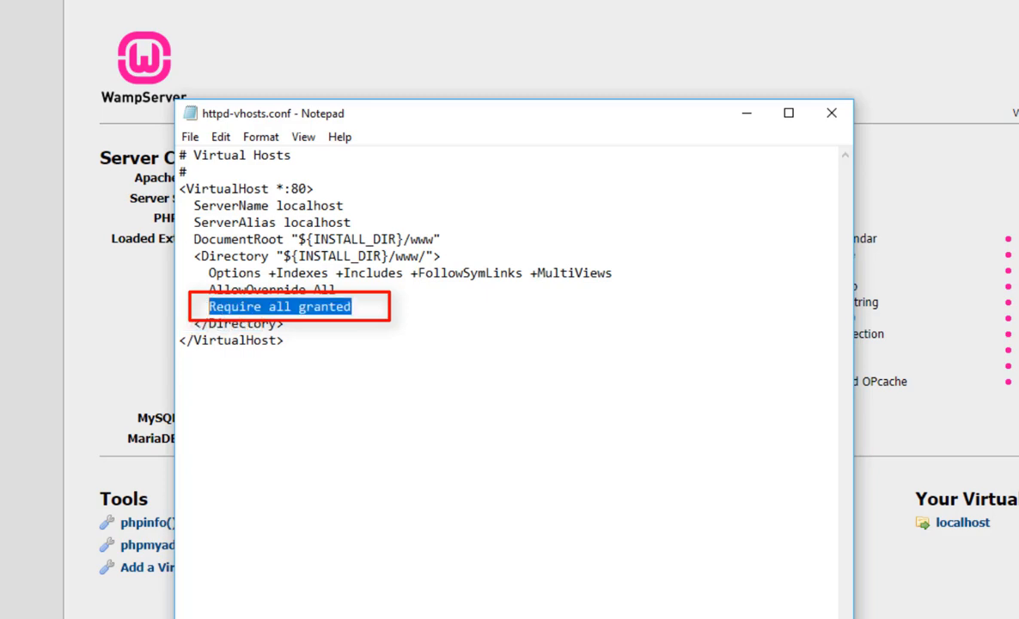
pyautogui.click(348, 307)
pyautogui.moveTo(351, 307); pyautogui.dragTo(232, 306)
pyautogui.click(312, 307)
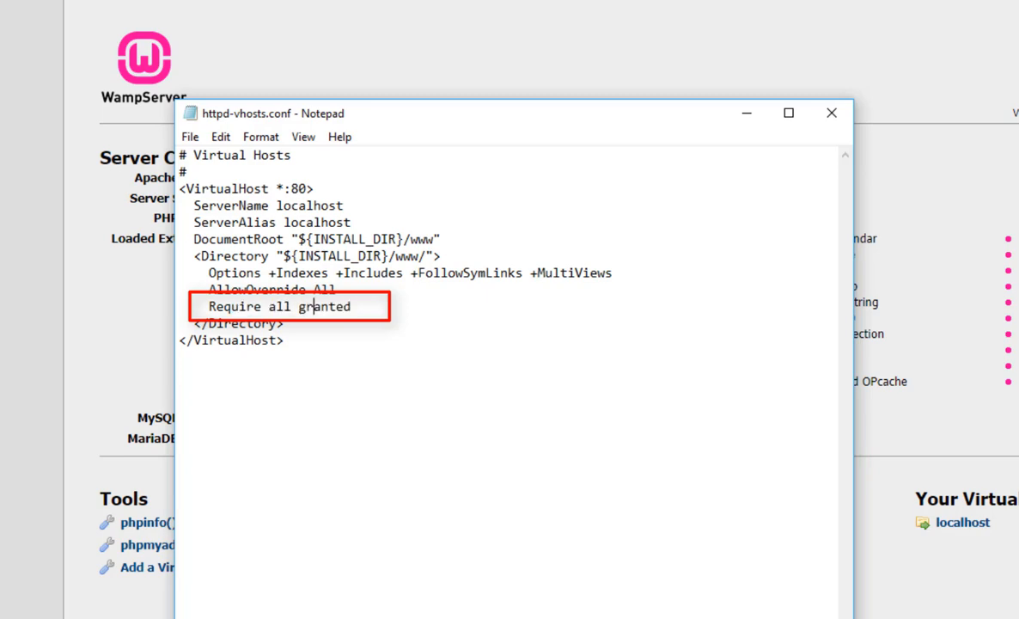
pyautogui.moveTo(352, 306); pyautogui.dragTo(194, 307)
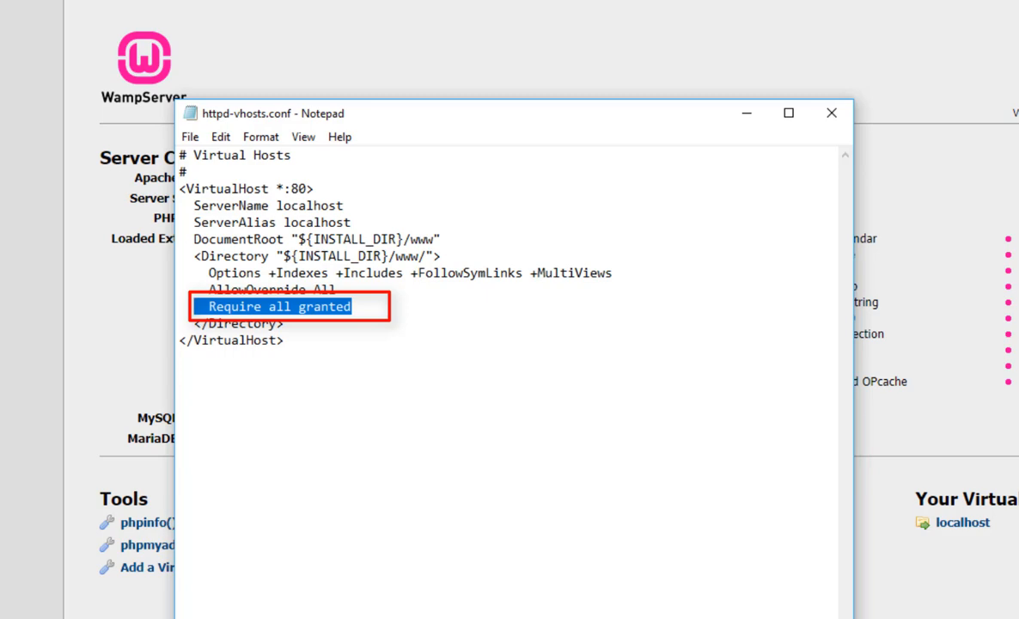
# Highlight the Require all granted line once more and close httpd-vhosts.conf without editing it.
pyautogui.moveTo(352, 307); pyautogui.dragTo(203, 307)
pyautogui.click(189, 137)
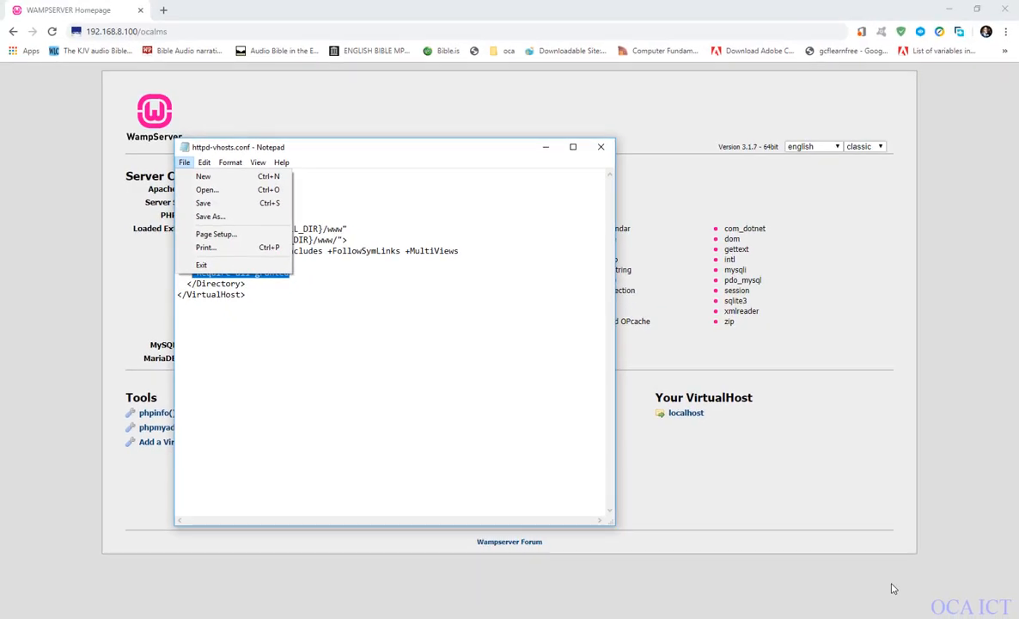
pyautogui.press('Right')
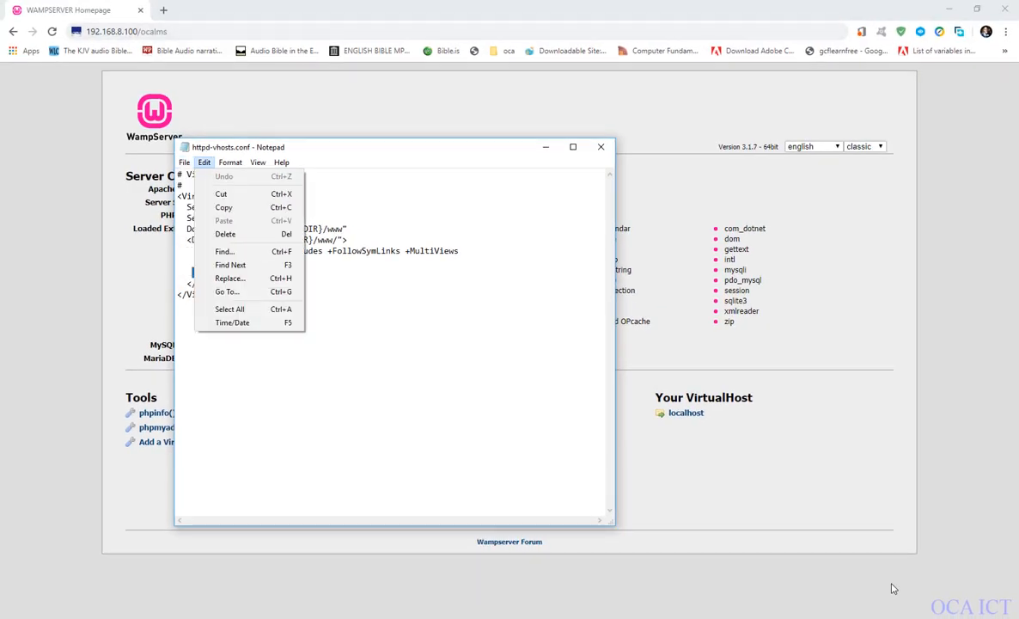
pyautogui.press('Left')
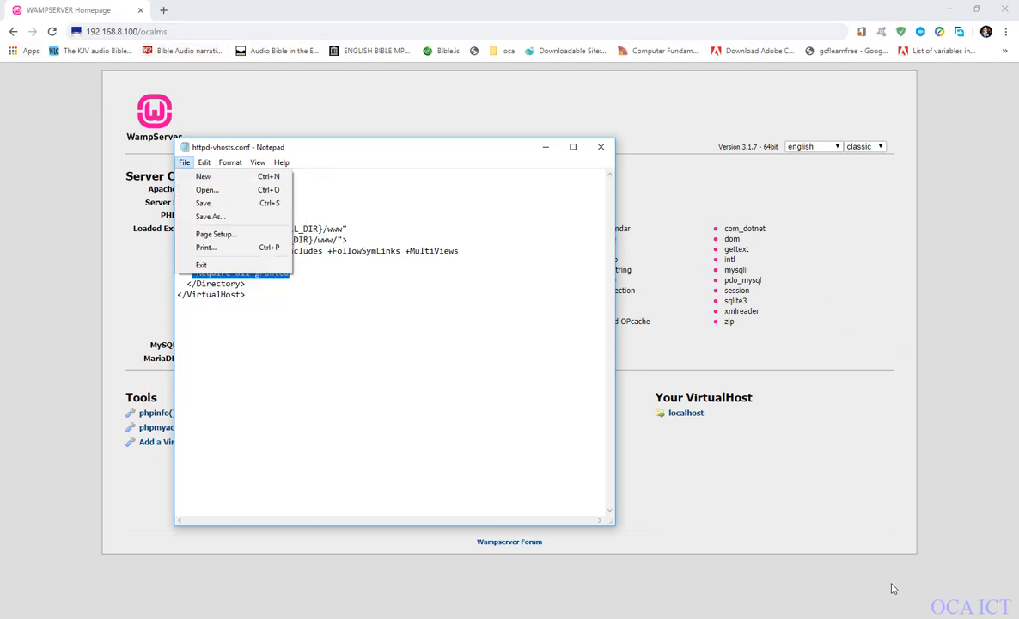
pyautogui.click(601, 147)
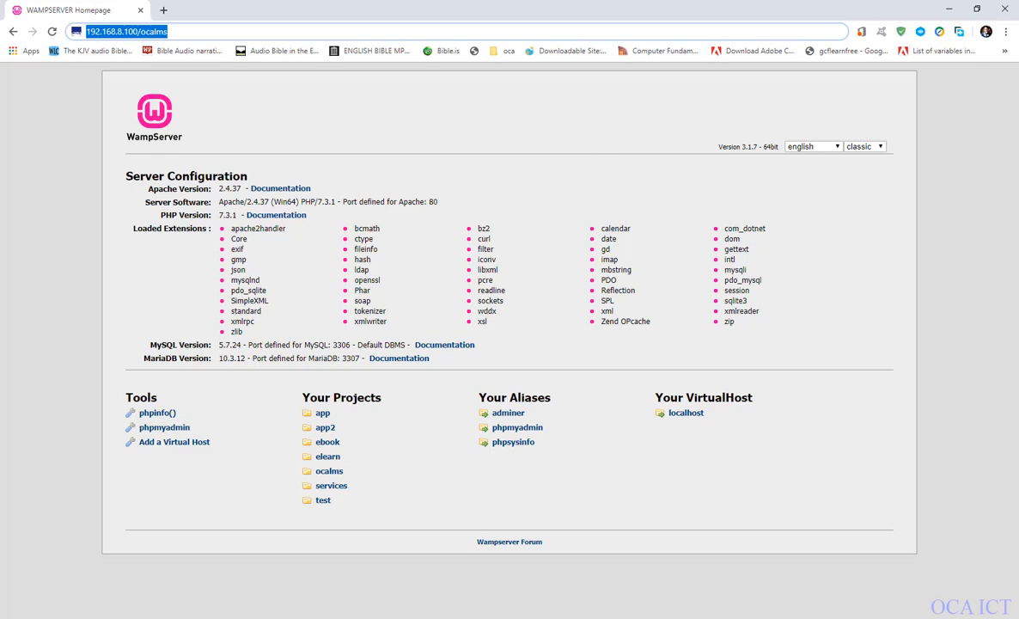
# Open the Windows network settings and view the details of the Ethernet connection Network 2.
pyautogui.click(919, 618)
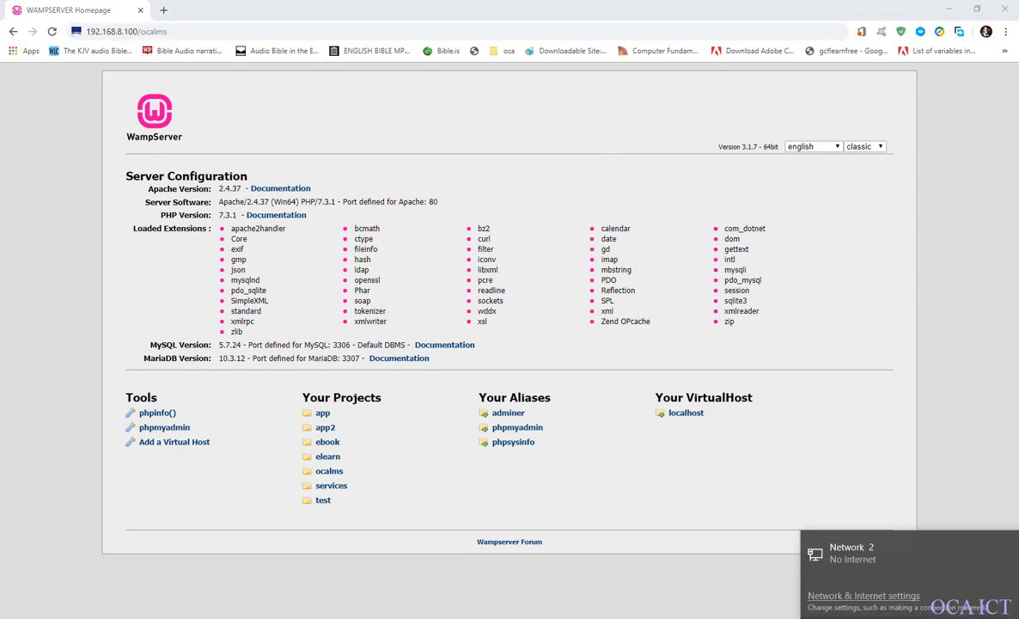
pyautogui.click(877, 596)
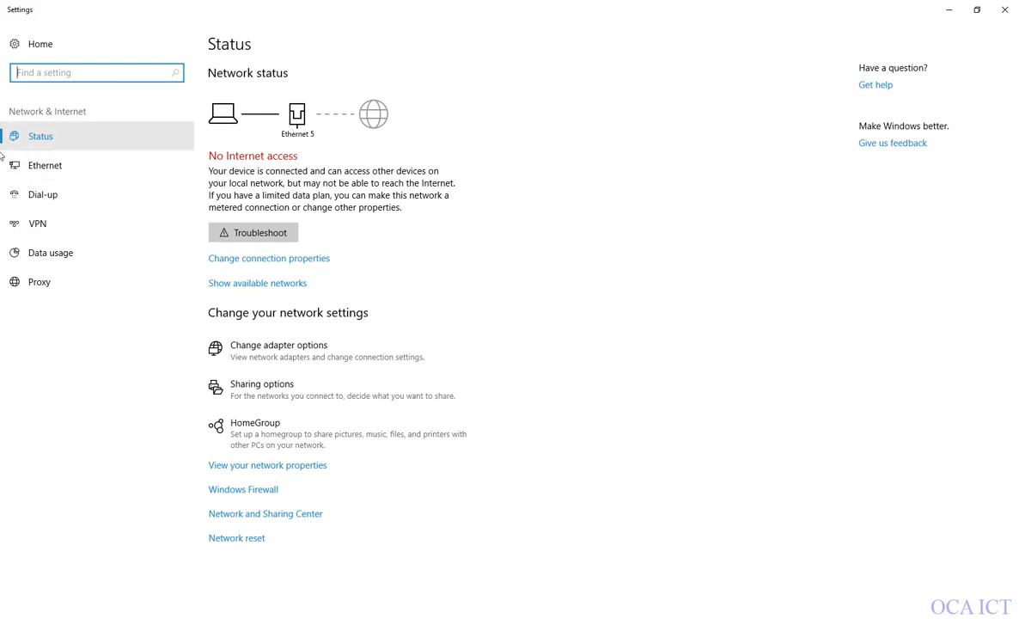
pyautogui.click(43, 164)
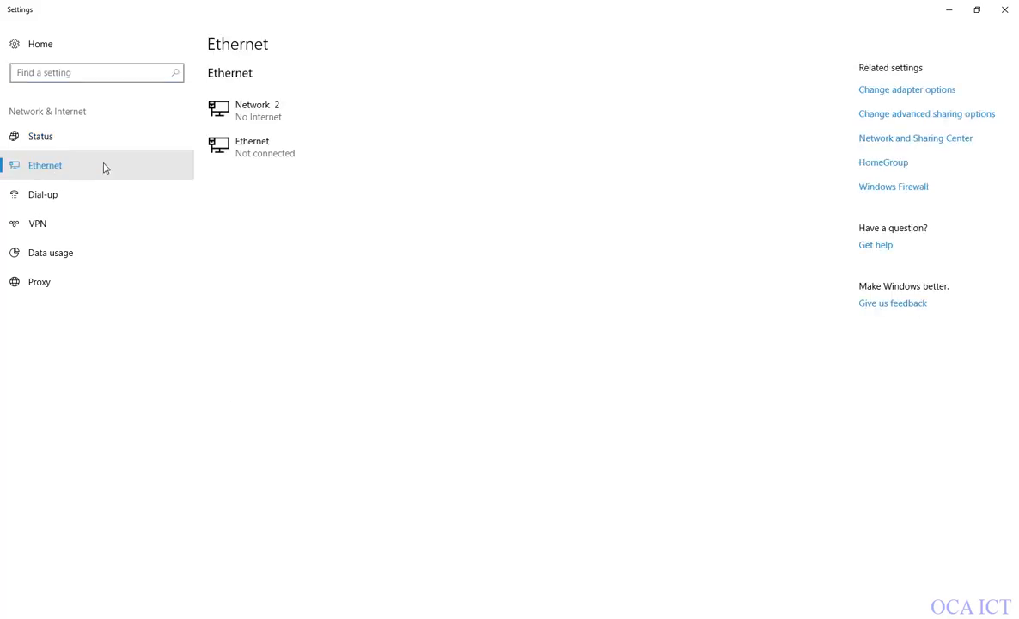
pyautogui.click(254, 115)
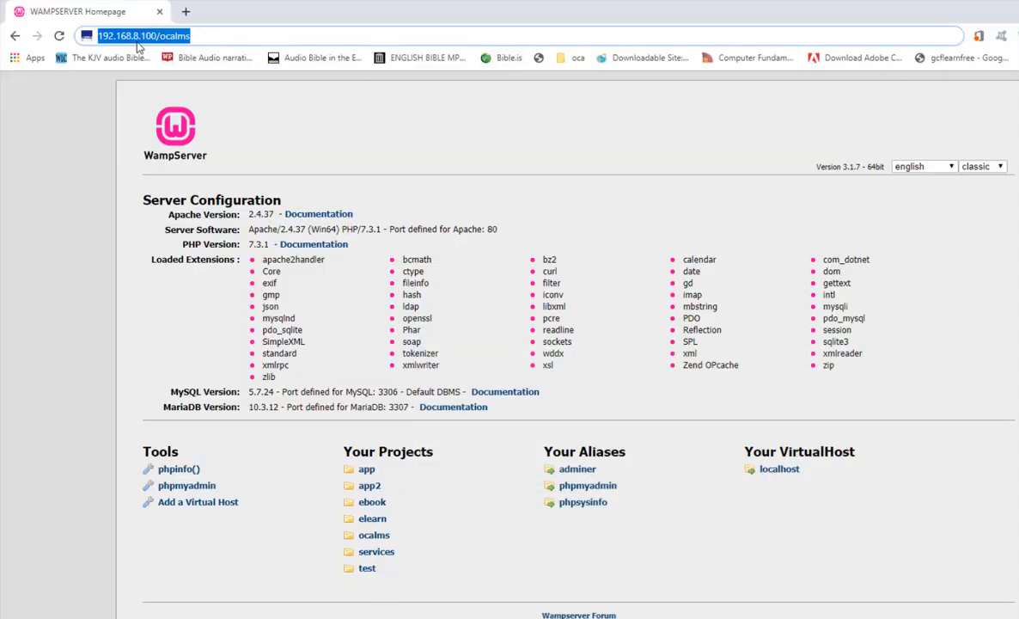
# Load 192.168.8.100 in a new browser tab to check that the server responds at its IP address.
pyautogui.click(131, 37)
pyautogui.click(182, 12)
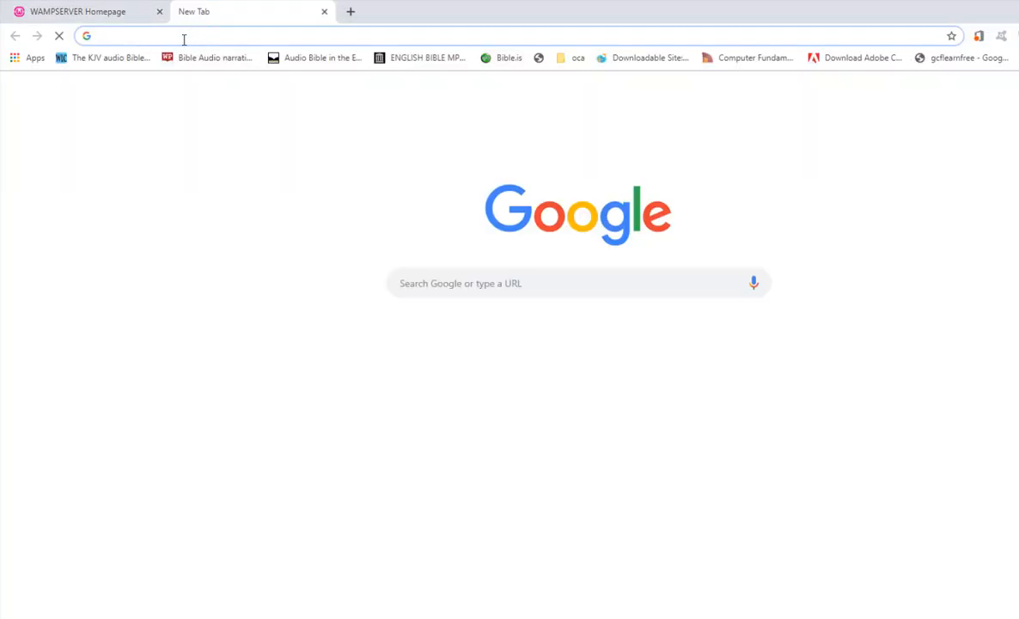
pyautogui.write('192.168.8.100')
pyautogui.click(186, 40)
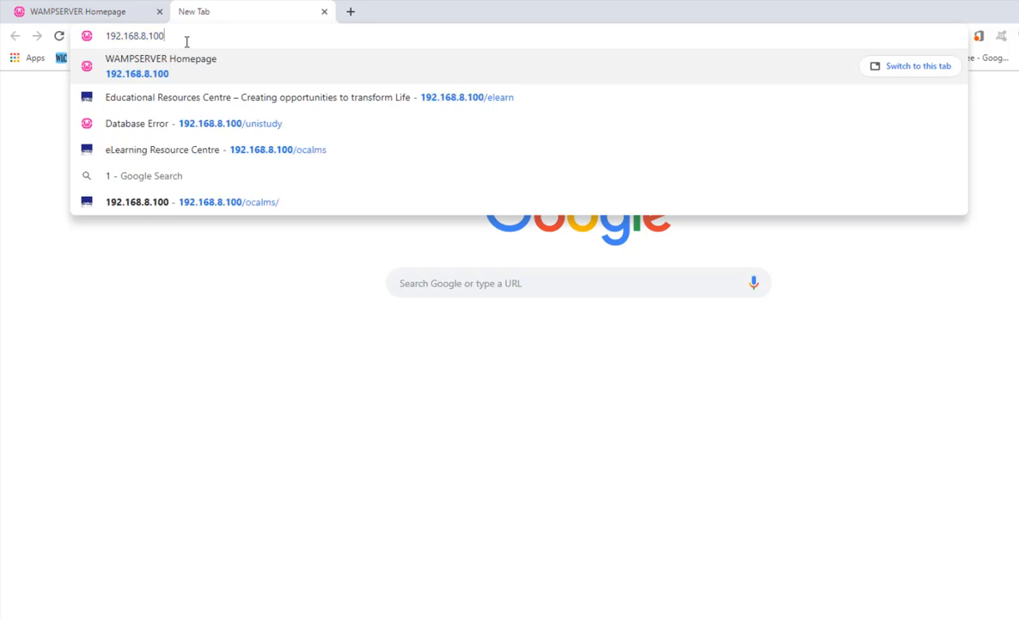
pyautogui.moveTo(186, 40); pyautogui.dragTo(65, 24)
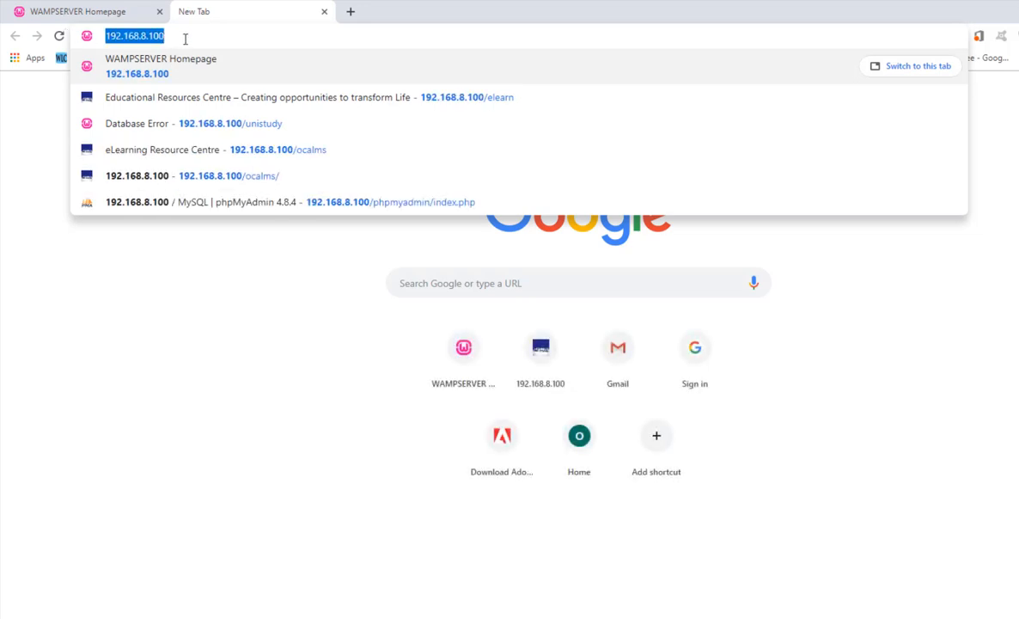
pyautogui.press('Return')
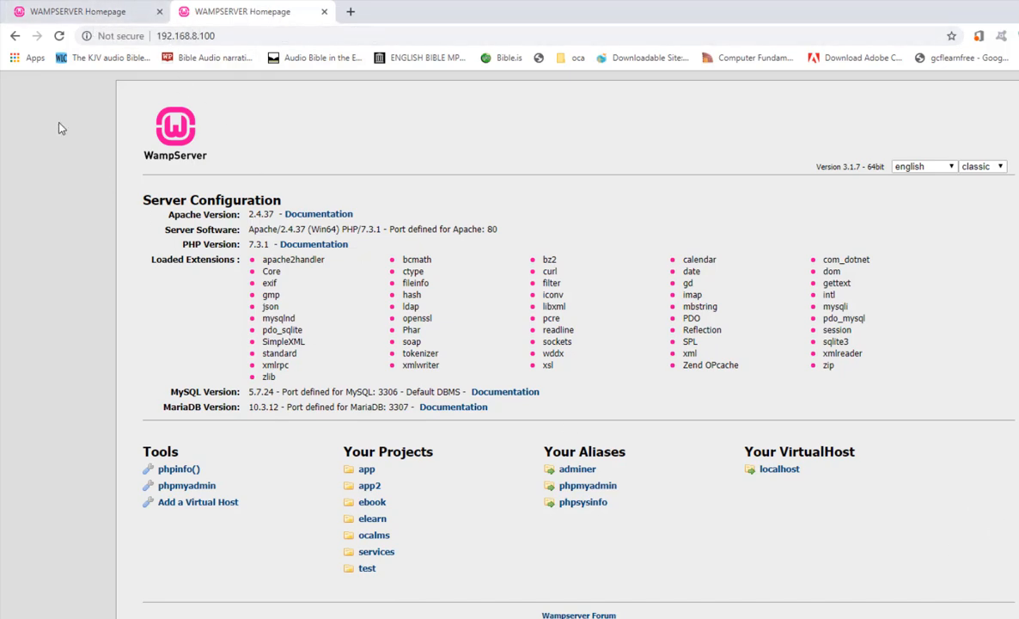
# Compare the address with the one in the original ocalms tab and close the extra tab.
pyautogui.click(83, 13)
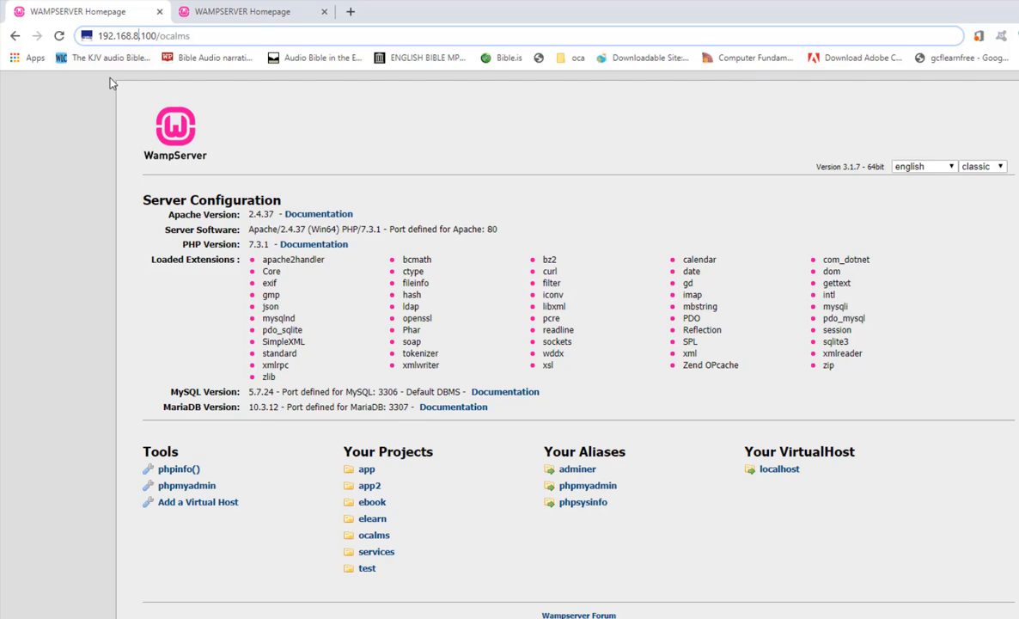
pyautogui.click(207, 17)
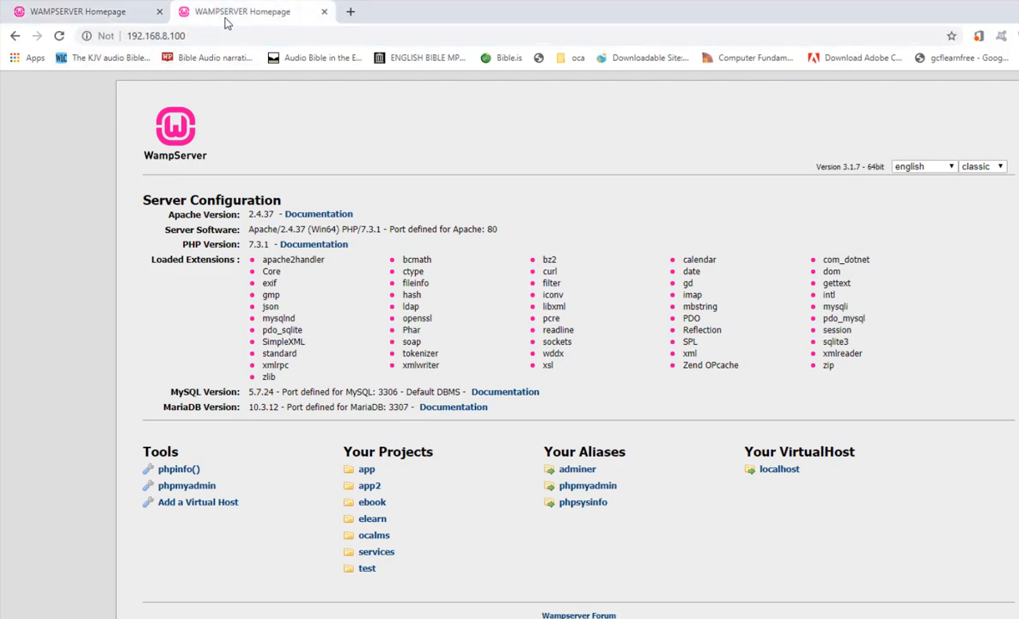
pyautogui.click(324, 12)
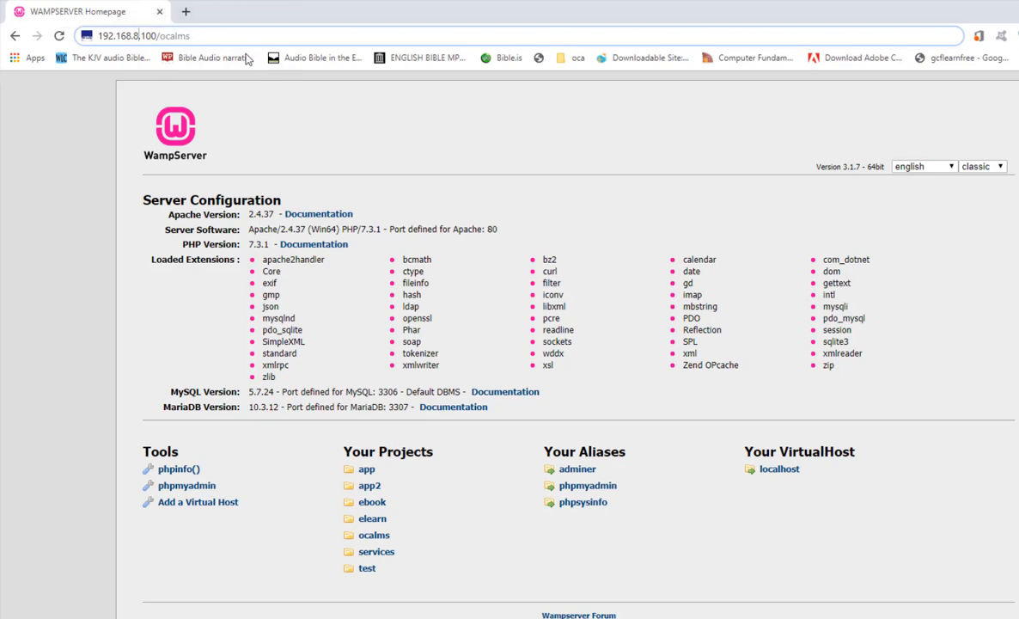
pyautogui.click(198, 36)
pyautogui.moveTo(190, 35); pyautogui.dragTo(85, 26)
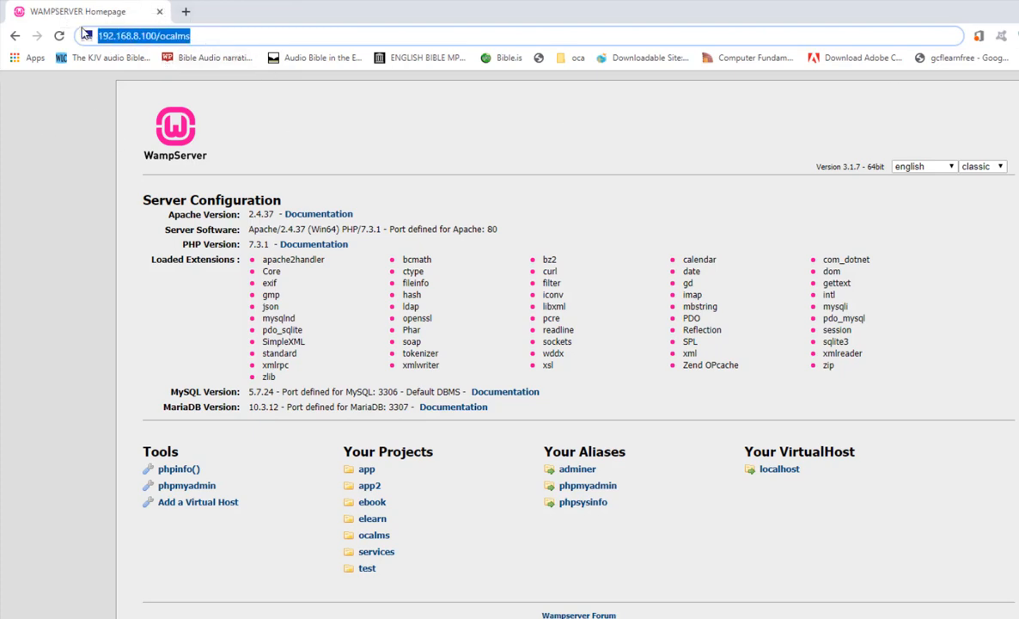
pyautogui.click(215, 36)
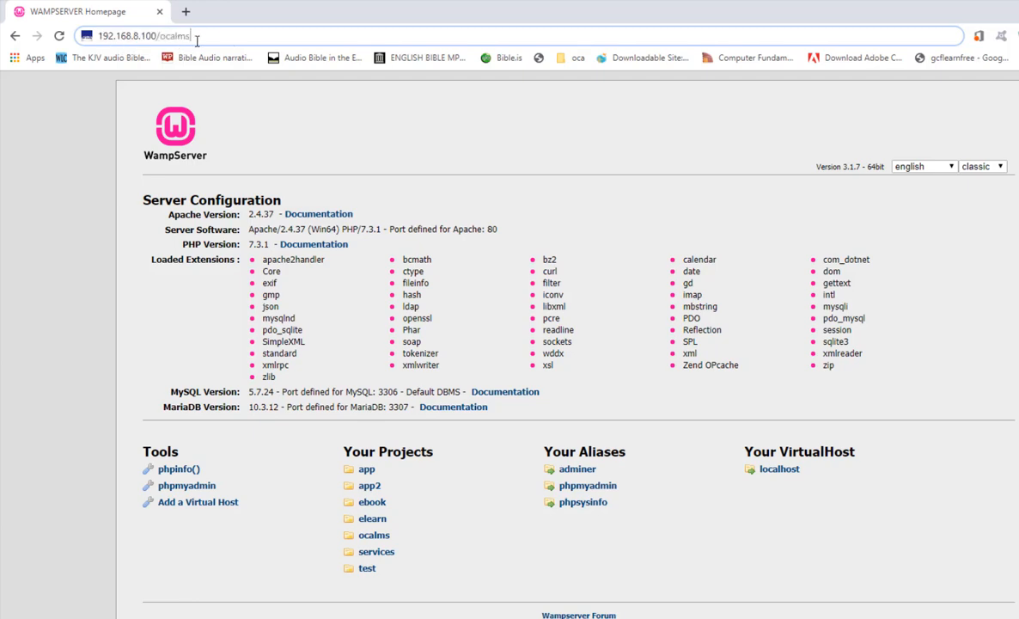
pyautogui.moveTo(197, 41); pyautogui.dragTo(69, 42)
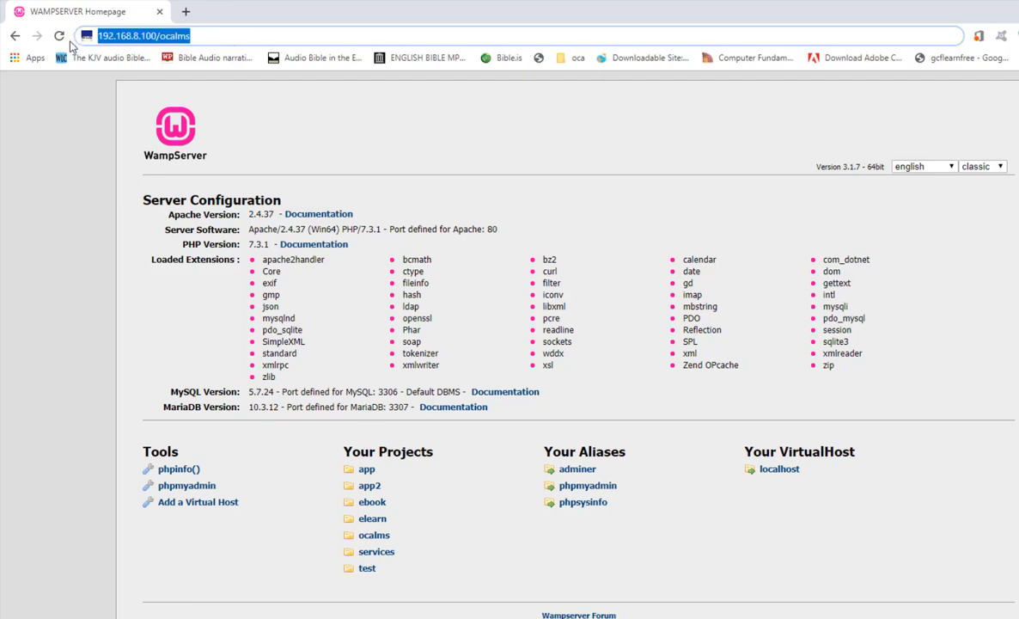
pyautogui.click(186, 11)
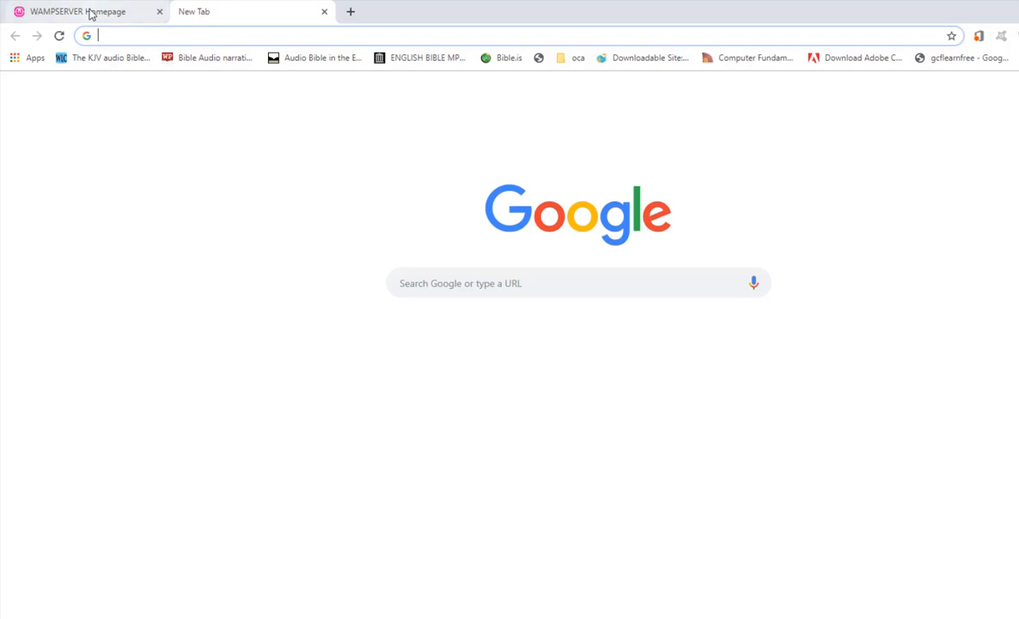
pyautogui.click(90, 13)
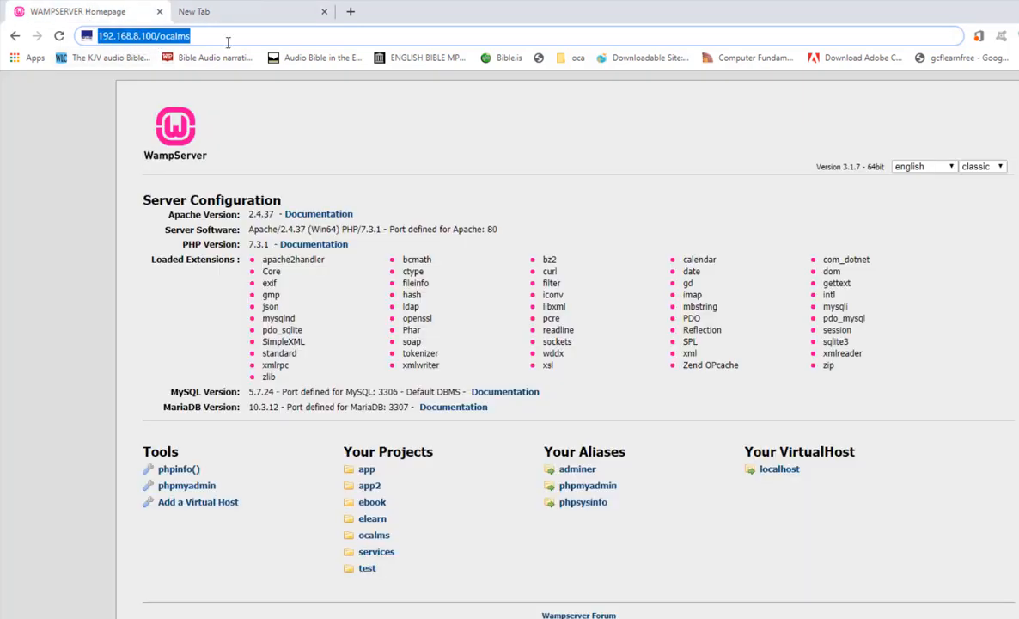
pyautogui.moveTo(211, 42); pyautogui.dragTo(67, 29)
pyautogui.click(195, 13)
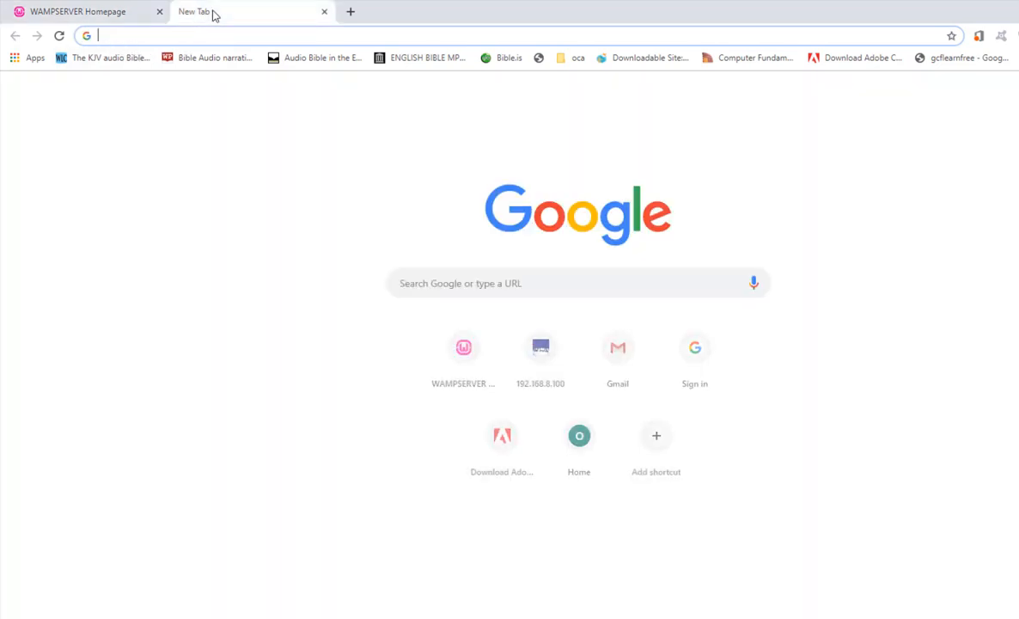
pyautogui.click(109, 19)
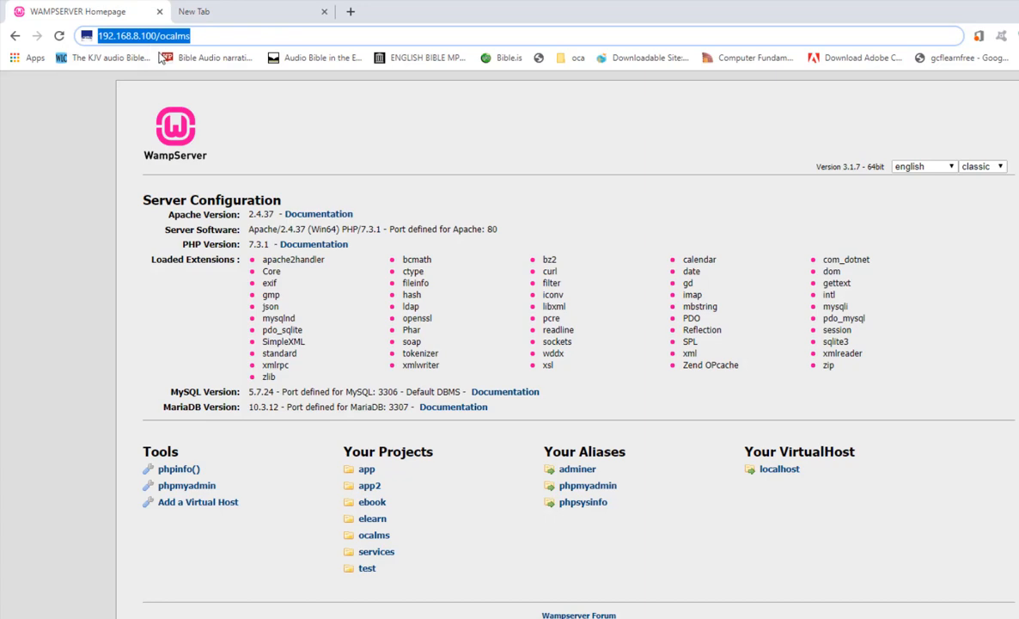
pyautogui.click(263, 32)
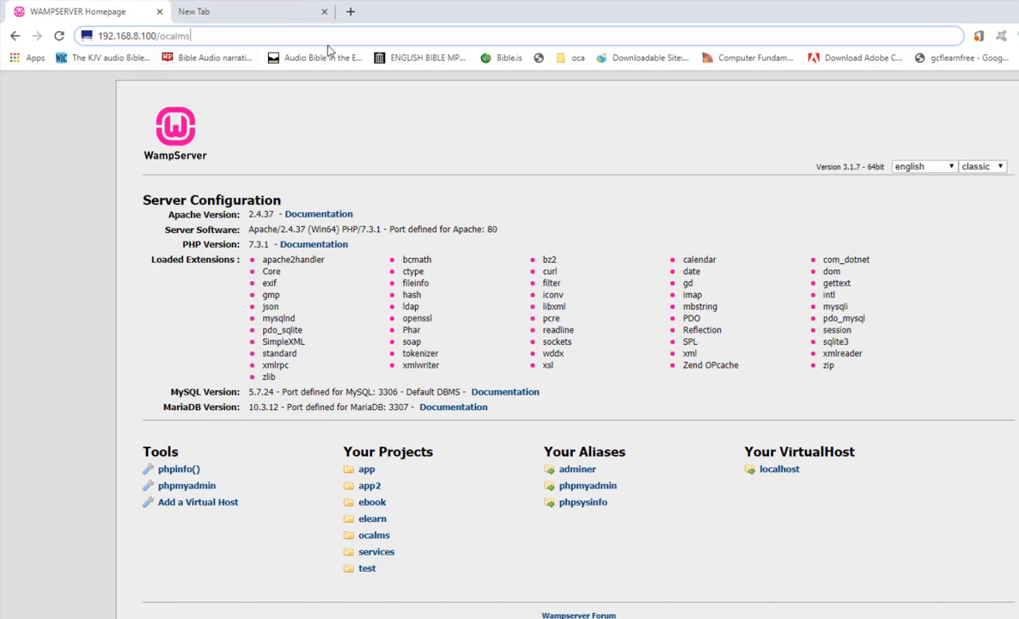
pyautogui.click(245, 14)
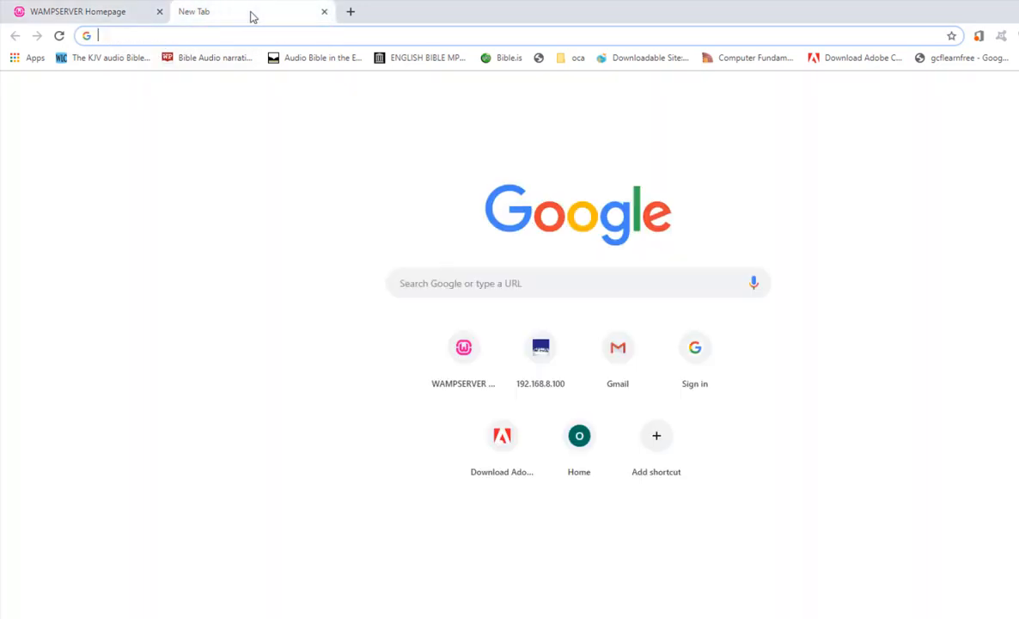
pyautogui.click(324, 12)
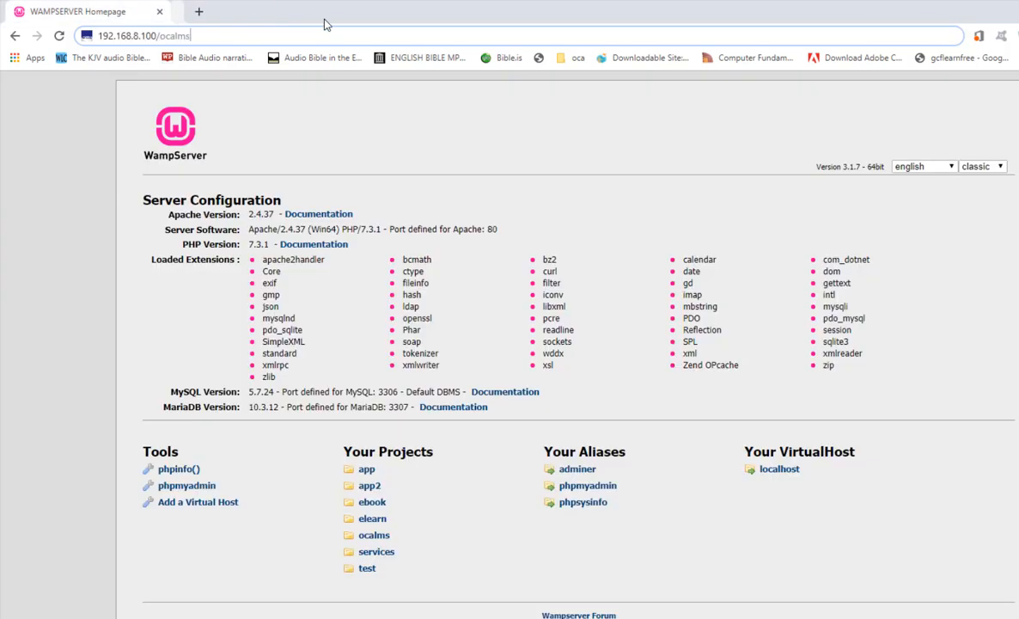
# Load 192.168.8.100/ocalms to start the Moodle installer and dismiss the page translation offer.
pyautogui.click(243, 35)
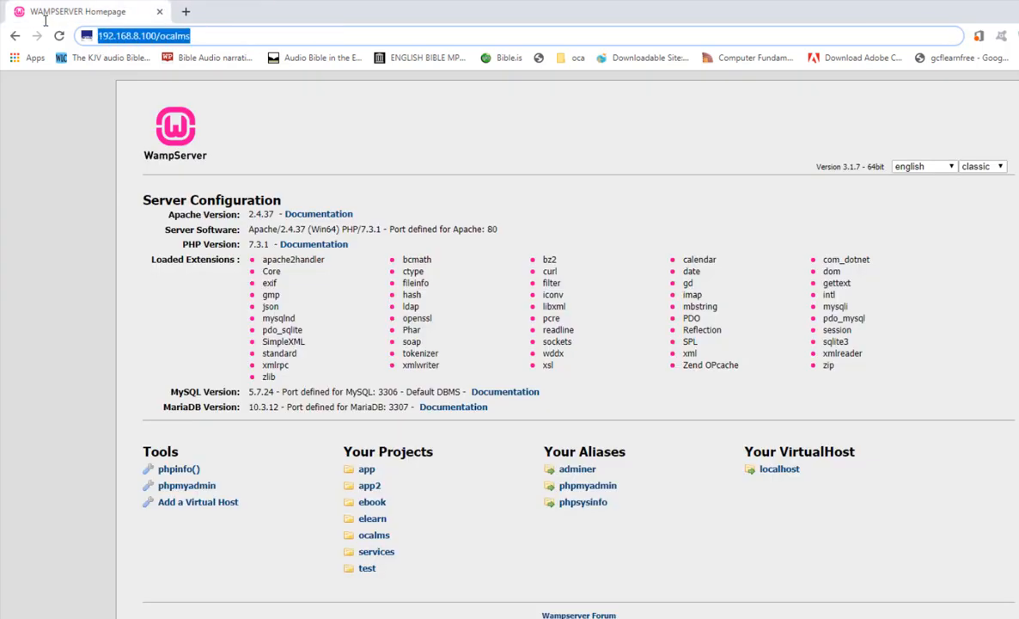
pyautogui.click(213, 38)
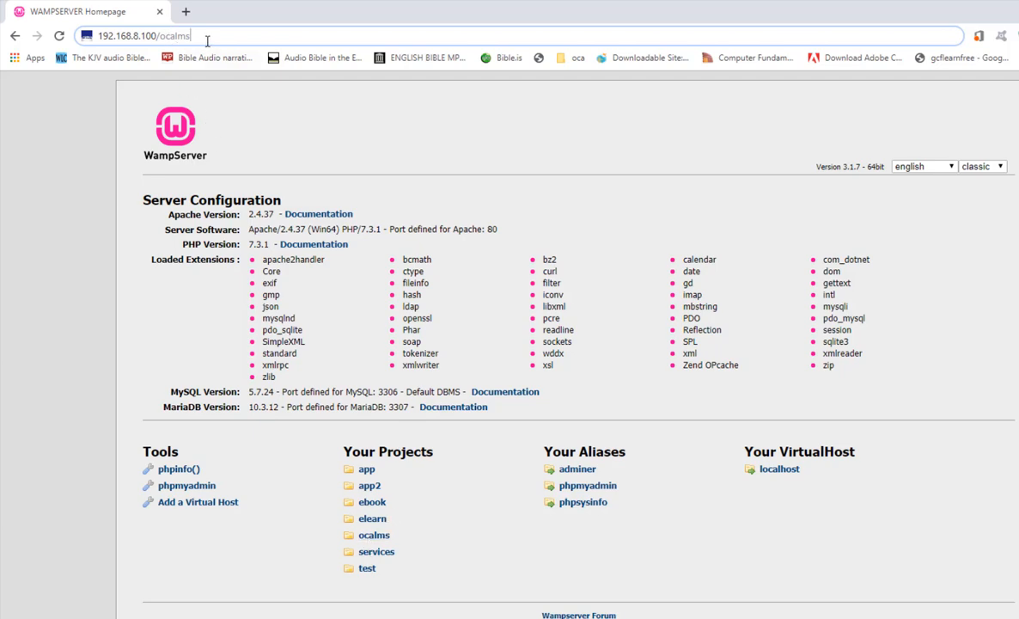
pyautogui.press('Return')
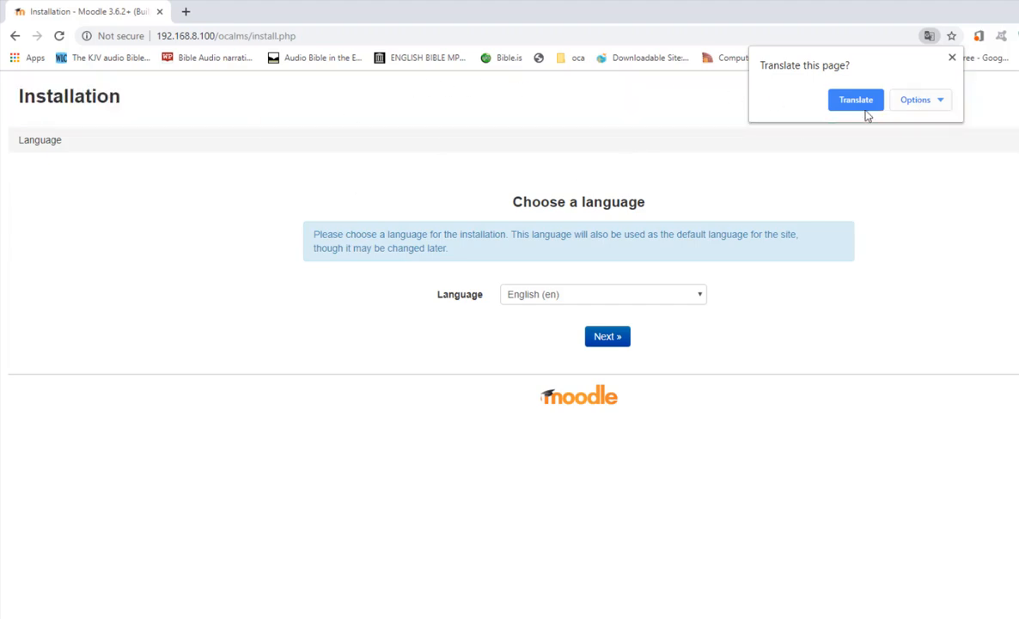
pyautogui.click(870, 167)
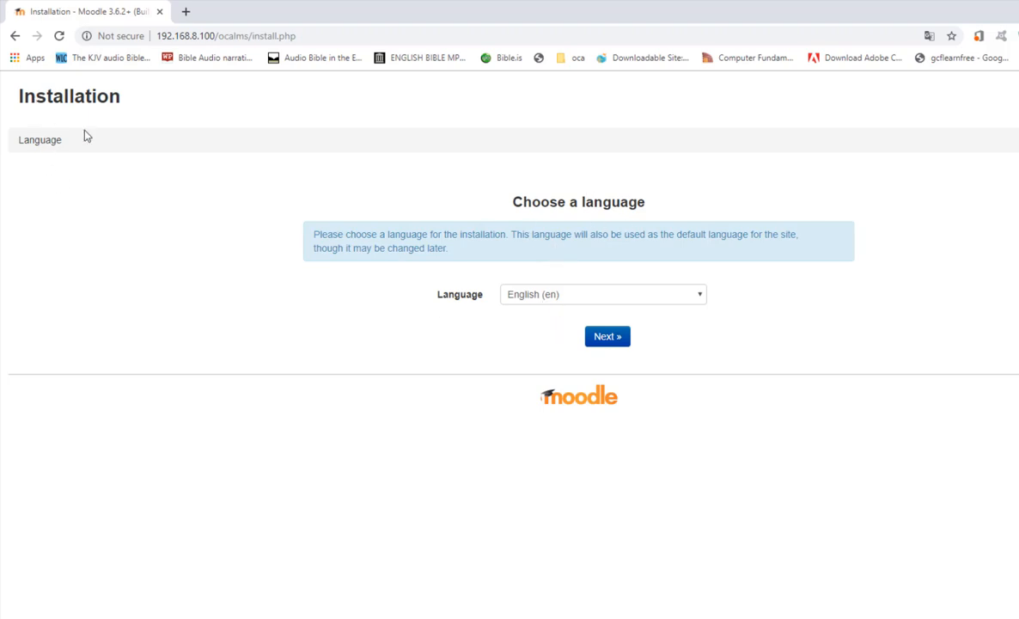
# Look through the installer's language list, keep English (en), and continue to the path confirmation page.
pyautogui.click(577, 297)
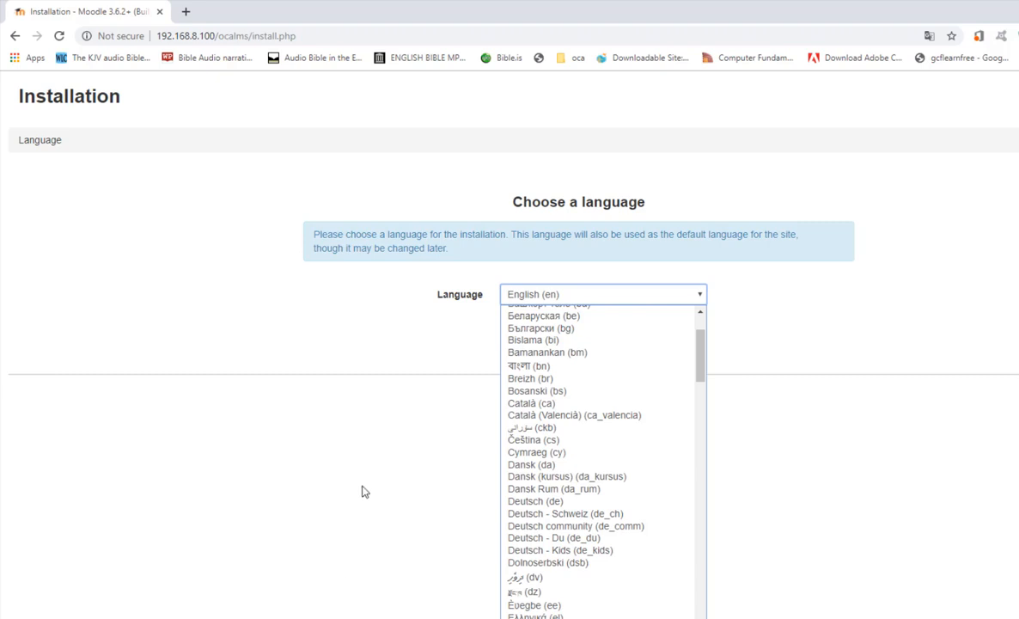
pyautogui.scroll(-1, 597, 516)
pyautogui.click(374, 447)
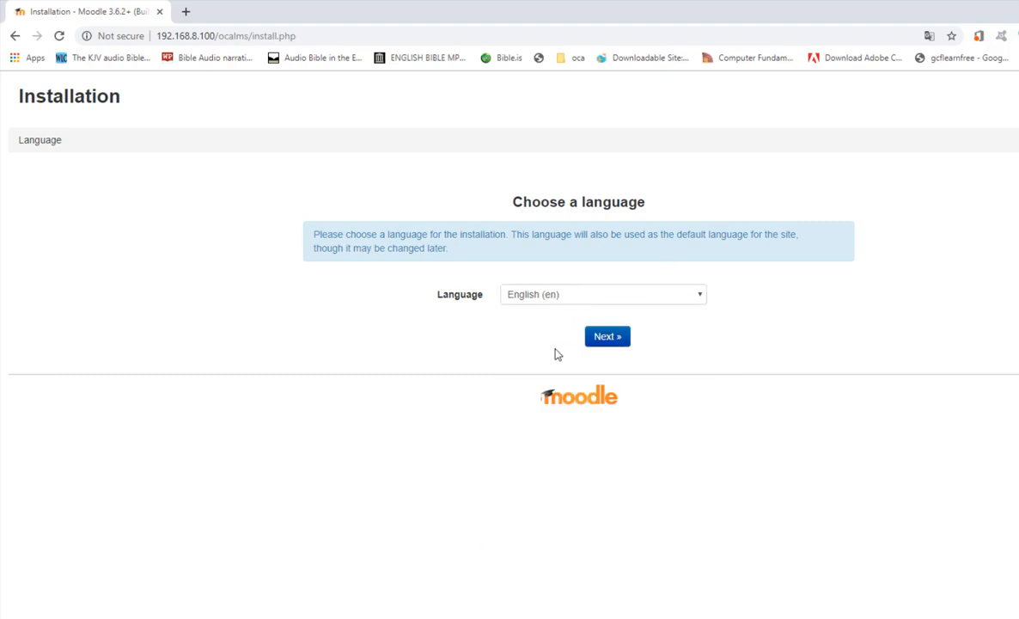
pyautogui.click(619, 342)
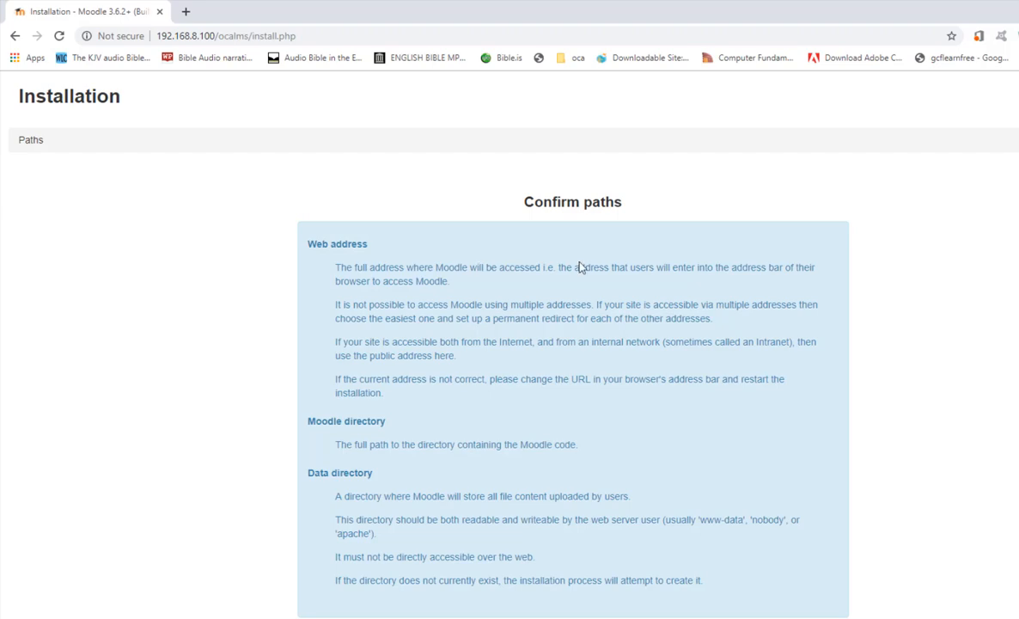
# Review the web address, Moodle directory and data directory paths, and place the cursor in the data directory value.
pyautogui.scroll(-3, 579, 267)
pyautogui.scroll(3, 549, 214)
pyautogui.scroll(-3, 574, 284)
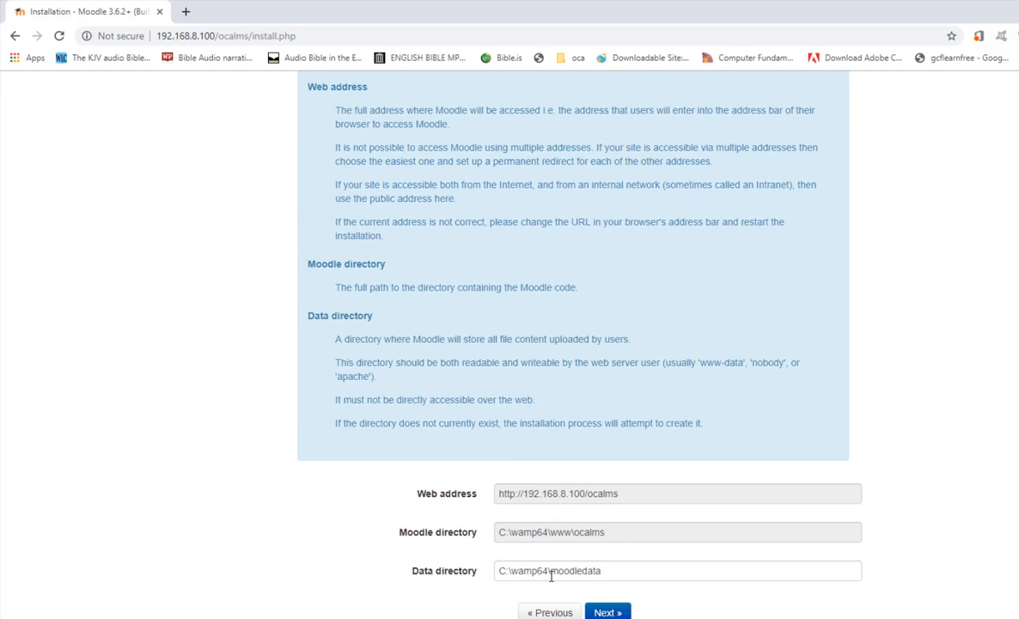
pyautogui.click(551, 576)
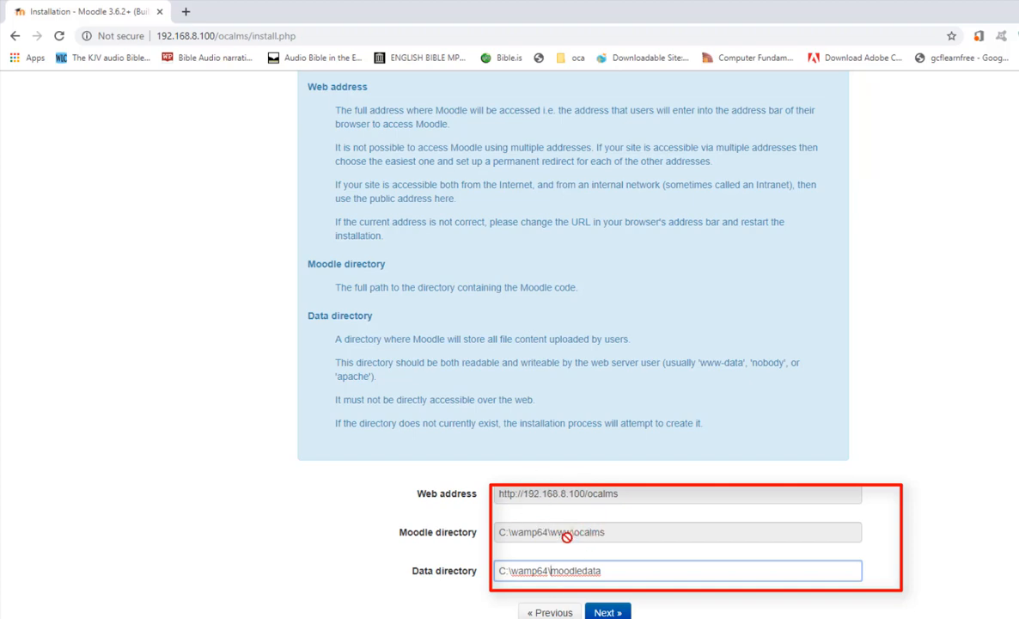
# Accept the confirmed paths with C:\wamp64\moodledata as data directory and continue to the database driver choice.
pyautogui.moveTo(593, 569); pyautogui.dragTo(527, 560)
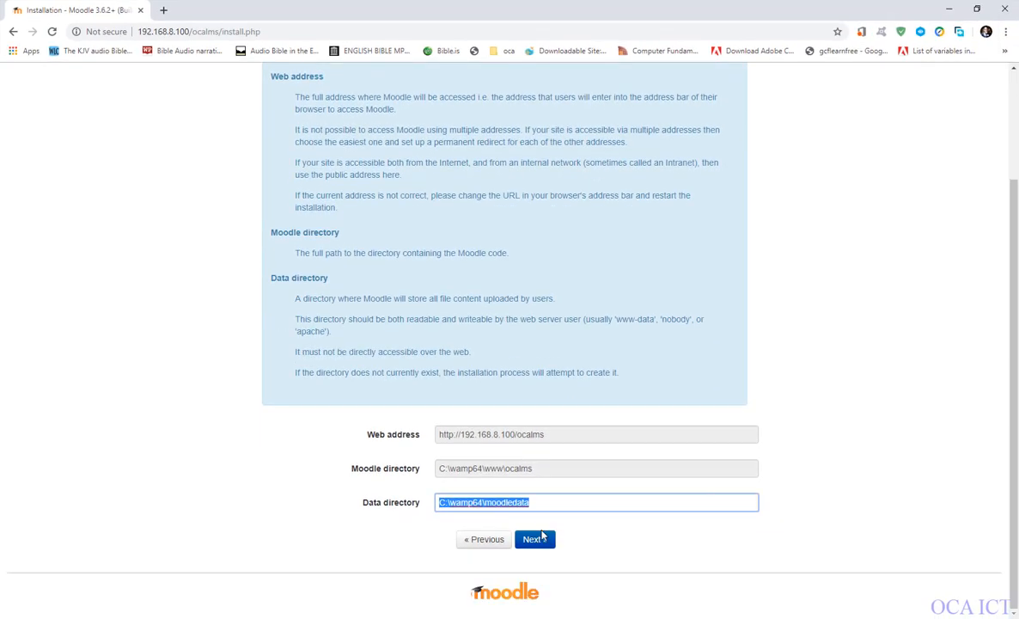
pyautogui.click(543, 536)
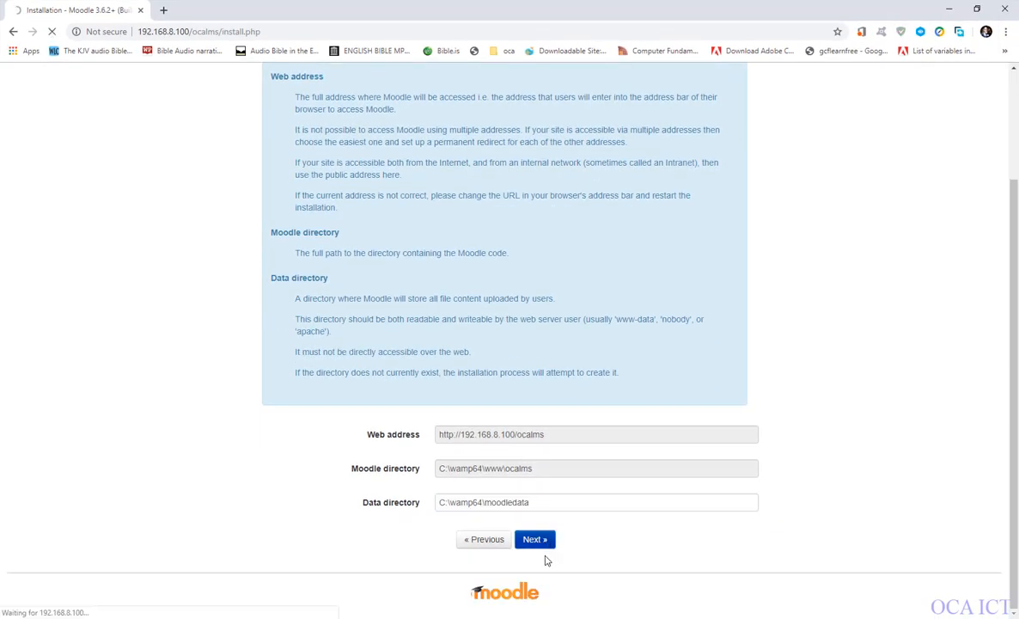
pyautogui.scroll(2, 486, 404)
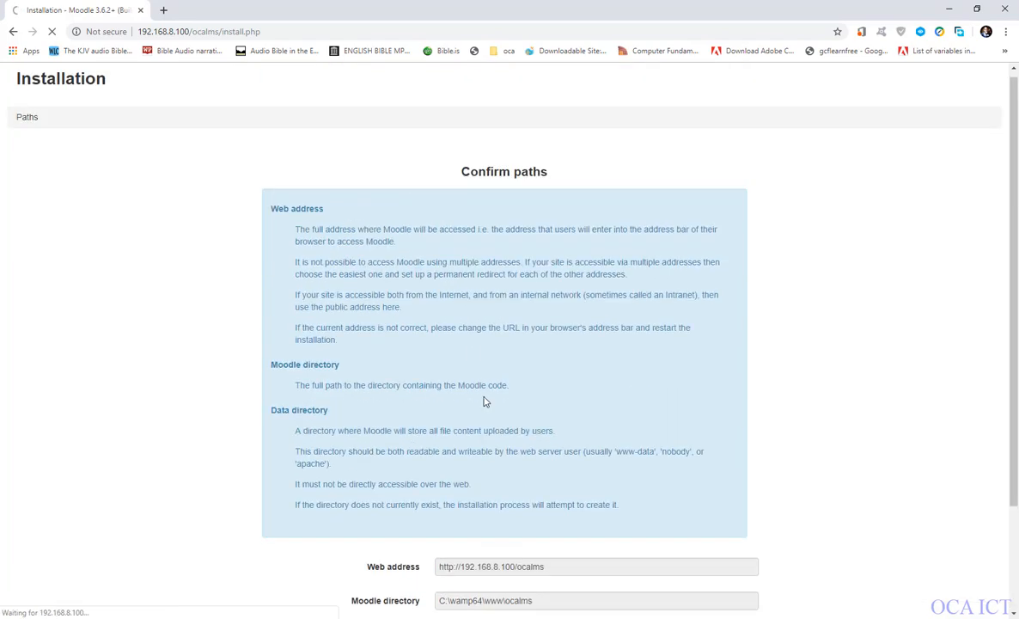
pyautogui.scroll(-1, 427, 306)
pyautogui.scroll(-1, 427, 306)
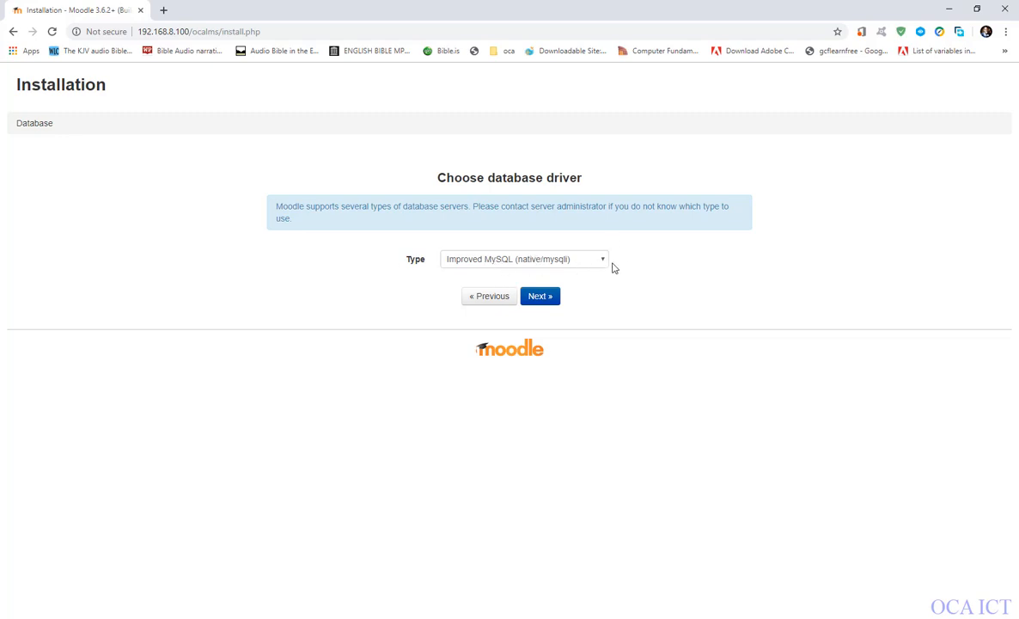
# Look through the available database driver types, keep Improved MySQL (native/mysqli), and continue to the database settings.
pyautogui.click(555, 254)
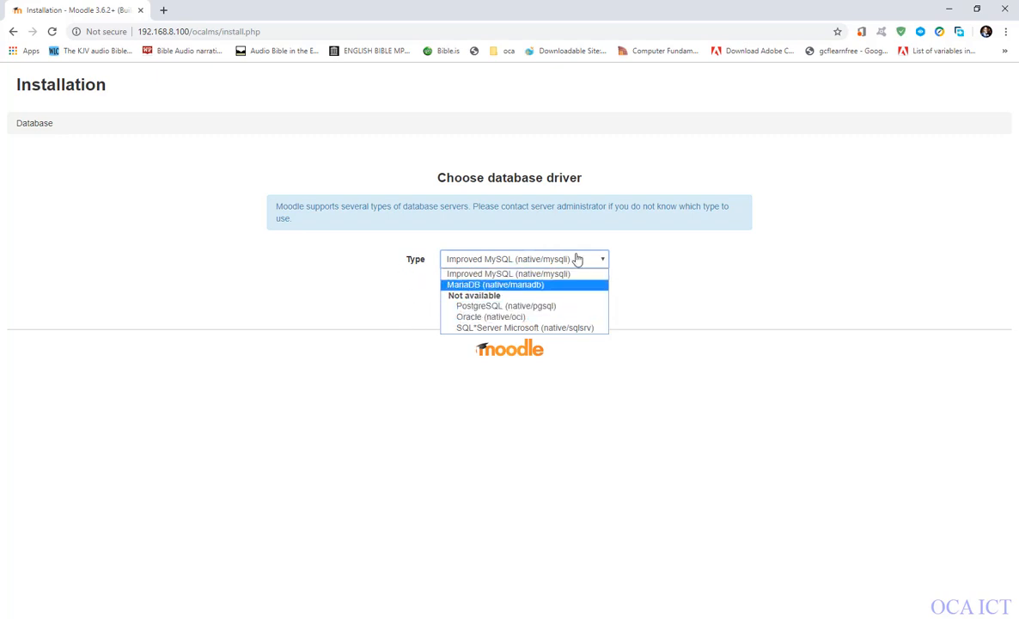
pyautogui.click(681, 297)
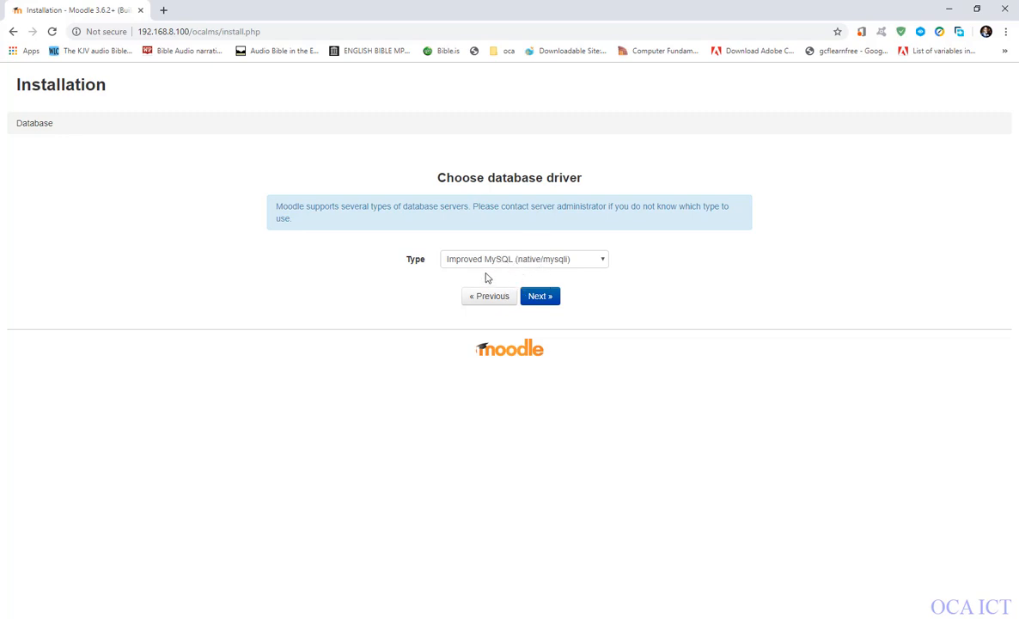
pyautogui.click(554, 299)
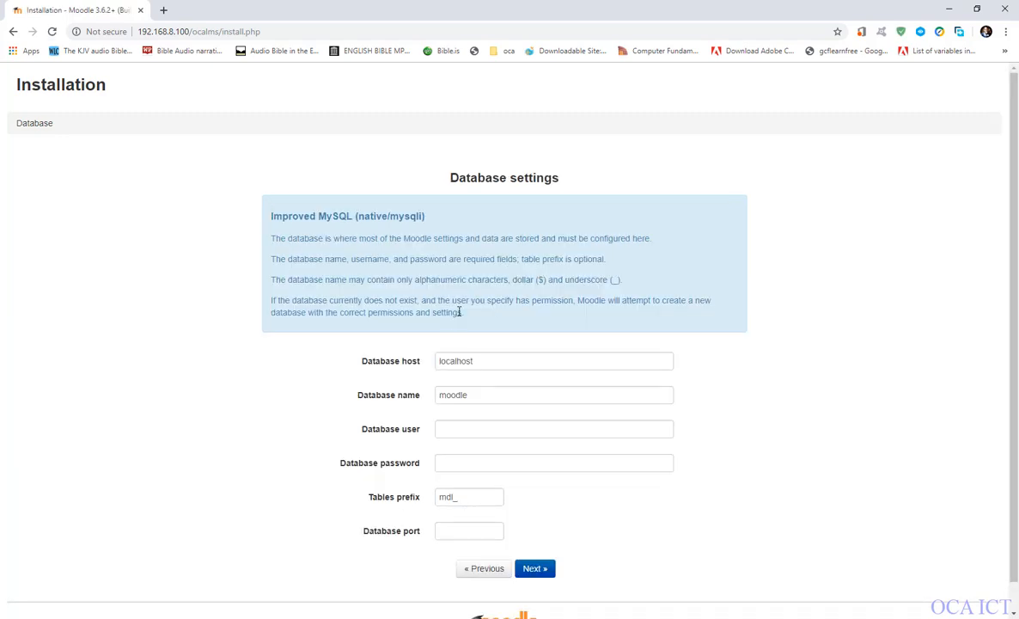
# Review the database host and name, compare them with the database details noted in Notepad, and minimize the note.
pyautogui.scroll(-1, 455, 336)
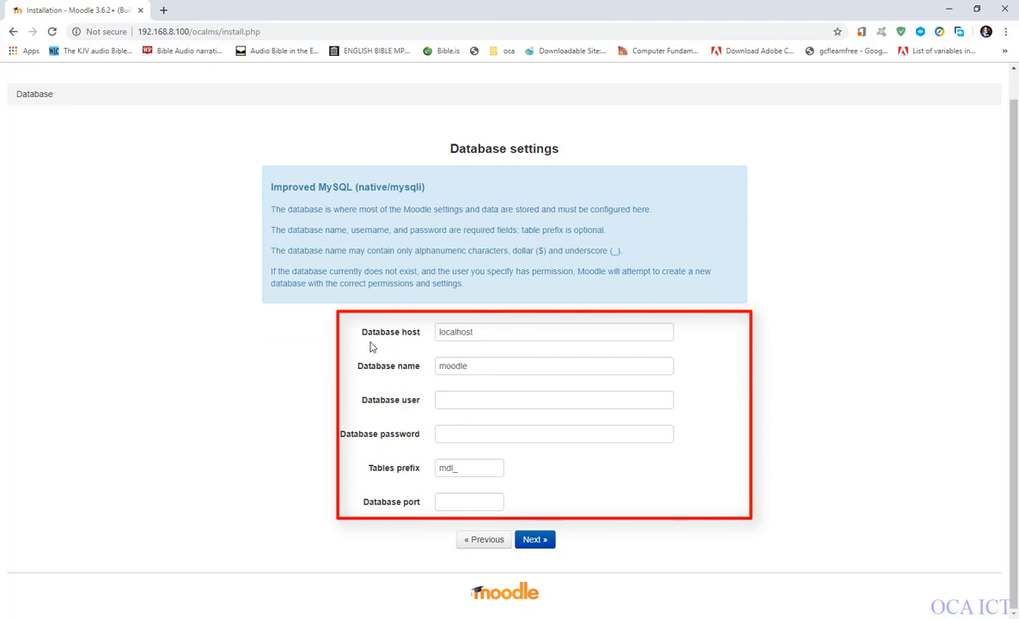
pyautogui.moveTo(475, 333); pyautogui.dragTo(432, 333)
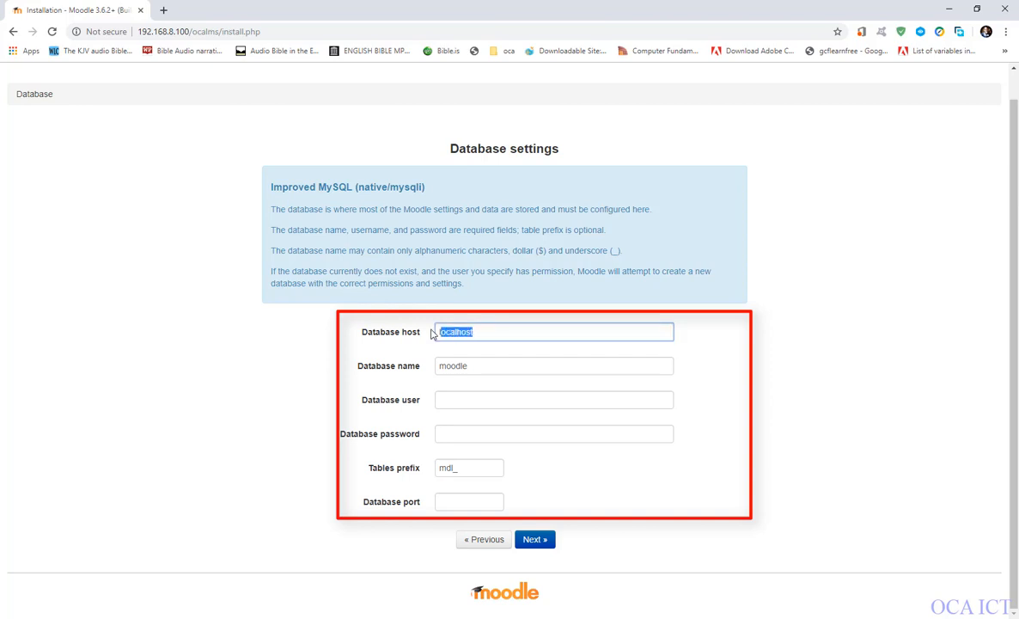
pyautogui.click(486, 336)
pyautogui.press('Tab')
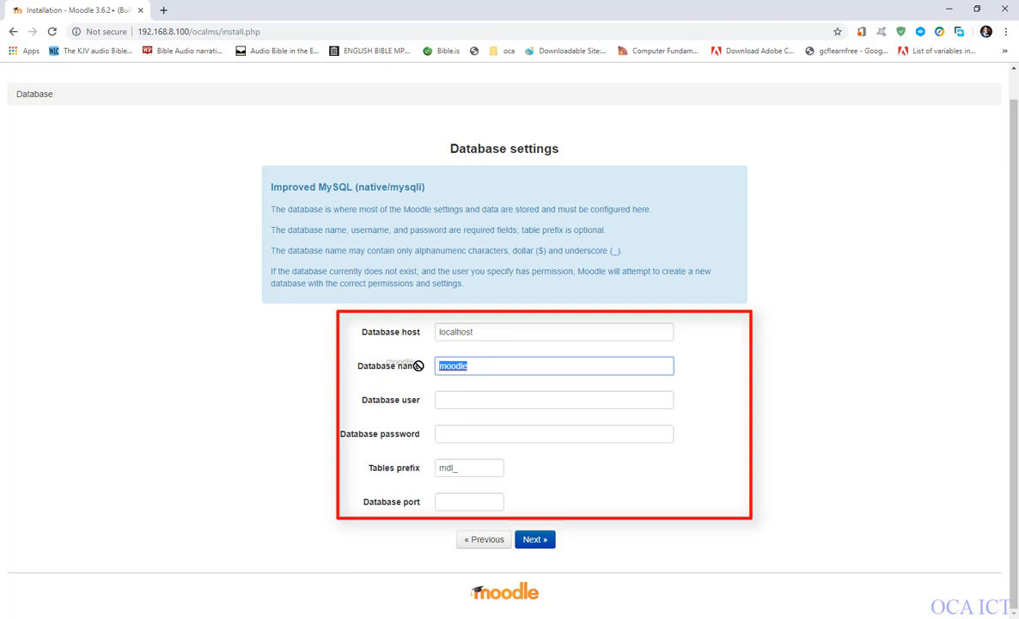
pyautogui.click(485, 367)
pyautogui.hotkey('alt', 'Tab')
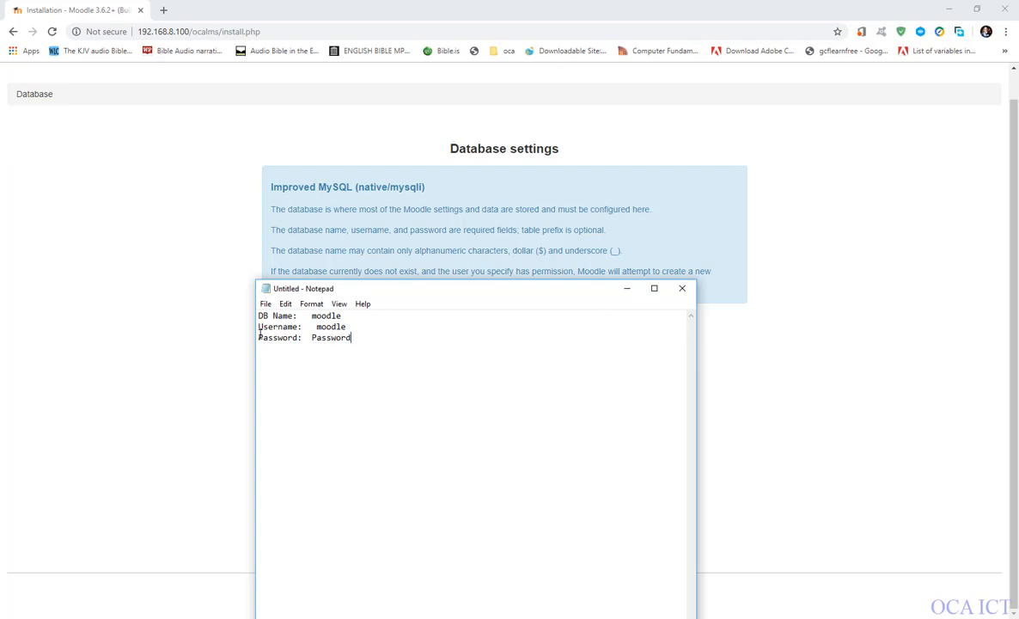
pyautogui.click(628, 288)
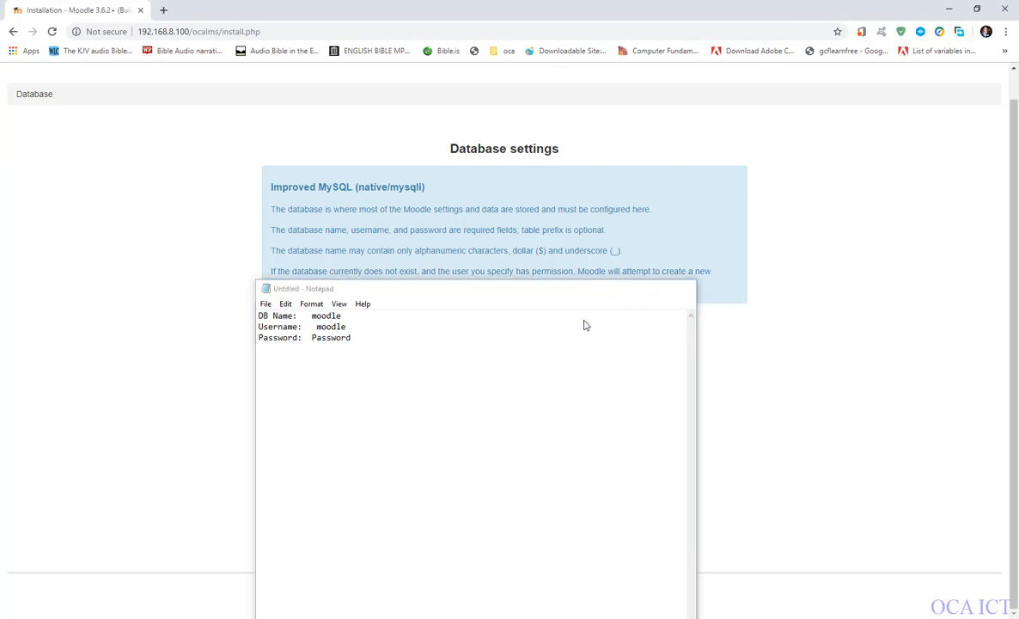
# Enter moodle as the database user, fill in the database password, and submit the database settings.
pyautogui.click(462, 397)
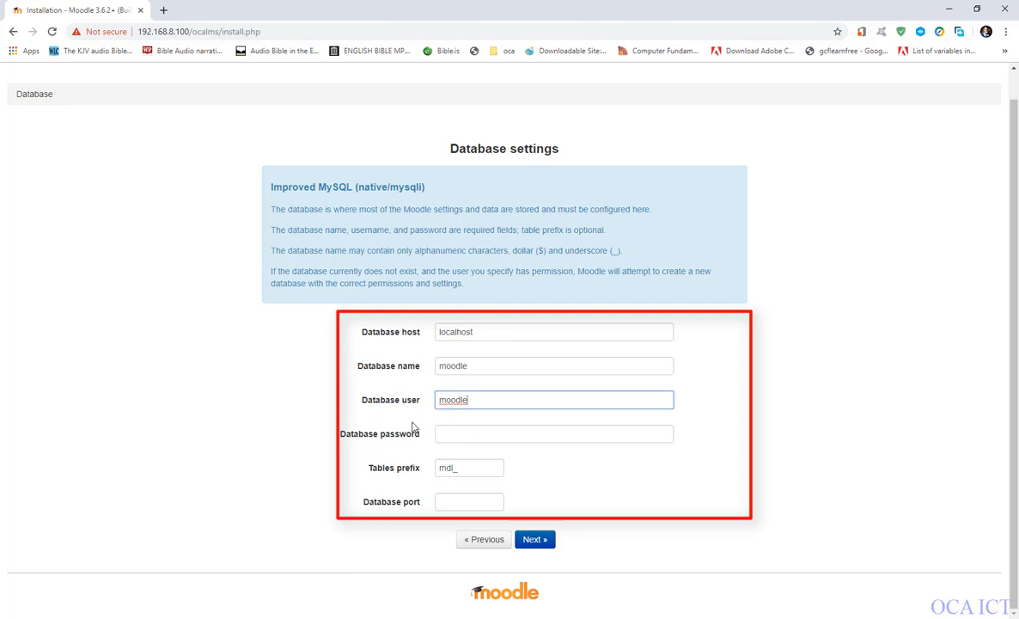
pyautogui.click(444, 433)
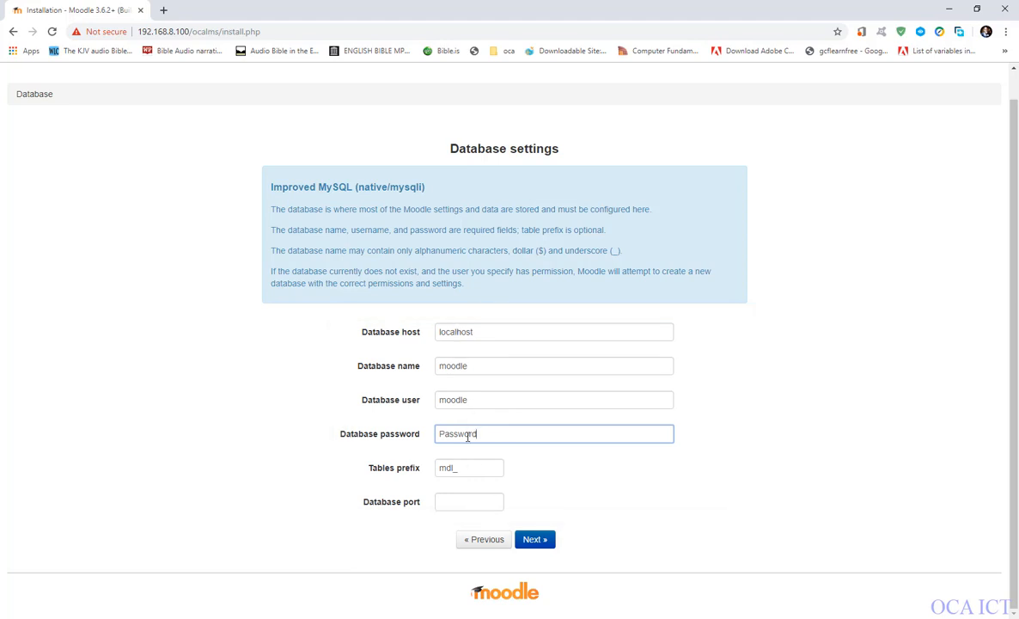
pyautogui.click(533, 543)
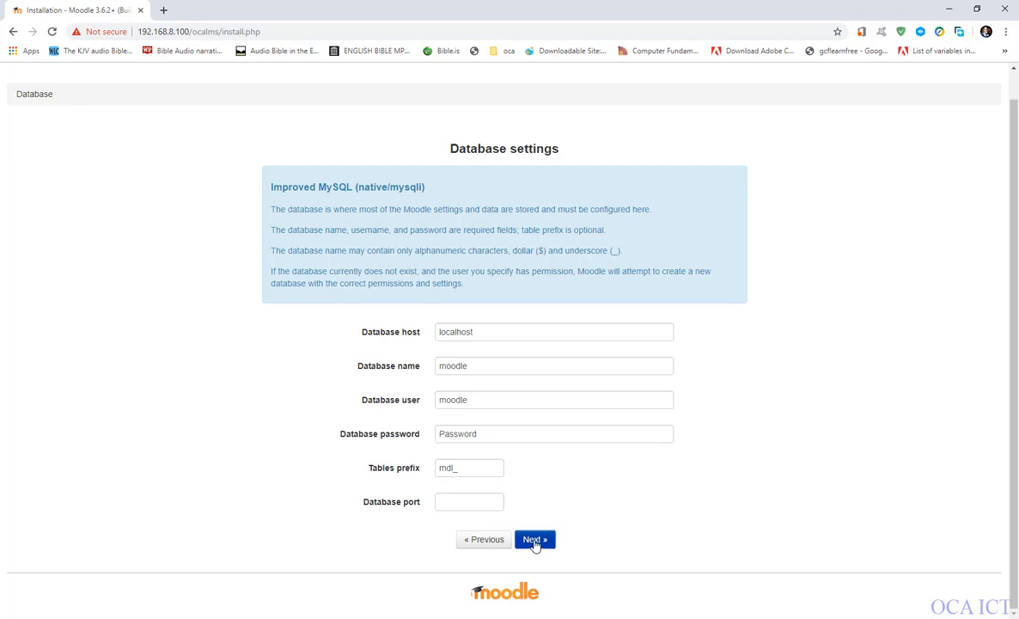
pyautogui.click(535, 545)
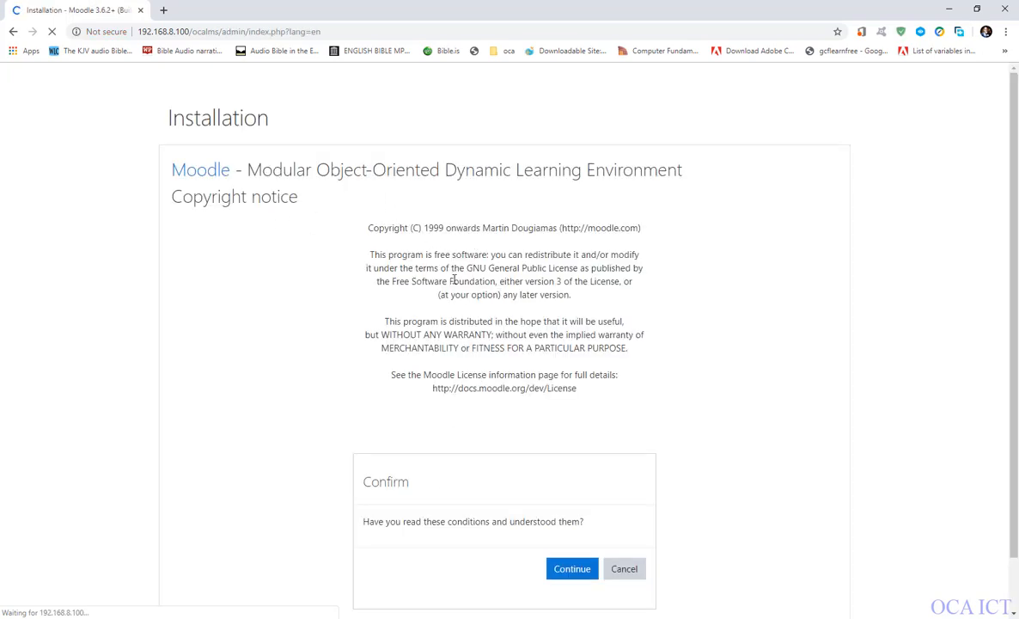
# Read through the Moodle copyright notice and accept its conditions to continue to the server checks.
pyautogui.scroll(-1, 311, 311)
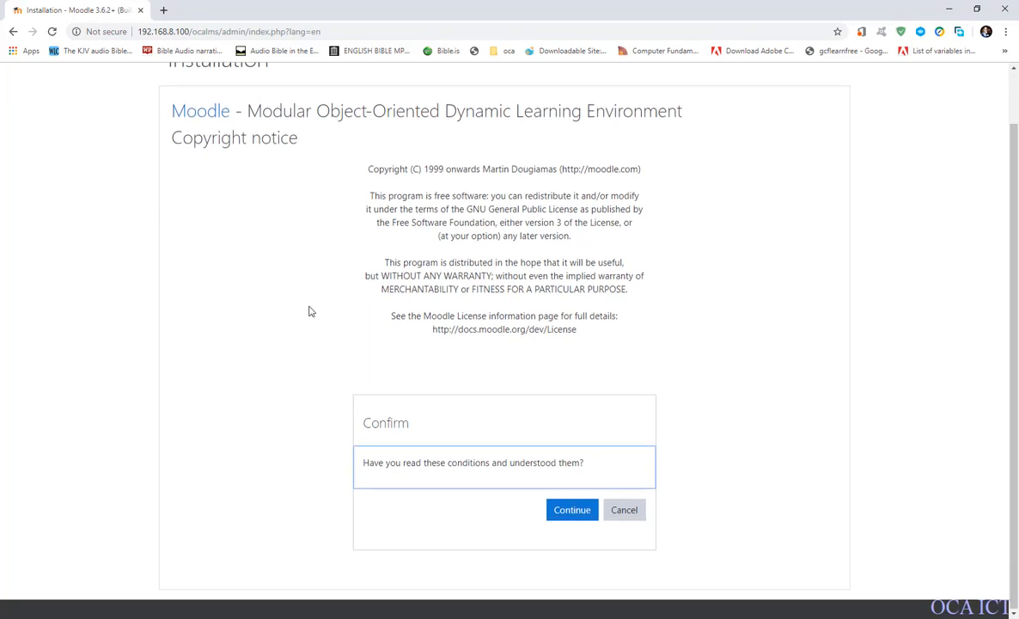
pyautogui.scroll(1, 551, 307)
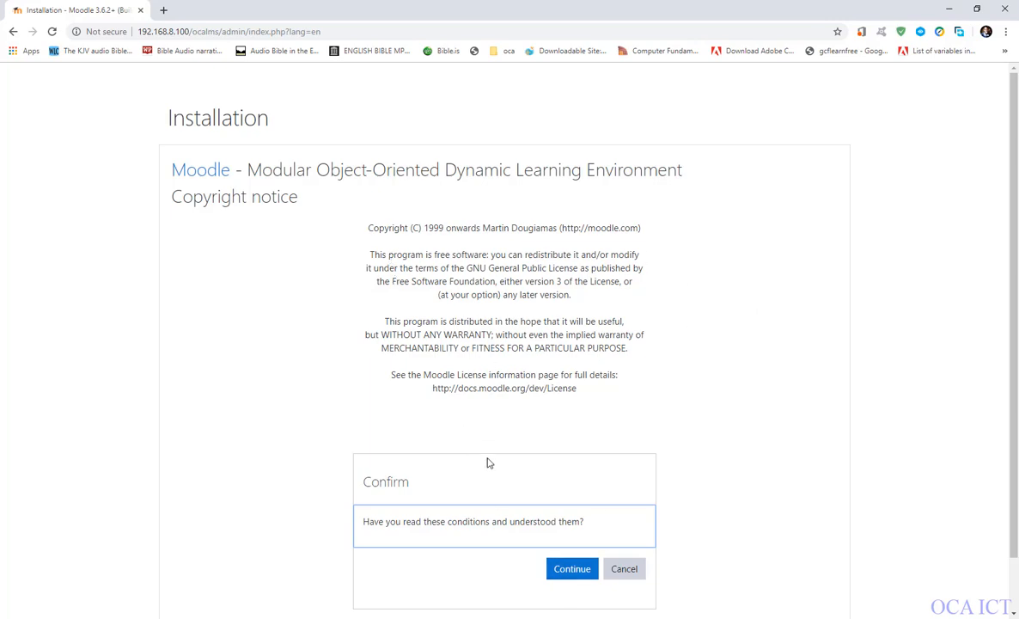
pyautogui.click(566, 574)
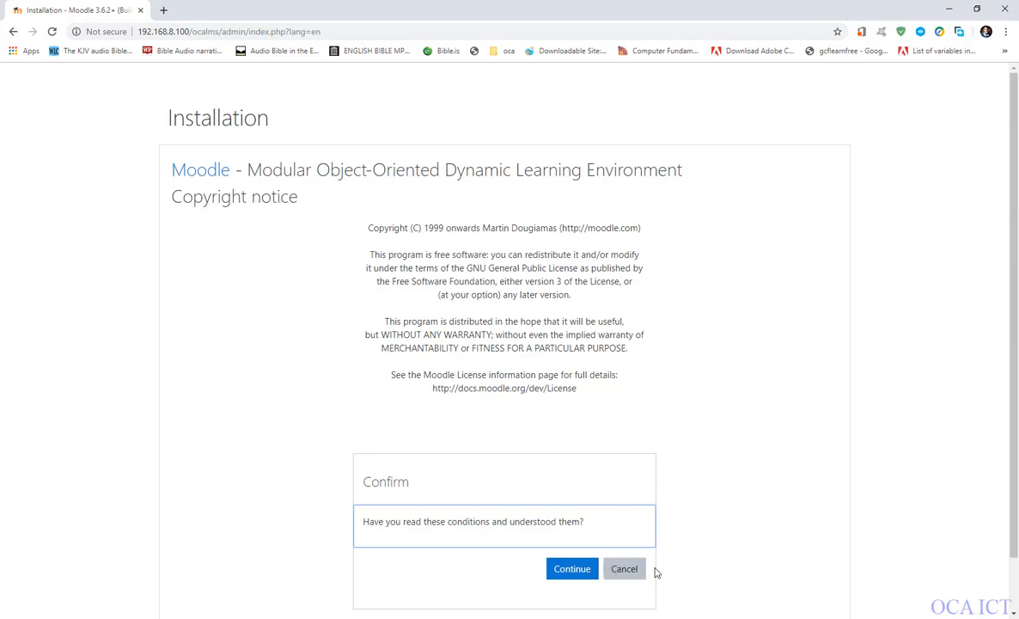
pyautogui.click(567, 576)
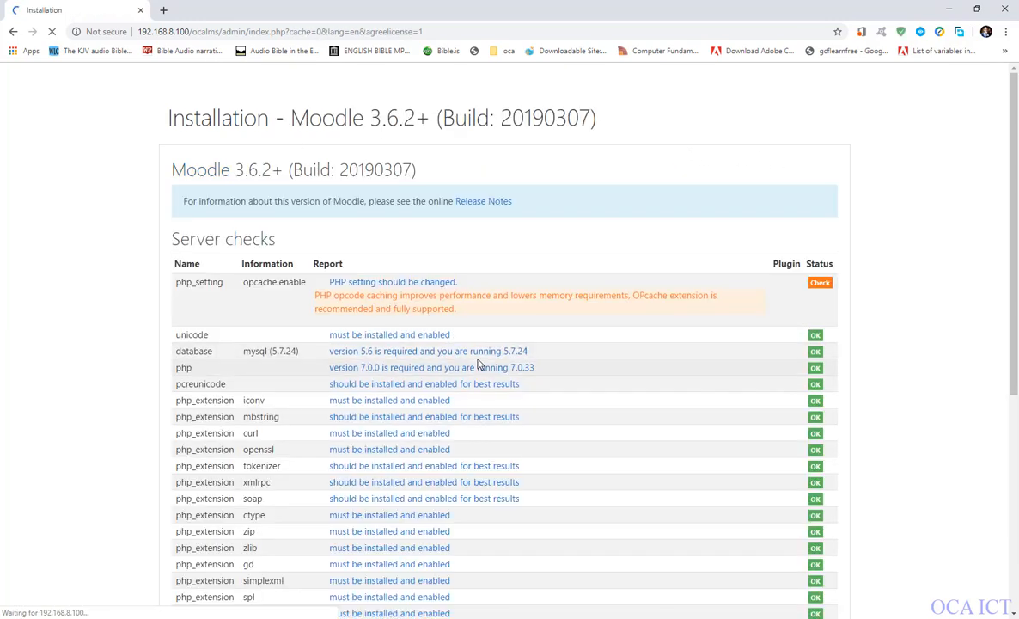
# Examine the server checks and other checks, including the items flagged for attention and the overall environment result.
pyautogui.scroll(-5, 481, 357)
pyautogui.scroll(5, 506, 344)
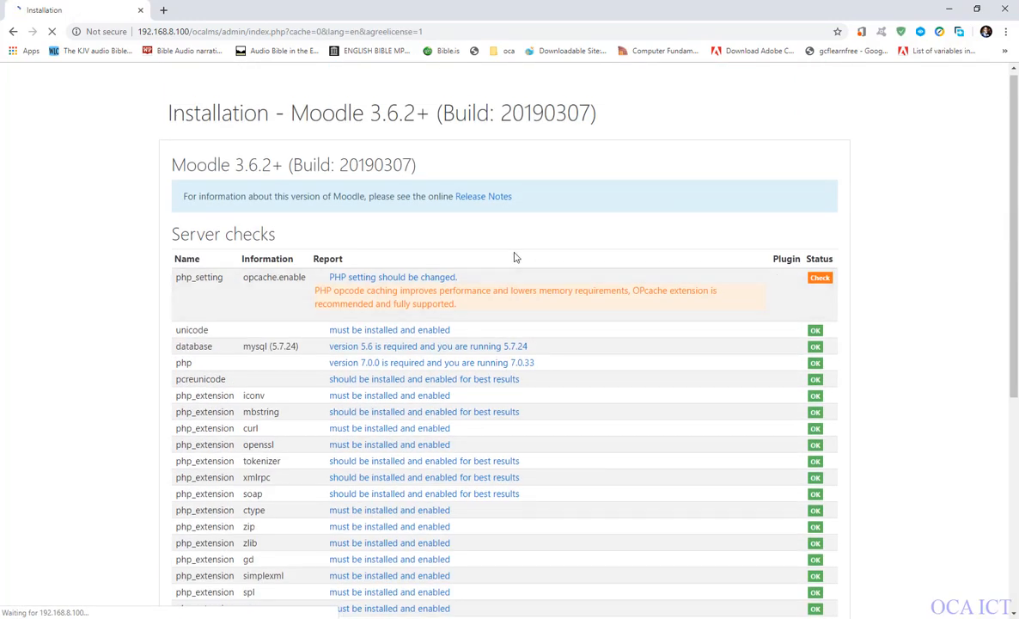
pyautogui.scroll(-5, 400, 404)
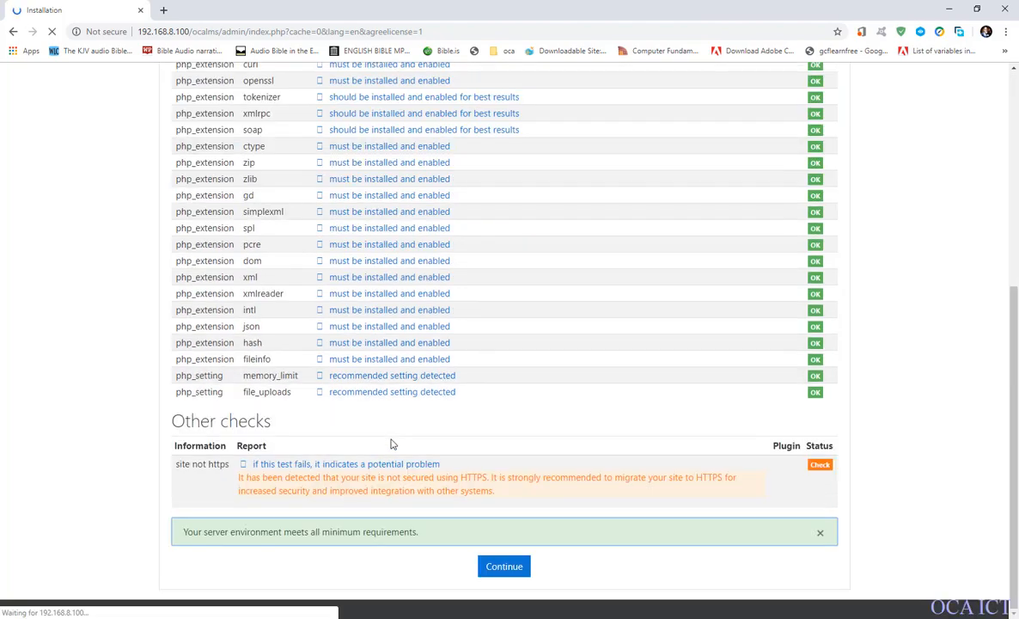
pyautogui.scroll(5, 391, 443)
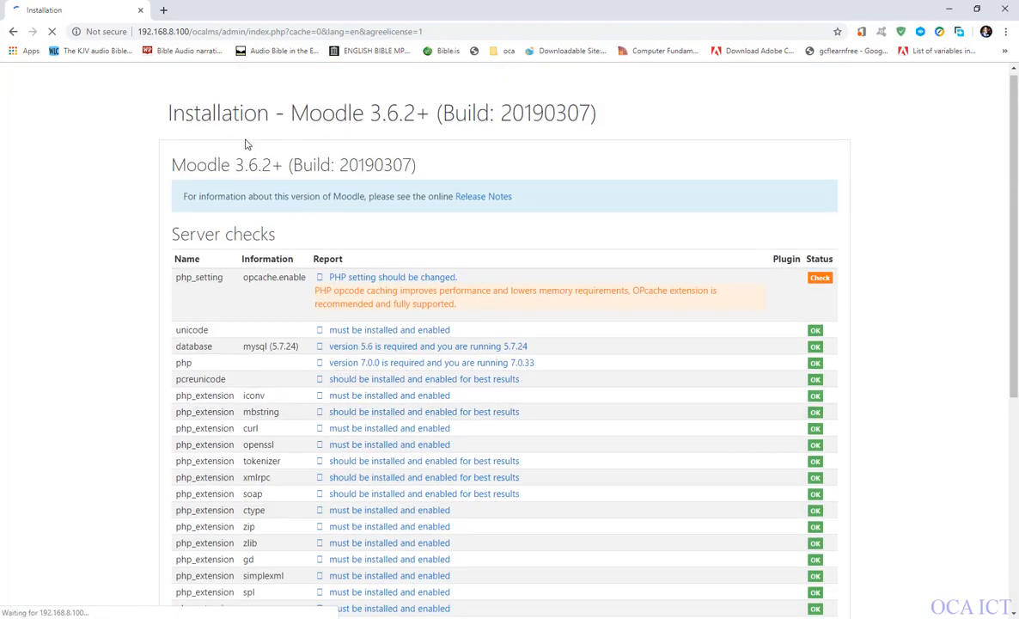
pyautogui.scroll(-4, 370, 334)
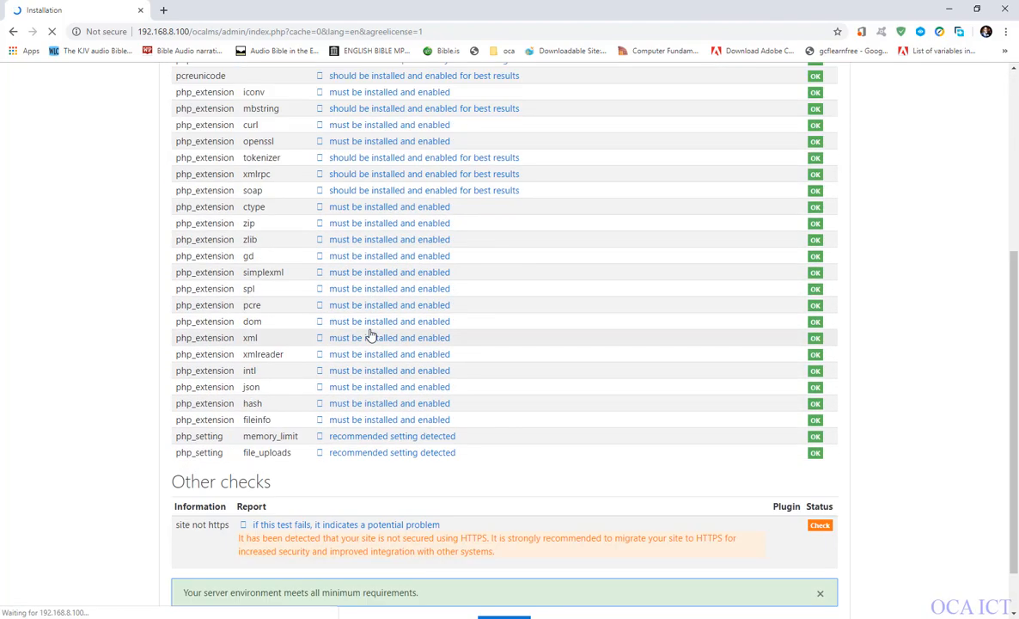
pyautogui.scroll(-1, 371, 334)
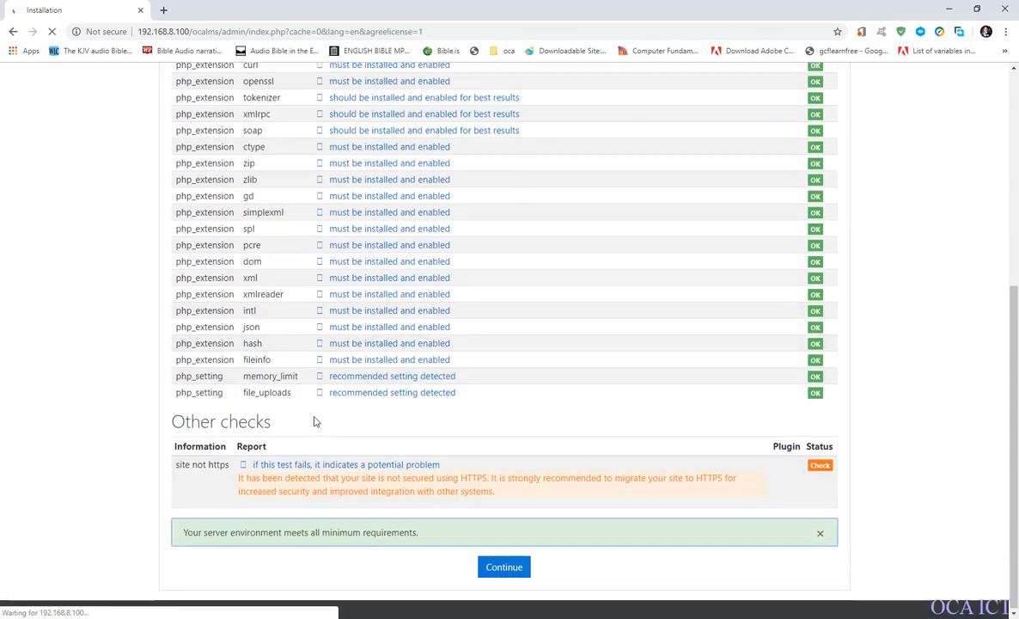
pyautogui.scroll(5, 314, 421)
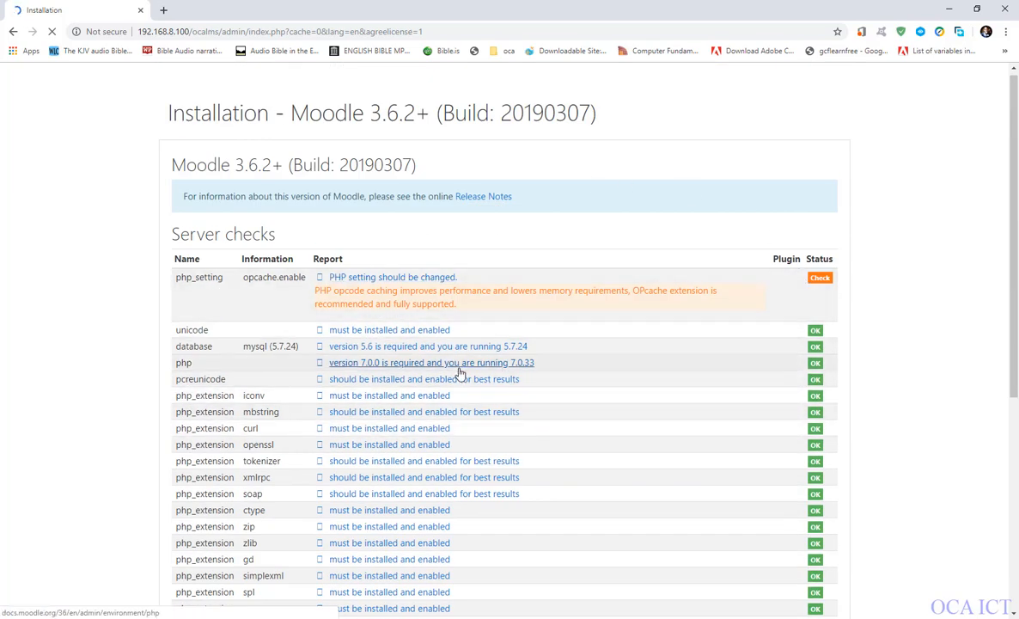
pyautogui.scroll(-3, 899, 358)
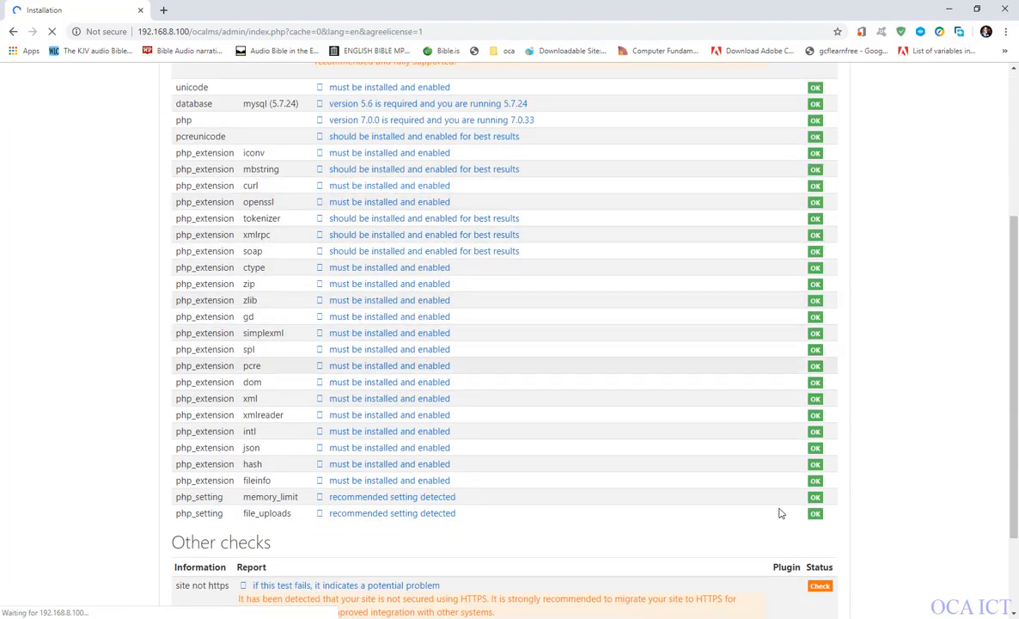
pyautogui.scroll(2, 799, 475)
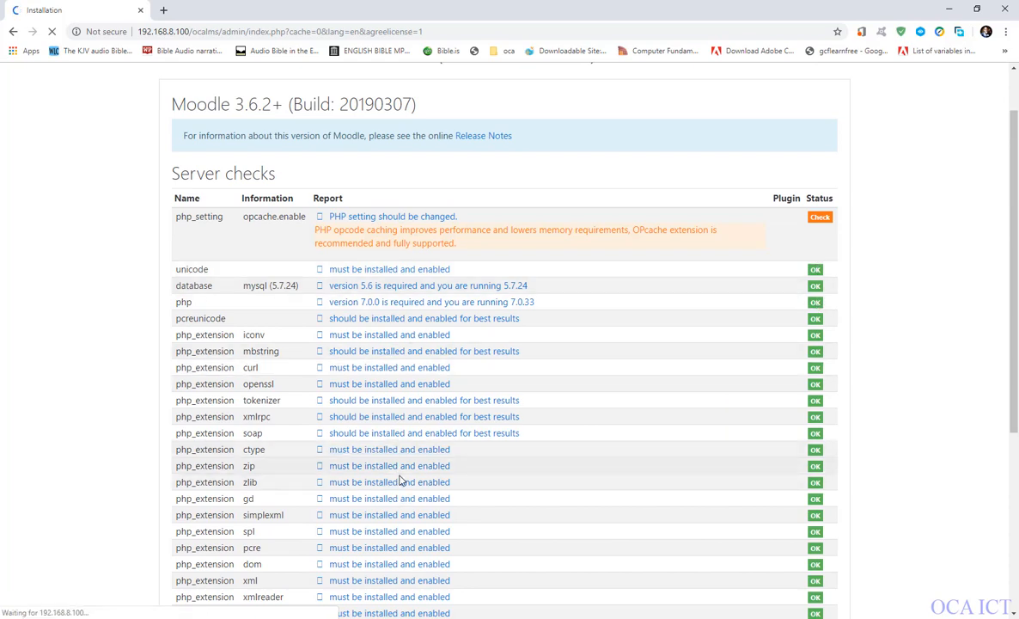
pyautogui.scroll(-4, 375, 388)
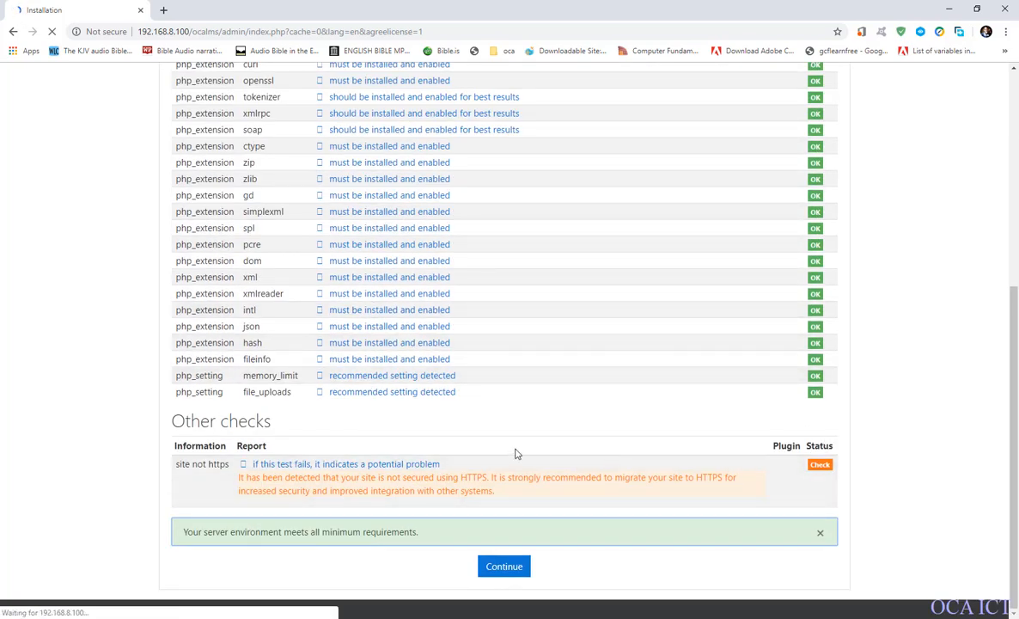
pyautogui.scroll(2, 817, 356)
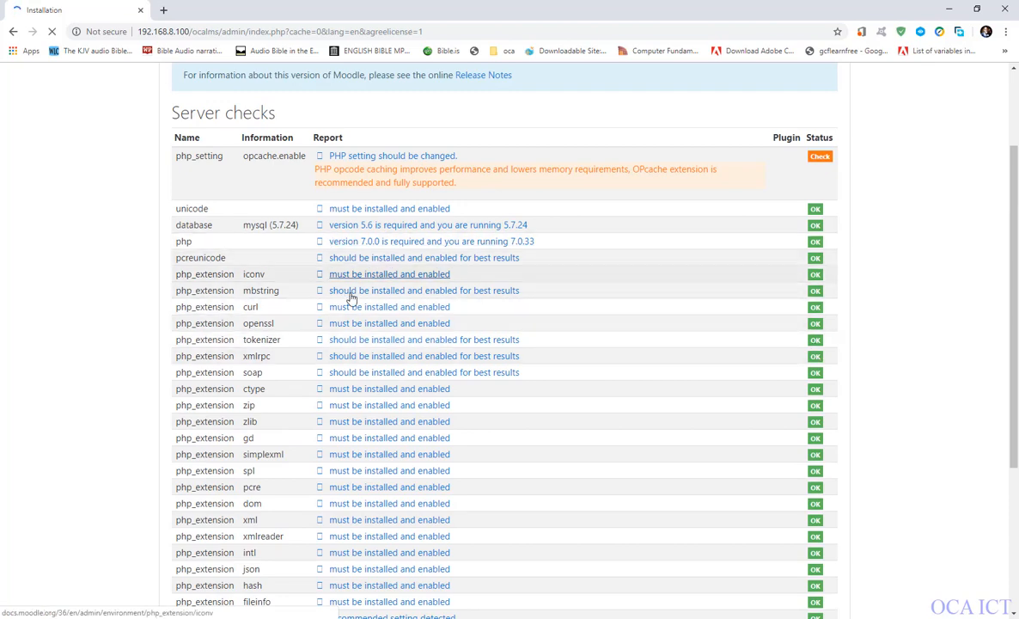
pyautogui.scroll(-3, 466, 353)
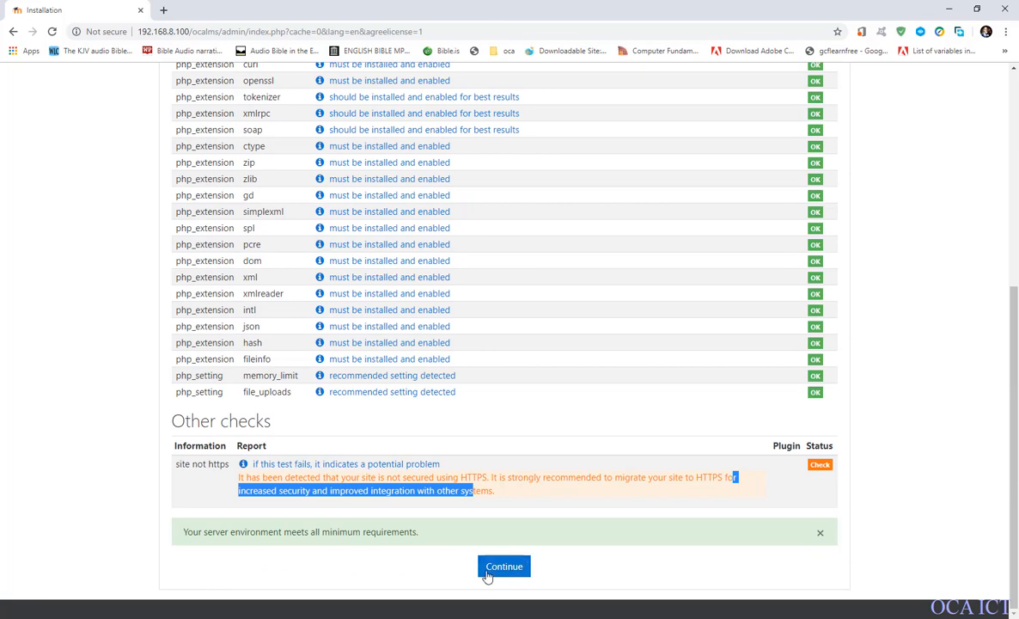
# Continue past the server checks to start the Moodle installation and open a new browser tab.
pyautogui.click(505, 567)
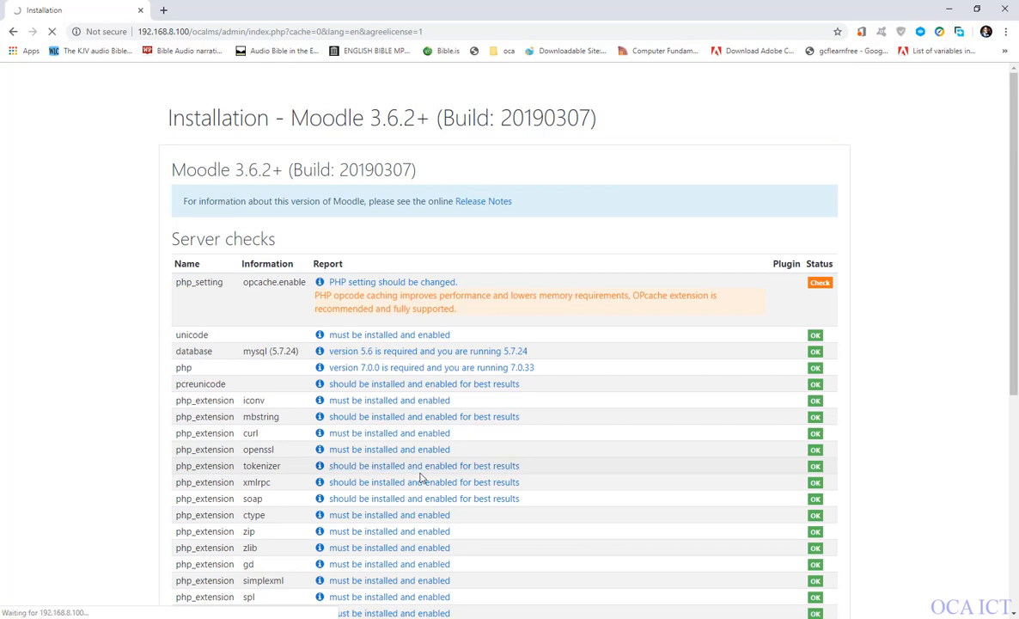
pyautogui.scroll(-4, 421, 478)
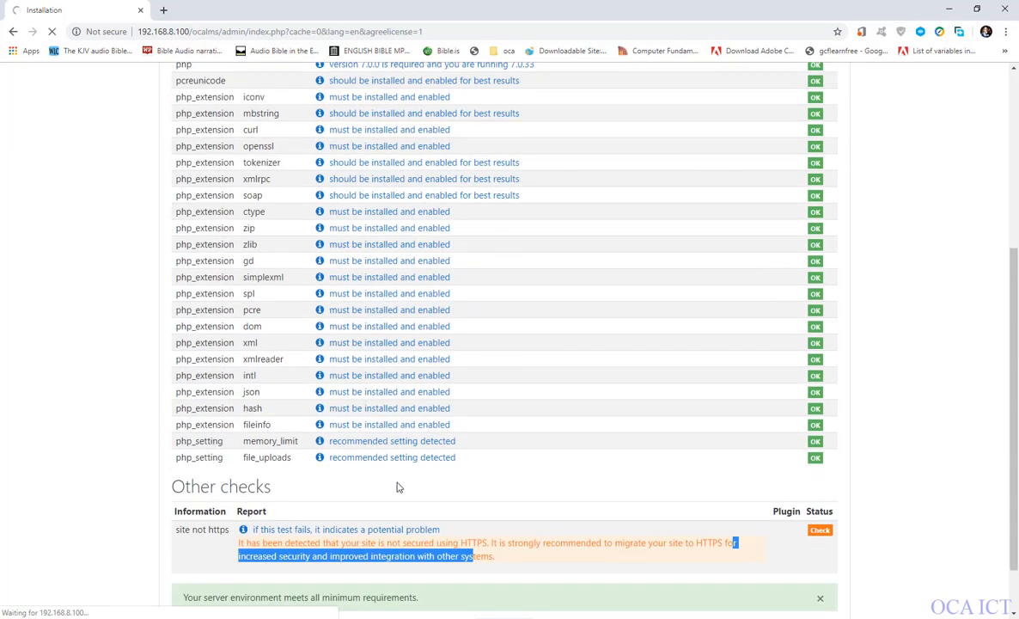
pyautogui.scroll(-1, 519, 418)
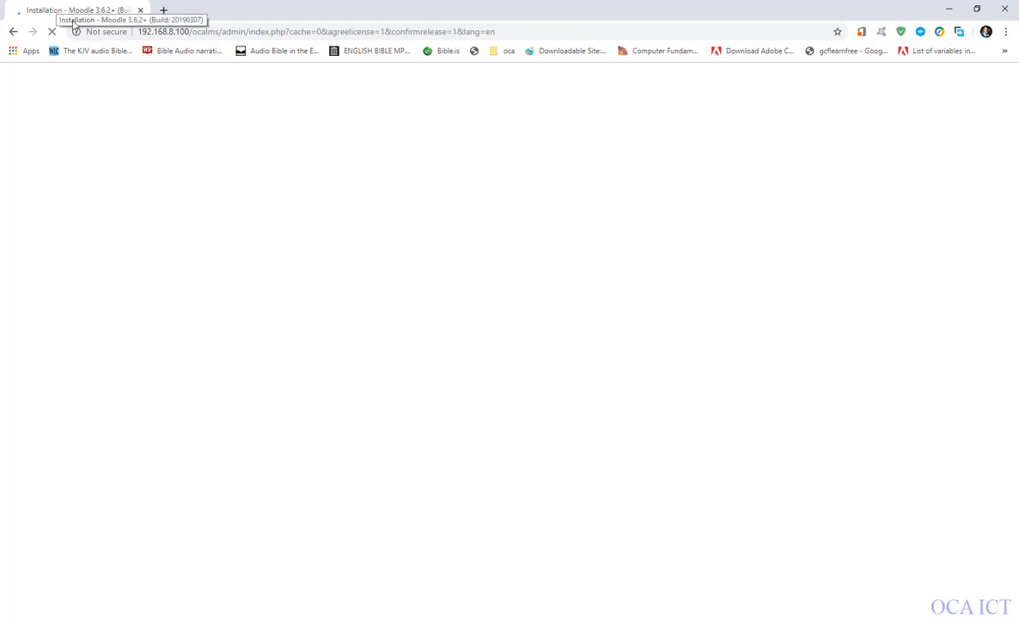
pyautogui.click(164, 10)
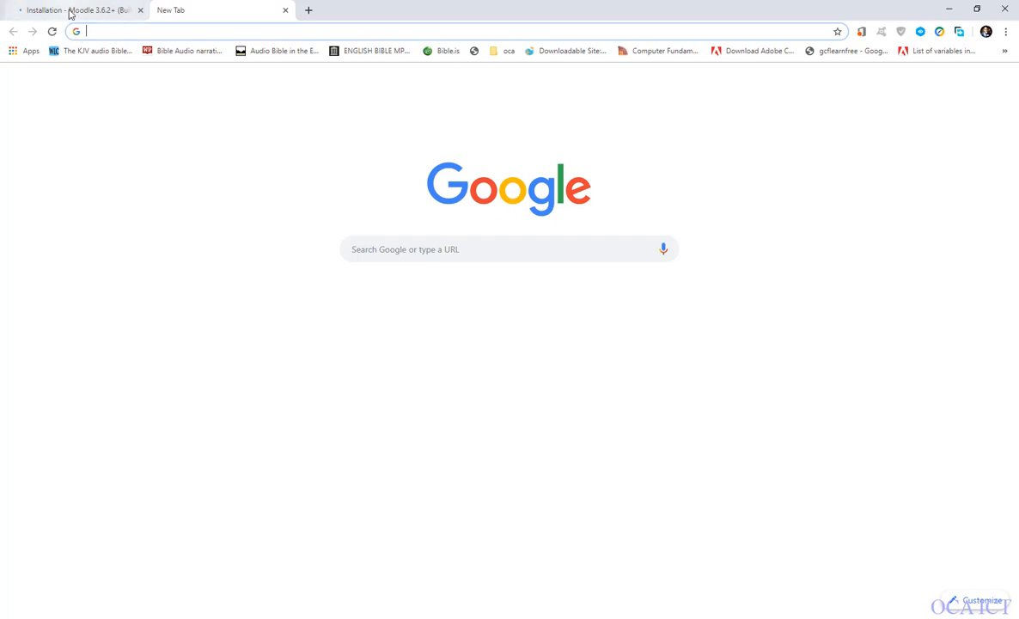
# Return to the Moodle installation page and check the status of the system, availability, question type and activity module components.
pyautogui.click(70, 12)
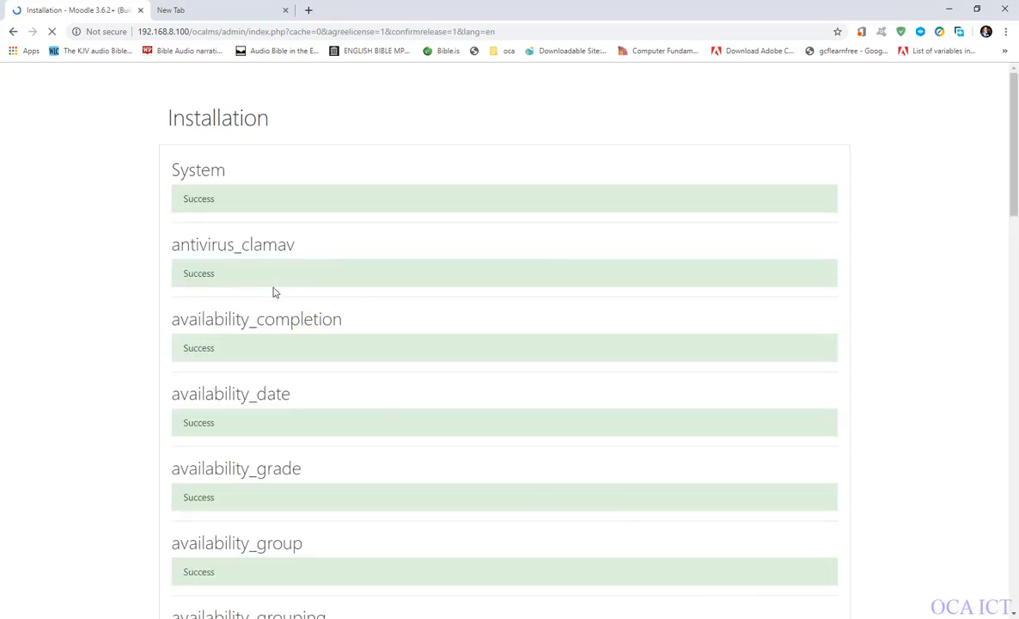
pyautogui.scroll(-5, 281, 369)
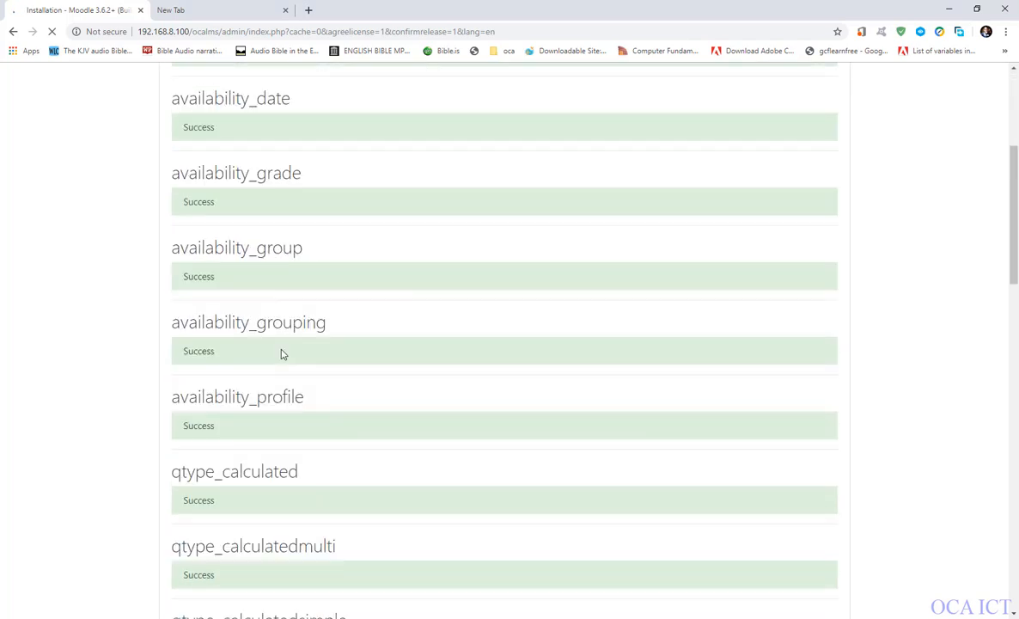
pyautogui.scroll(-12, 283, 354)
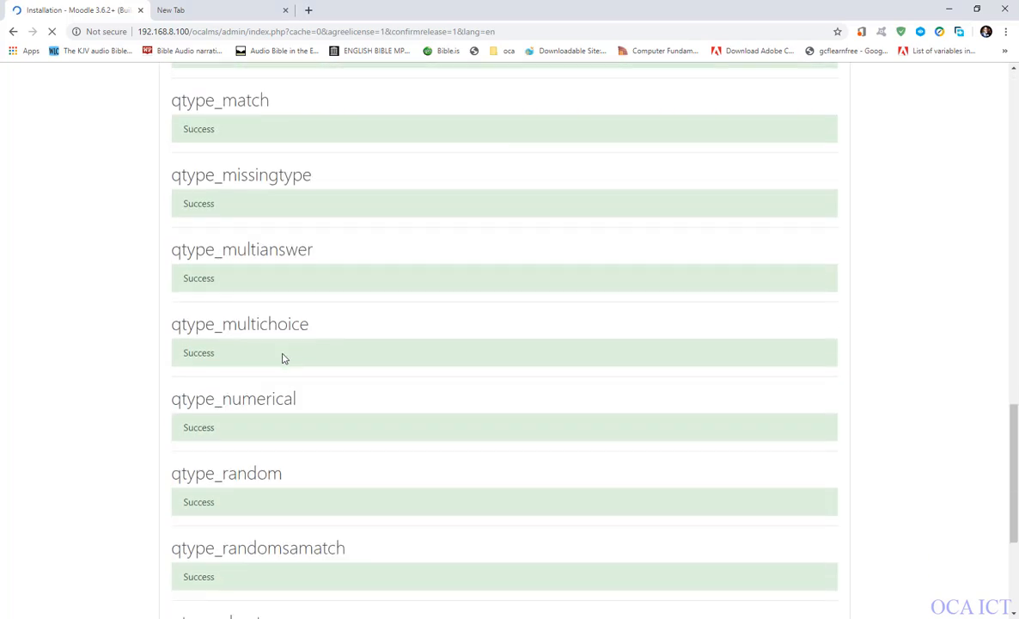
pyautogui.scroll(-4, 284, 358)
pyautogui.scroll(9, 285, 481)
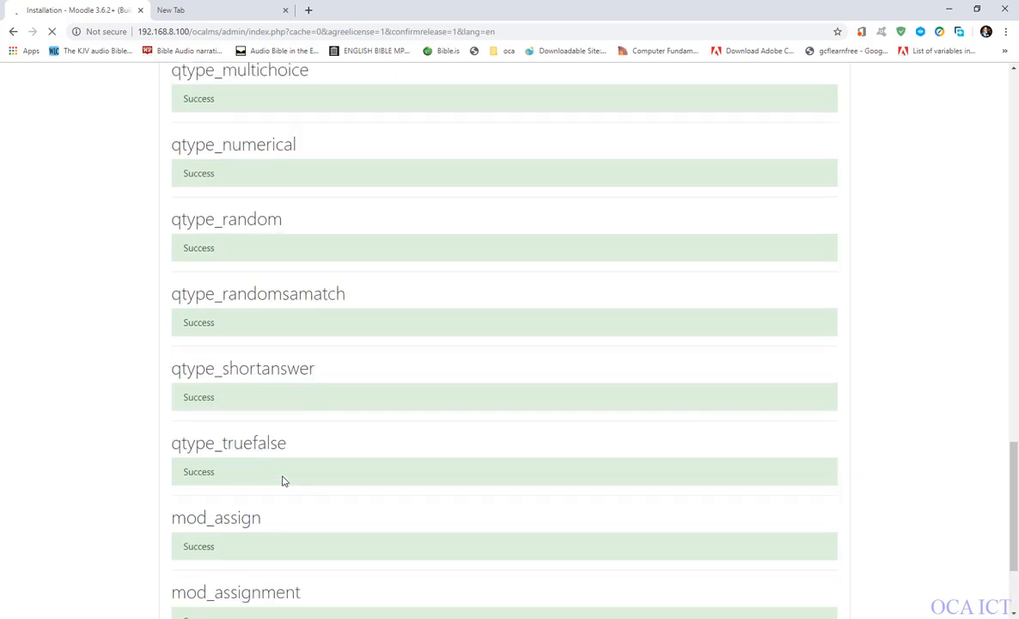
pyautogui.scroll(5, 266, 206)
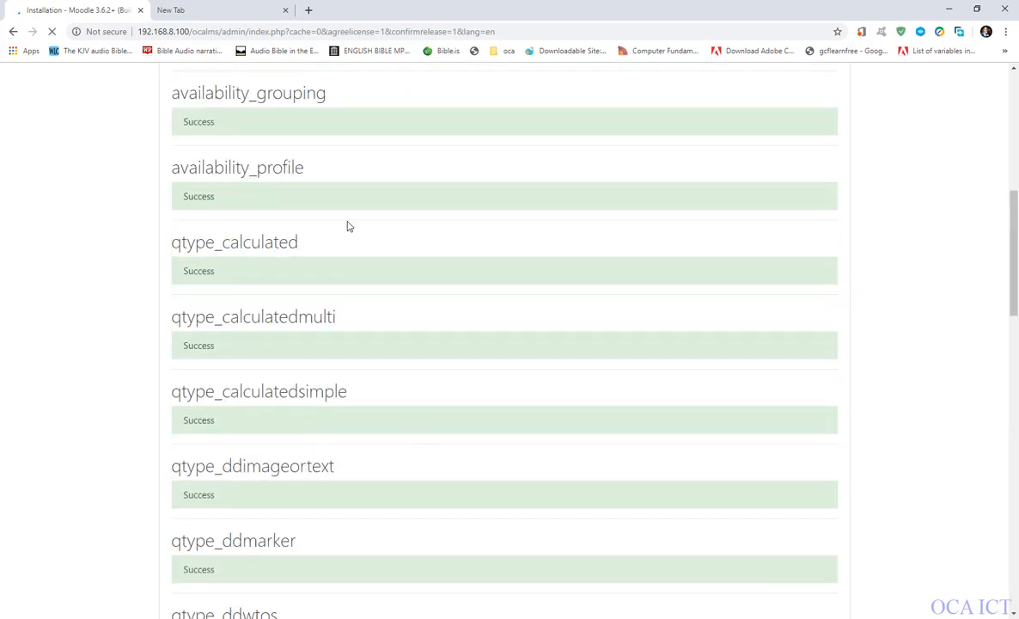
pyautogui.scroll(6, 321, 306)
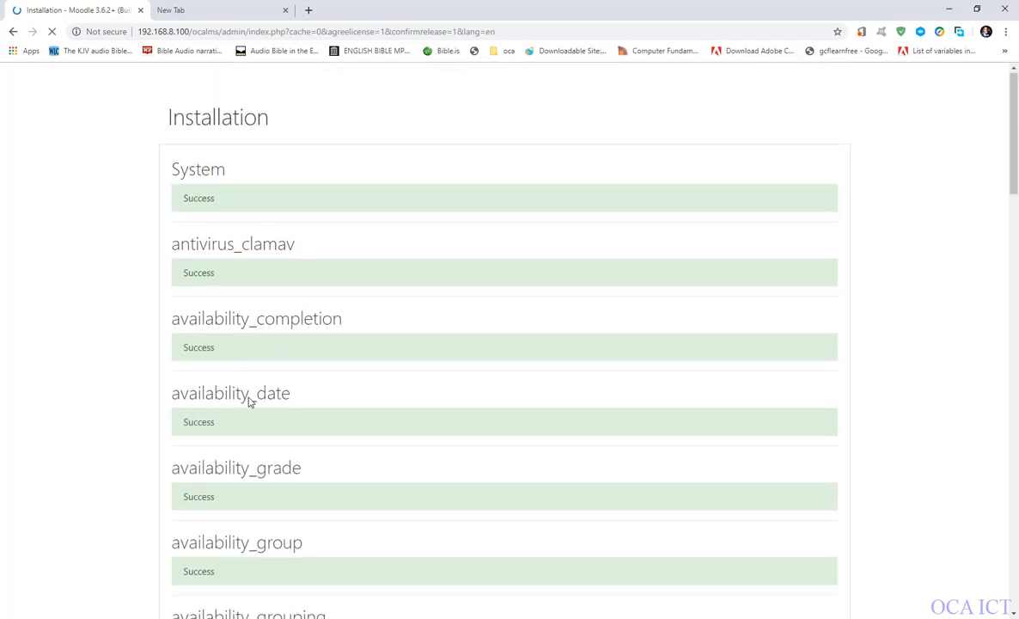
pyautogui.scroll(-10, 250, 402)
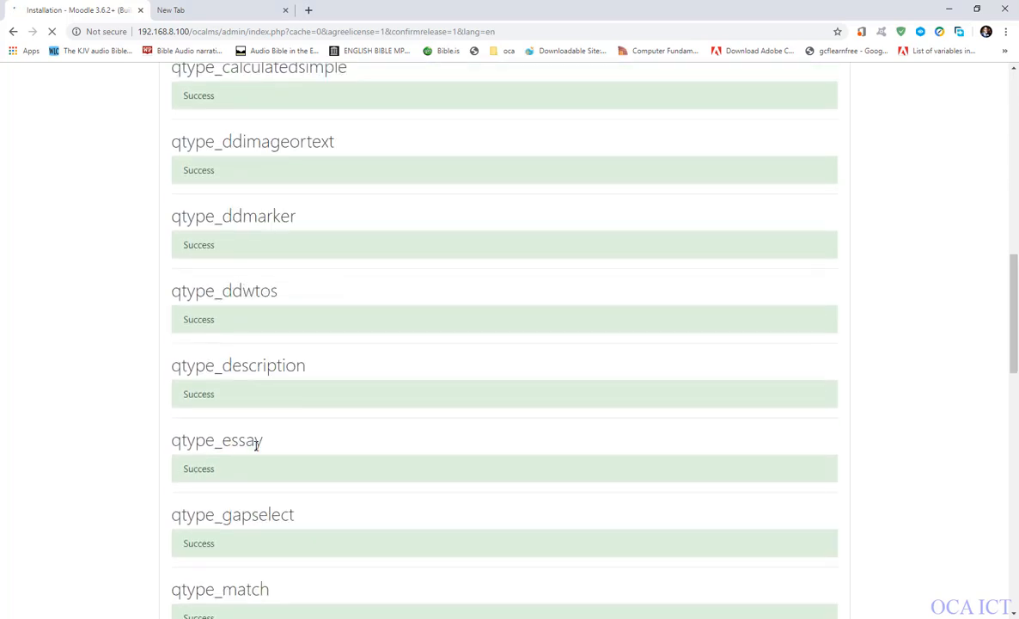
pyautogui.scroll(-13, 256, 447)
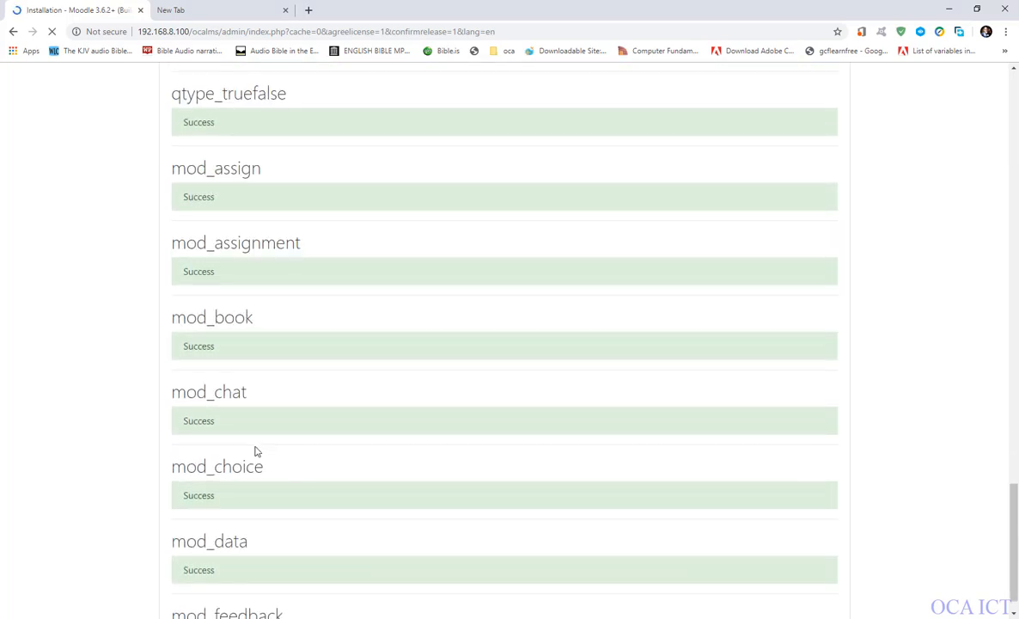
pyautogui.scroll(-1, 249, 473)
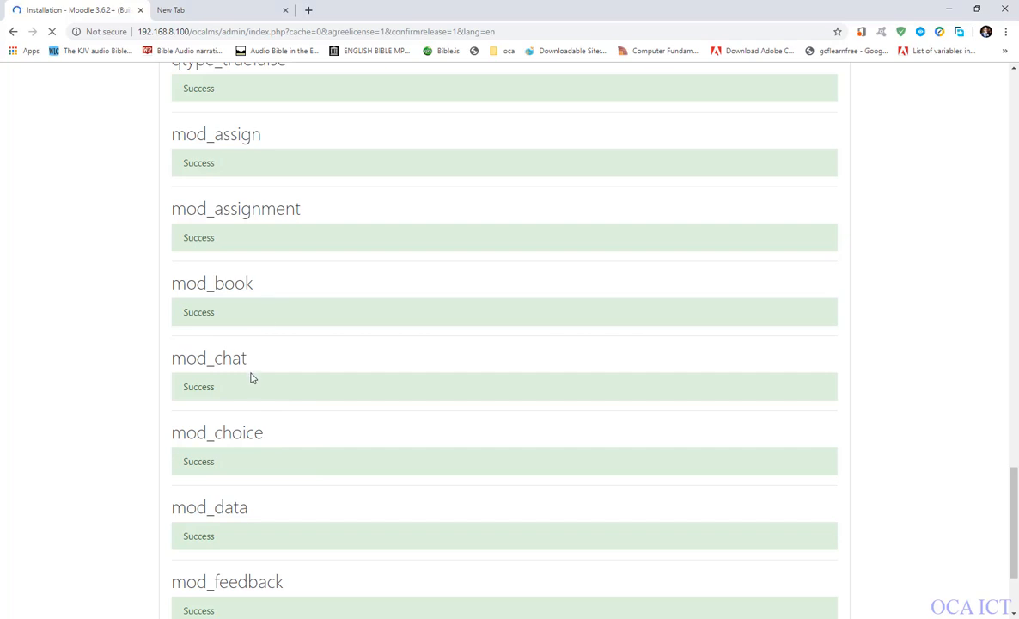
pyautogui.scroll(-2, 260, 427)
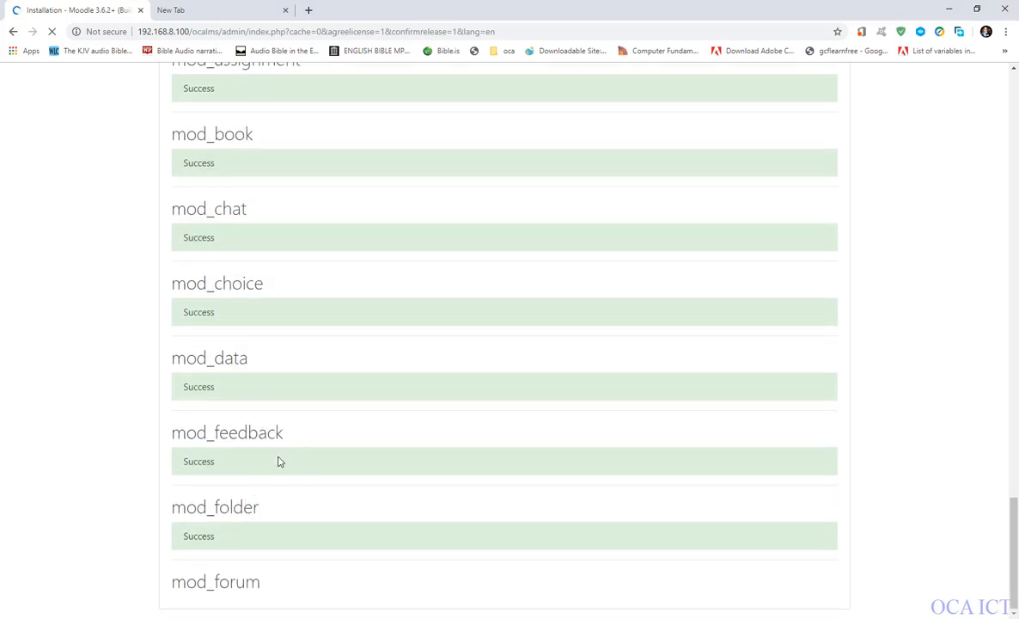
pyautogui.scroll(10, 277, 461)
pyautogui.scroll(-4, 279, 456)
pyautogui.scroll(-5, 278, 456)
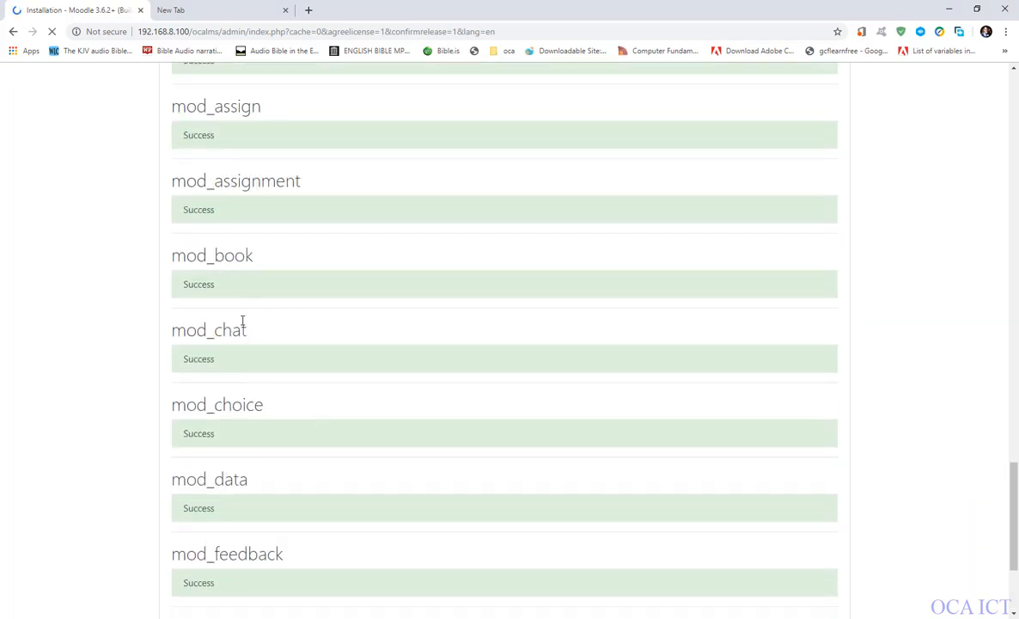
pyautogui.scroll(-3, 283, 578)
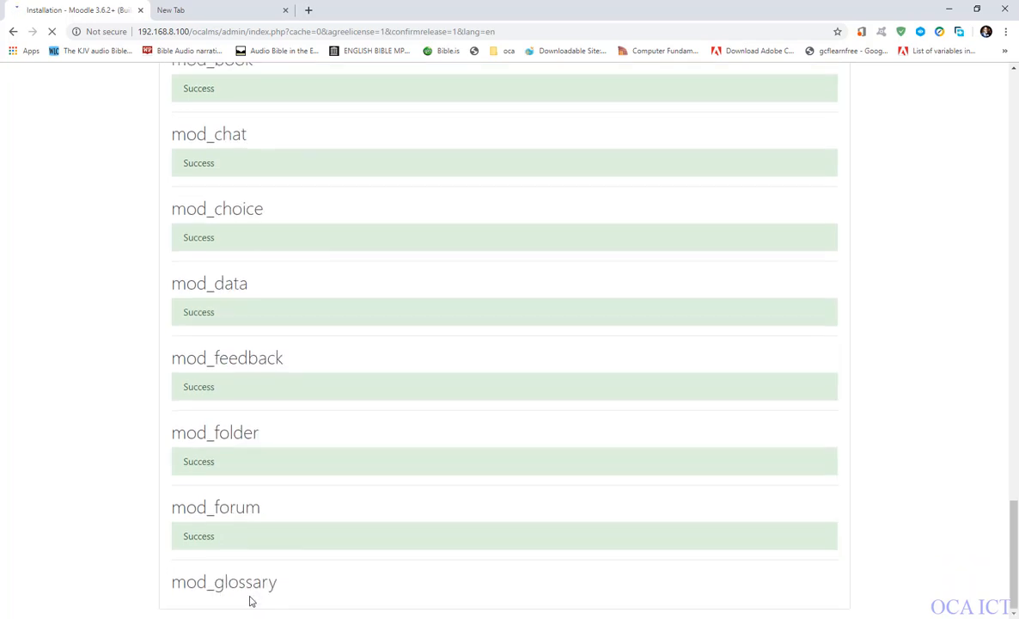
pyautogui.scroll(8, 56, 463)
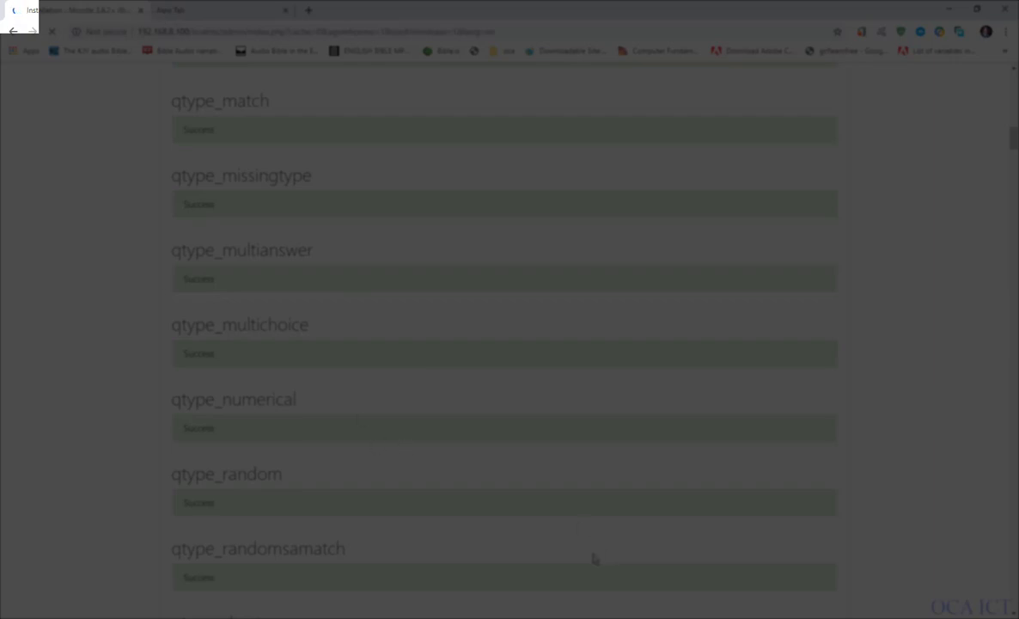
# Examine the installation status of the enrolment, block, format, report, repository and question behaviour plugins.
pyautogui.scroll(-20, 355, 433)
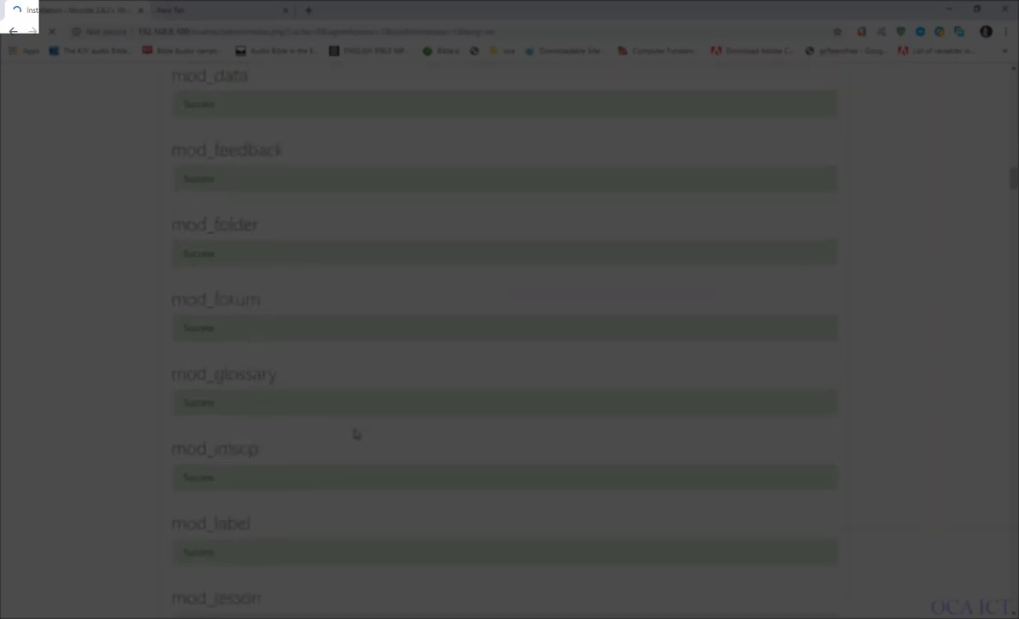
pyautogui.scroll(-20, 356, 433)
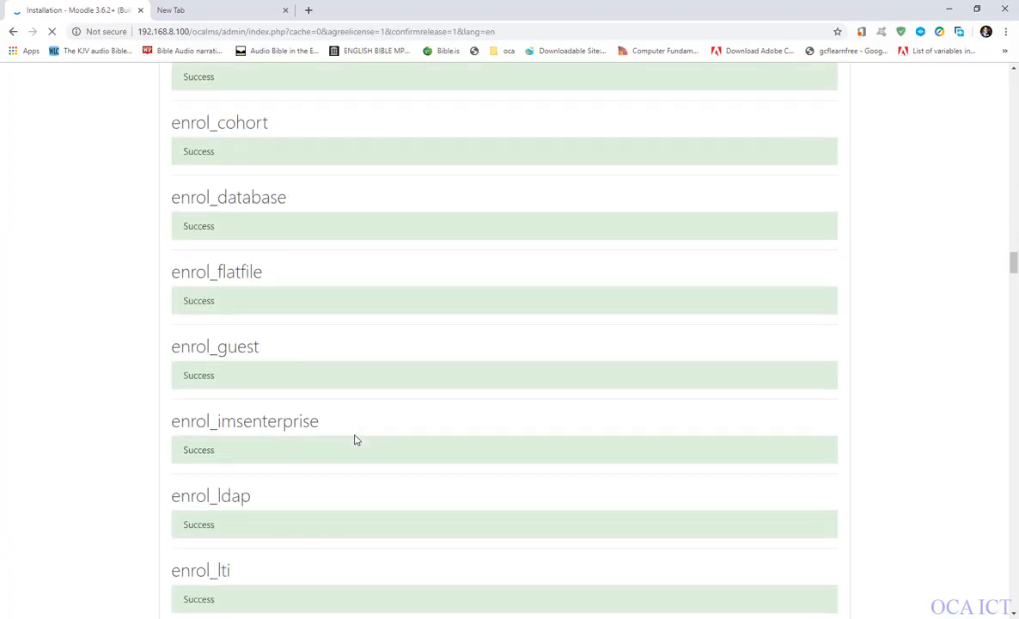
pyautogui.scroll(-20, 356, 443)
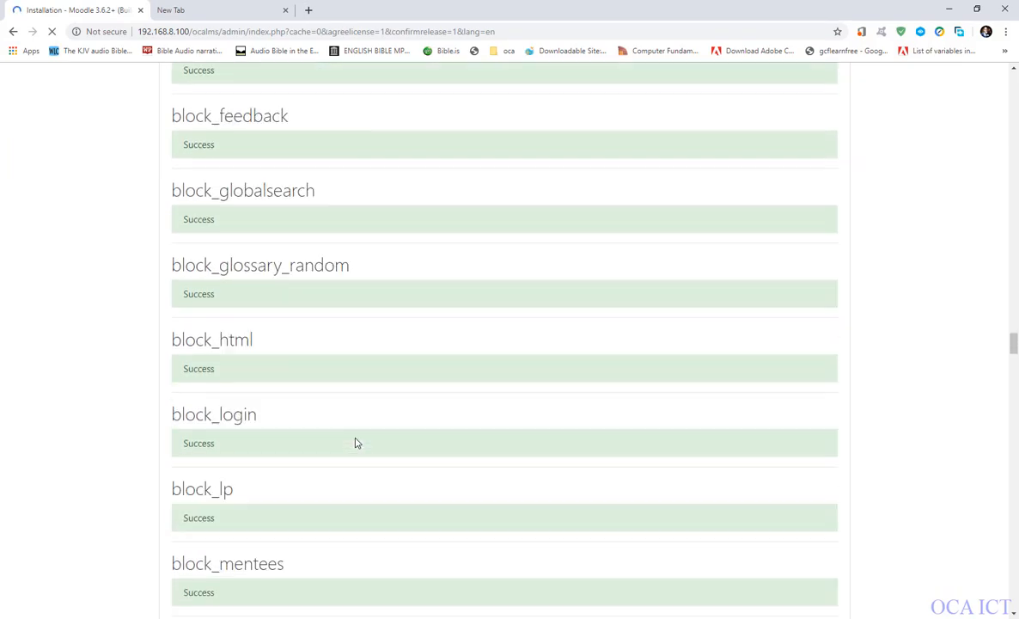
pyautogui.scroll(-11, 356, 443)
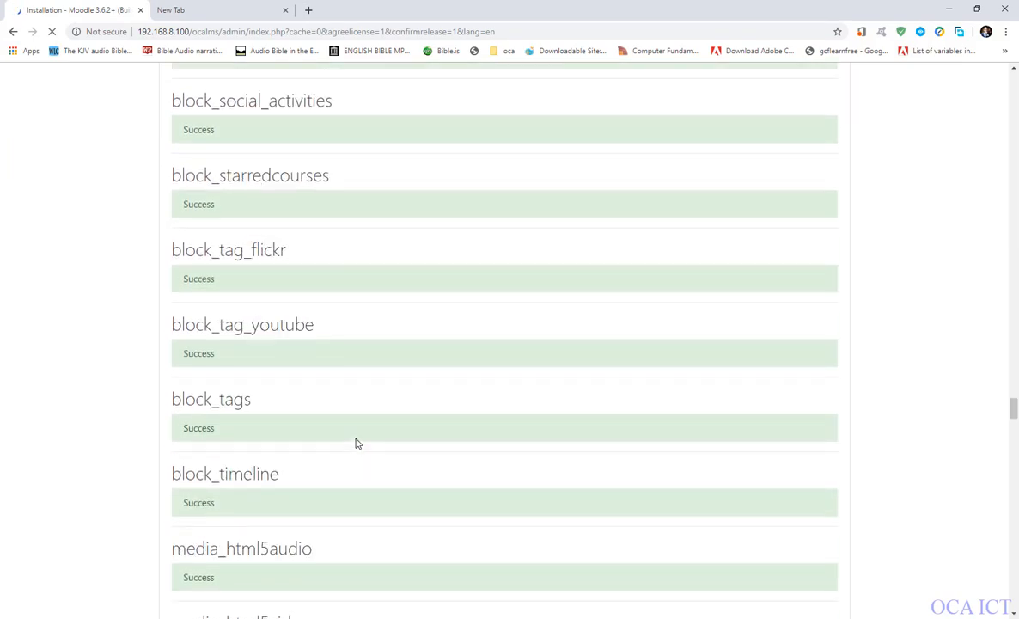
pyautogui.scroll(-20, 356, 443)
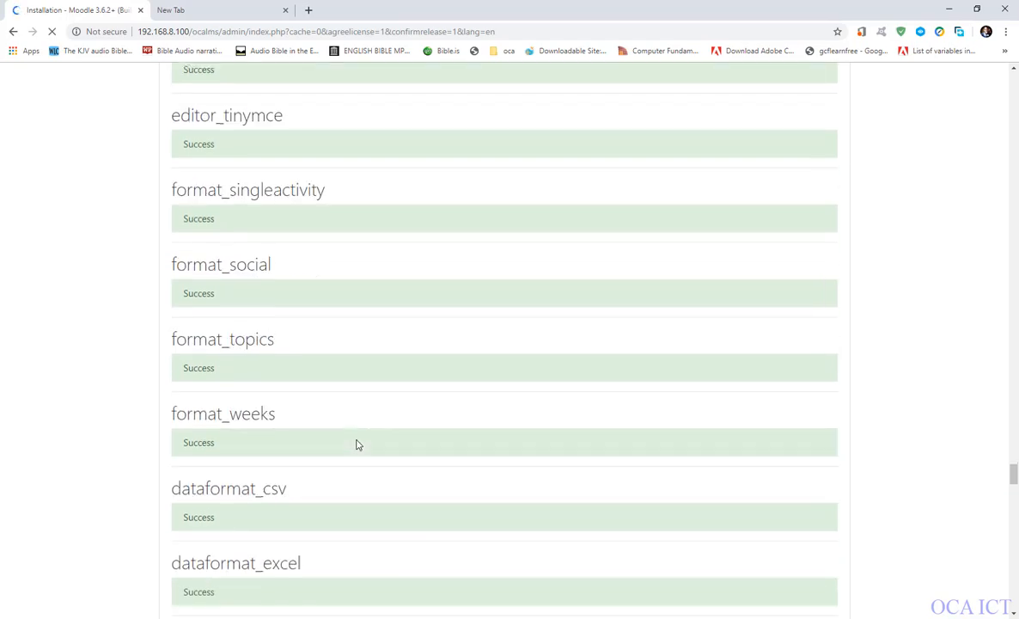
pyautogui.scroll(-20, 358, 444)
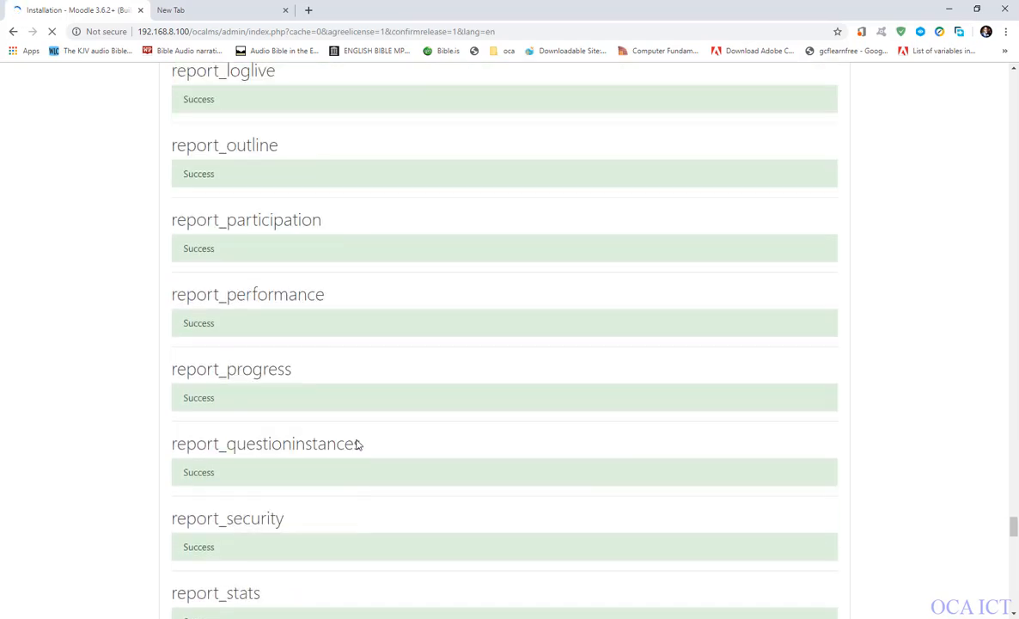
pyautogui.scroll(-20, 358, 444)
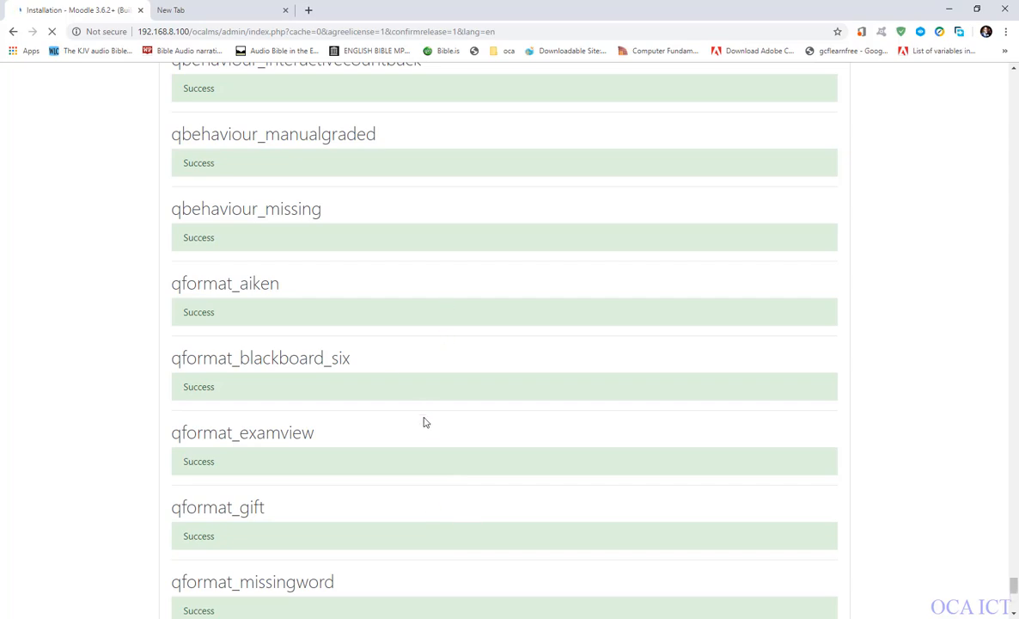
pyautogui.scroll(5, 424, 422)
pyautogui.scroll(12, 419, 385)
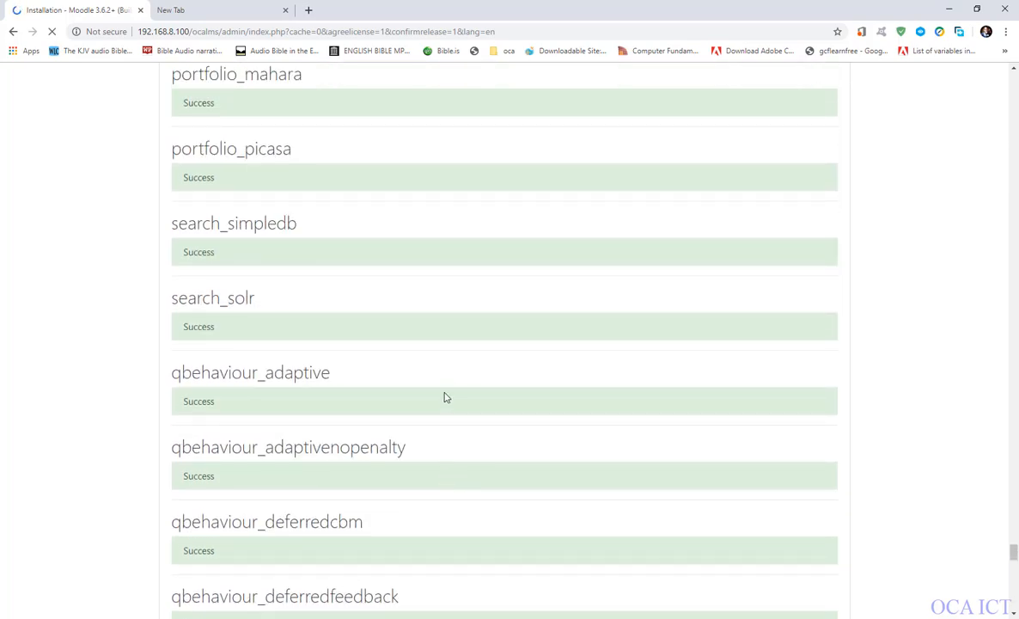
pyautogui.scroll(14, 288, 376)
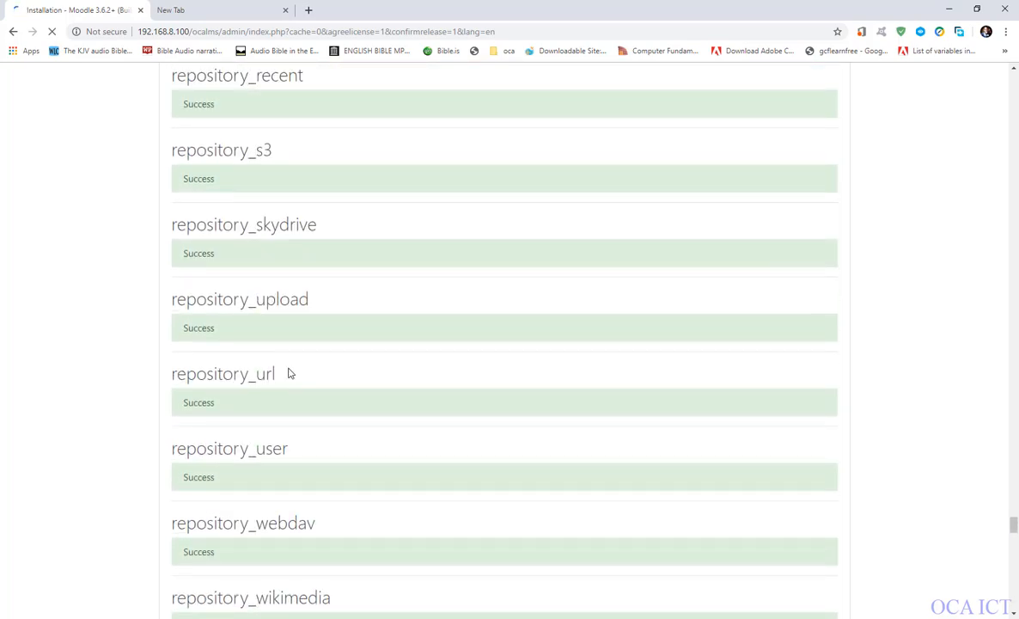
pyautogui.scroll(6, 287, 387)
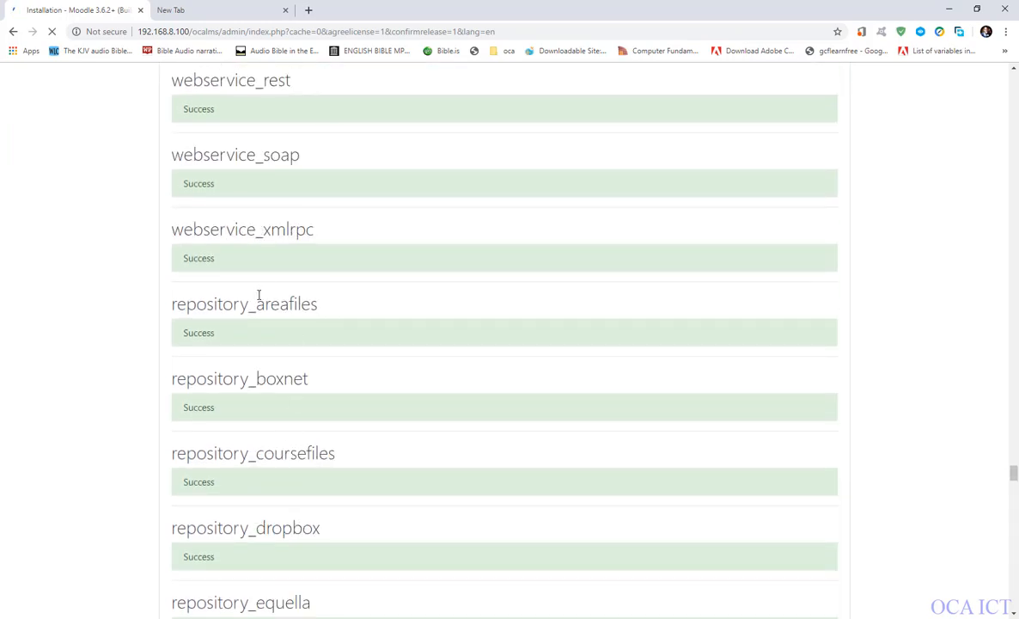
pyautogui.scroll(15, 260, 292)
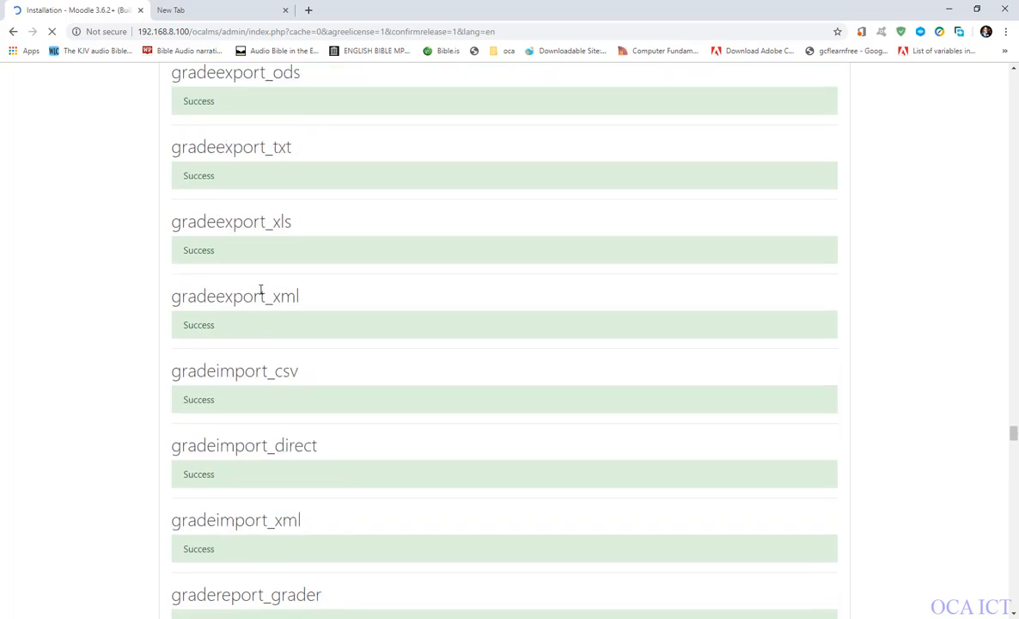
pyautogui.scroll(14, 260, 290)
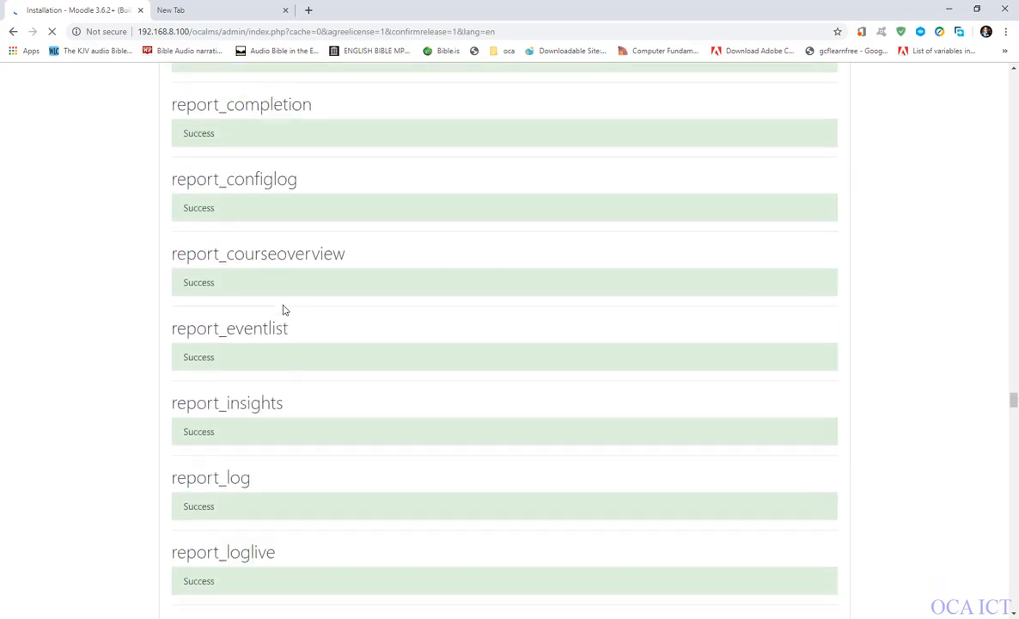
pyautogui.scroll(16, 262, 348)
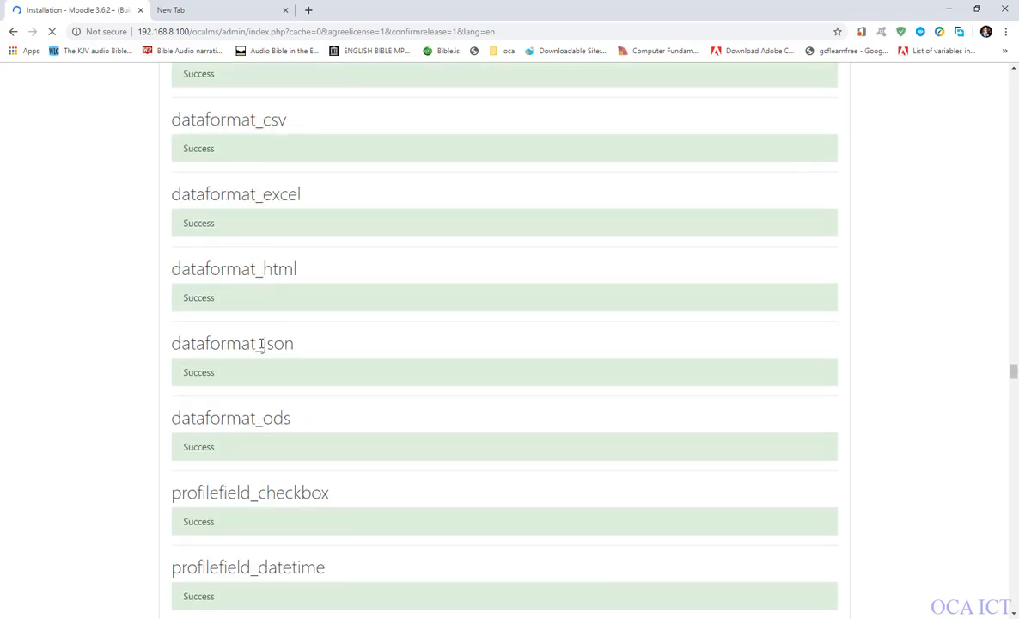
# Review the remaining installation entries, from the reports and grading forms to the question formats, admin tools and cache stores.
pyautogui.scroll(-15, 262, 347)
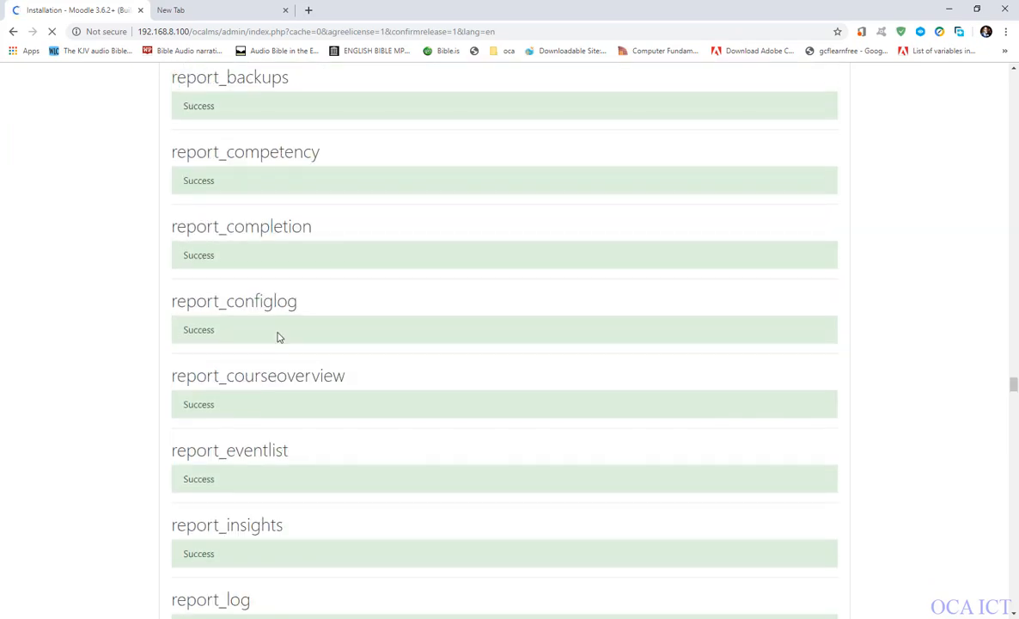
pyautogui.scroll(-20, 279, 334)
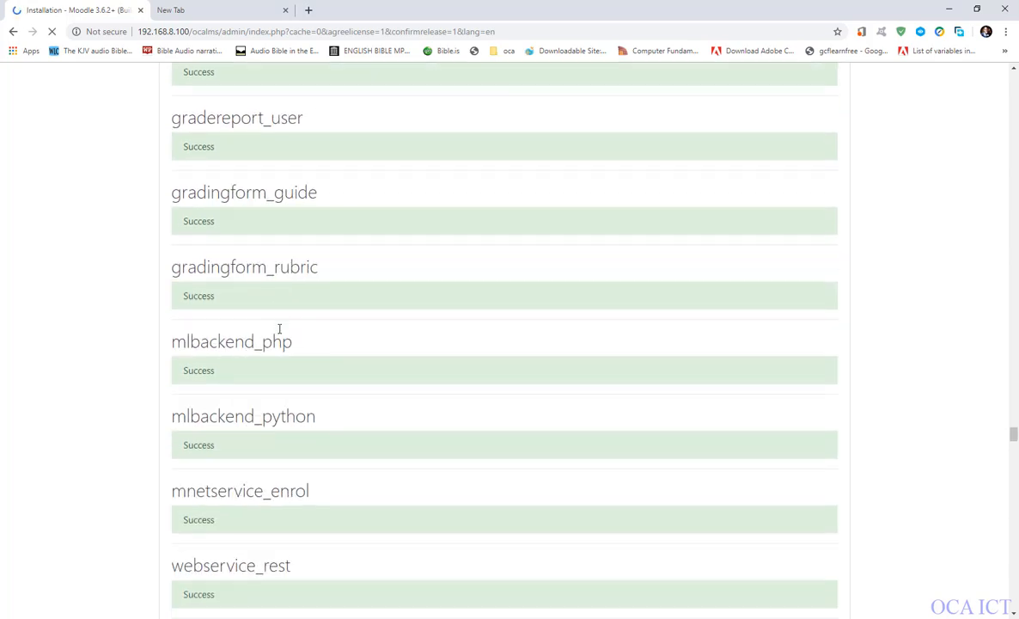
pyautogui.scroll(-5, 279, 328)
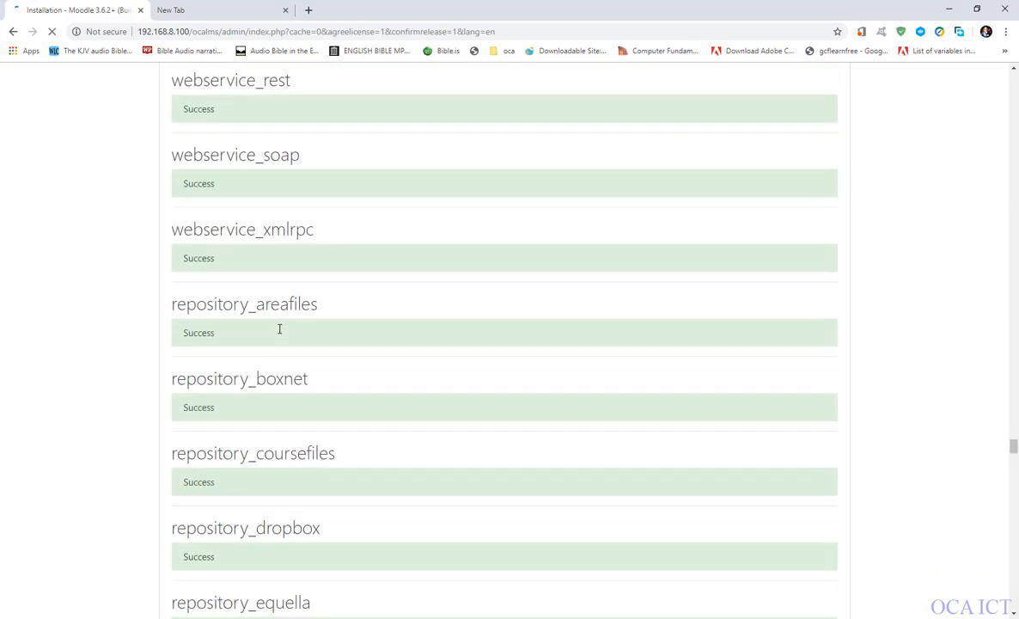
pyautogui.scroll(-18, 279, 333)
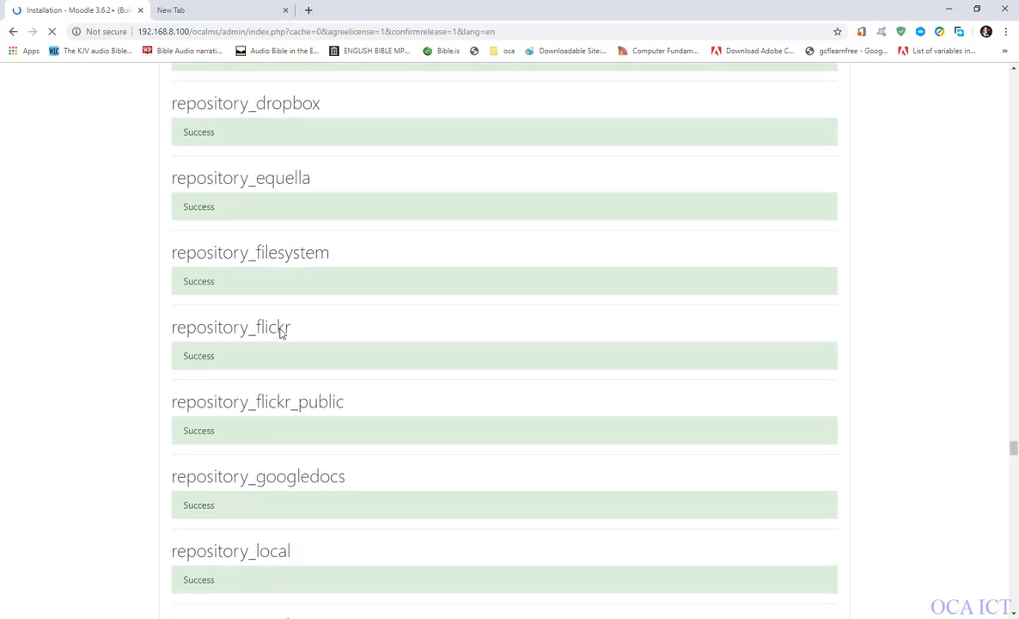
pyautogui.scroll(-20, 279, 333)
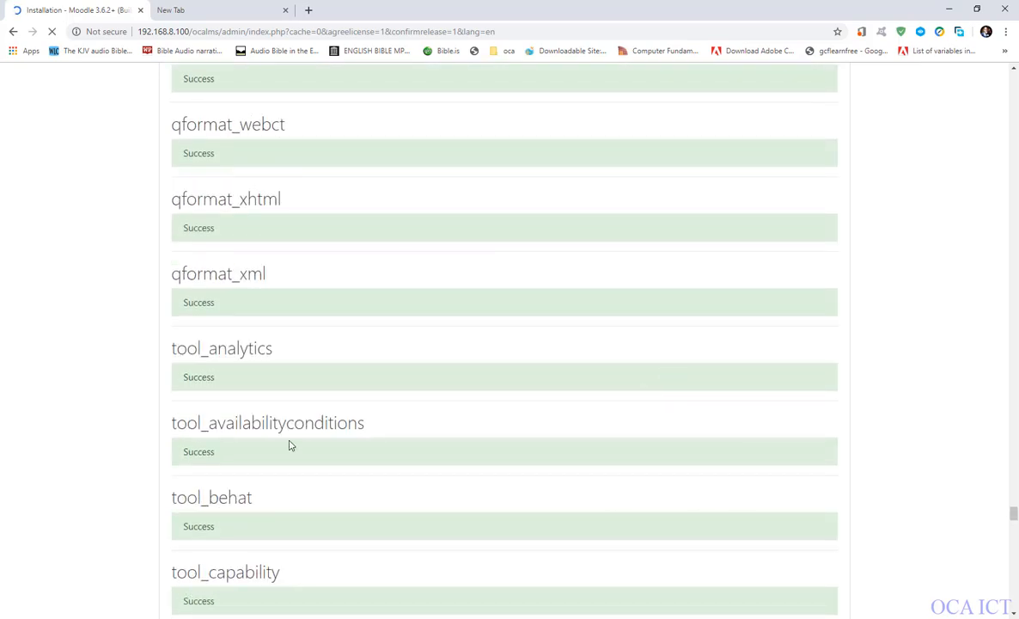
pyautogui.scroll(-20, 361, 411)
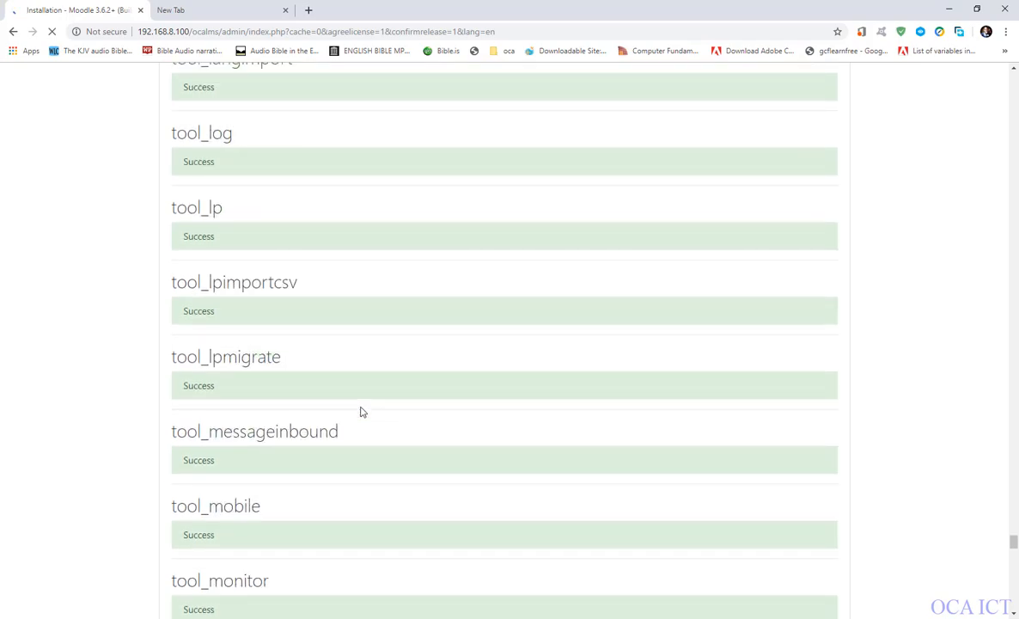
pyautogui.scroll(-10, 361, 412)
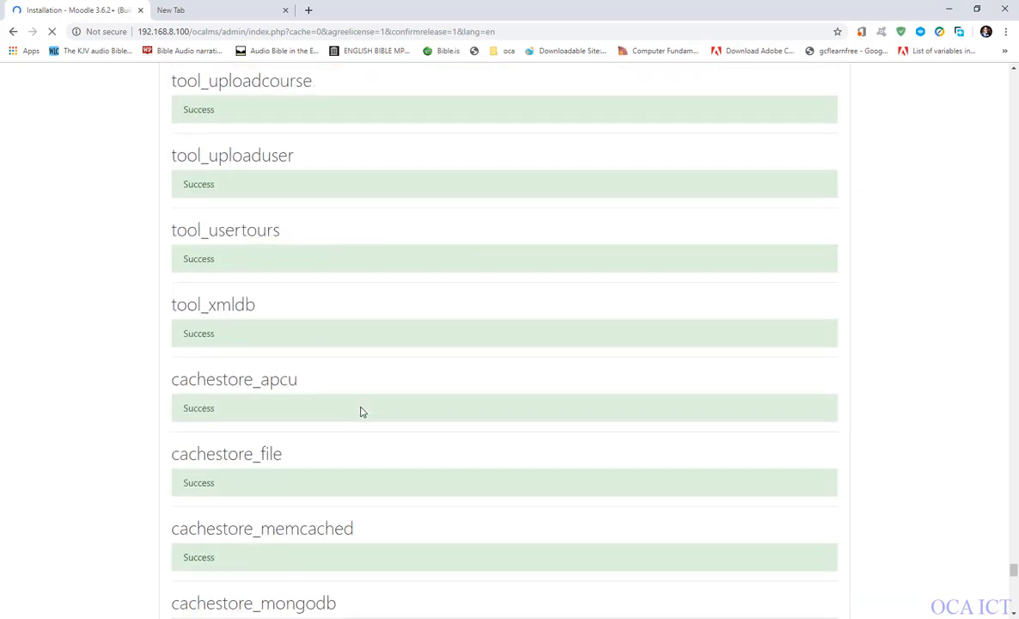
pyautogui.scroll(-18, 361, 412)
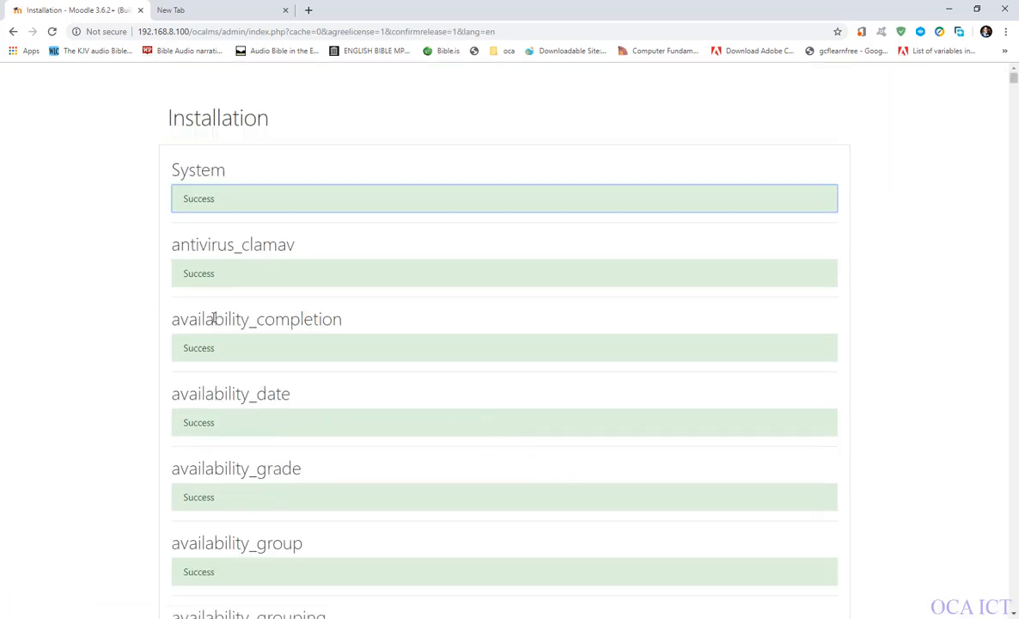
pyautogui.scroll(-10, 1, 440)
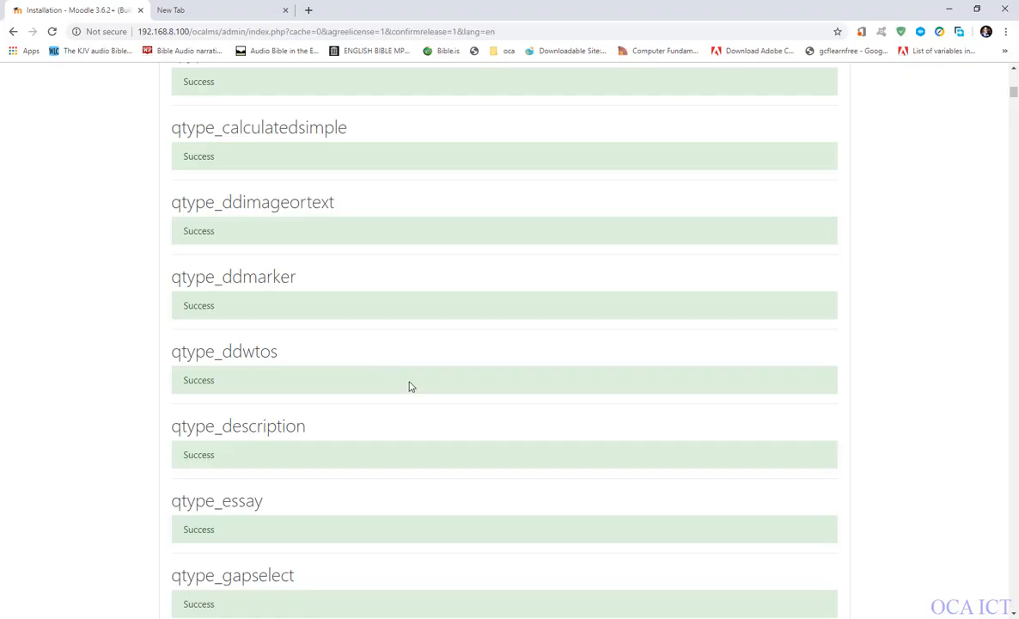
# Go through the rest of the component installation results and continue to the administrator account setup.
pyautogui.scroll(-15, 410, 385)
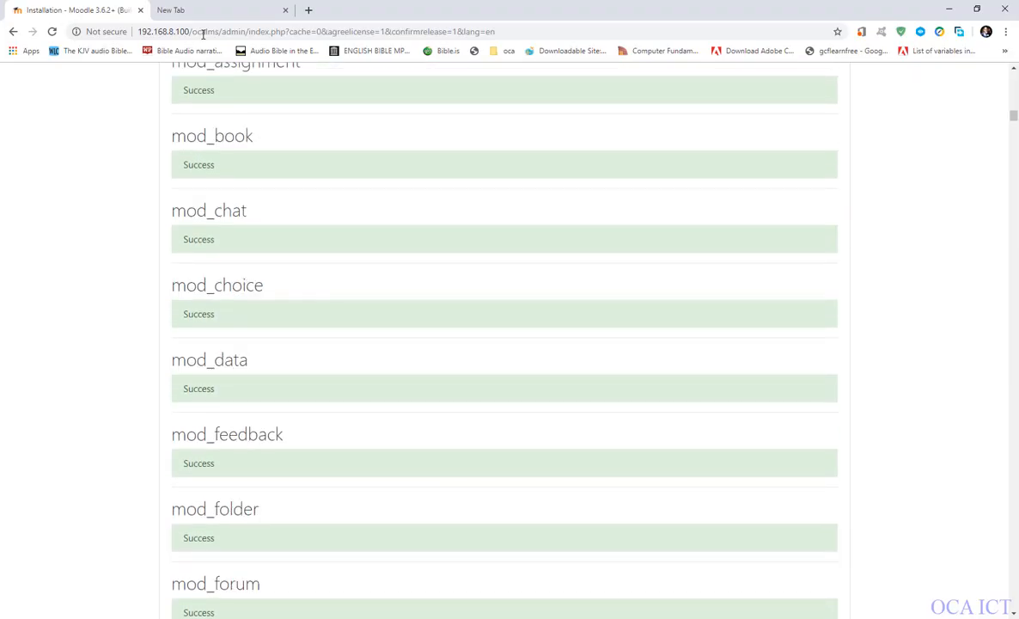
pyautogui.scroll(-16, 309, 336)
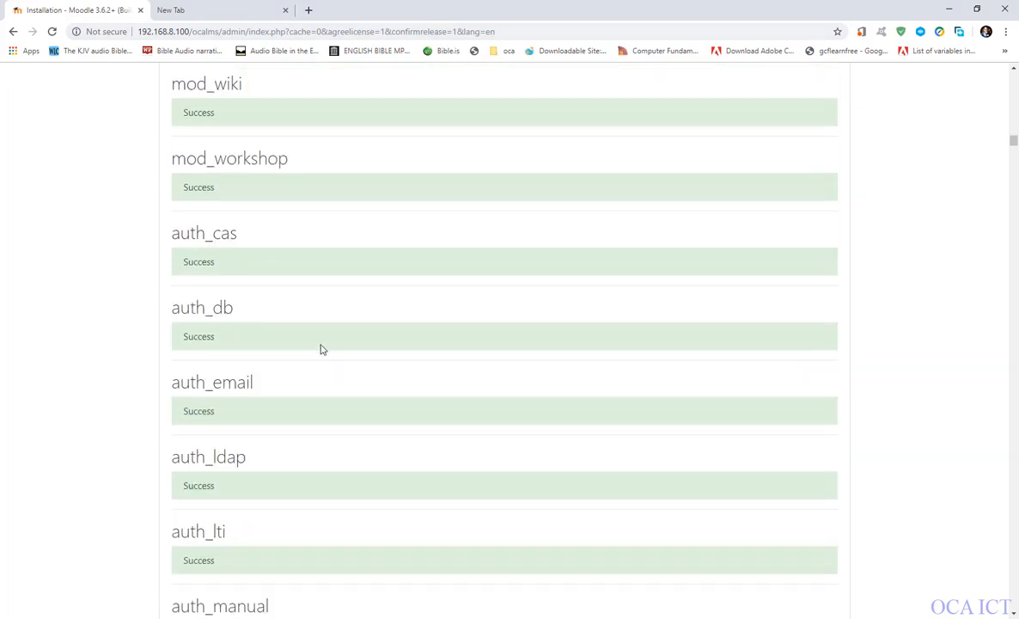
pyautogui.scroll(-20, 322, 349)
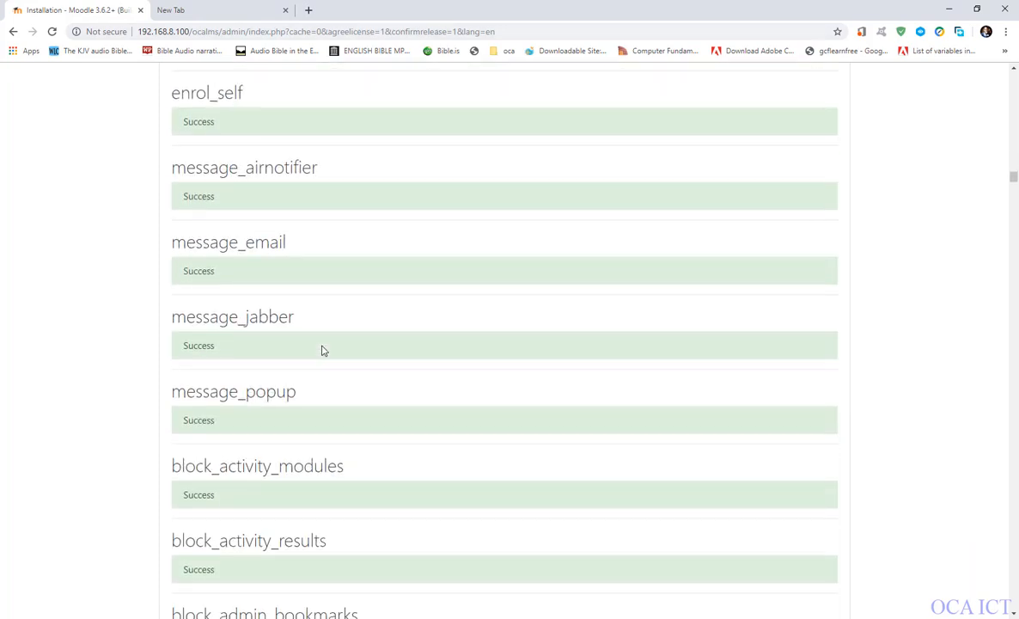
pyautogui.scroll(-6, 322, 349)
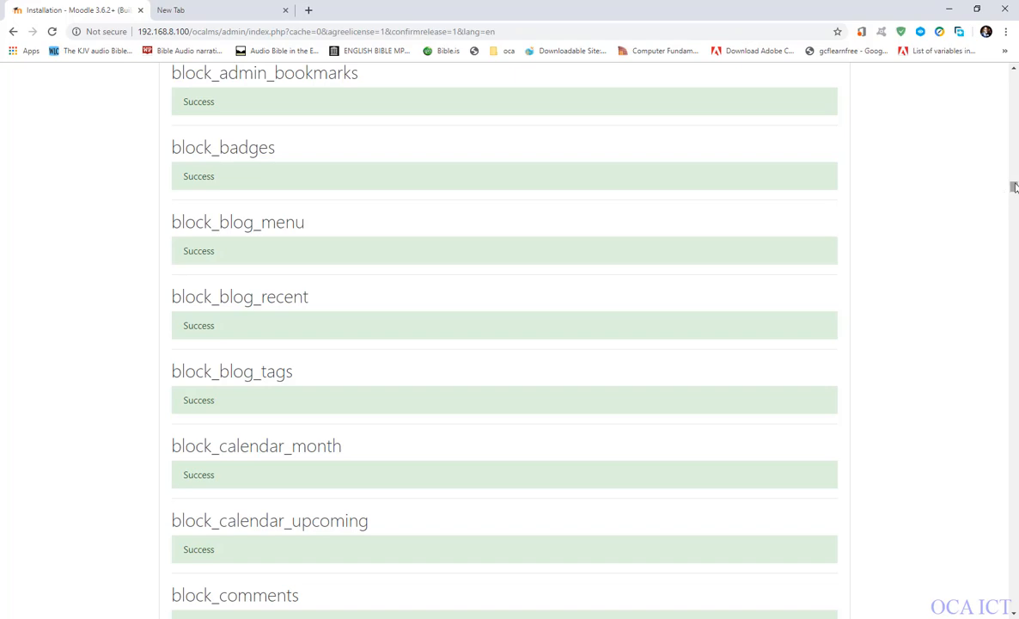
pyautogui.moveTo(1014, 188); pyautogui.dragTo(1012, 607)
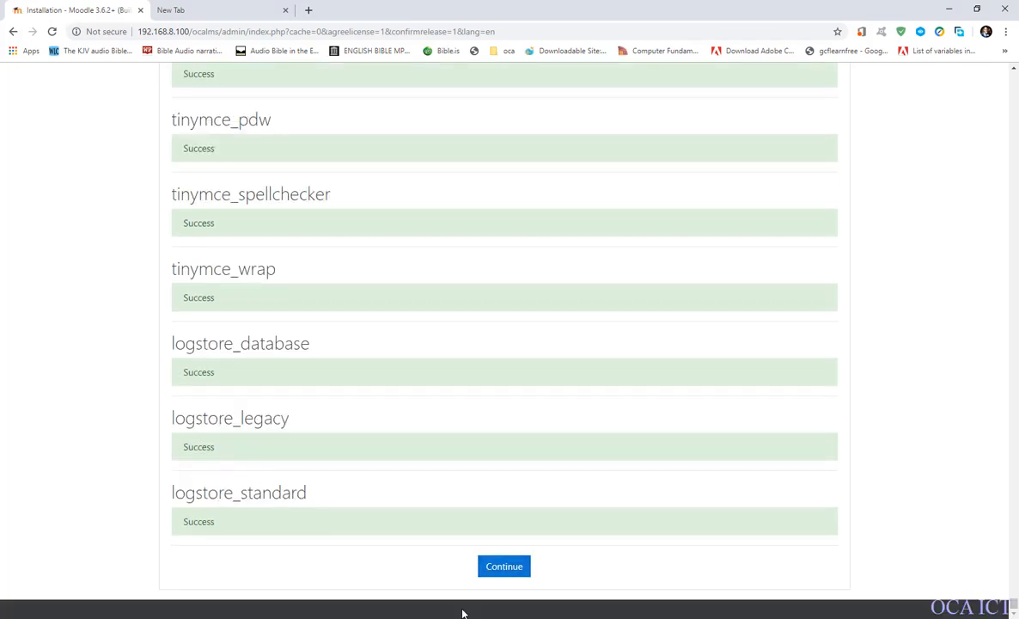
pyautogui.click(498, 571)
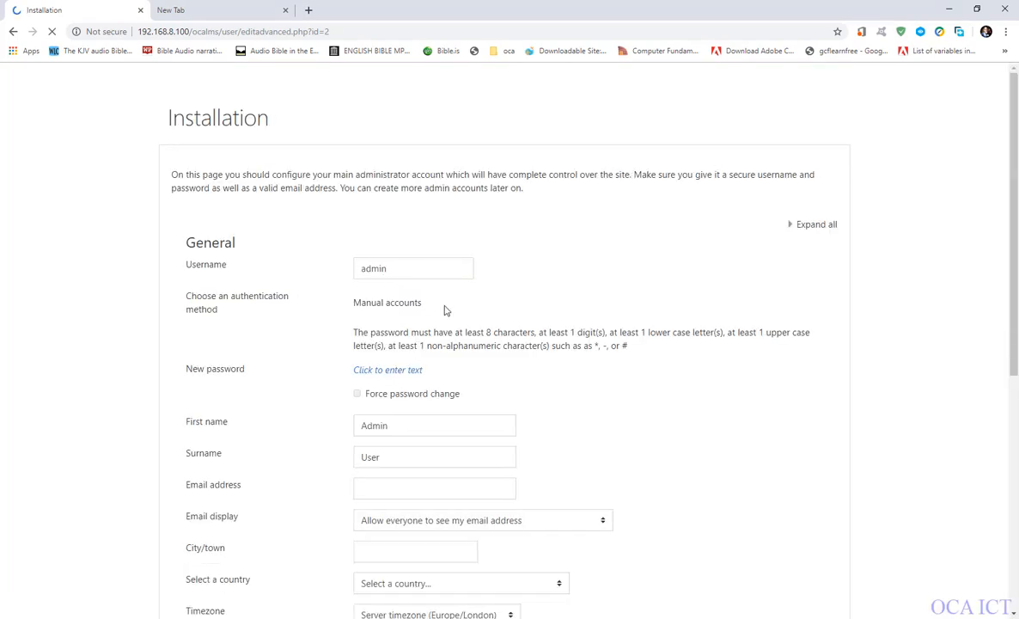
# Replace the default administrator username with the personal account username, written entirely in lowercase.
pyautogui.scroll(-5, 392, 392)
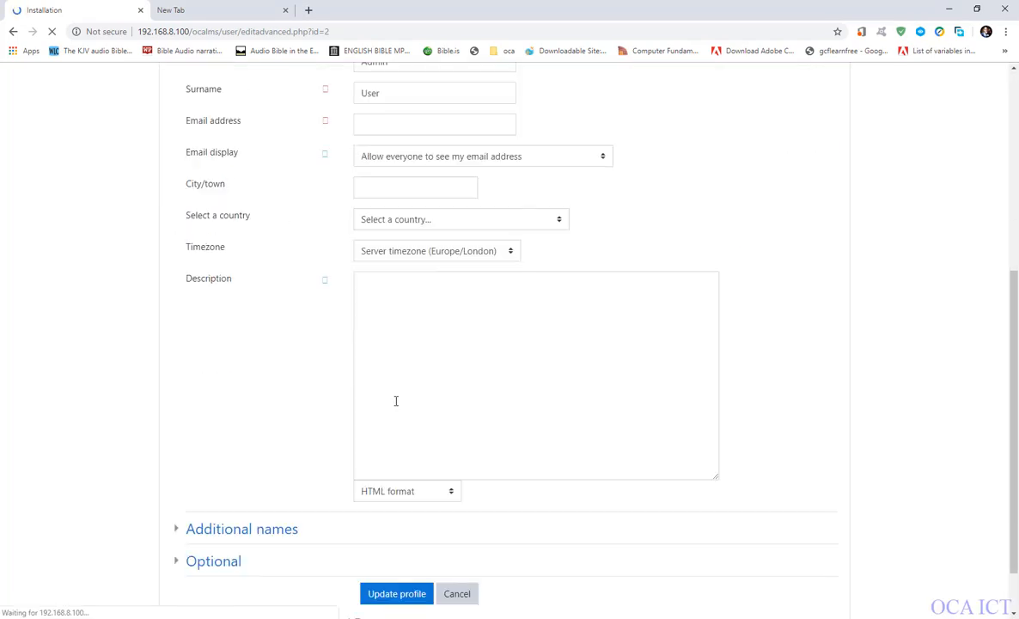
pyautogui.scroll(5, 396, 401)
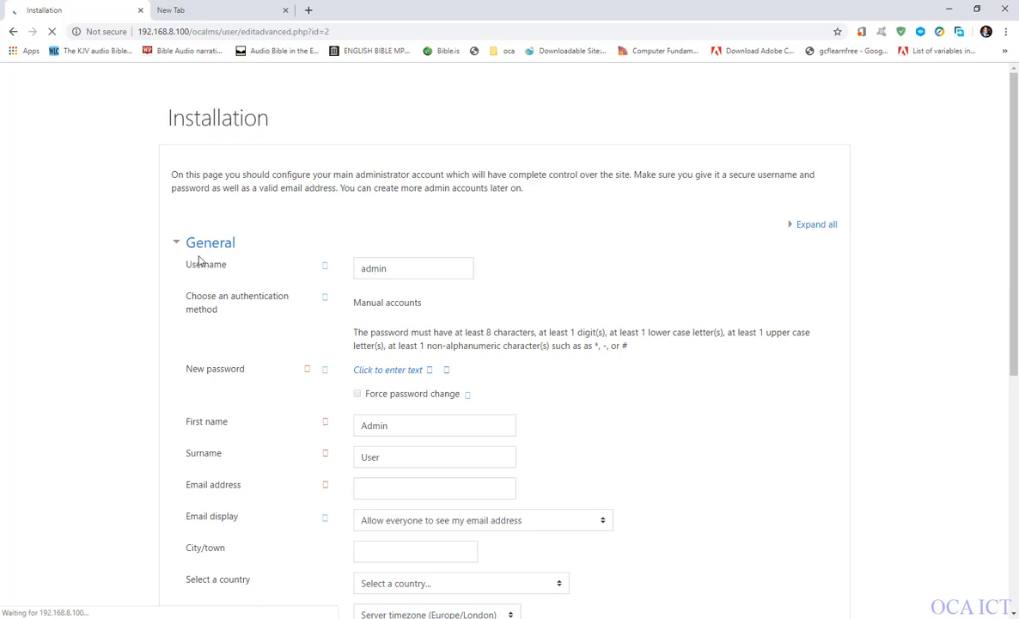
pyautogui.doubleClick(391, 269)
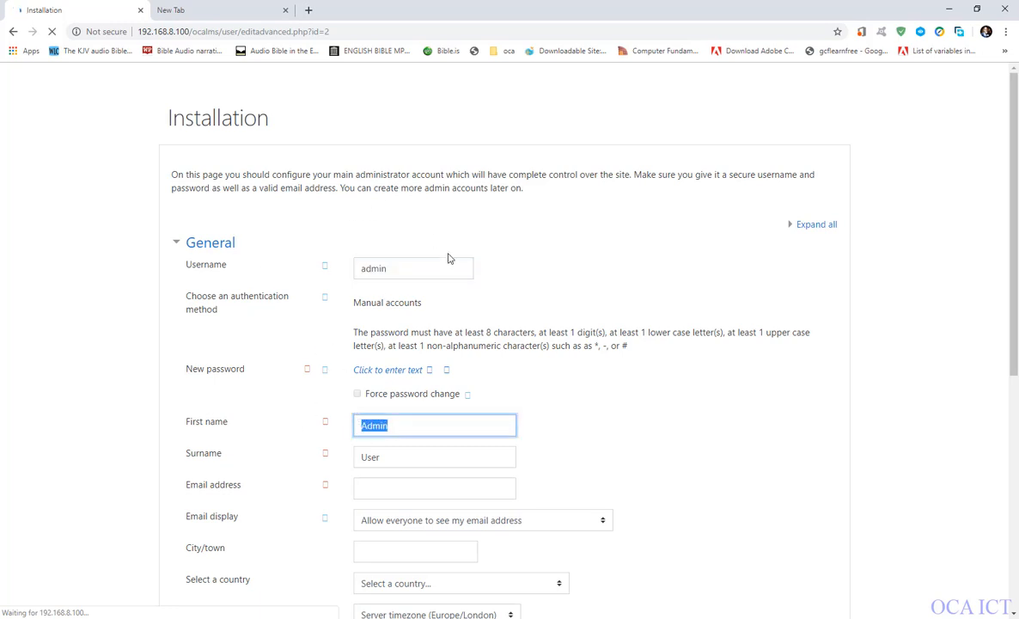
pyautogui.moveTo(439, 272); pyautogui.dragTo(262, 246)
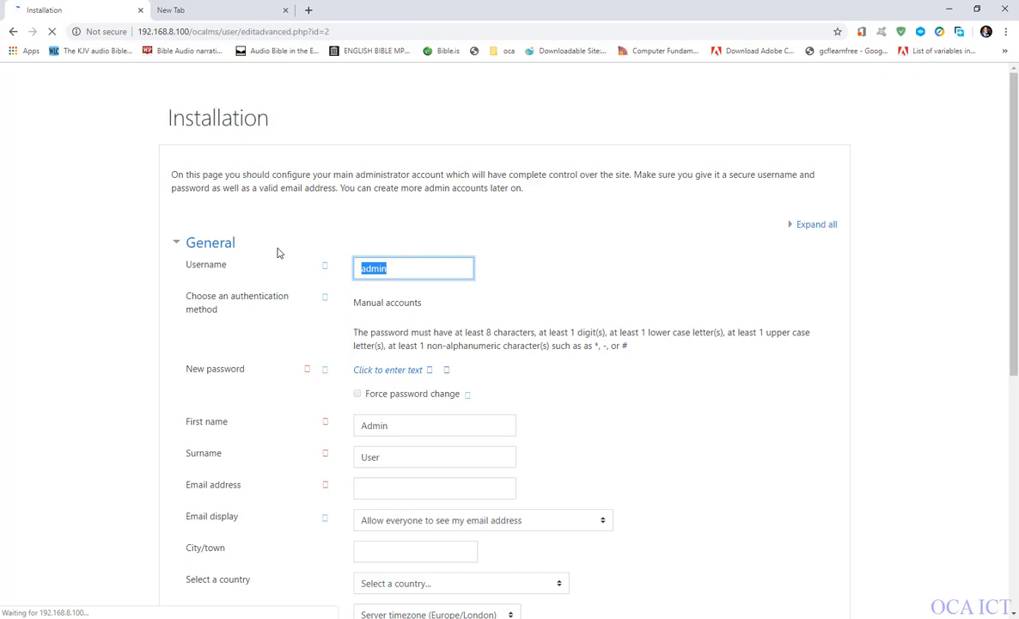
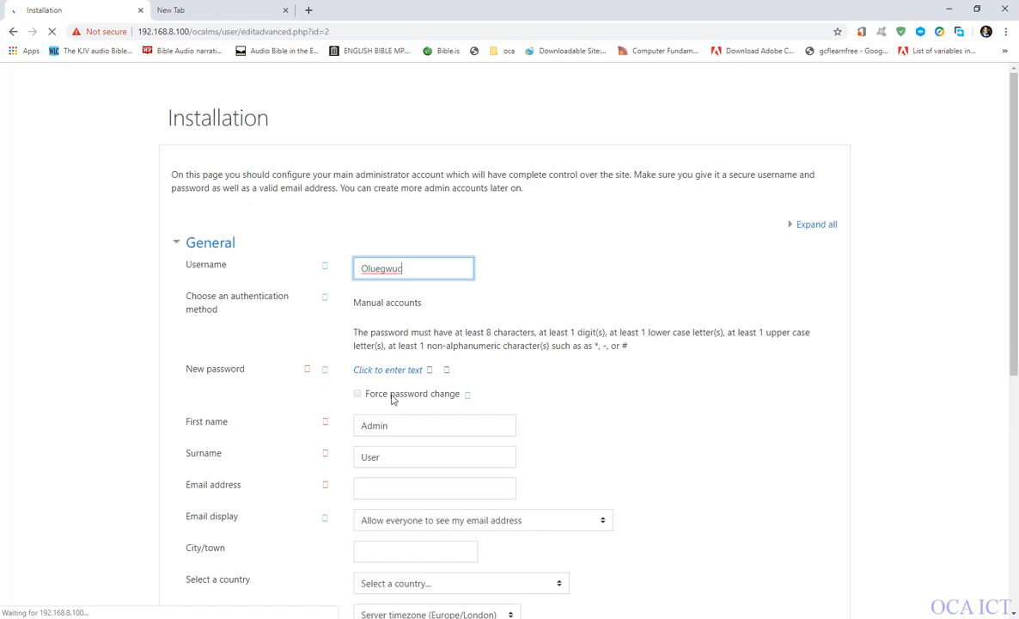
pyautogui.scroll(-3, 397, 413)
pyautogui.scroll(3, 404, 368)
pyautogui.press('BackSpace')
pyautogui.write('o')
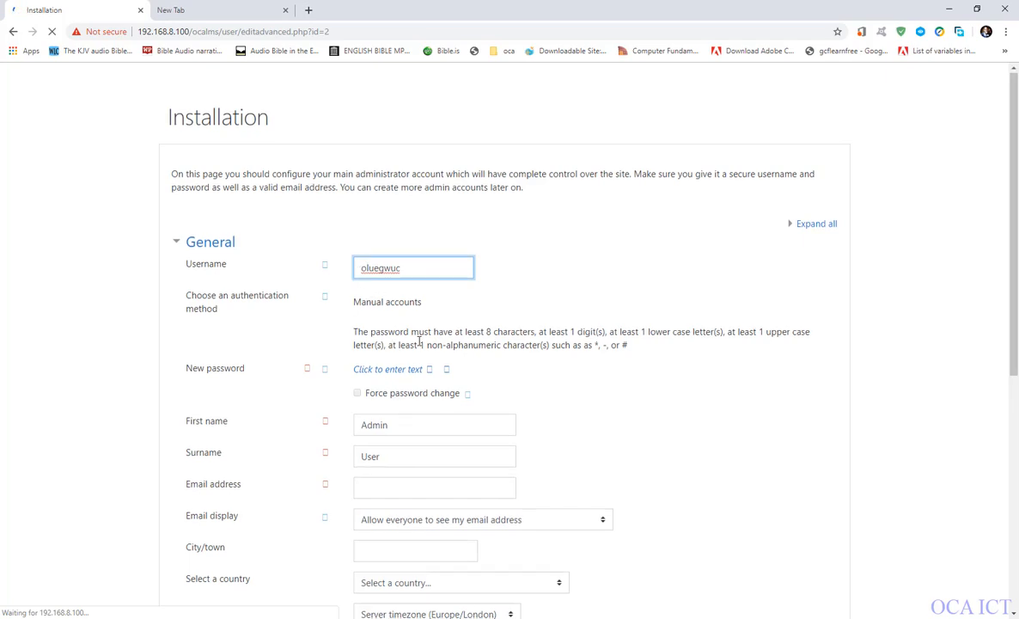
# Enter a new password for the main administrator account, replacing the automatically filled one.
pyautogui.scroll(-3, 395, 326)
pyautogui.scroll(1, 391, 323)
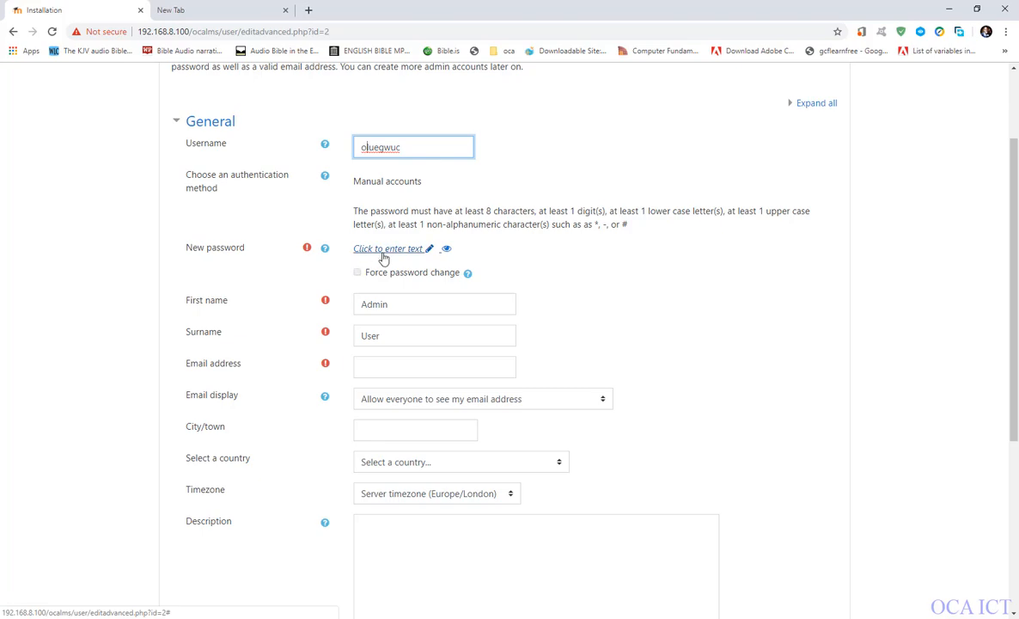
pyautogui.click(428, 250)
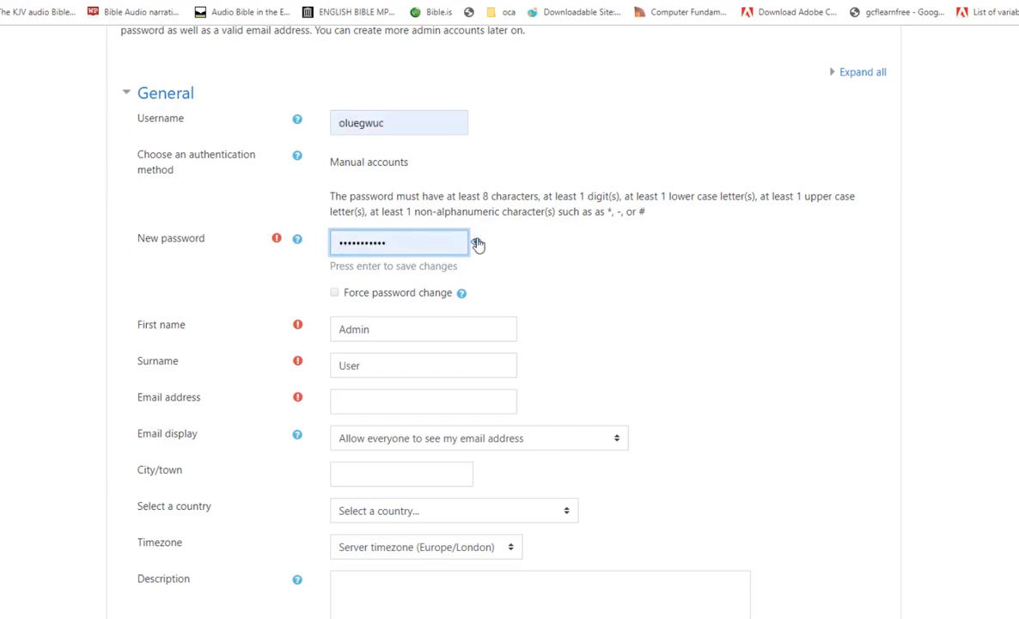
pyautogui.doubleClick(407, 244)
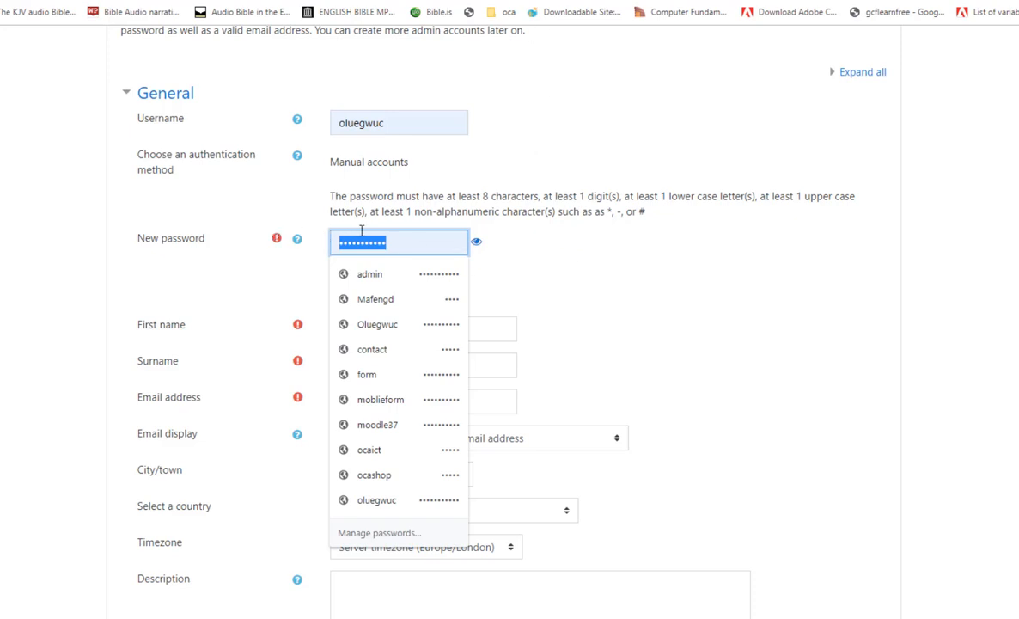
pyautogui.press('BackSpace')
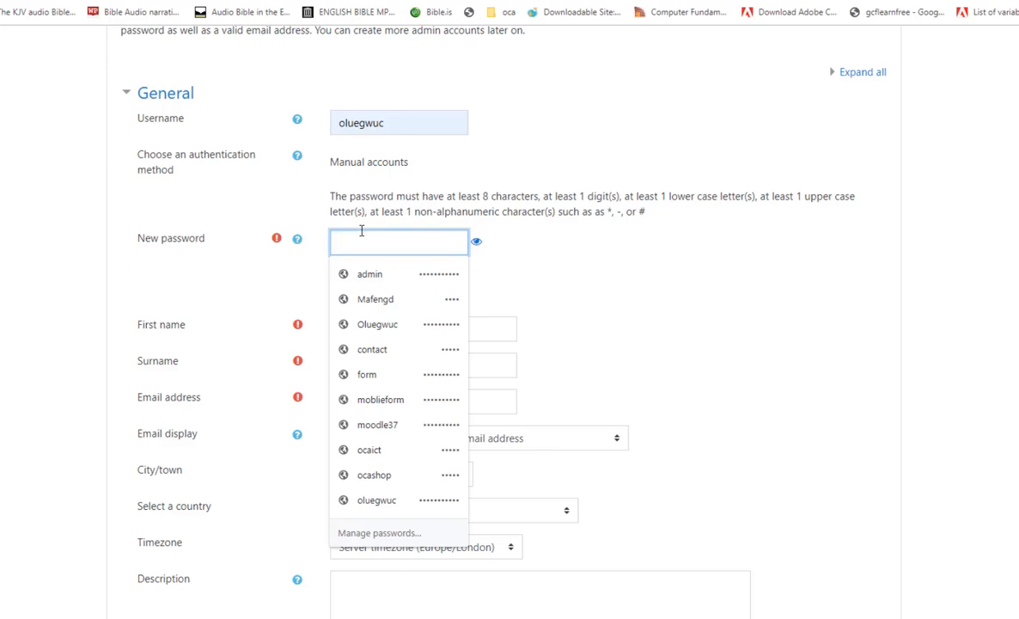
pyautogui.write('•')
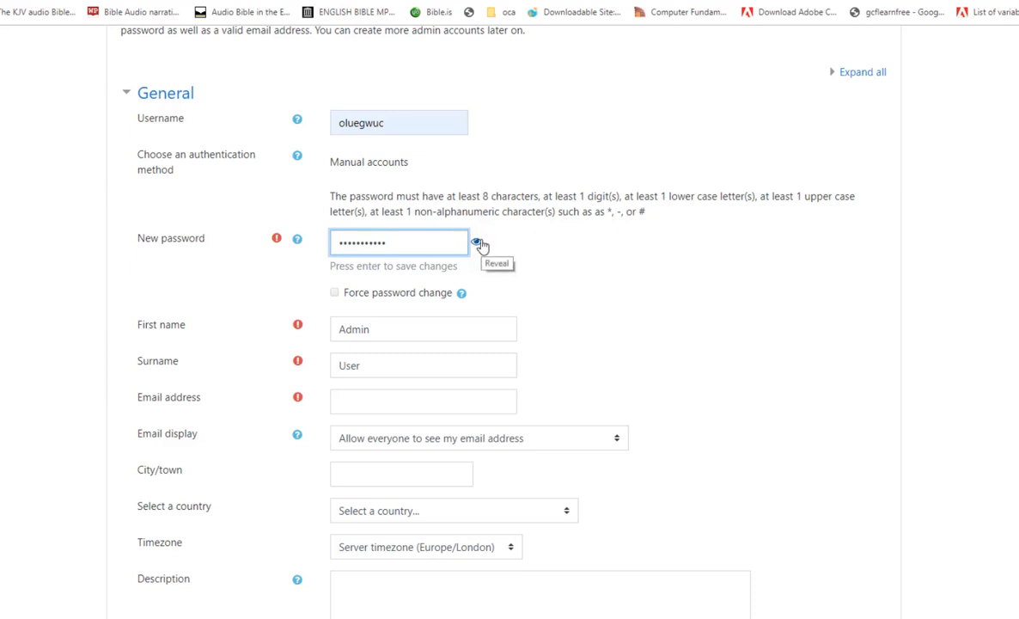
pyautogui.click(480, 242)
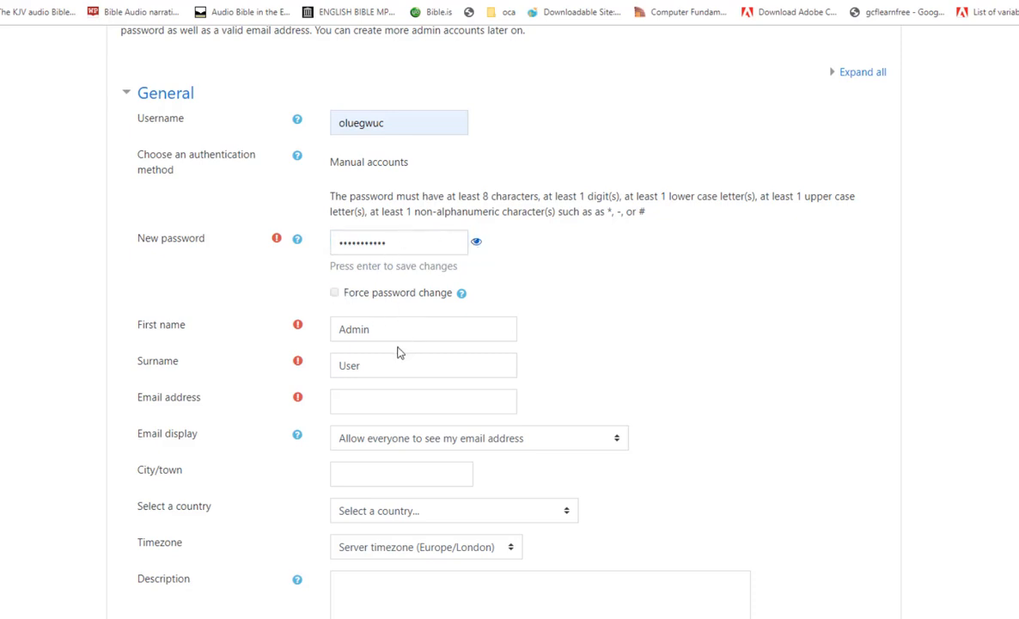
# Replace the default first name and surname with the administrator's own first name and surname.
pyautogui.scroll(-1, 378, 339)
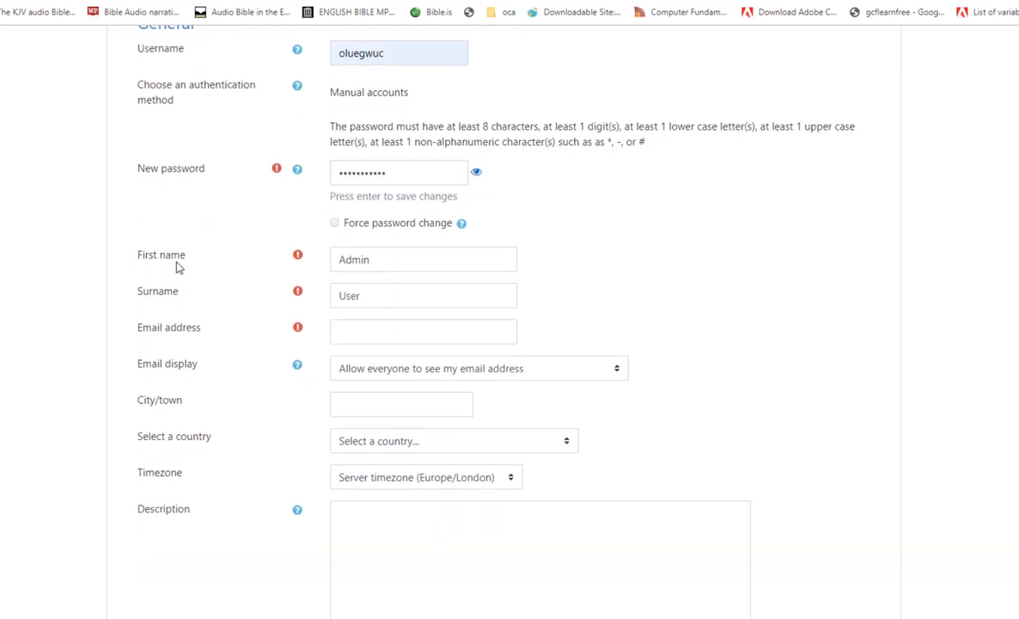
pyautogui.doubleClick(382, 265)
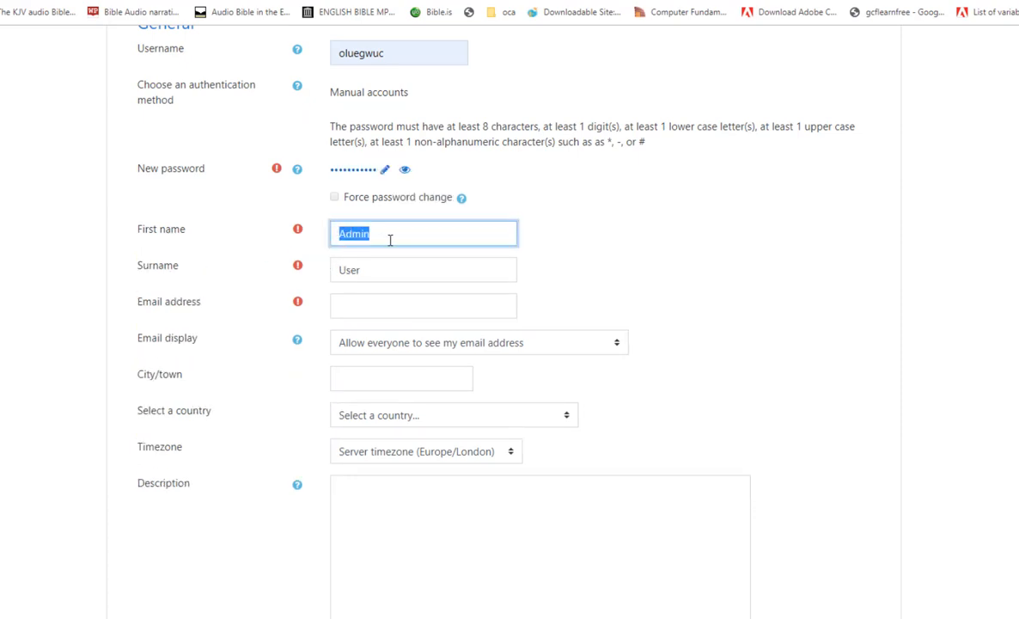
pyautogui.press('Tab')
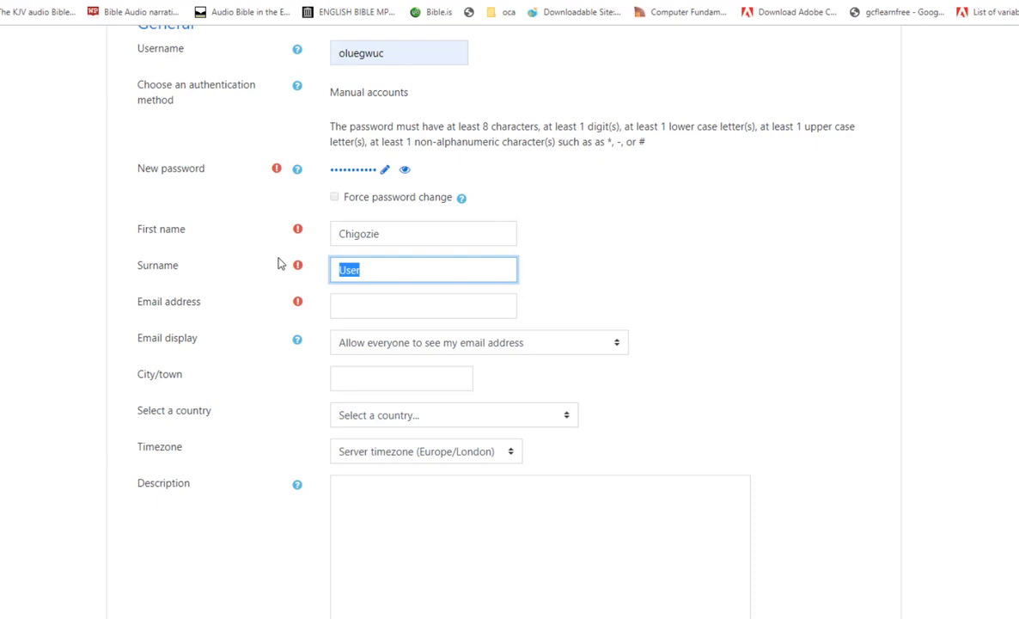
# Enter the administrator's email address and keep email display at "Allow everyone to see my email address".
pyautogui.click(350, 307)
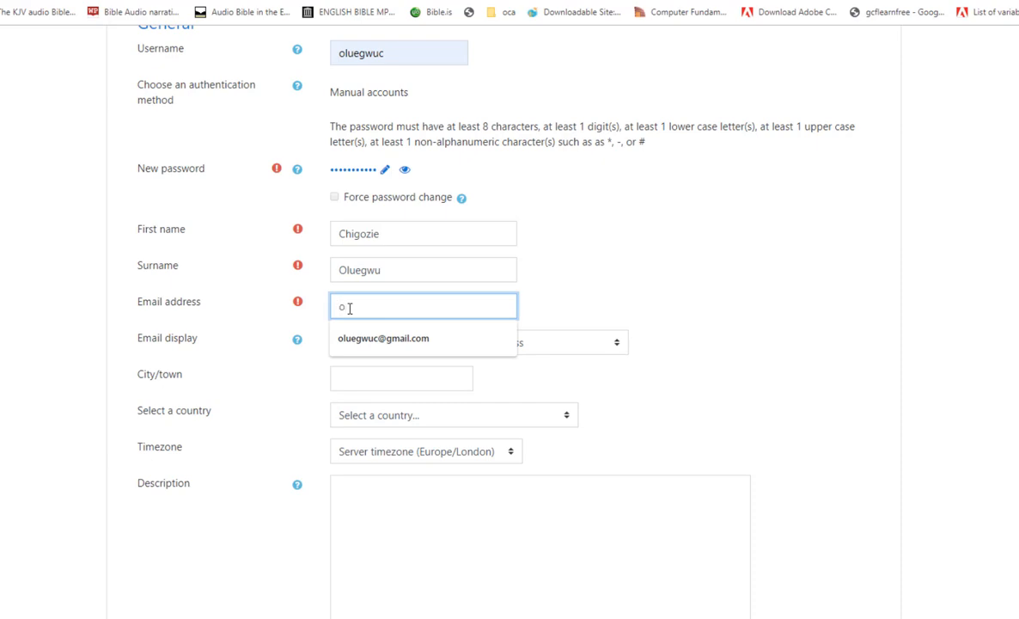
pyautogui.press('BackSpace')
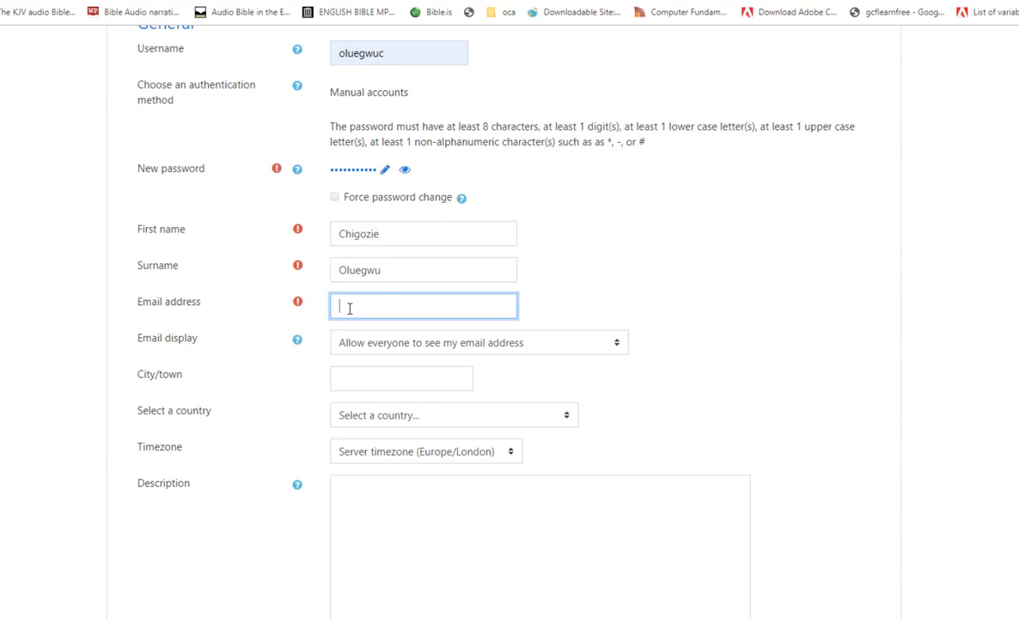
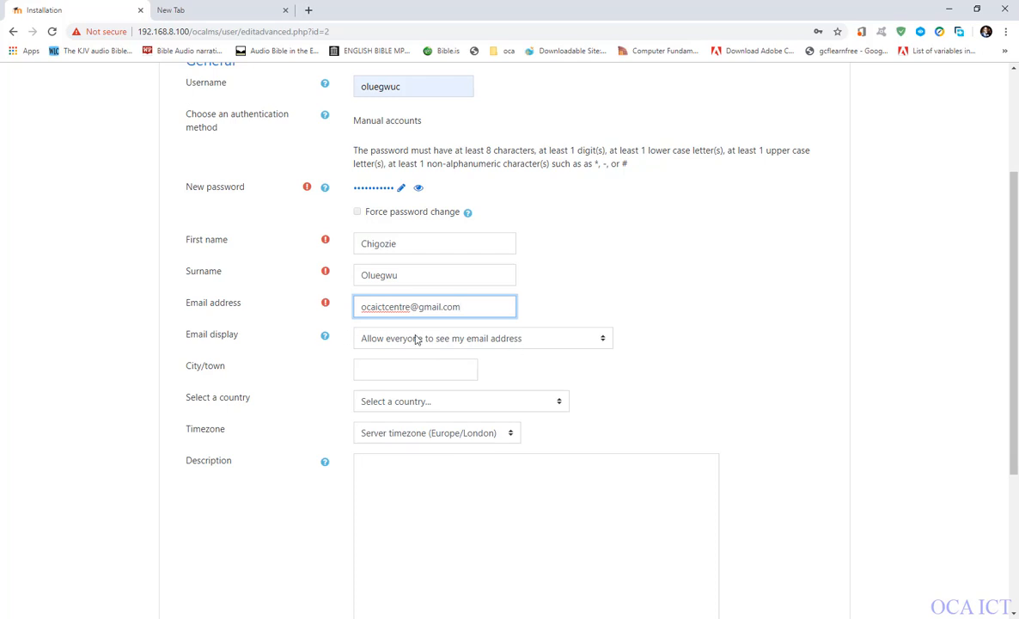
pyautogui.click(484, 344)
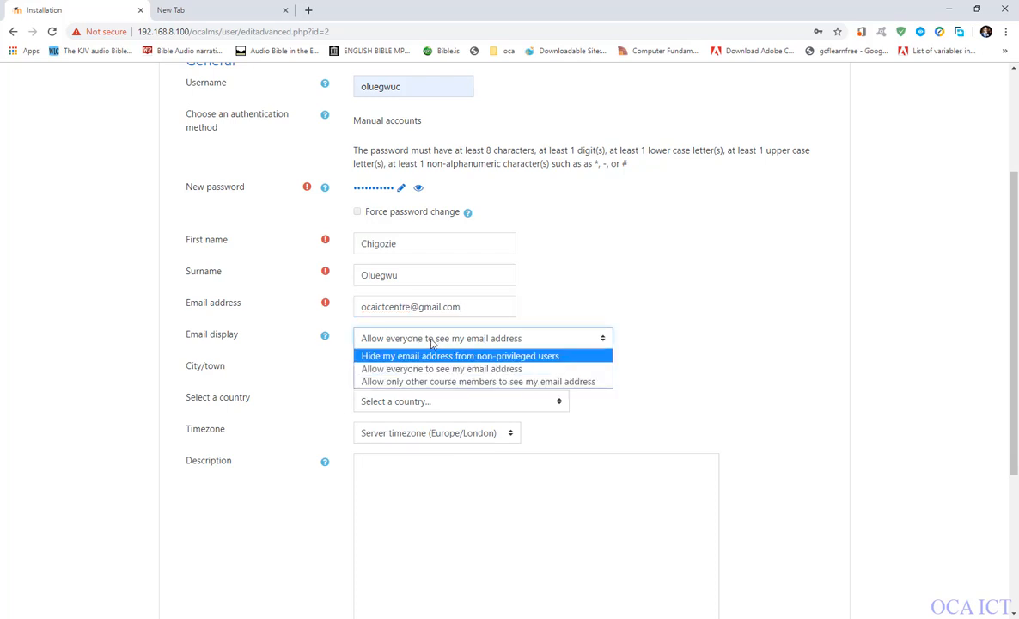
pyautogui.click(576, 305)
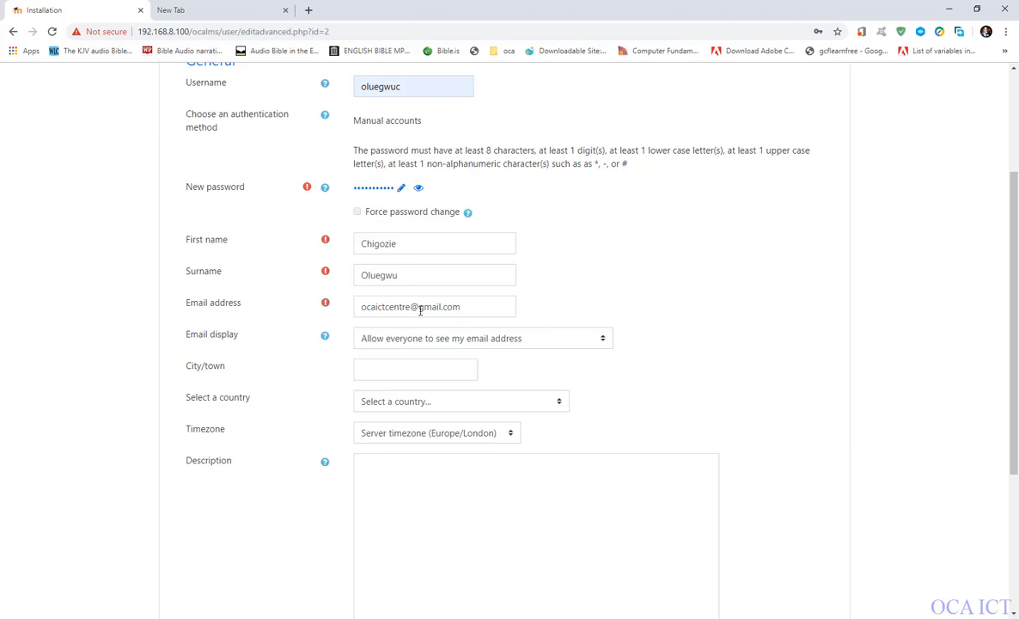
# Review the required fields of the administrator account form and submit the profile, leaving the optional fields empty.
pyautogui.scroll(-2, 422, 348)
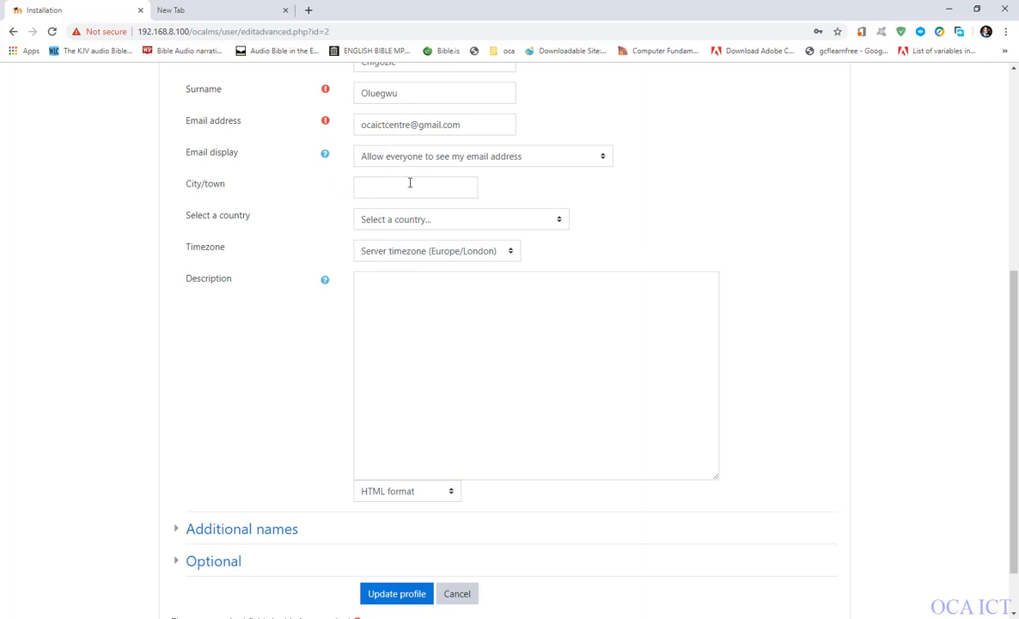
pyautogui.scroll(1, 413, 183)
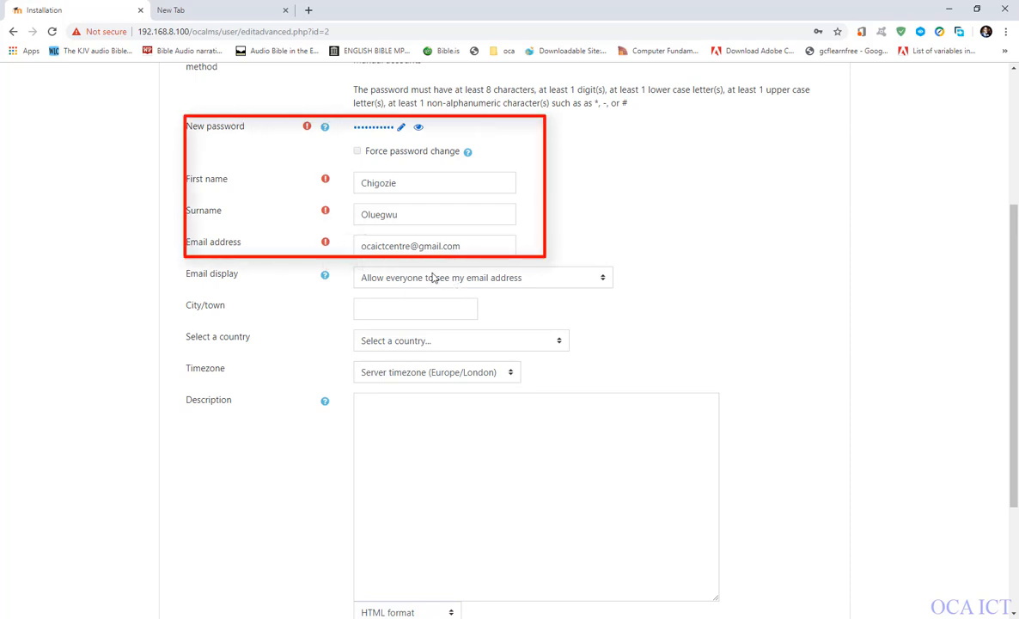
pyautogui.scroll(-2, 439, 380)
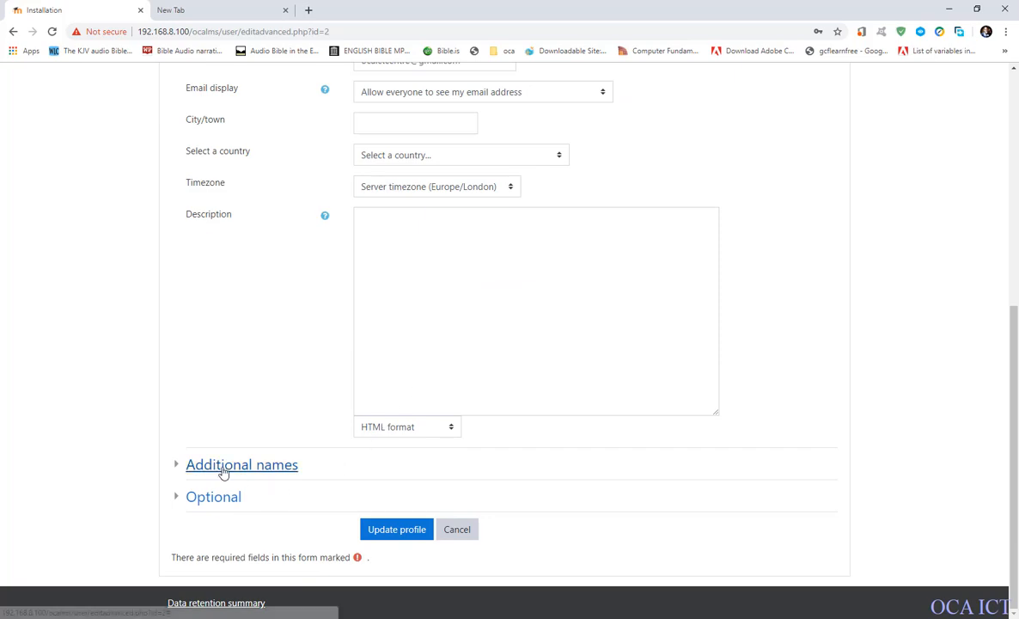
pyautogui.scroll(4, 483, 318)
pyautogui.scroll(1, 479, 351)
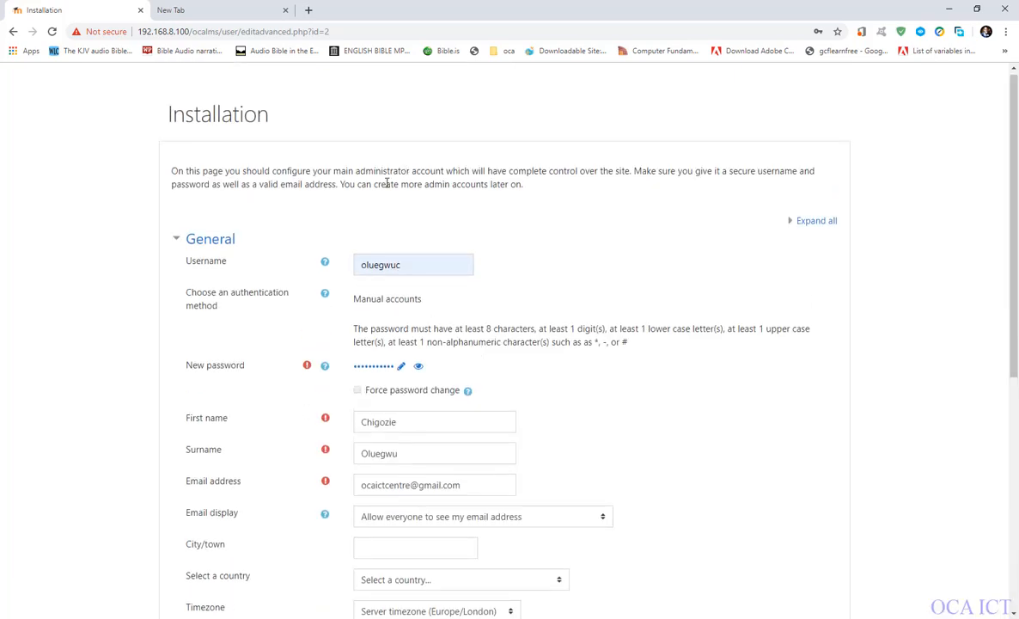
pyautogui.scroll(-4, 419, 423)
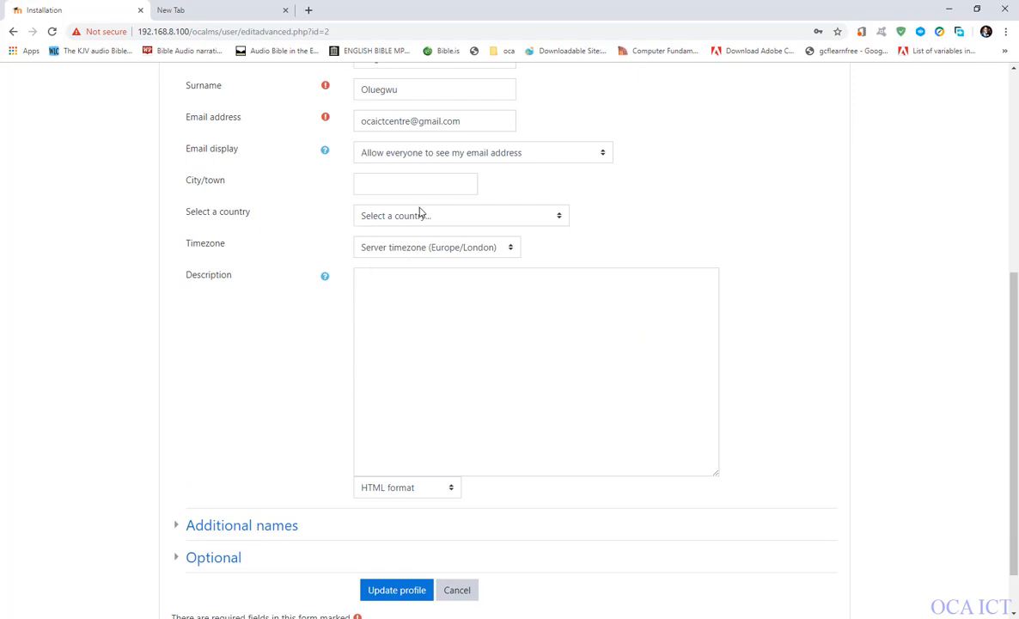
pyautogui.click(386, 596)
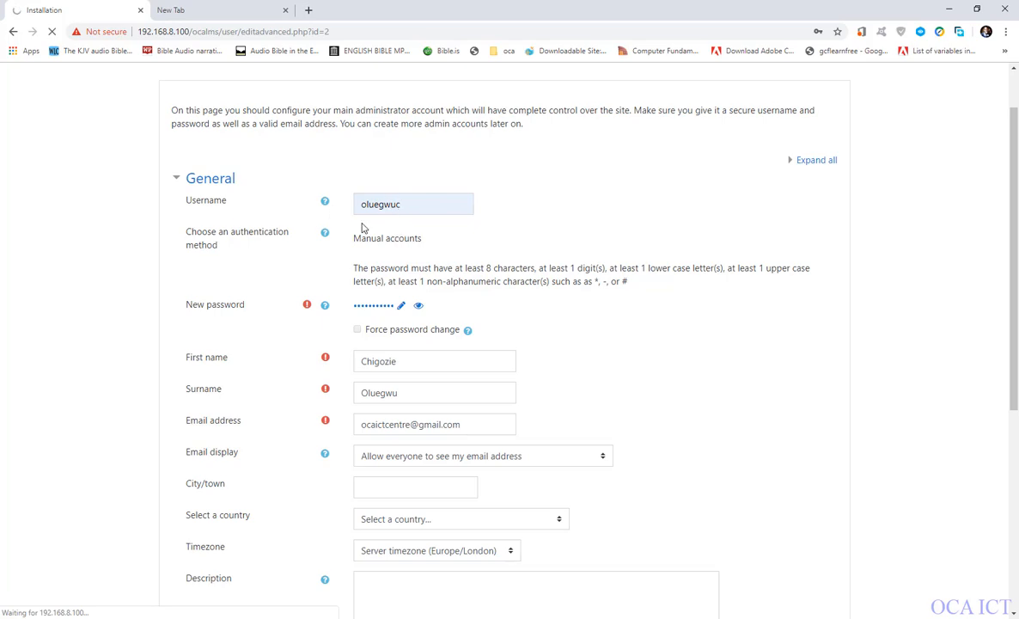
pyautogui.scroll(-5, 407, 457)
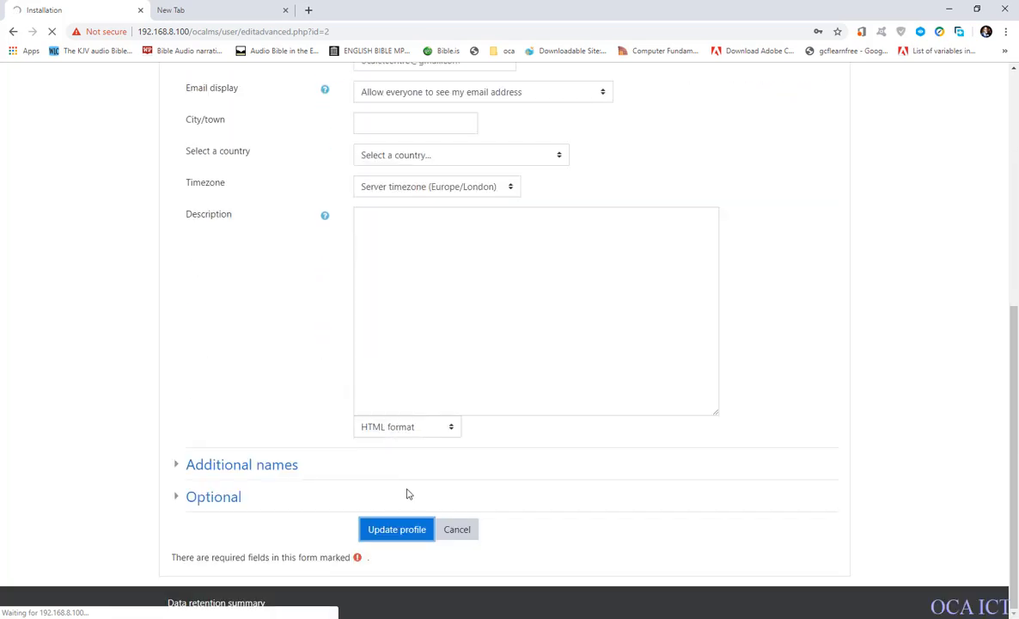
pyautogui.scroll(4, 408, 486)
pyautogui.scroll(1, 409, 472)
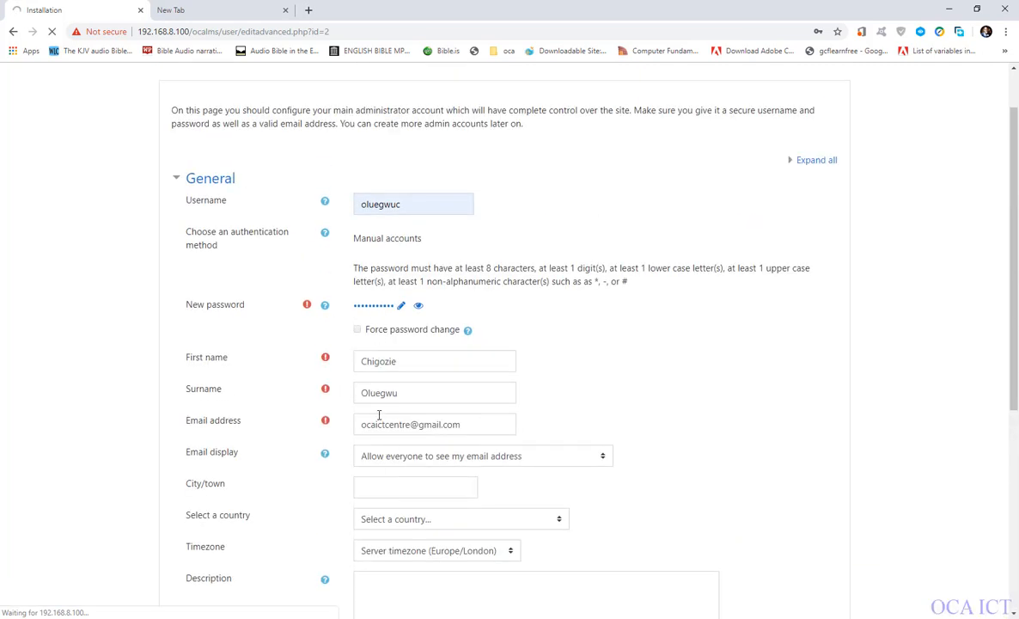
pyautogui.scroll(-4, 391, 438)
pyautogui.scroll(4, 398, 309)
pyautogui.scroll(-4, 444, 401)
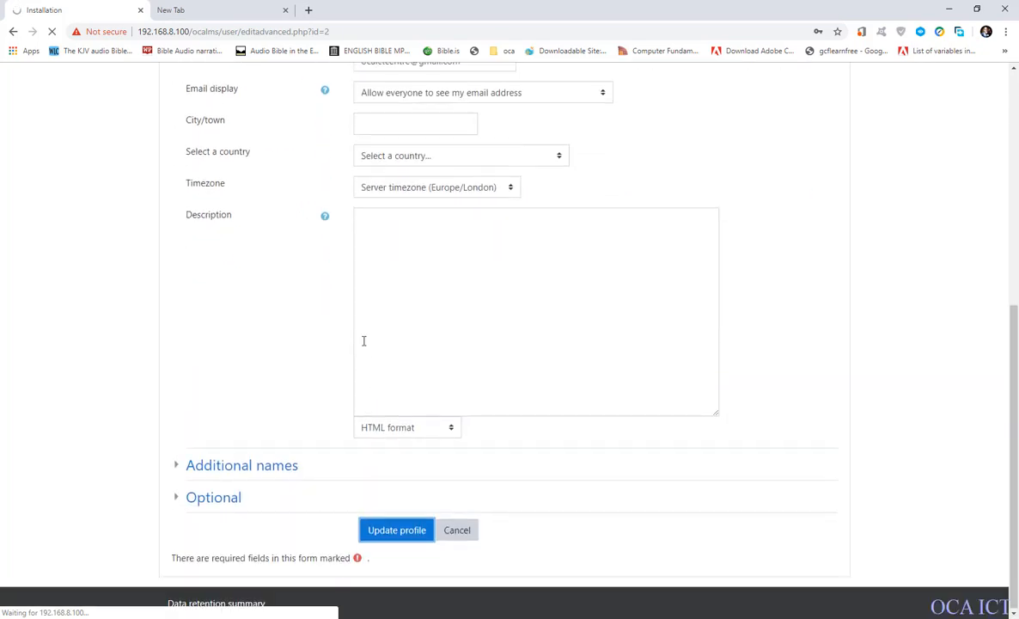
pyautogui.scroll(5, 363, 327)
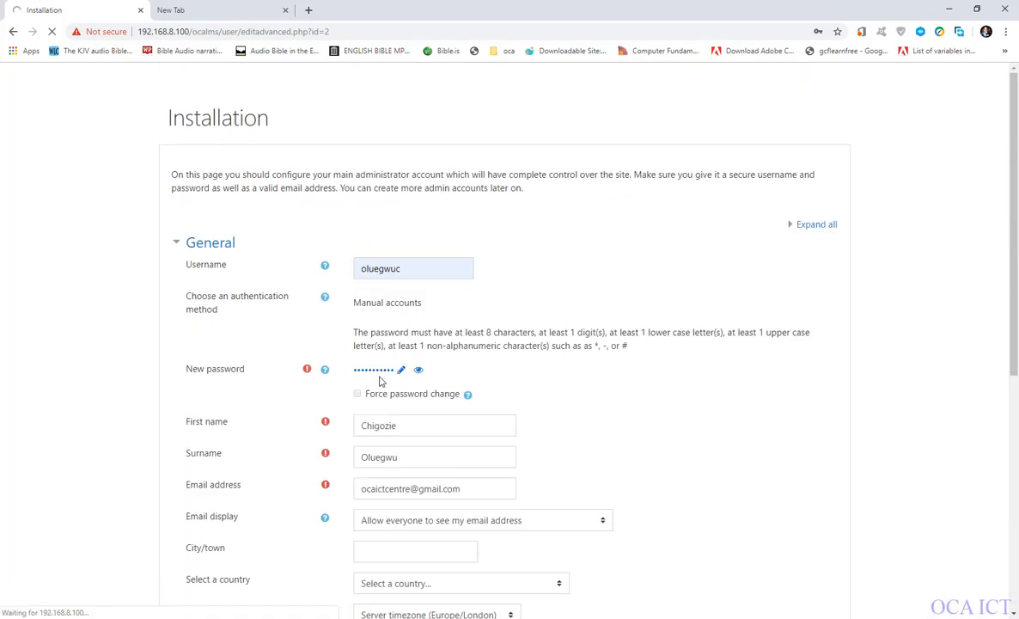
pyautogui.scroll(-5, 410, 404)
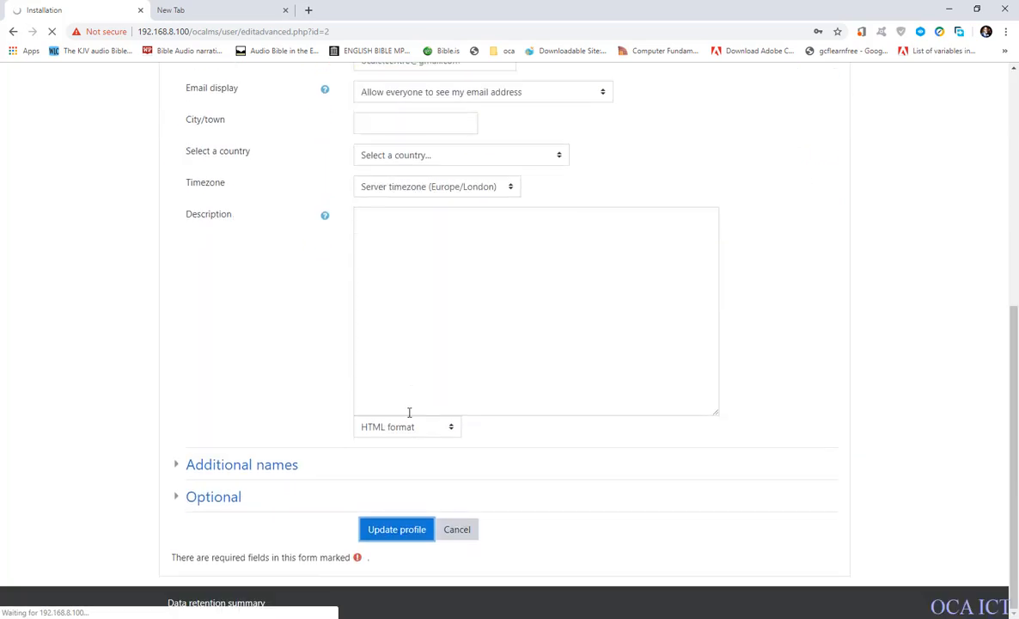
pyautogui.scroll(4, 375, 380)
pyautogui.scroll(-4, 405, 468)
pyautogui.scroll(4, 448, 232)
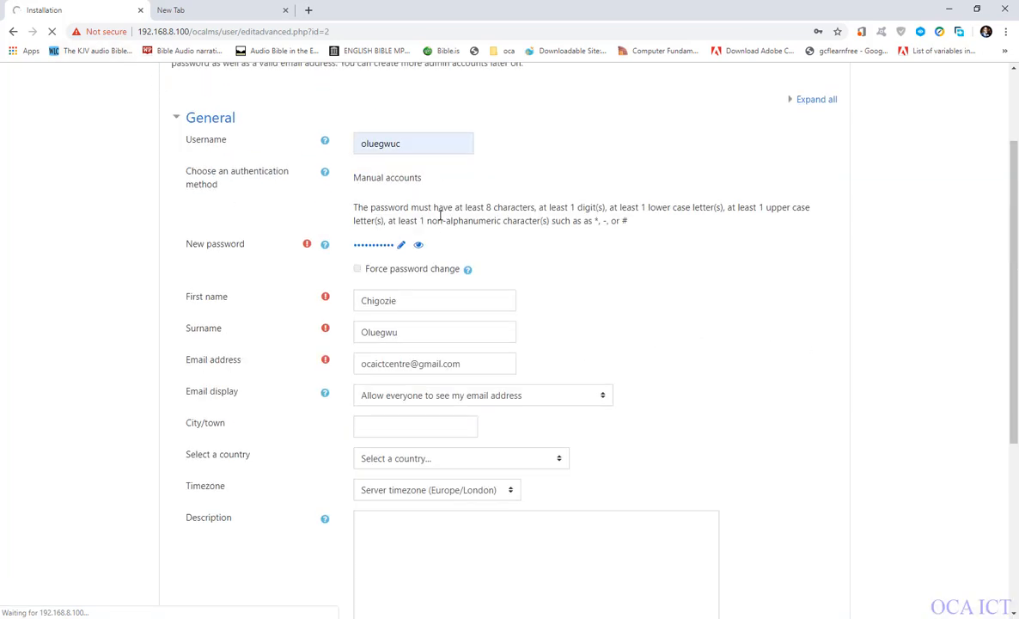
pyautogui.scroll(-4, 383, 318)
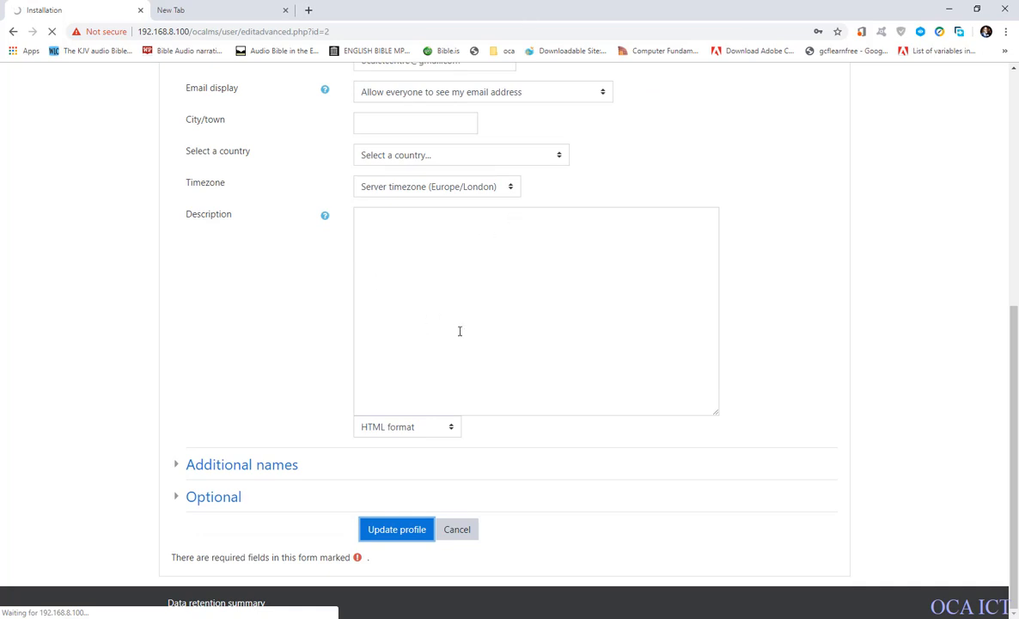
pyautogui.scroll(3, 460, 331)
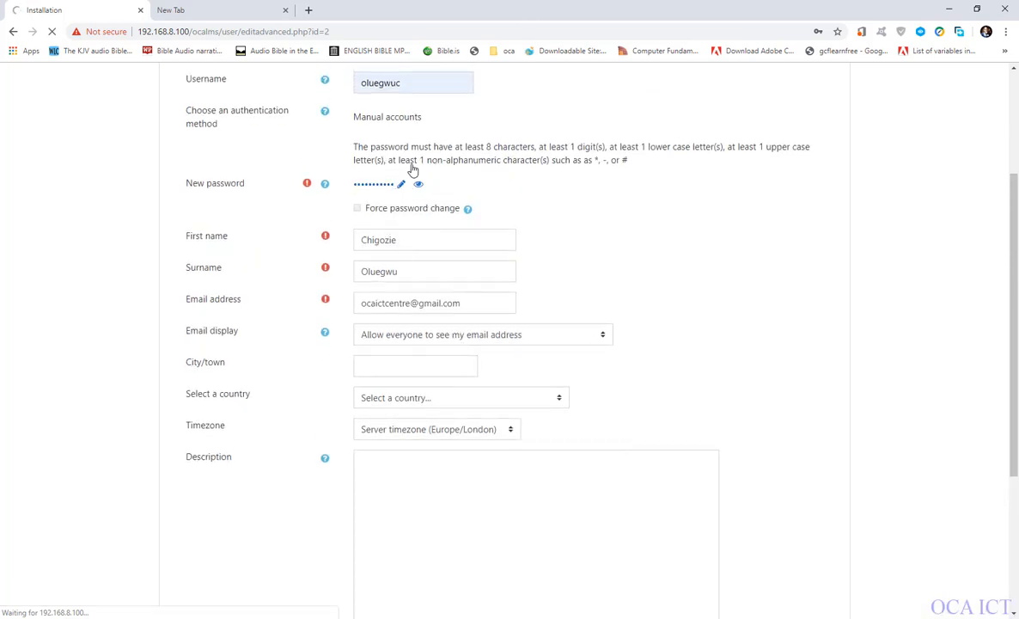
pyautogui.scroll(-2, 404, 243)
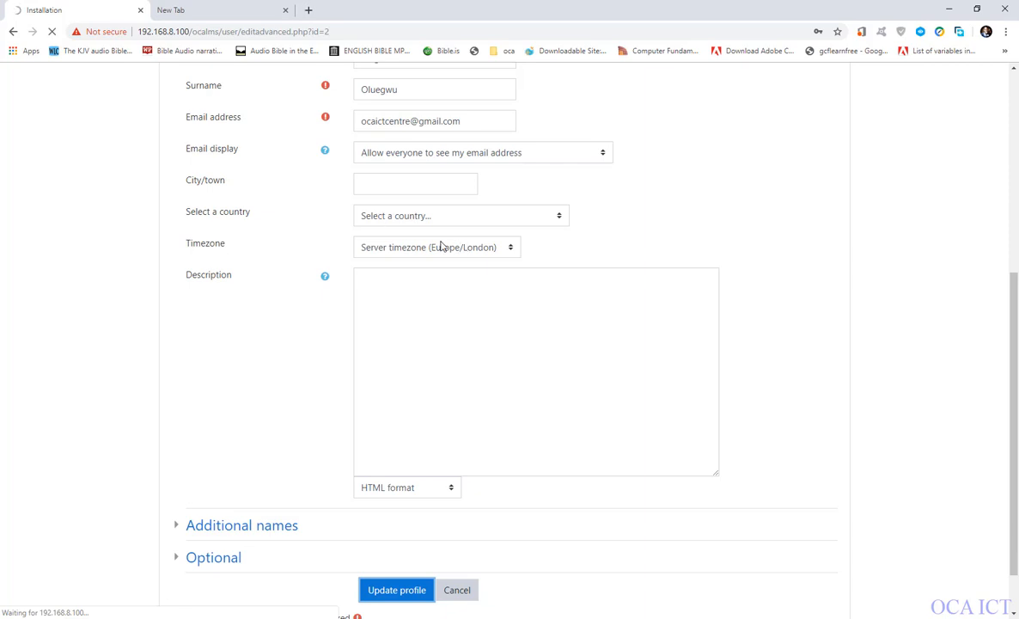
pyautogui.scroll(1, 445, 234)
pyautogui.scroll(2, 446, 233)
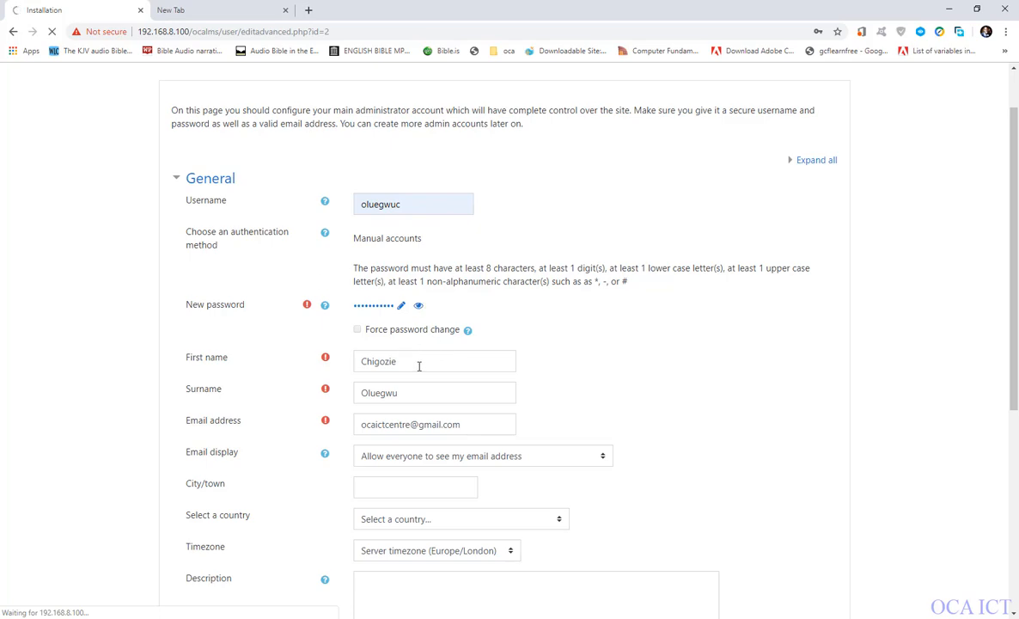
pyautogui.scroll(-3, 419, 366)
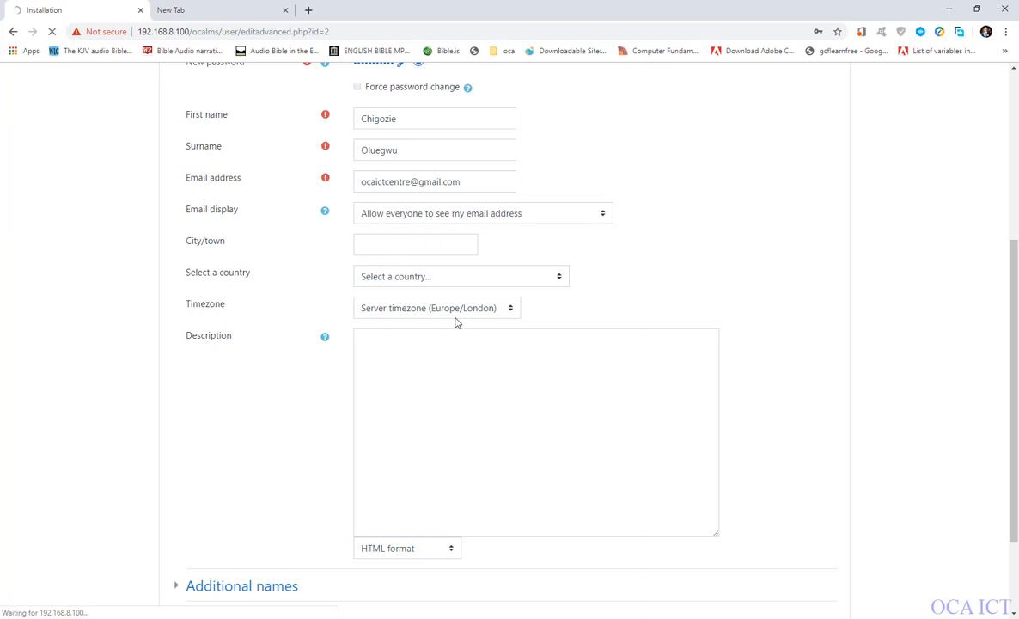
pyautogui.scroll(-2, 451, 337)
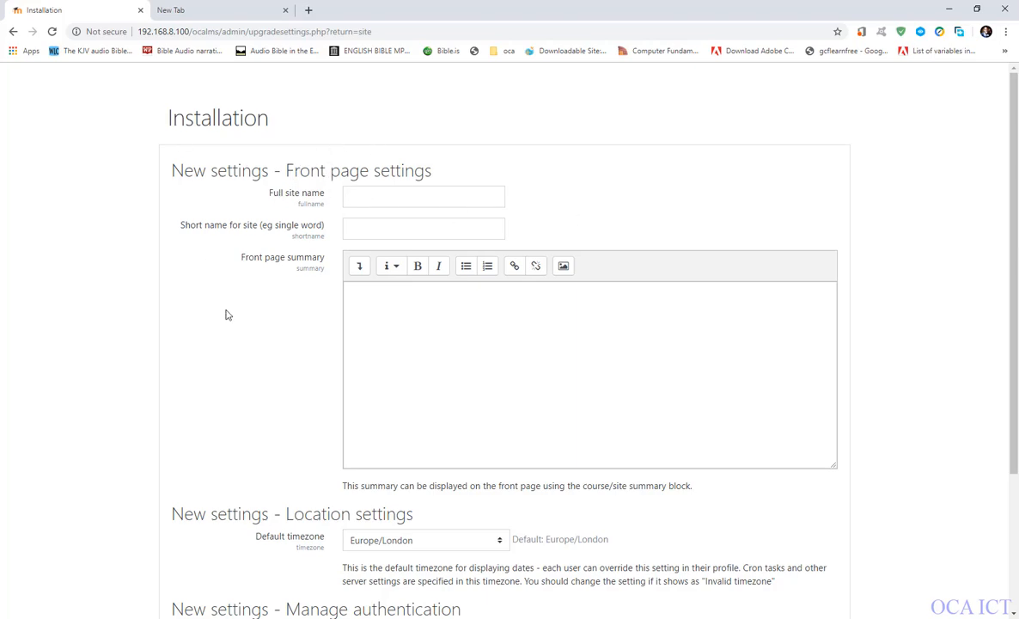
# Set the full site name to "Education Resource Centre" and the short site name to "ERC" in the front page settings.
pyautogui.scroll(-3, 226, 315)
pyautogui.scroll(3, 359, 443)
pyautogui.scroll(-3, 359, 333)
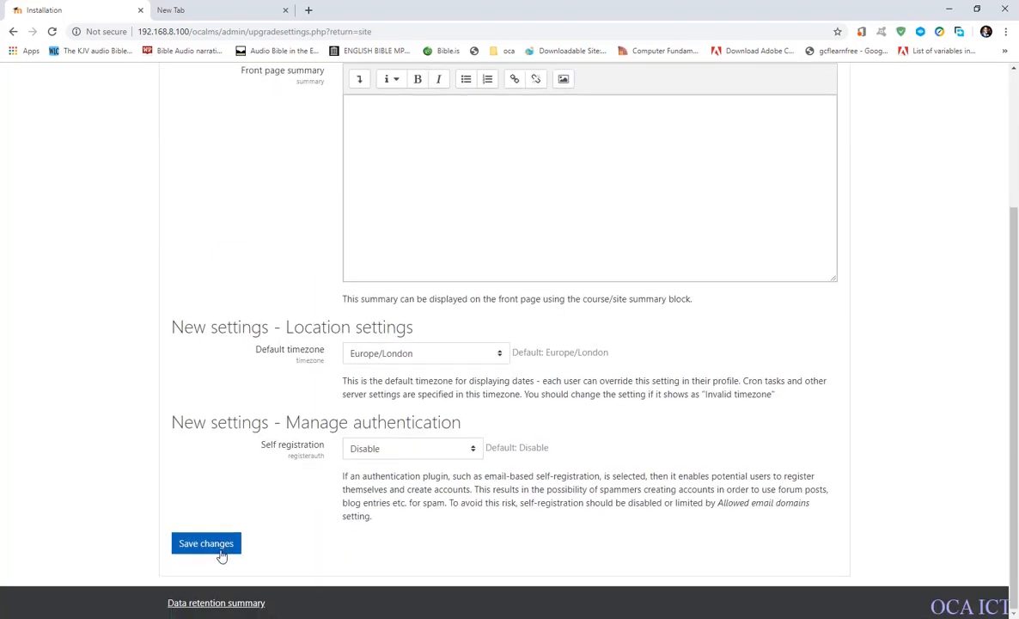
pyautogui.scroll(3, 359, 463)
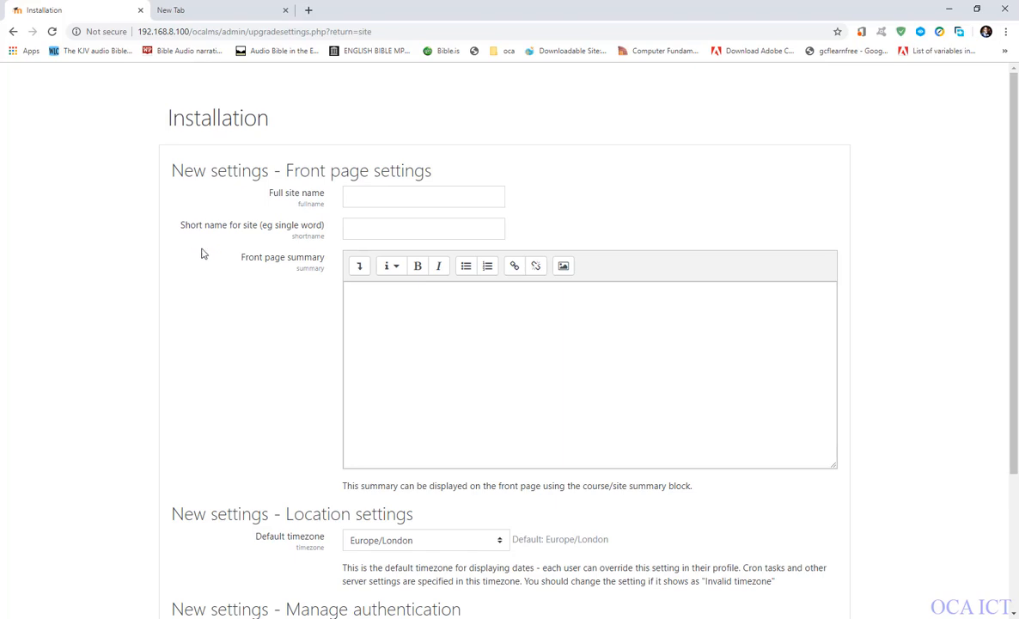
pyautogui.scroll(-2, 199, 349)
pyautogui.scroll(3, 221, 389)
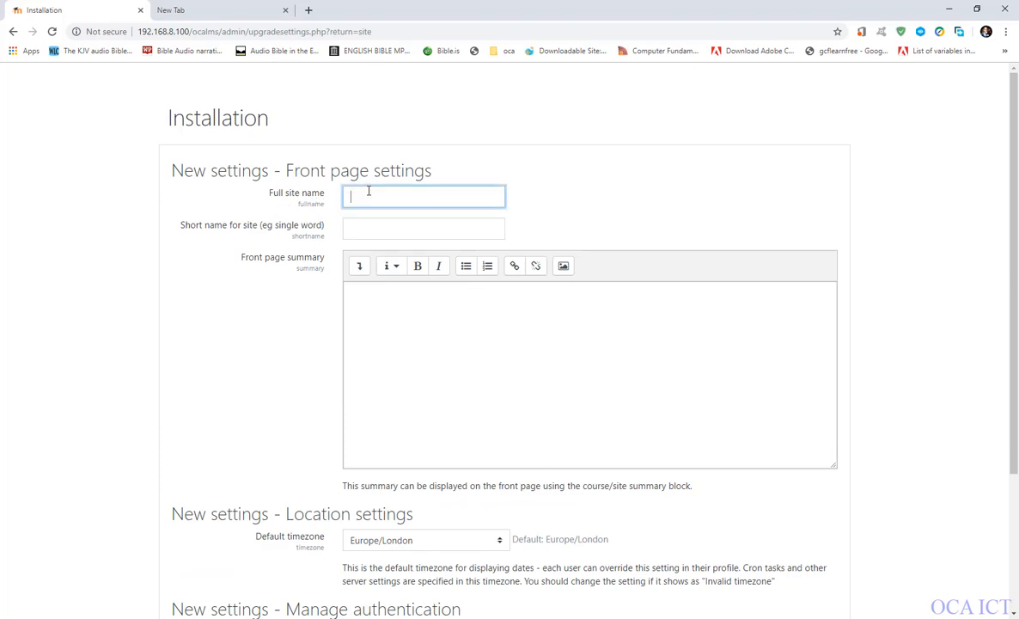
pyautogui.write('Education Resource Centre')
pyautogui.click(358, 237)
pyautogui.write('ERC')
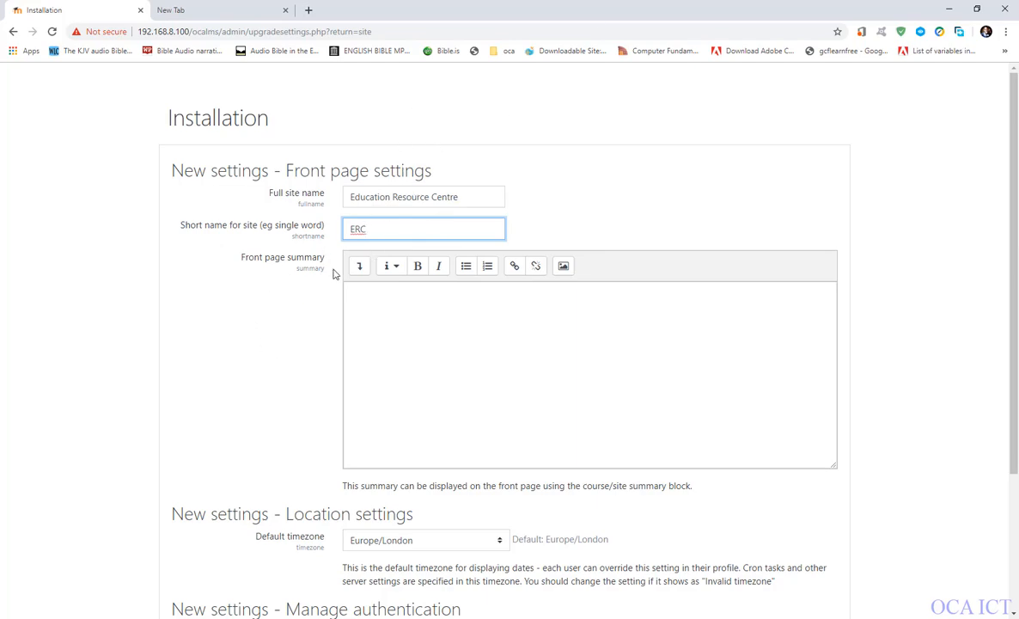
# Copy the full site name "Education Resource Centre" into the front page summary.
pyautogui.click(402, 328)
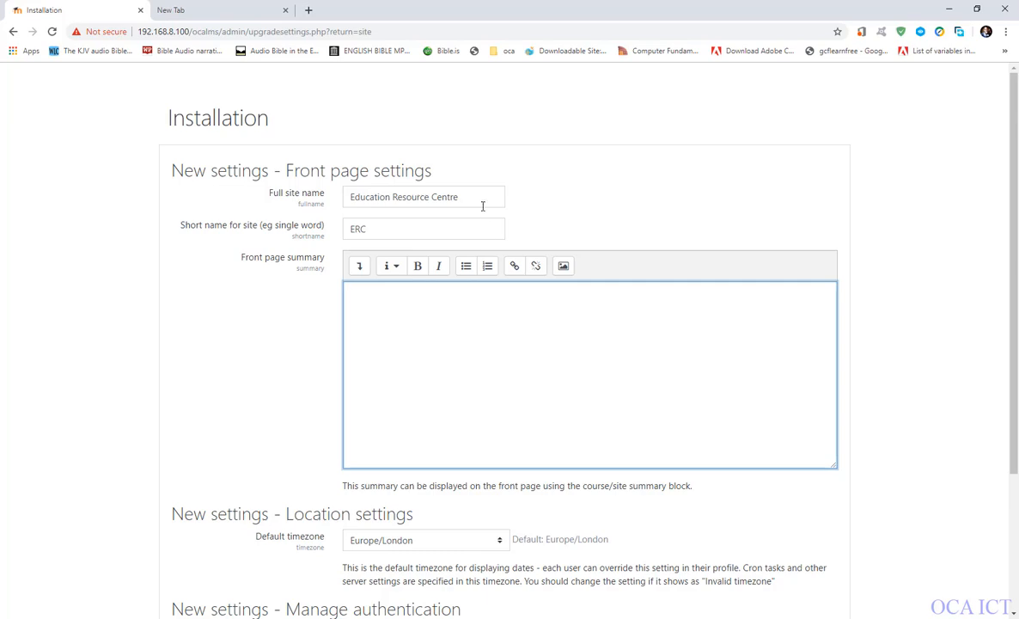
pyautogui.moveTo(473, 201); pyautogui.dragTo(325, 196)
pyautogui.hotkey('ctrl', 'c')
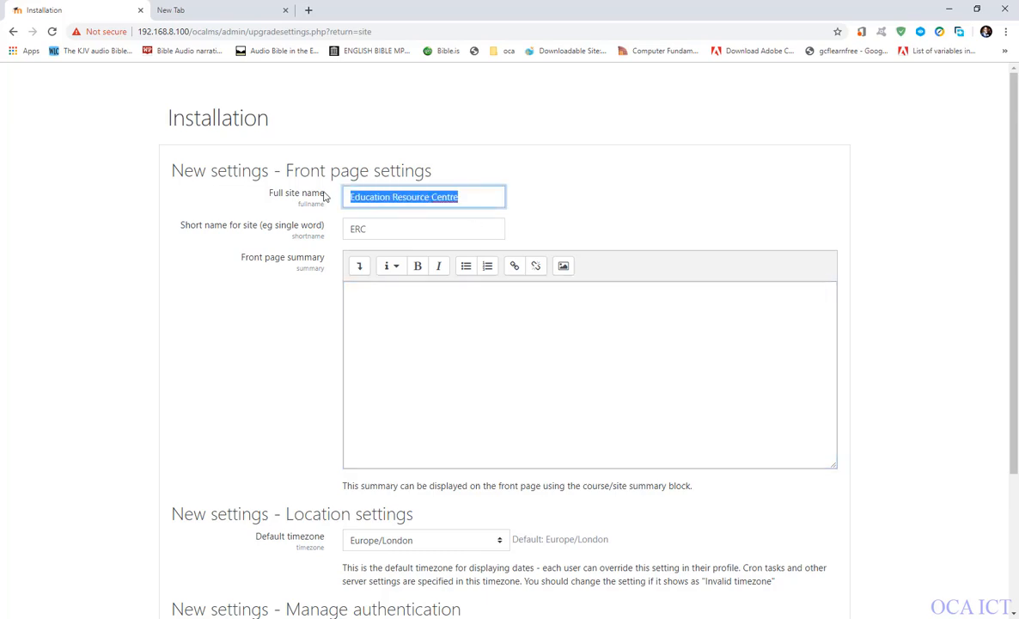
pyautogui.click(395, 339)
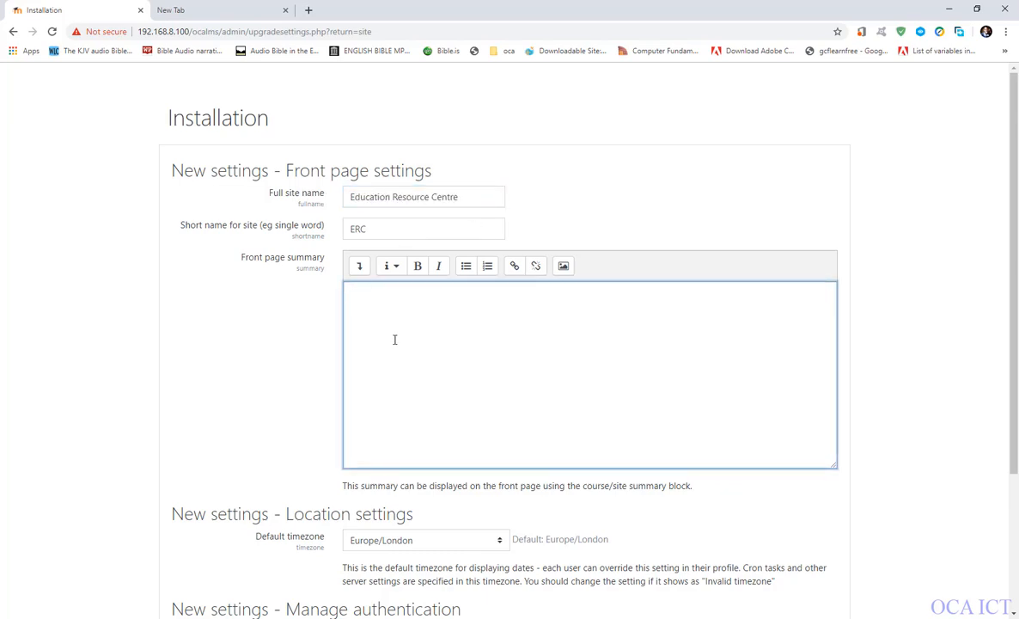
pyautogui.hotkey('ctrl', 'v')
# Set the site's default timezone to Africa/Lagos in the location settings.
pyautogui.scroll(-3, 395, 339)
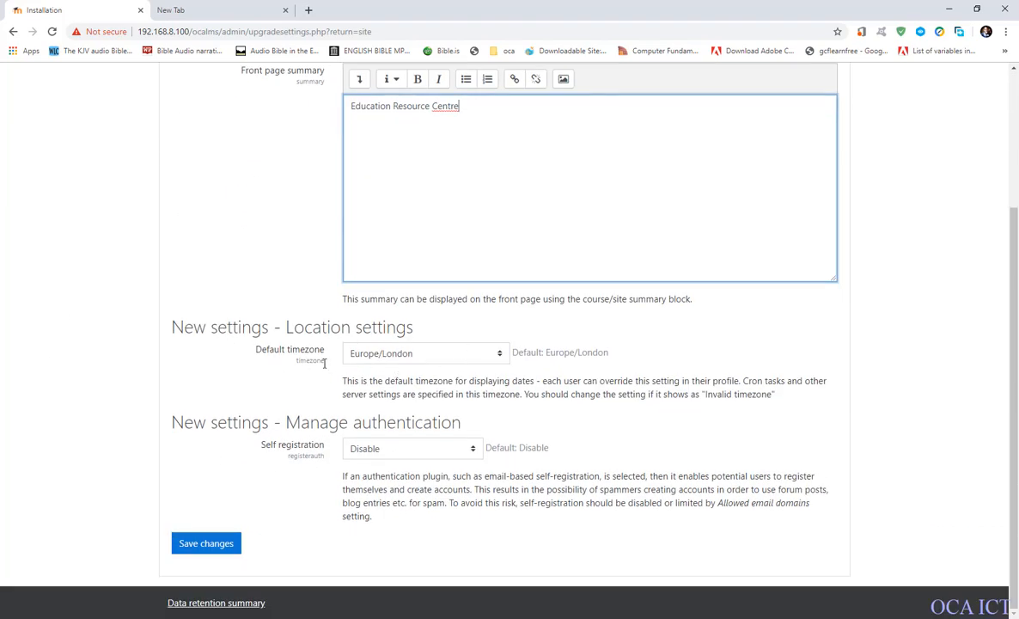
pyautogui.click(422, 361)
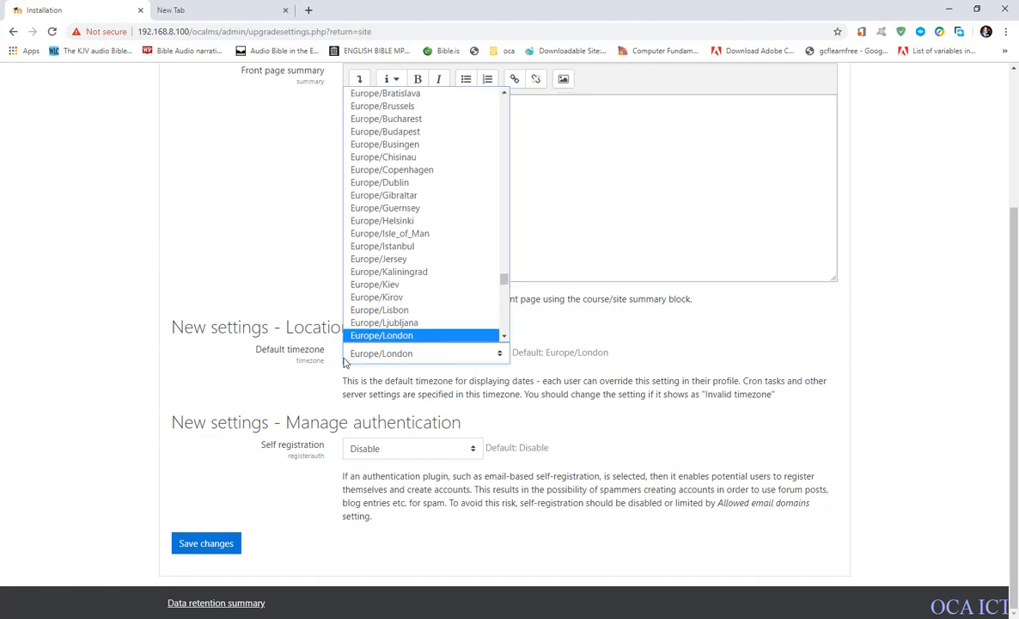
pyautogui.scroll(20, 407, 243)
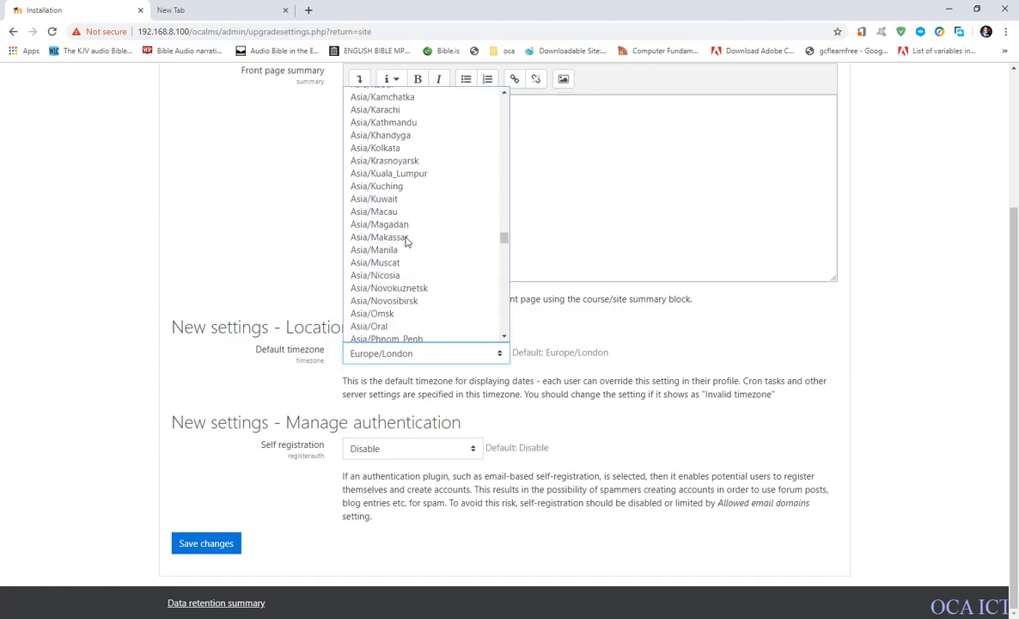
pyautogui.scroll(20, 438, 177)
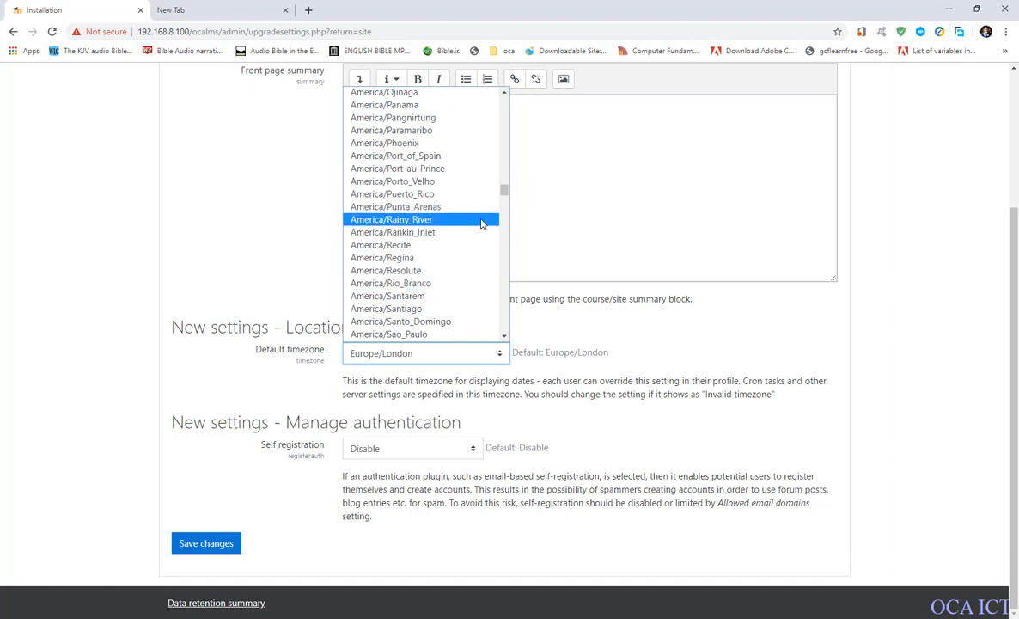
pyautogui.scroll(10, 481, 223)
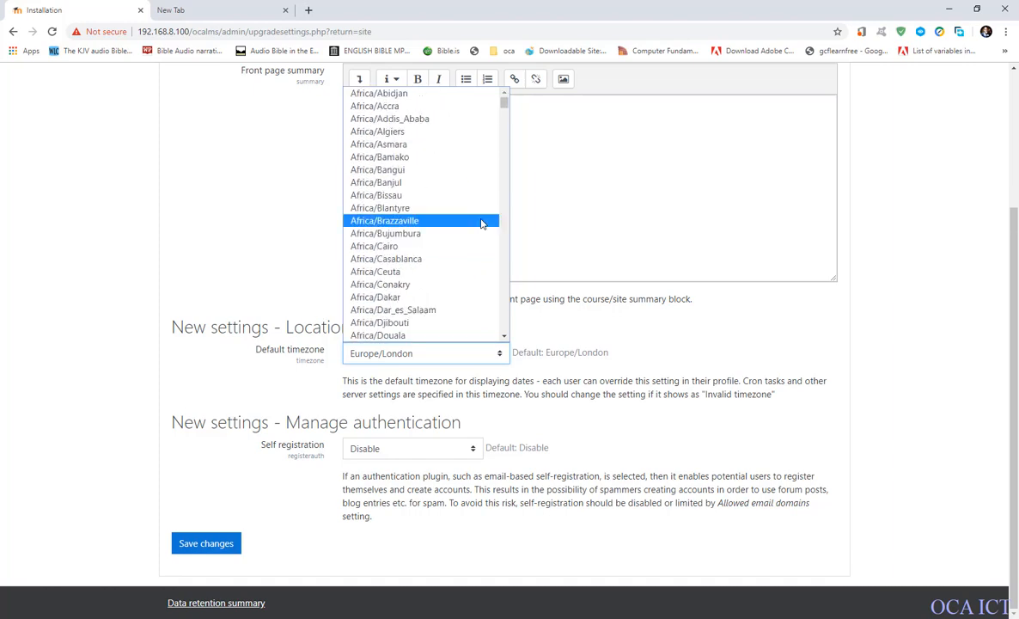
pyautogui.scroll(-15, 449, 189)
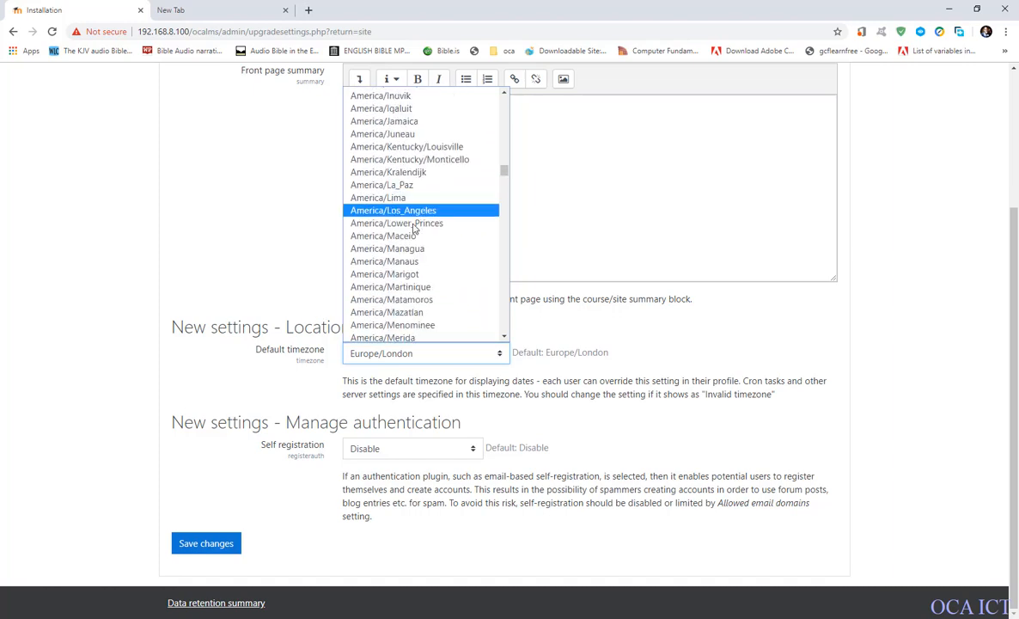
pyautogui.scroll(-12, 403, 262)
pyautogui.scroll(20, 411, 258)
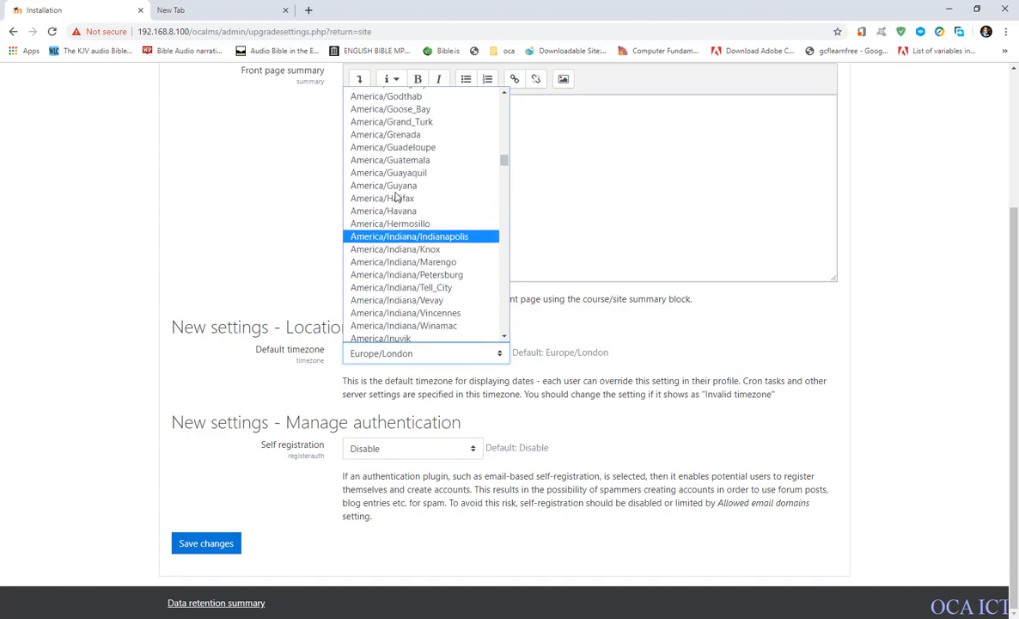
pyautogui.scroll(18, 397, 171)
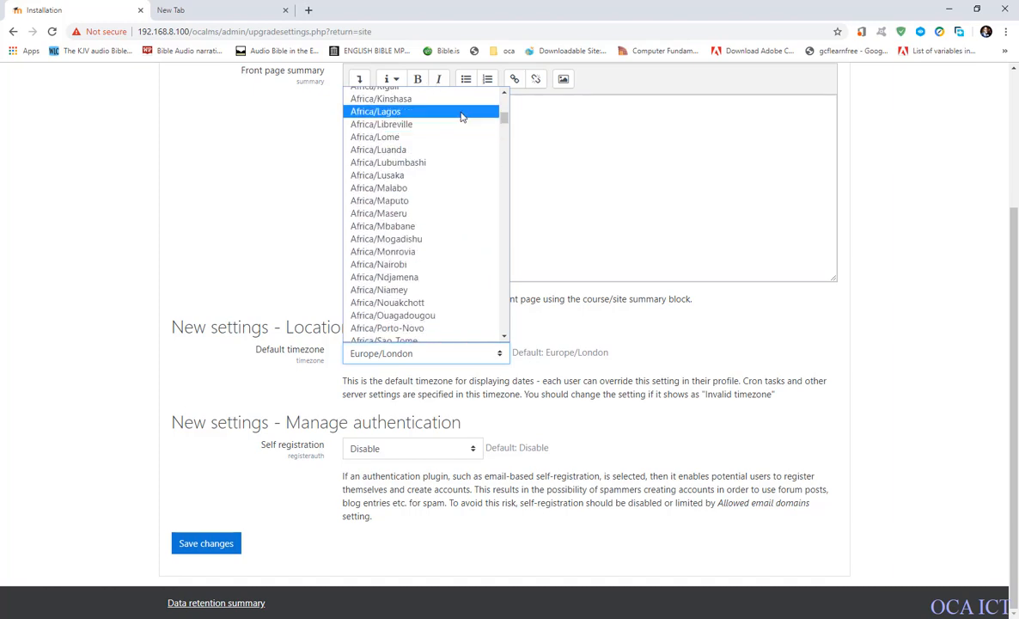
pyautogui.click(388, 112)
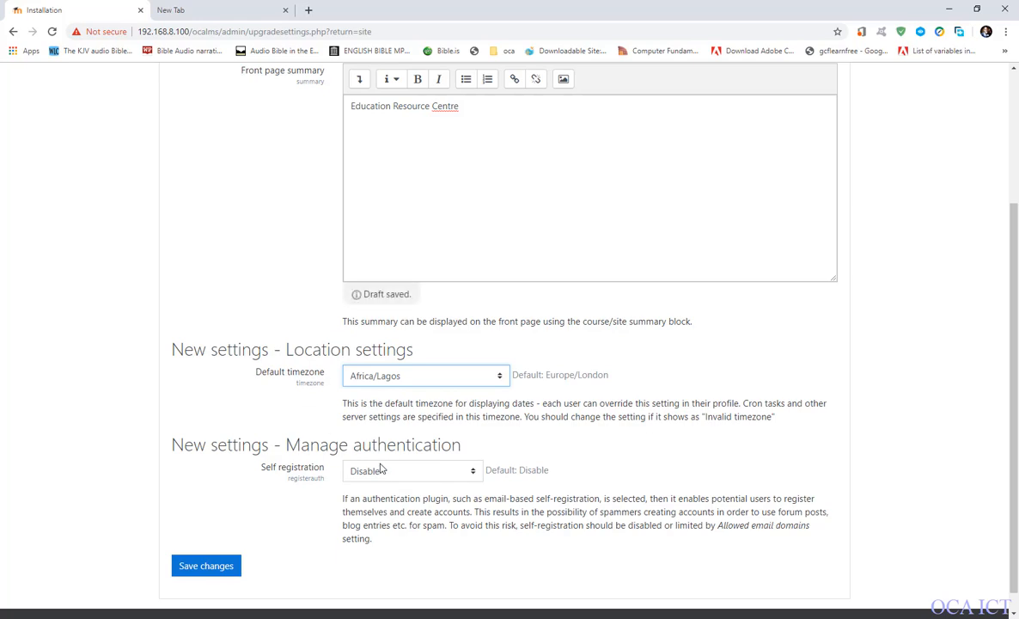
# Set self registration to "Email-based self-registration" and save the new site settings.
pyautogui.scroll(-1, 380, 469)
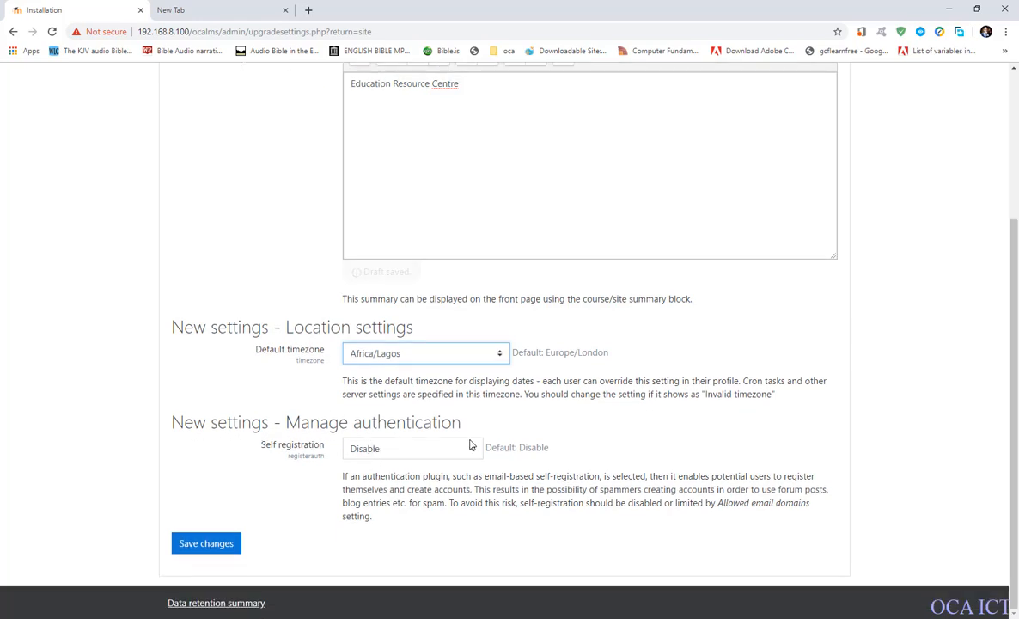
pyautogui.click(392, 450)
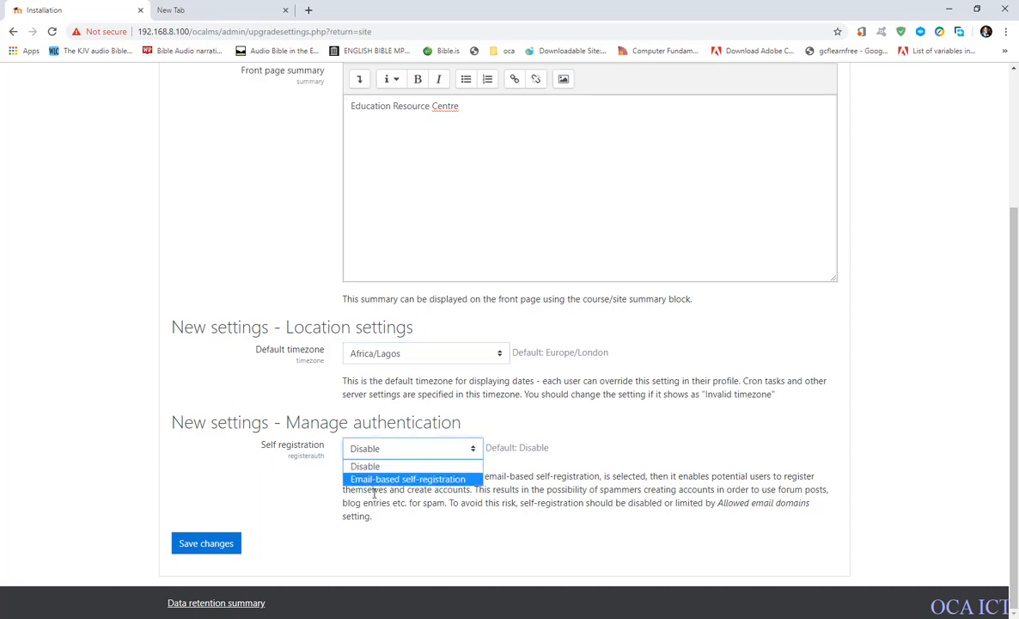
pyautogui.click(424, 480)
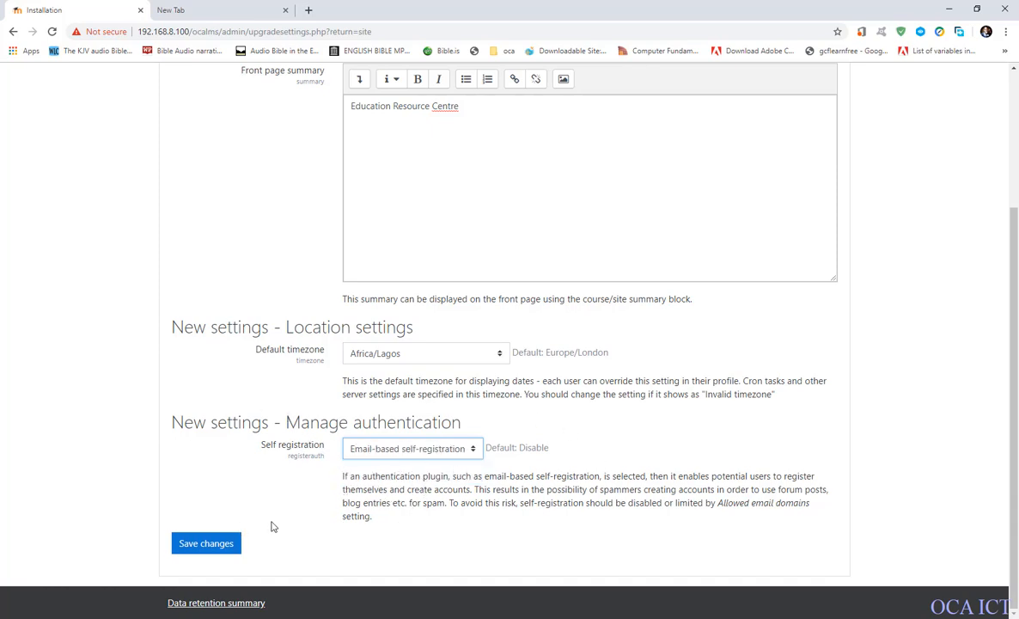
pyautogui.click(188, 548)
pyautogui.click(204, 546)
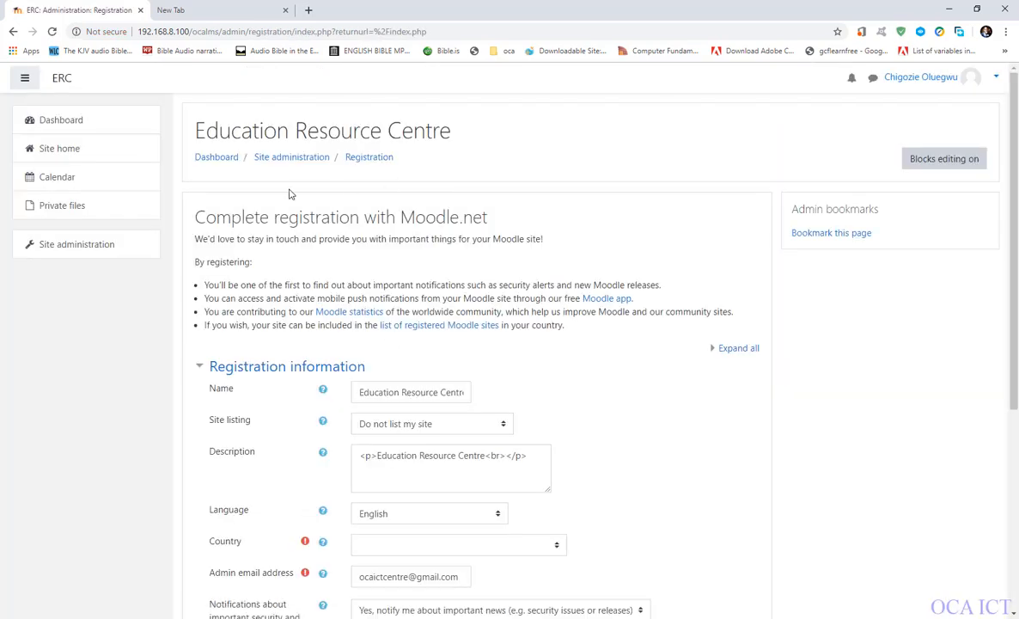
# Examine the Moodle.net registration form, including its required fields, notification options, privacy agreement and the choice to register or skip.
pyautogui.scroll(-4, 432, 370)
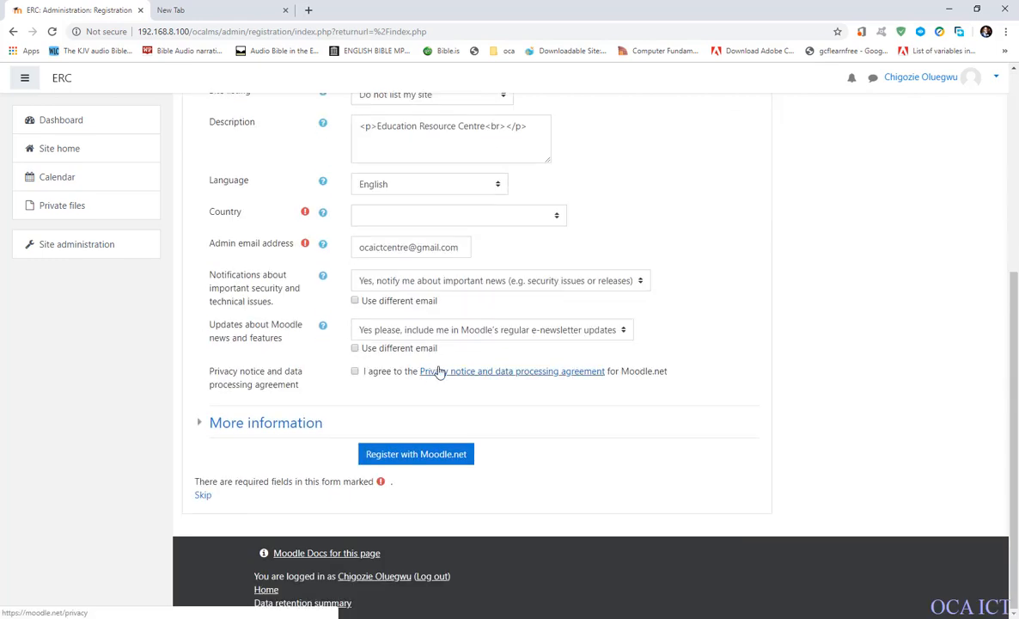
pyautogui.scroll(4, 438, 372)
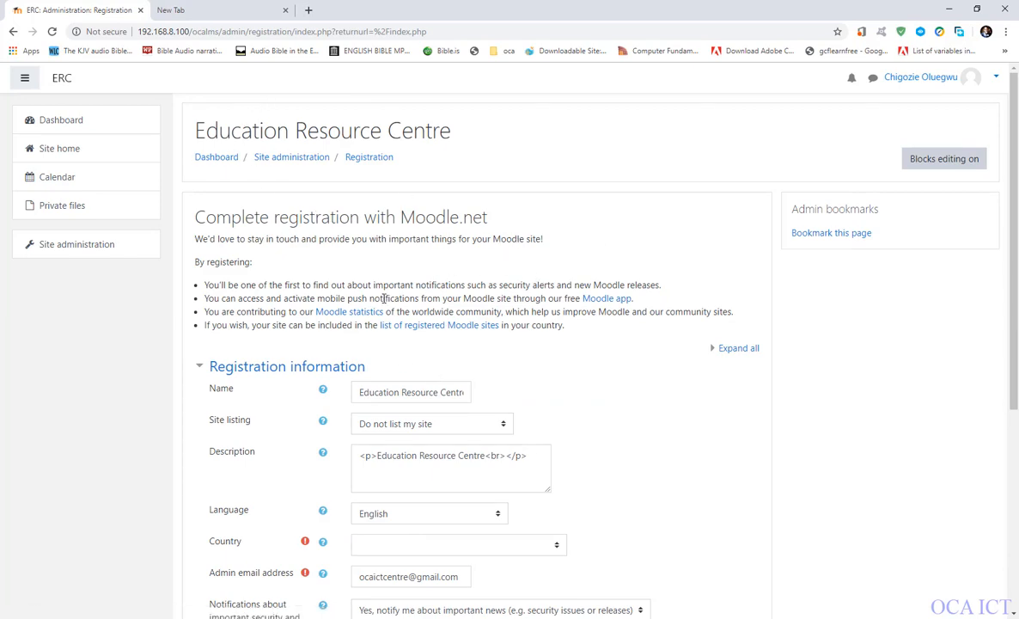
pyautogui.scroll(-4, 384, 298)
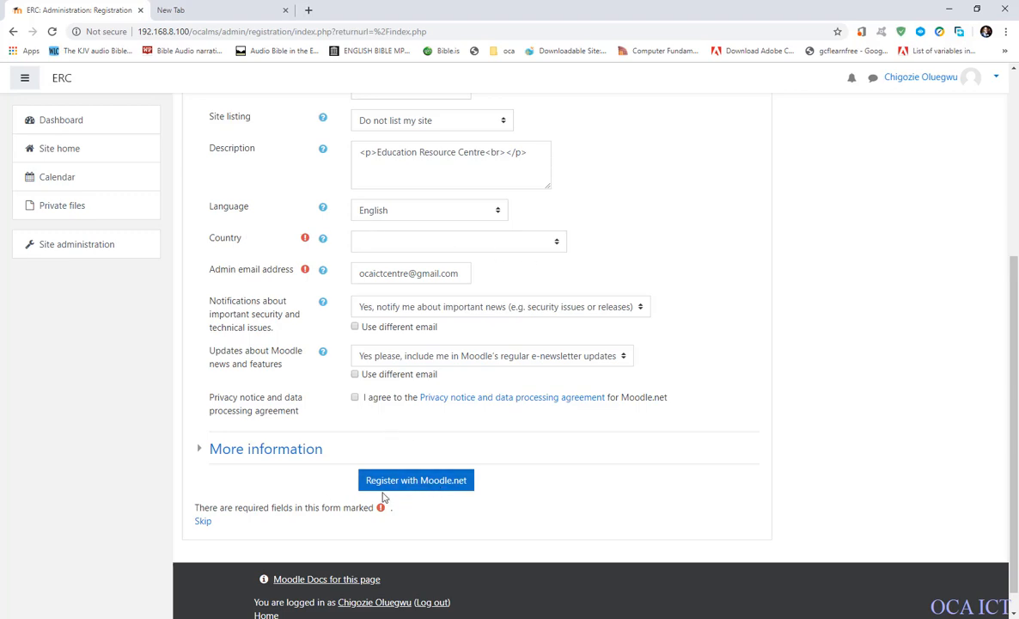
pyautogui.scroll(5, 441, 485)
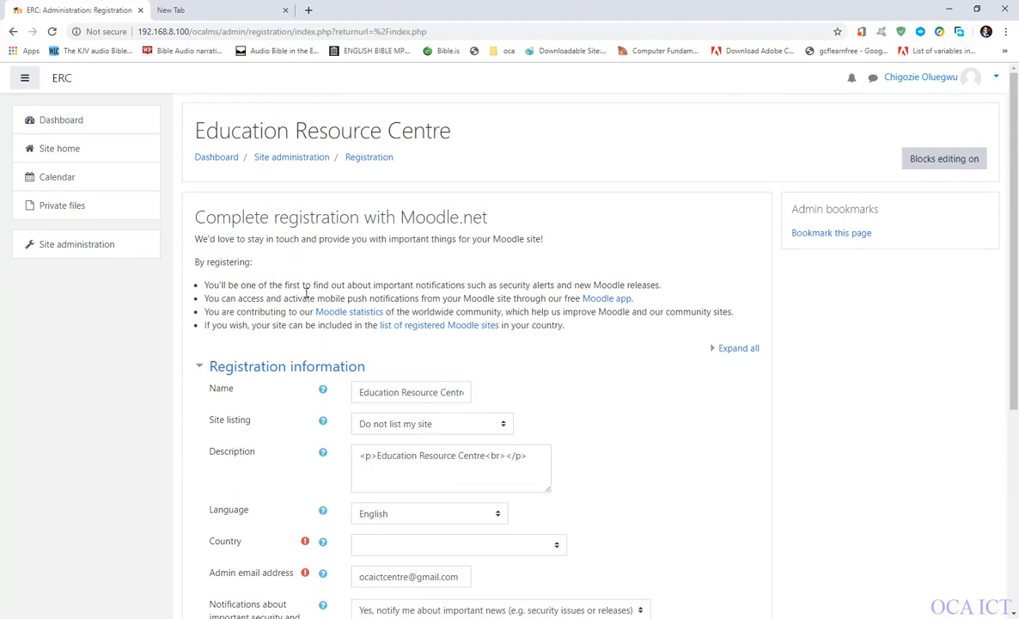
pyautogui.scroll(-4, 303, 360)
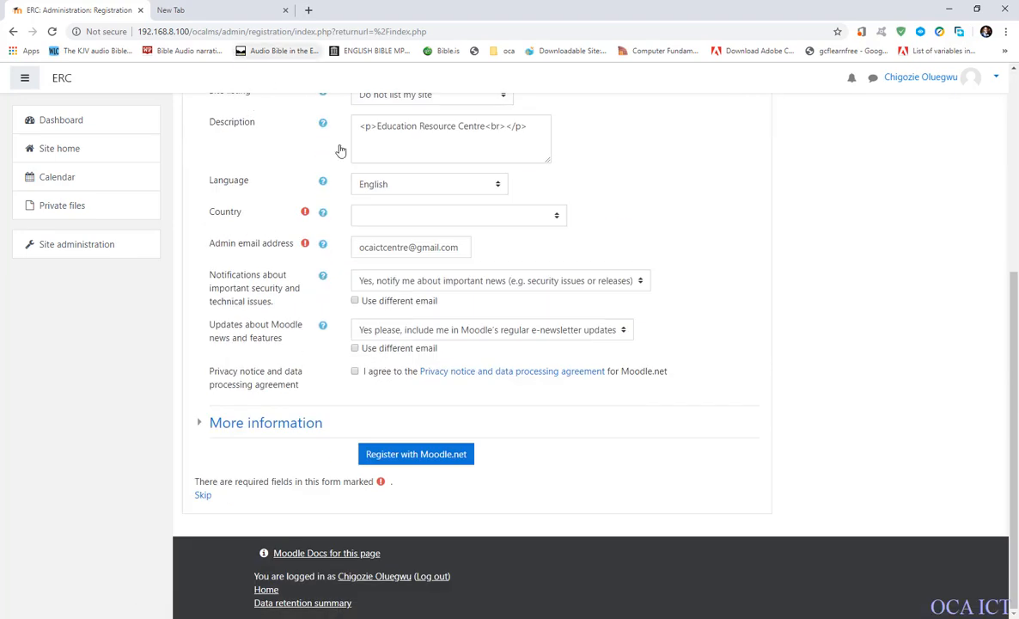
pyautogui.scroll(4, 369, 207)
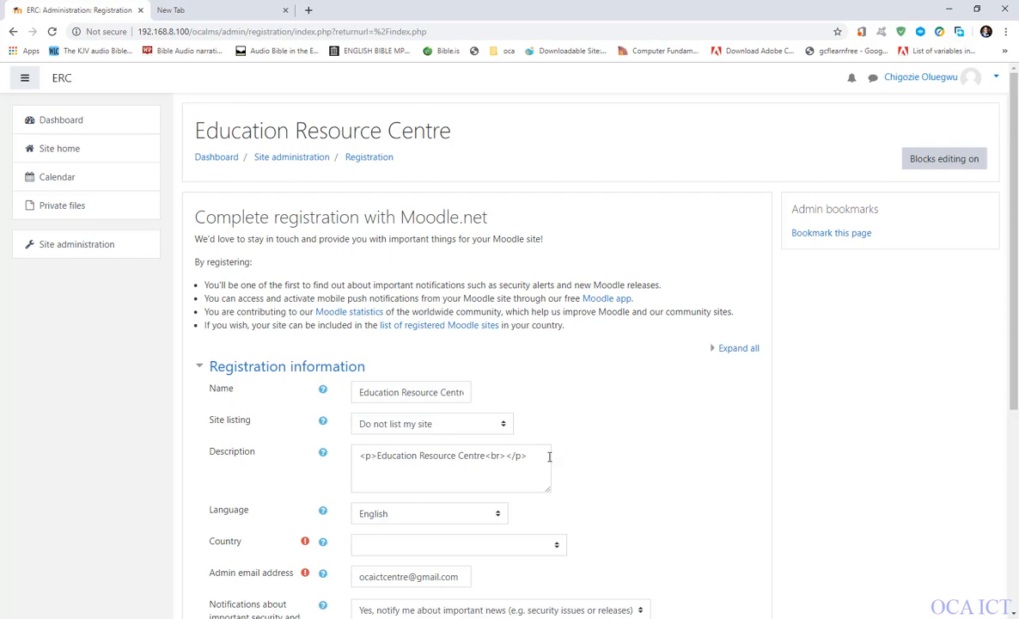
# Review the Moodle.net registration form once more, from the site details through the country, admin email and privacy agreement fields.
pyautogui.scroll(-5, 516, 430)
pyautogui.scroll(5, 432, 286)
pyautogui.scroll(-3, 442, 278)
pyautogui.scroll(-1, 440, 275)
pyautogui.scroll(4, 430, 257)
pyautogui.scroll(-4, 417, 245)
pyautogui.scroll(4, 334, 262)
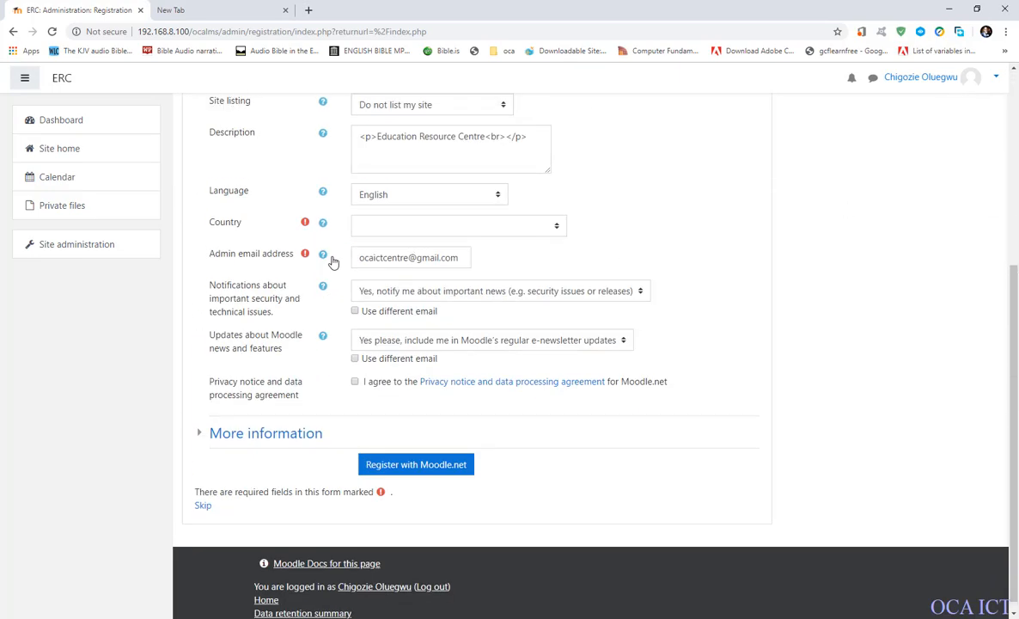
pyautogui.scroll(-1, 880, 127)
pyautogui.scroll(1, 880, 126)
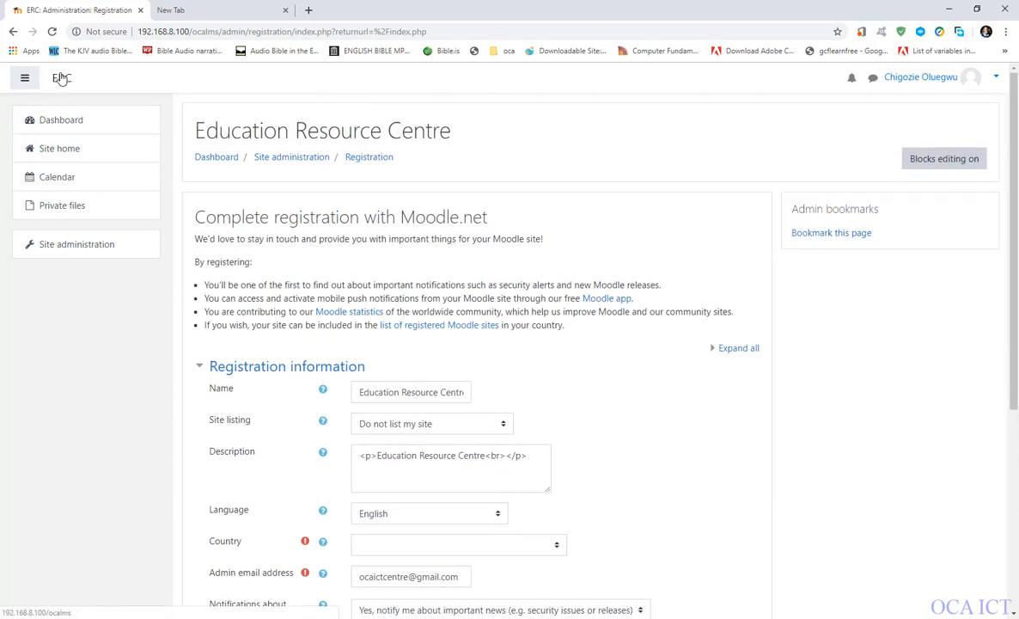
# Open the Dashboard and go through the user tour of its timeline, courses and display options to the end.
pyautogui.click(76, 119)
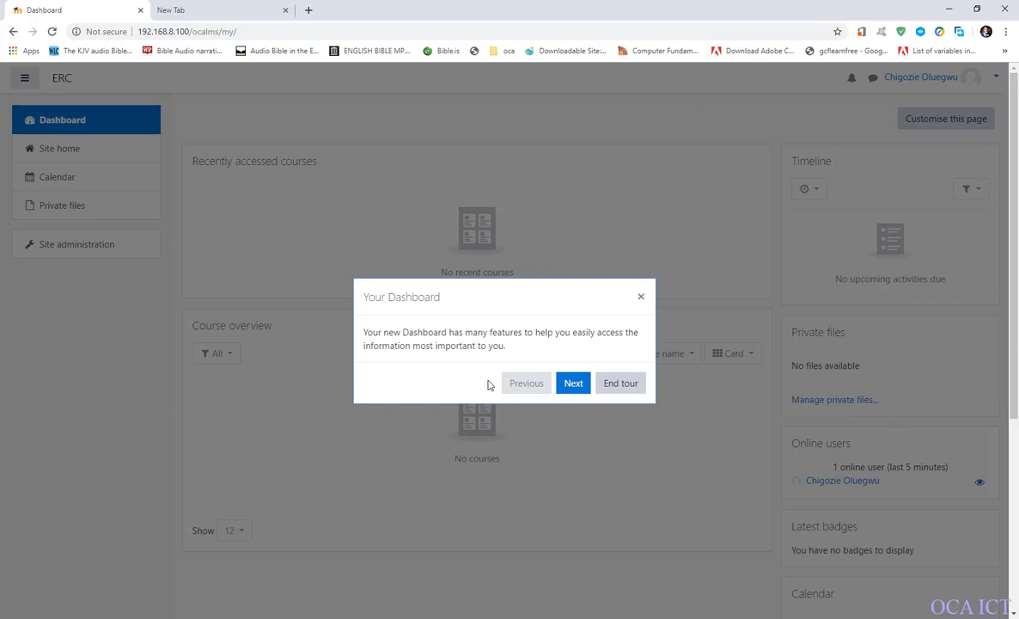
pyautogui.click(582, 388)
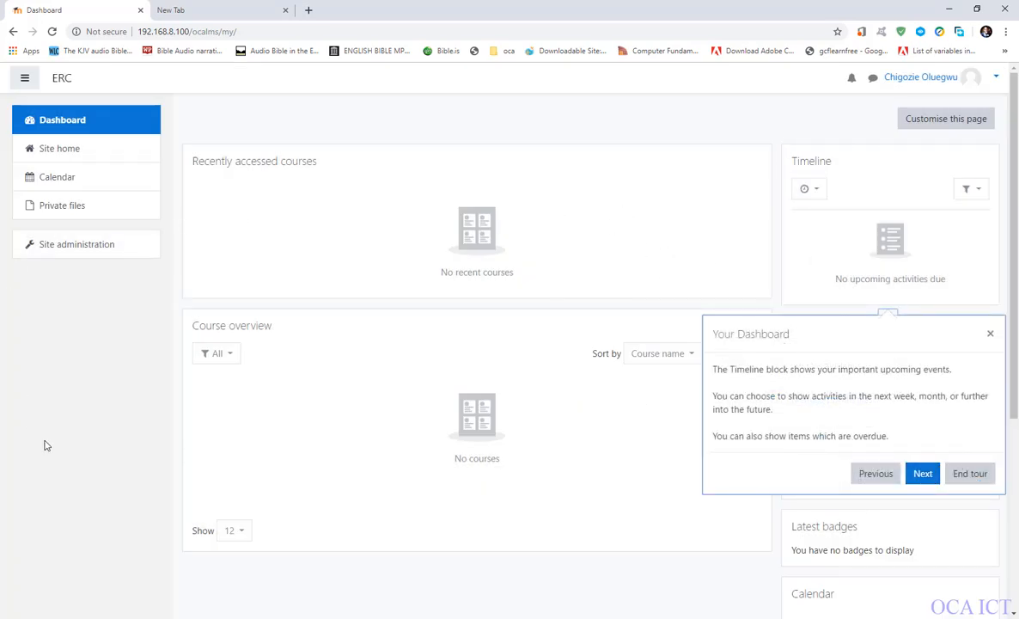
pyautogui.click(917, 482)
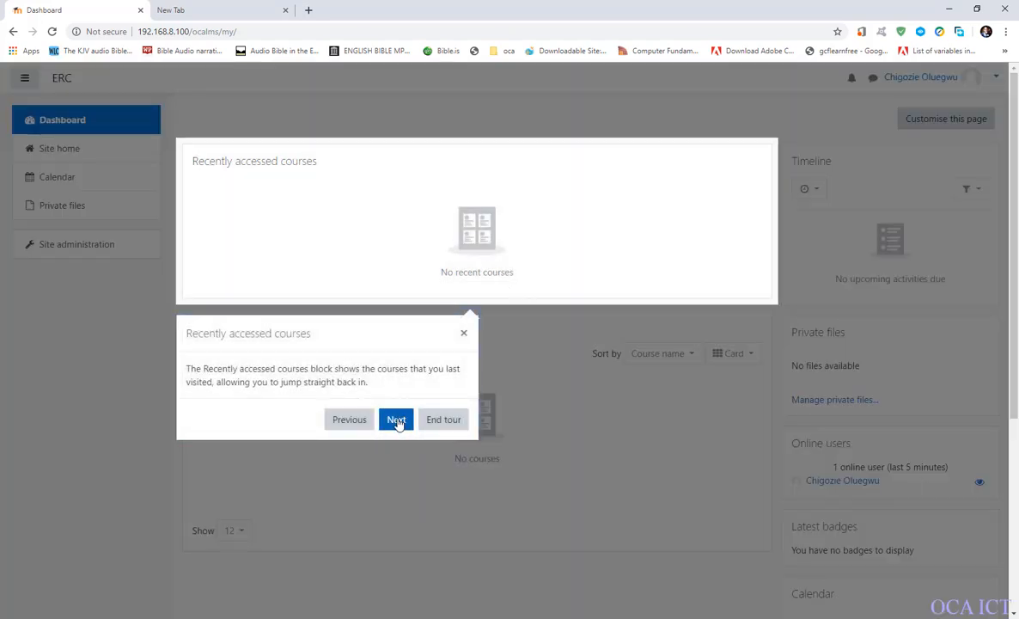
pyautogui.click(397, 421)
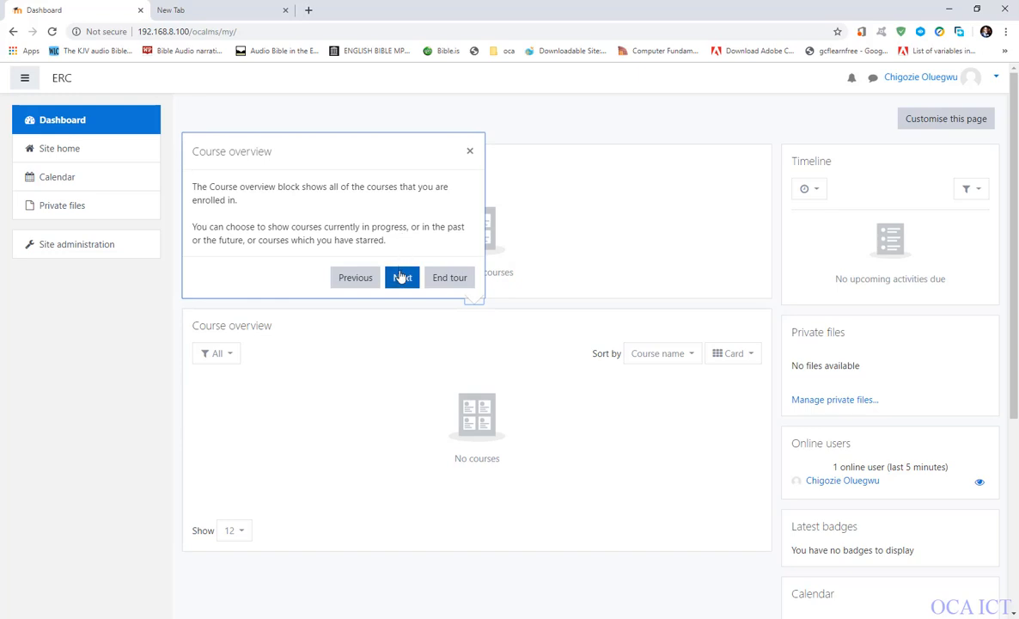
pyautogui.click(401, 277)
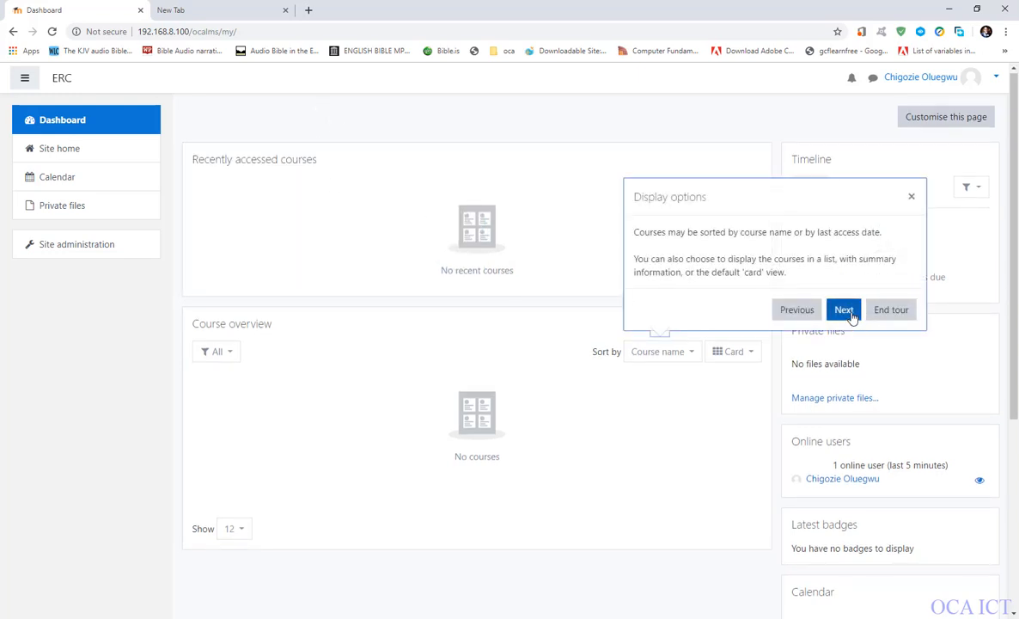
pyautogui.click(847, 312)
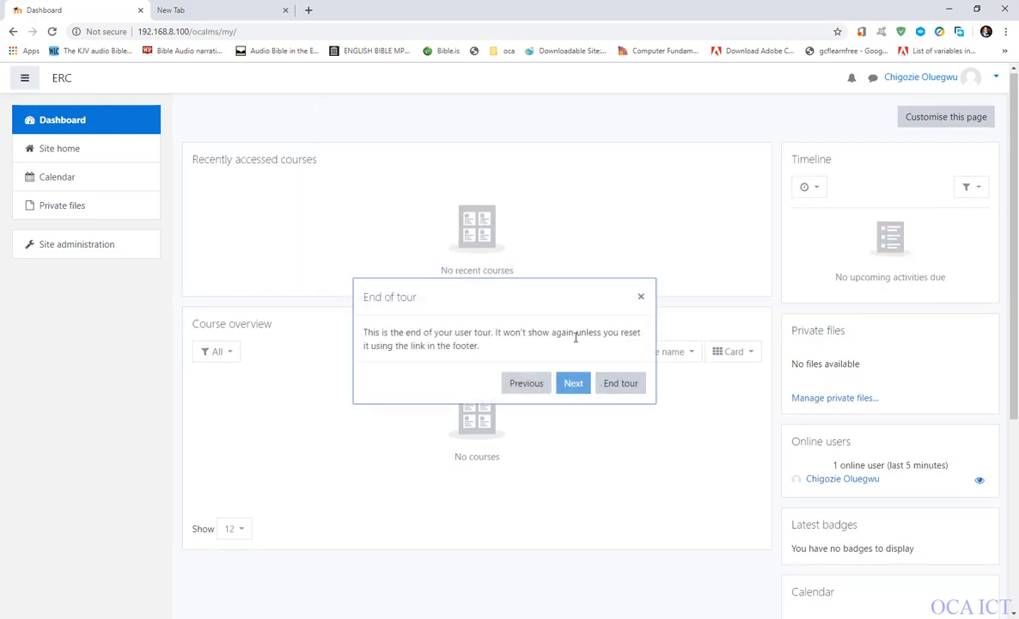
pyautogui.click(617, 384)
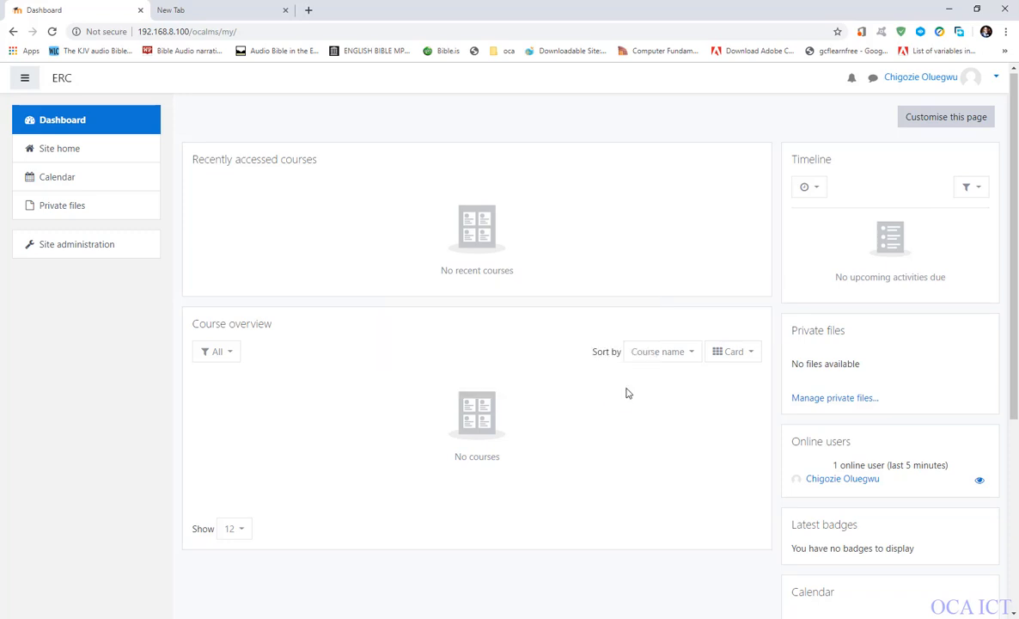
# Open the site home page and view the options in the administrator's account menu.
pyautogui.click(45, 152)
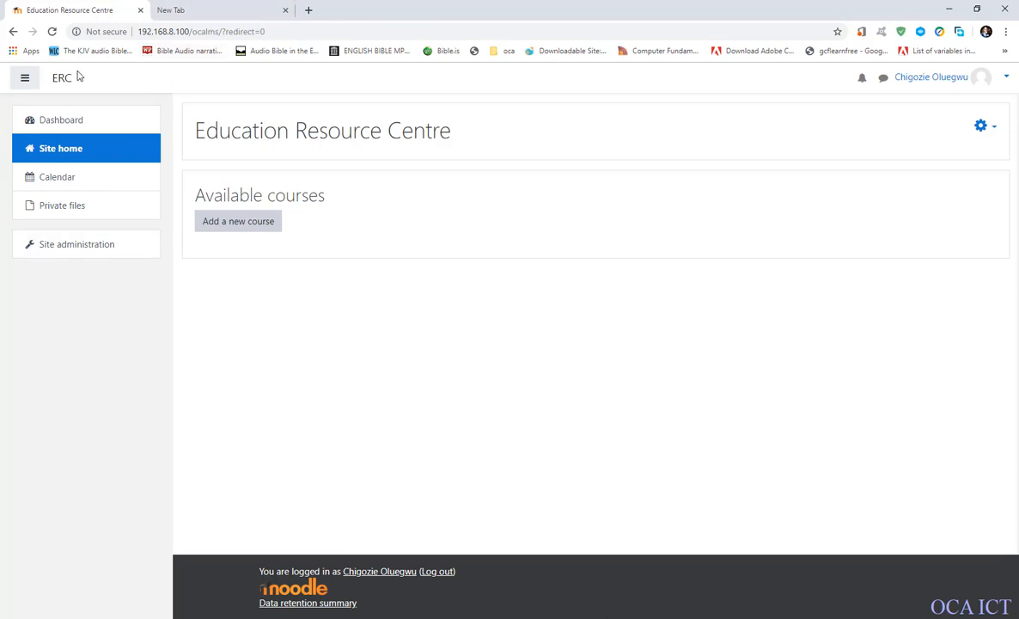
pyautogui.click(978, 84)
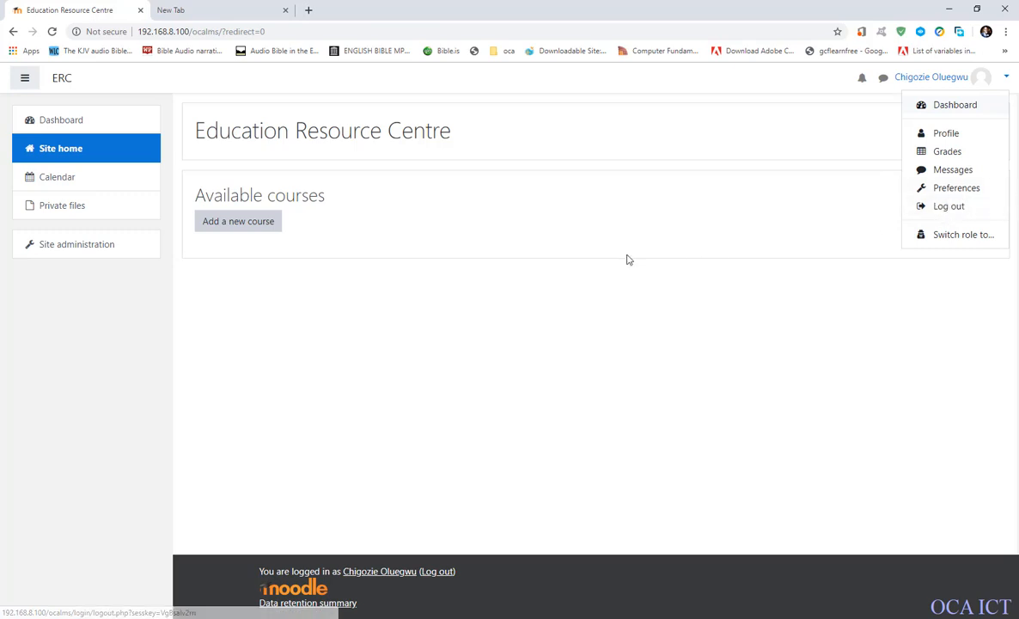
pyautogui.press('Escape')
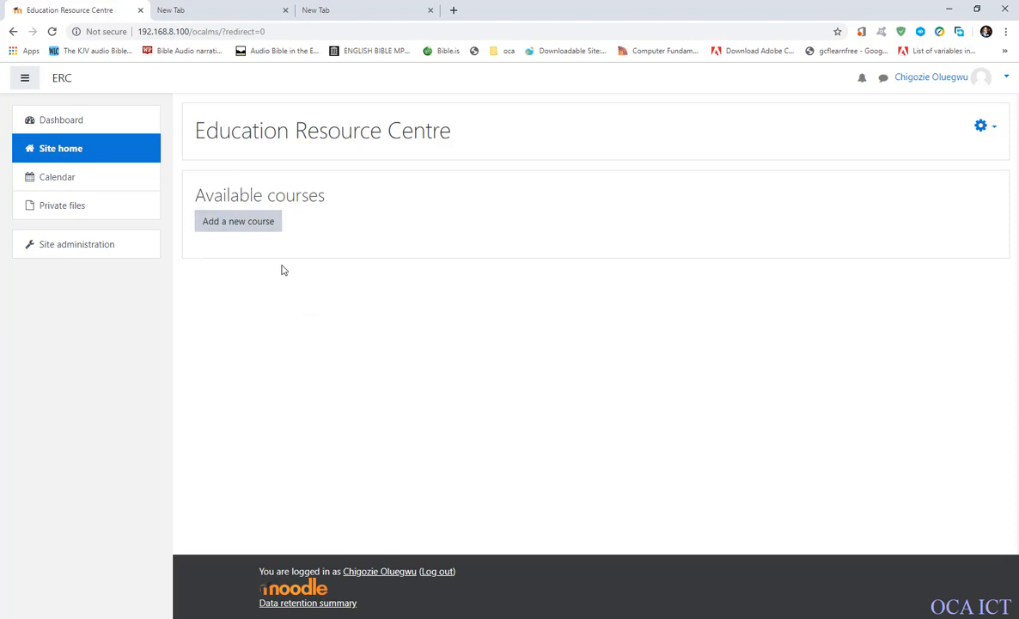
pyautogui.click(176, 31)
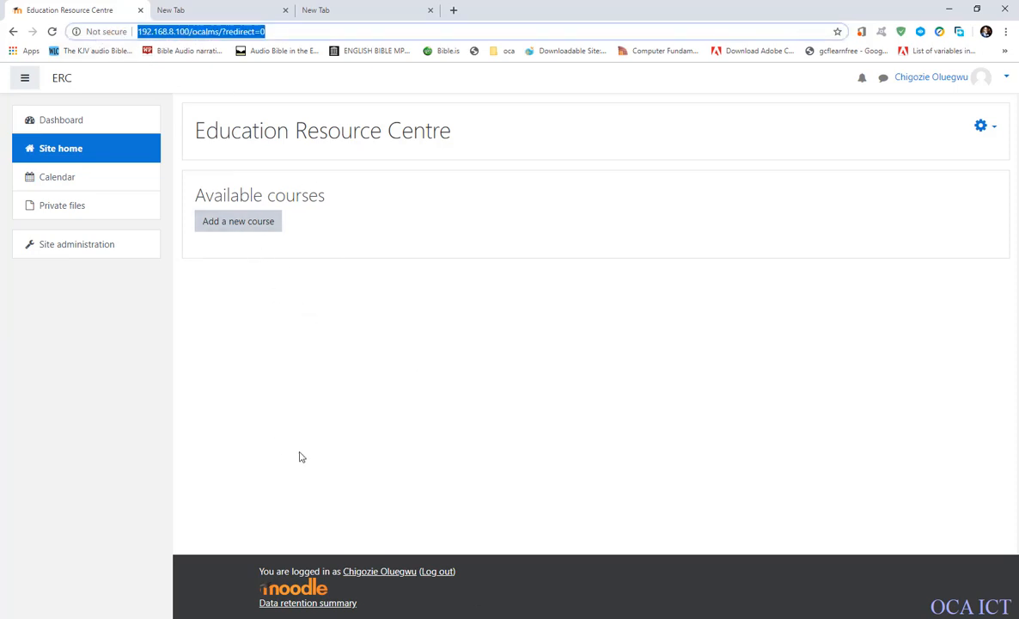
pyautogui.click(269, 436)
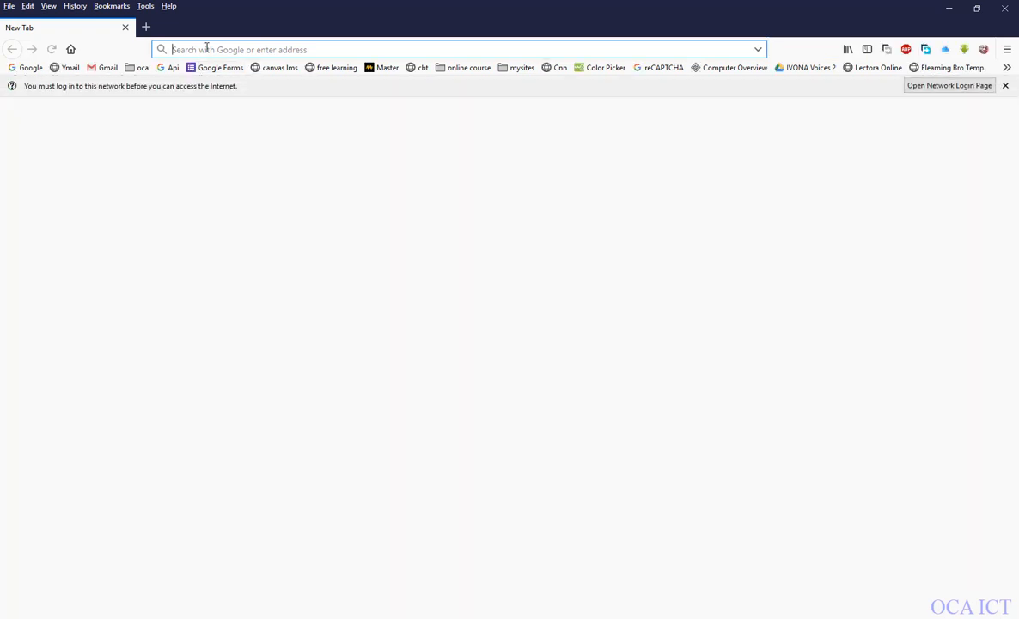
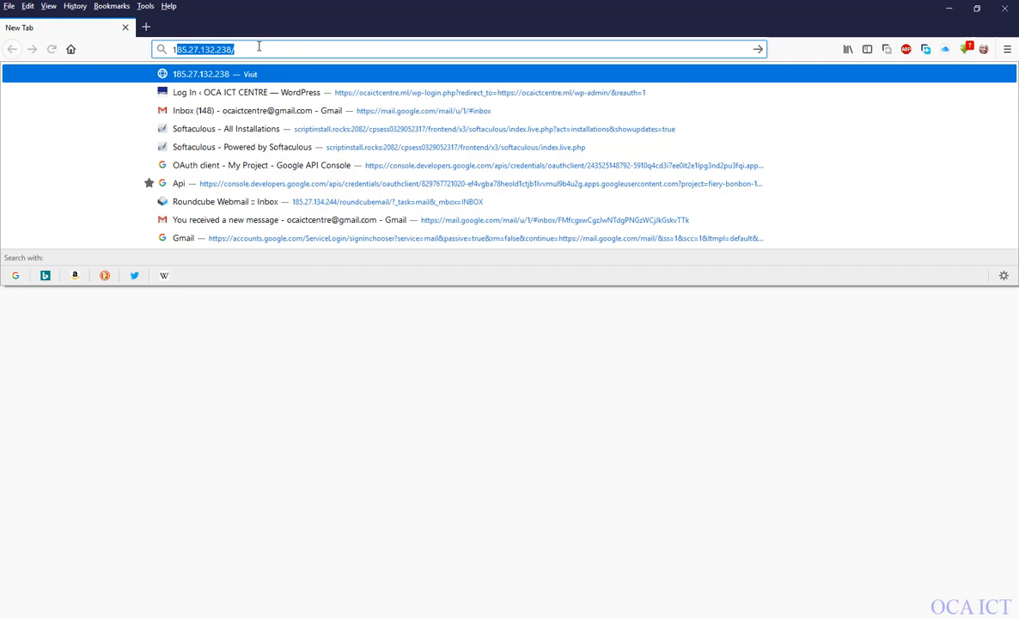
pyautogui.click(949, 11)
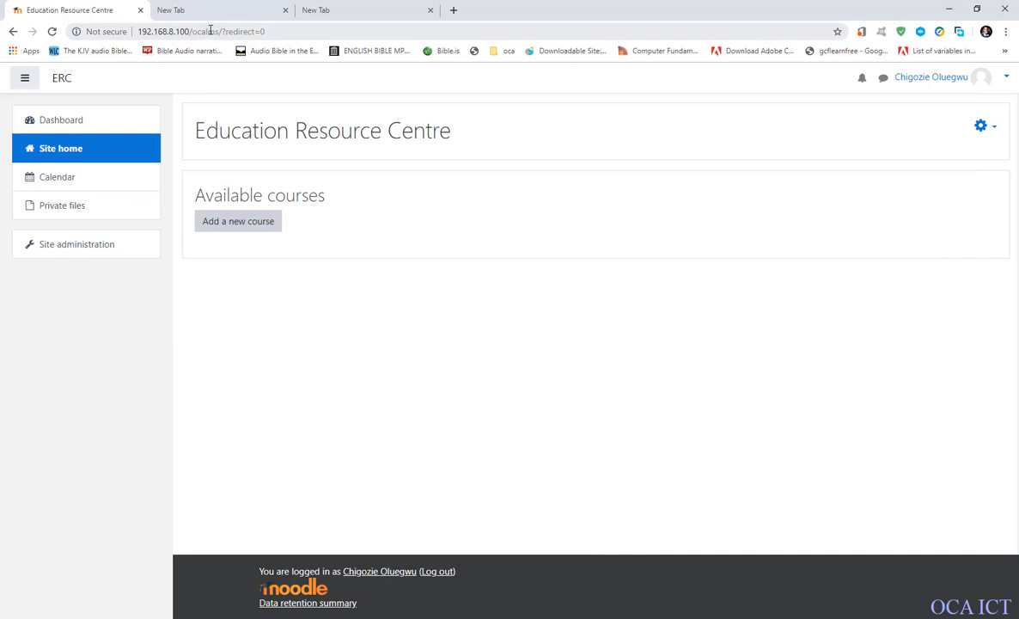
# Copy the site's base address 192.168.8.100/ocalms, leaving out the redirect parameter.
pyautogui.moveTo(220, 31); pyautogui.dragTo(97, 30)
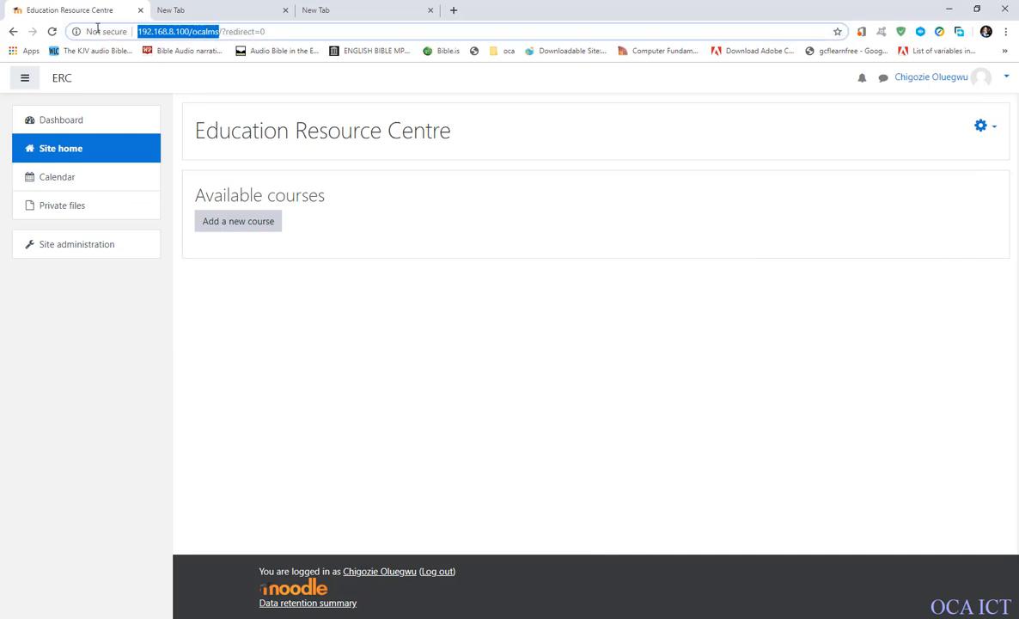
pyautogui.rightClick(161, 35)
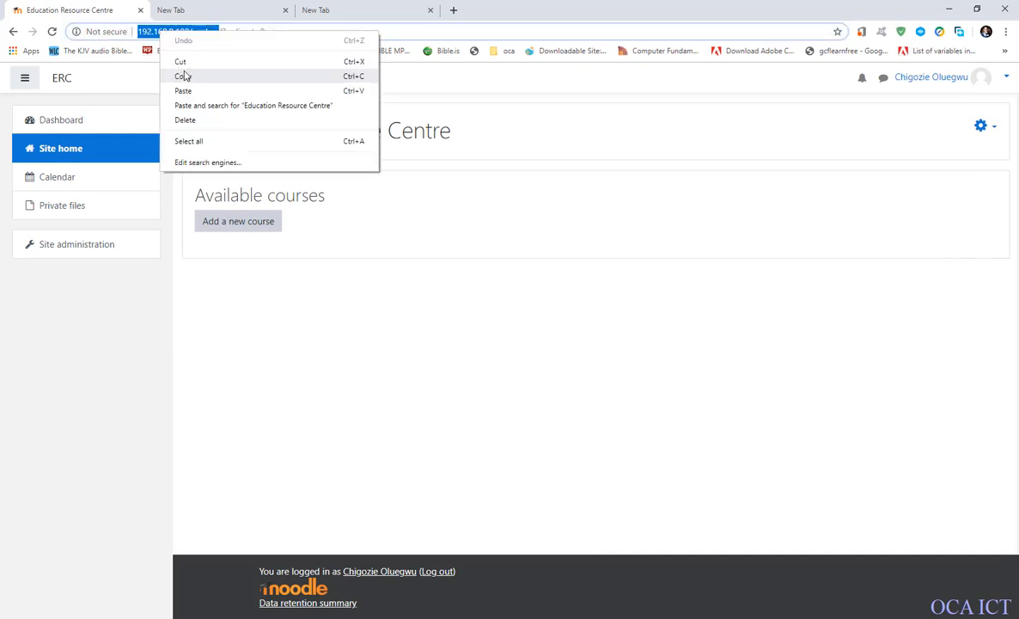
pyautogui.click(184, 76)
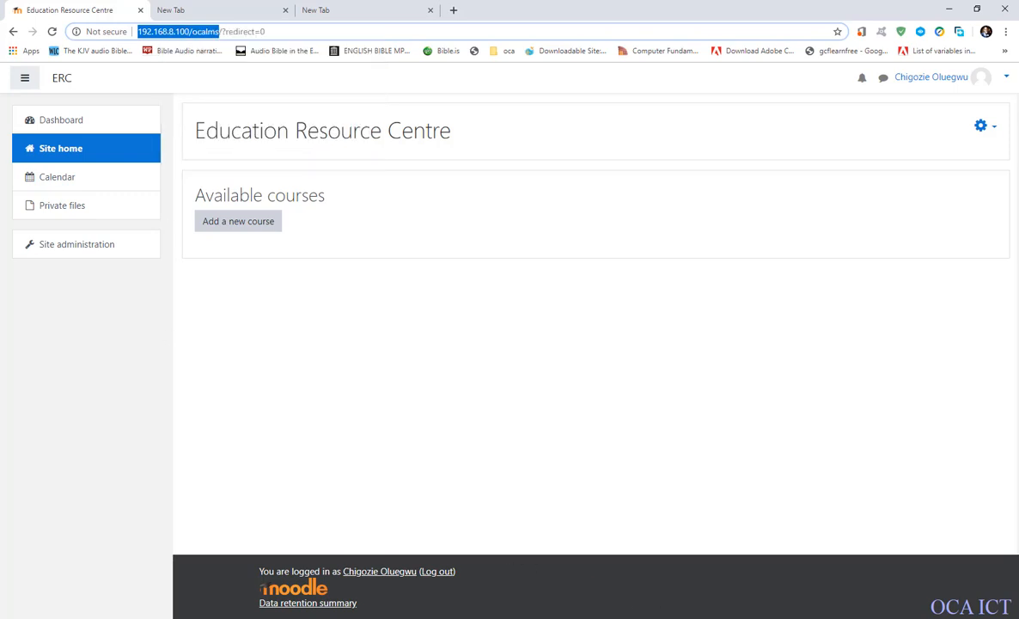
pyautogui.press('F9')
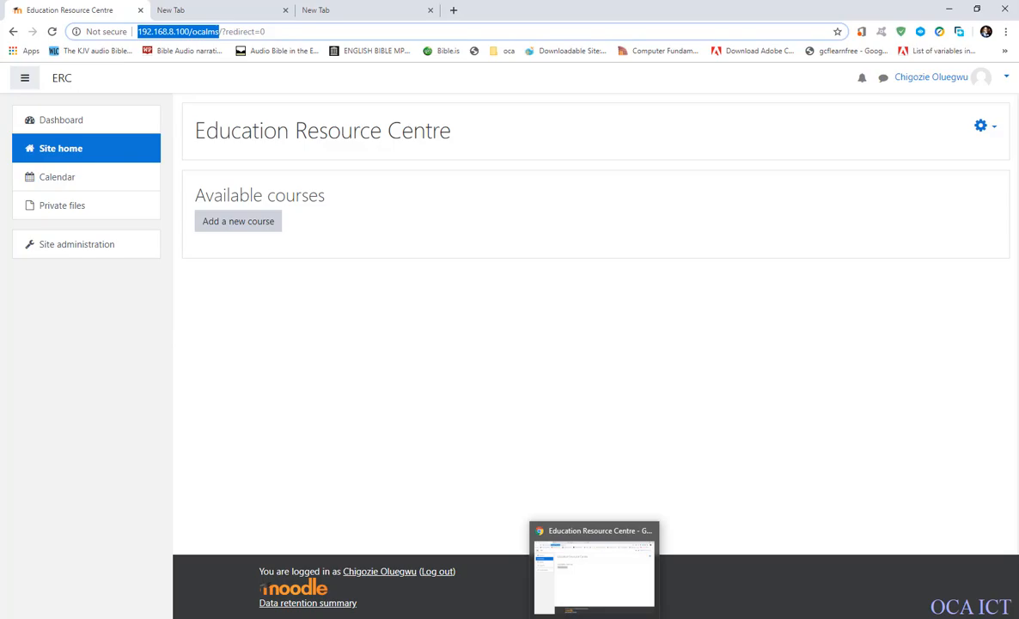
pyautogui.click(594, 618)
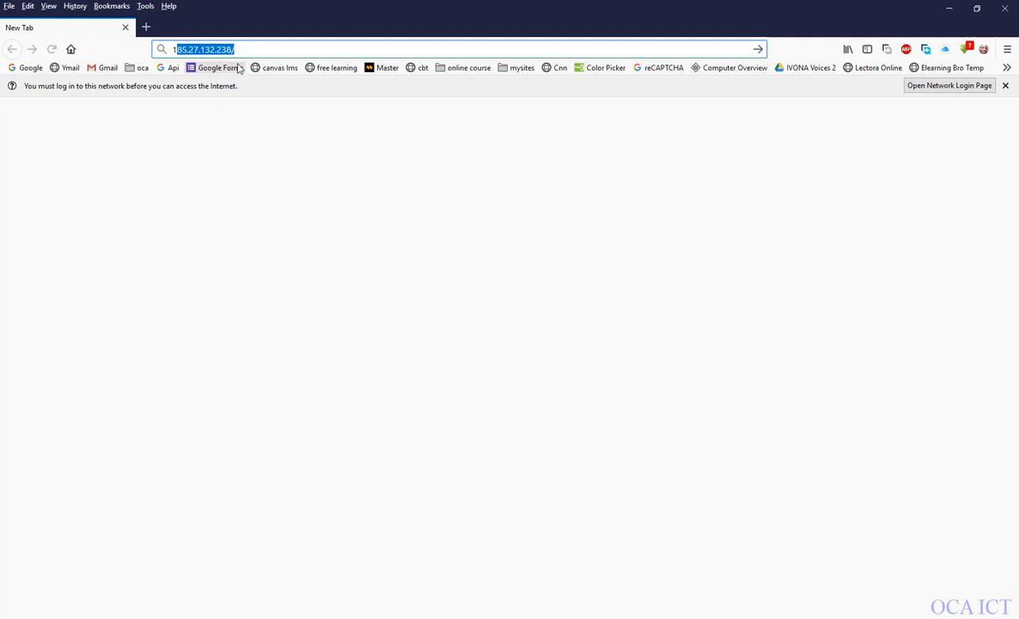
pyautogui.moveTo(176, 49); pyautogui.dragTo(118, 24)
pyautogui.hotkey('ctrl', 'v')
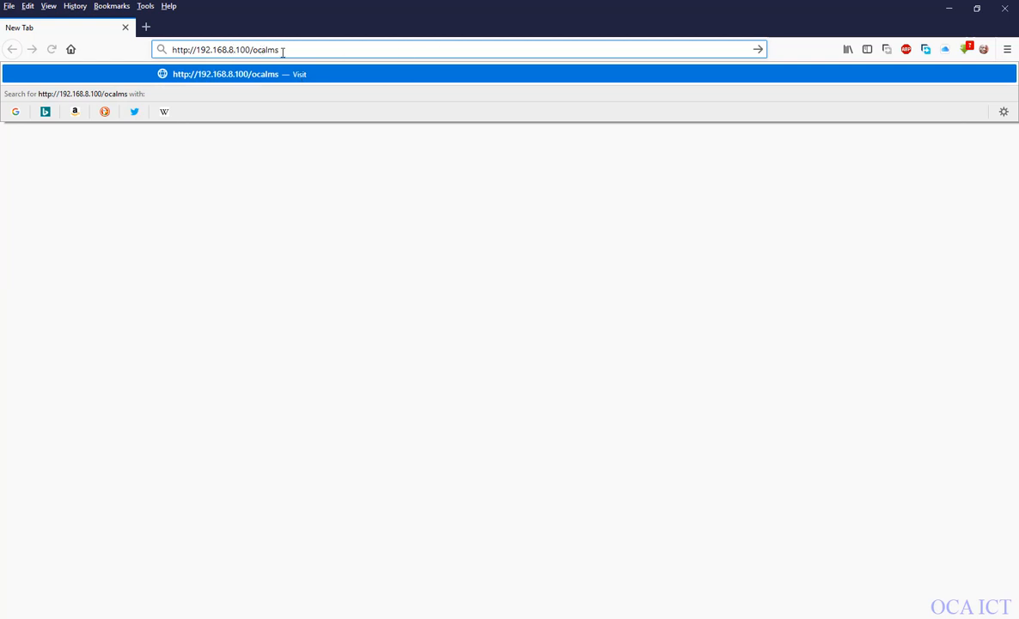
pyautogui.press('Return')
pyautogui.moveTo(267, 43); pyautogui.dragTo(153, 32)
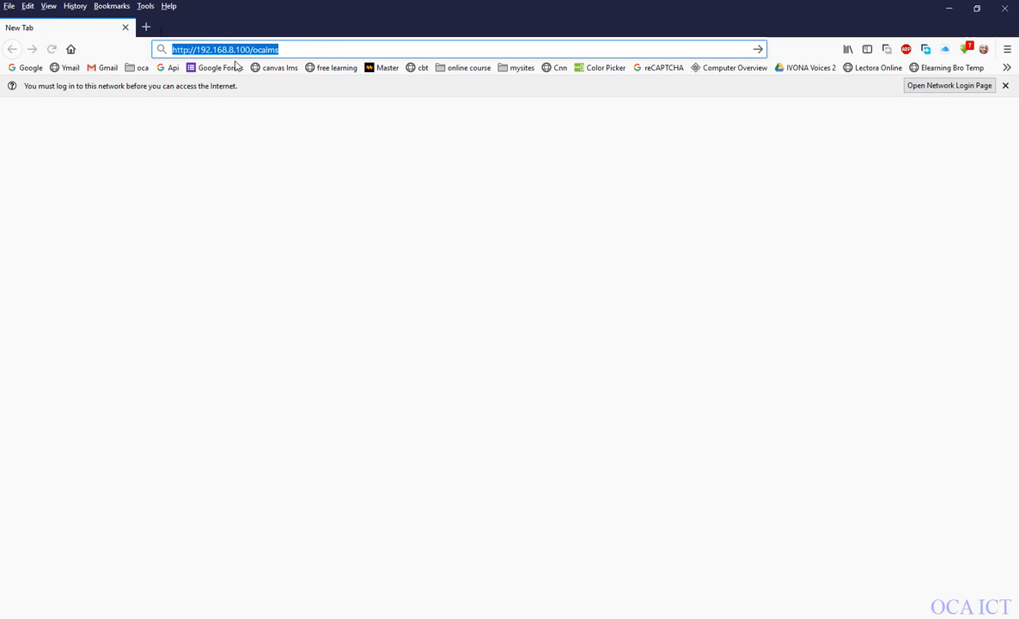
pyautogui.moveTo(283, 50); pyautogui.dragTo(160, 46)
pyautogui.moveTo(289, 51); pyautogui.dragTo(122, 51)
pyautogui.click(301, 54)
pyautogui.press('Return')
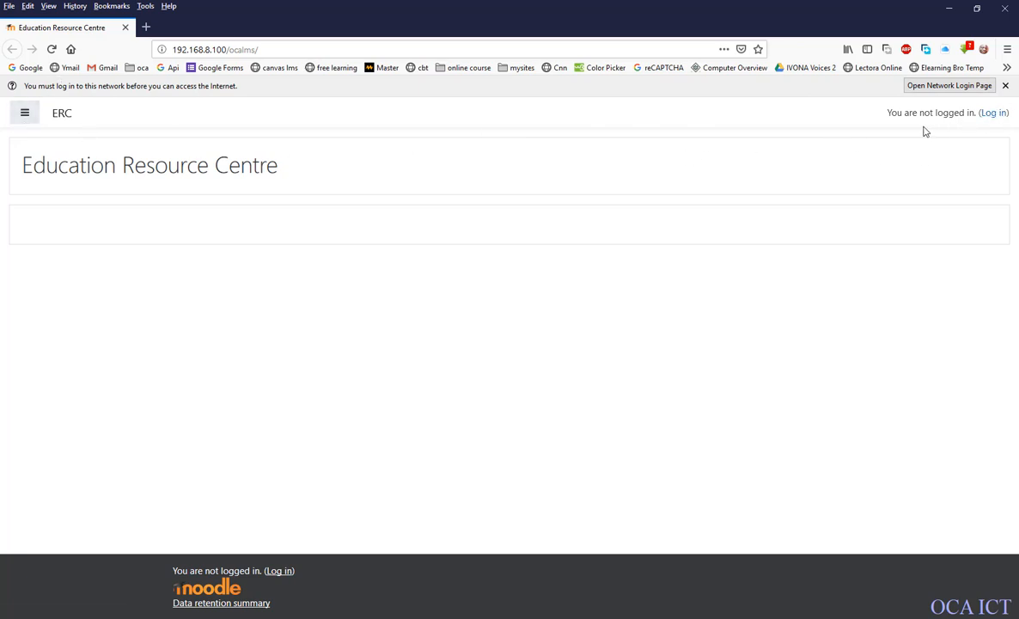
# View the site's login page with its username, guest access and new account options, and close its browser tab.
pyautogui.click(993, 114)
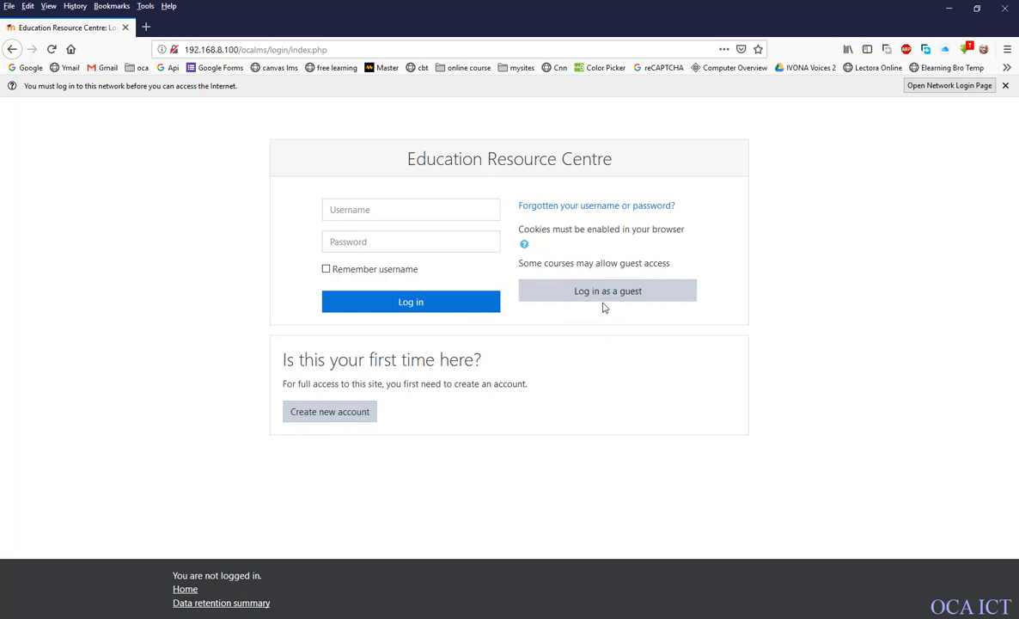
pyautogui.click(352, 209)
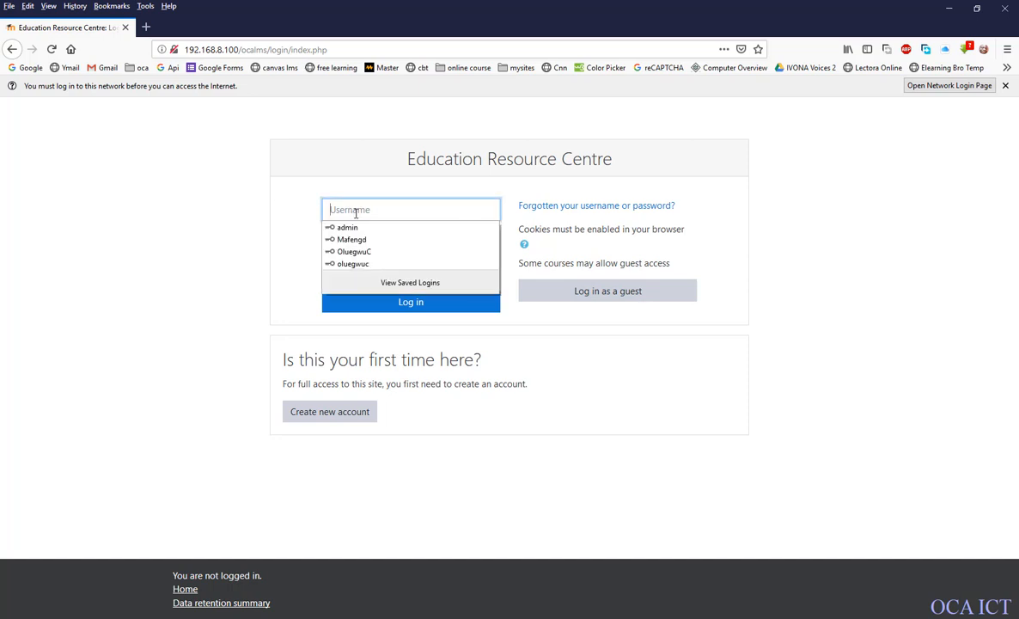
pyautogui.click(309, 194)
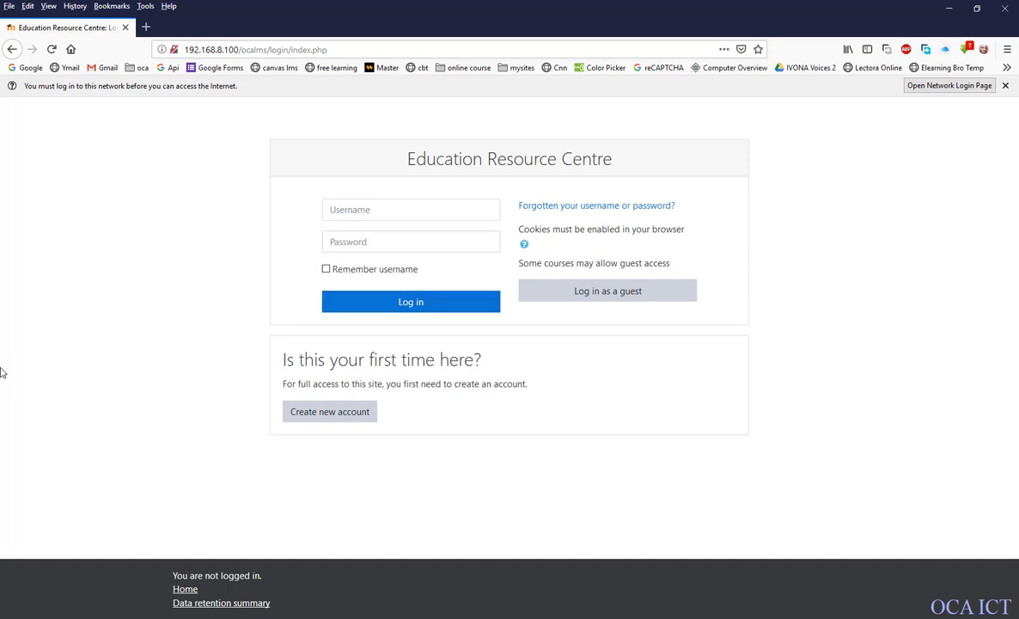
pyautogui.click(125, 28)
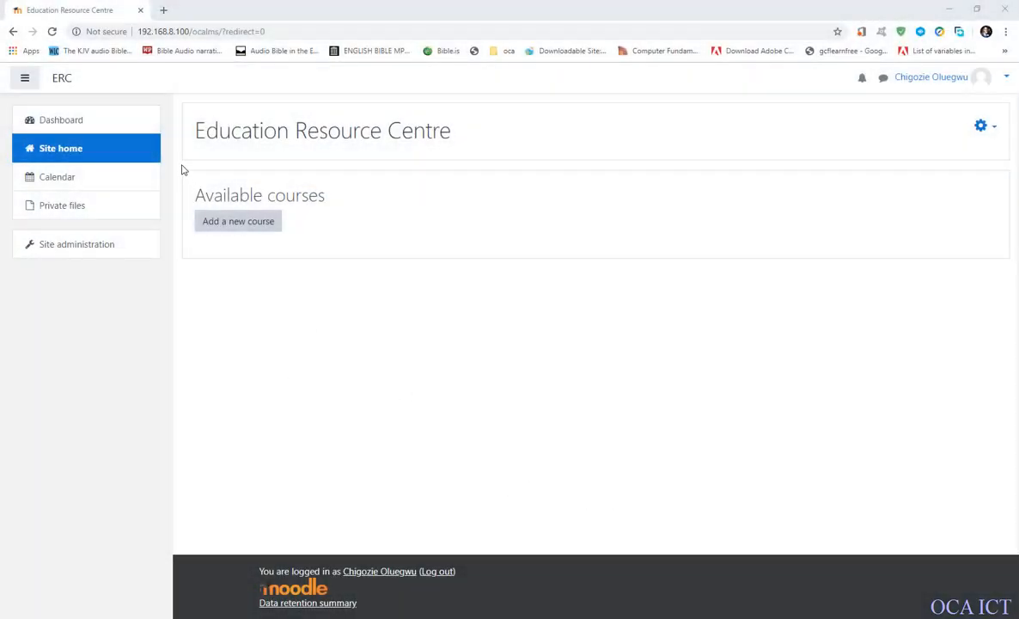
# Open the plugin installer from the Plugins section of the site administration in Chrome.
pyautogui.click(226, 227)
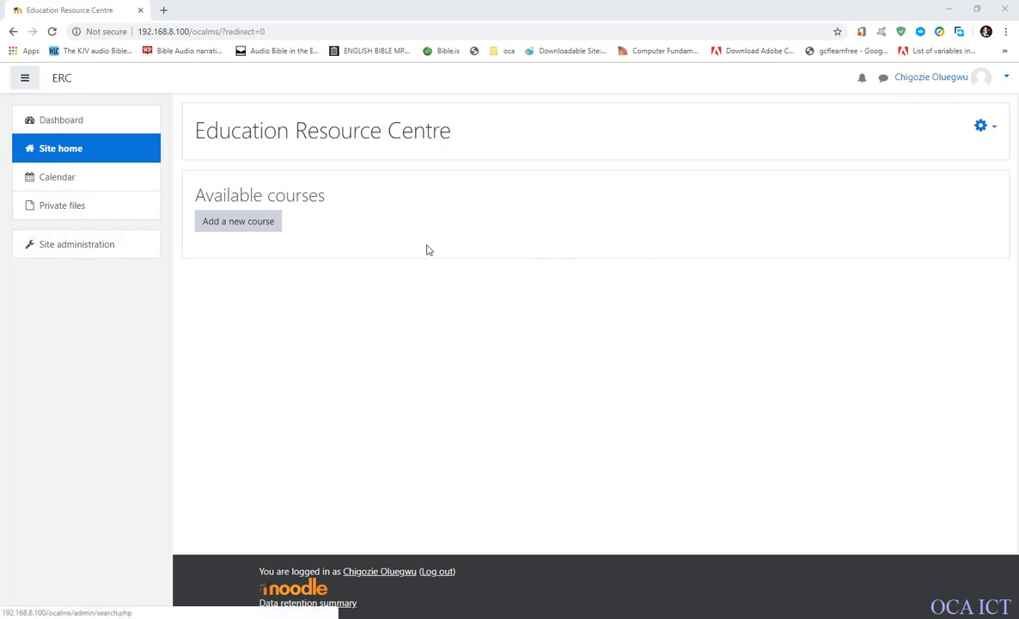
pyautogui.click(44, 249)
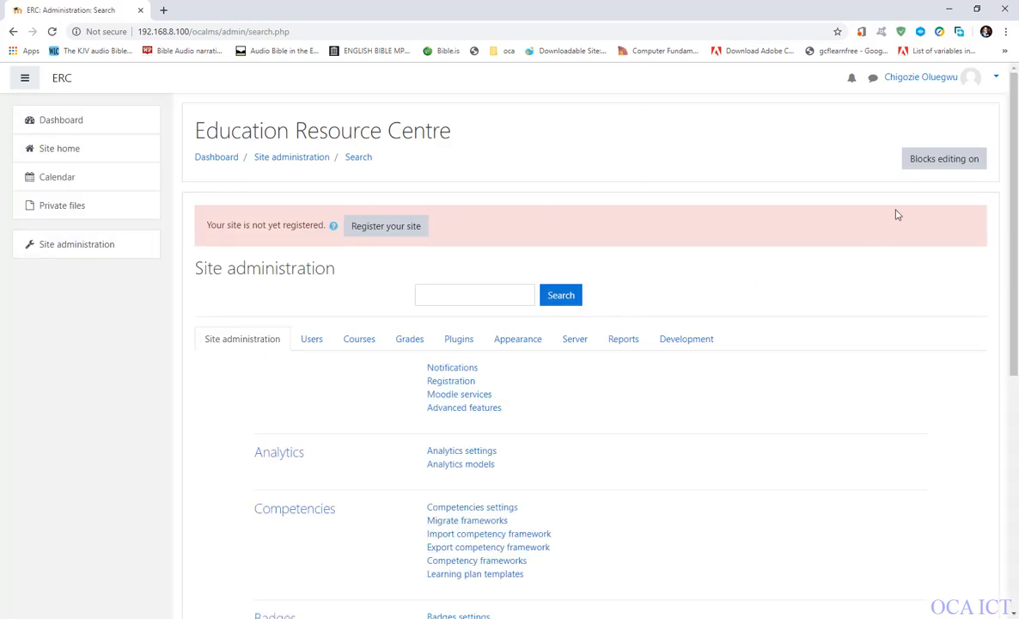
pyautogui.click(461, 342)
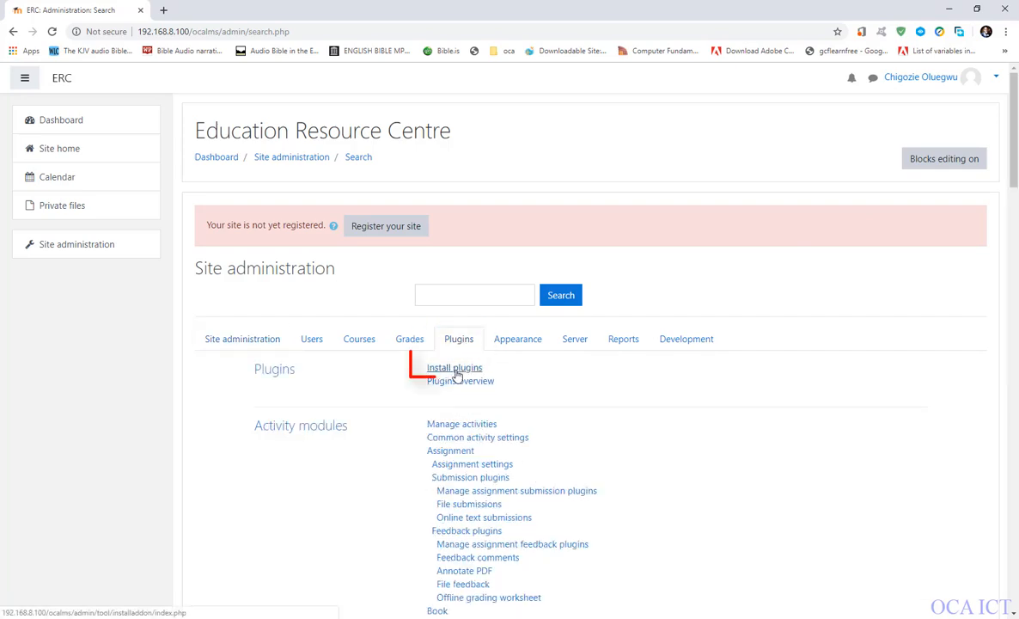
pyautogui.click(456, 370)
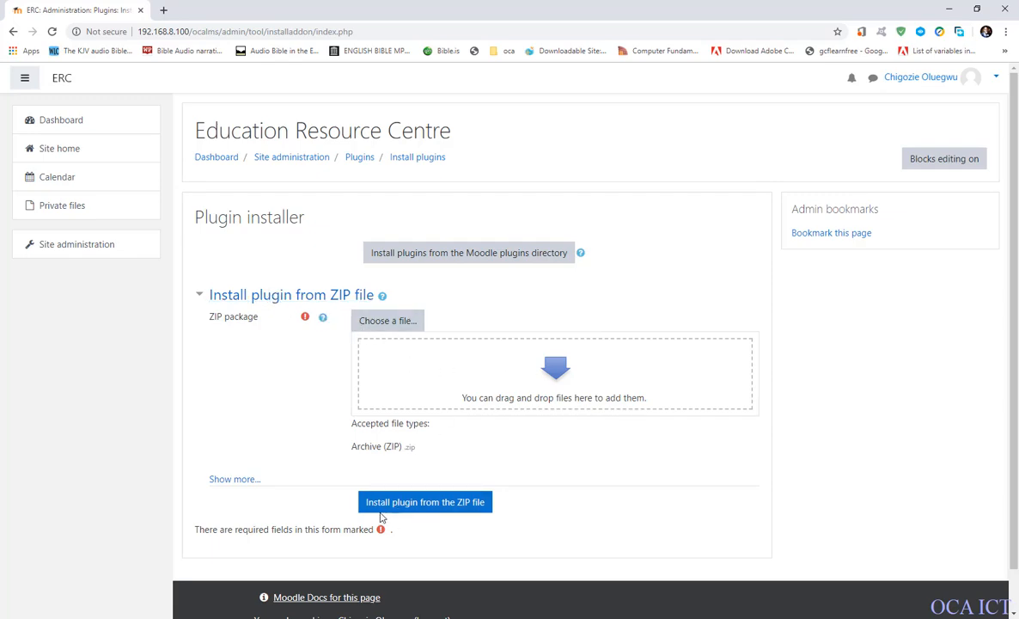
# Bring up the Moodle downloads folder in File Explorer and move its window clear of the plugin installer's file drop area.
pyautogui.click(109, 593)
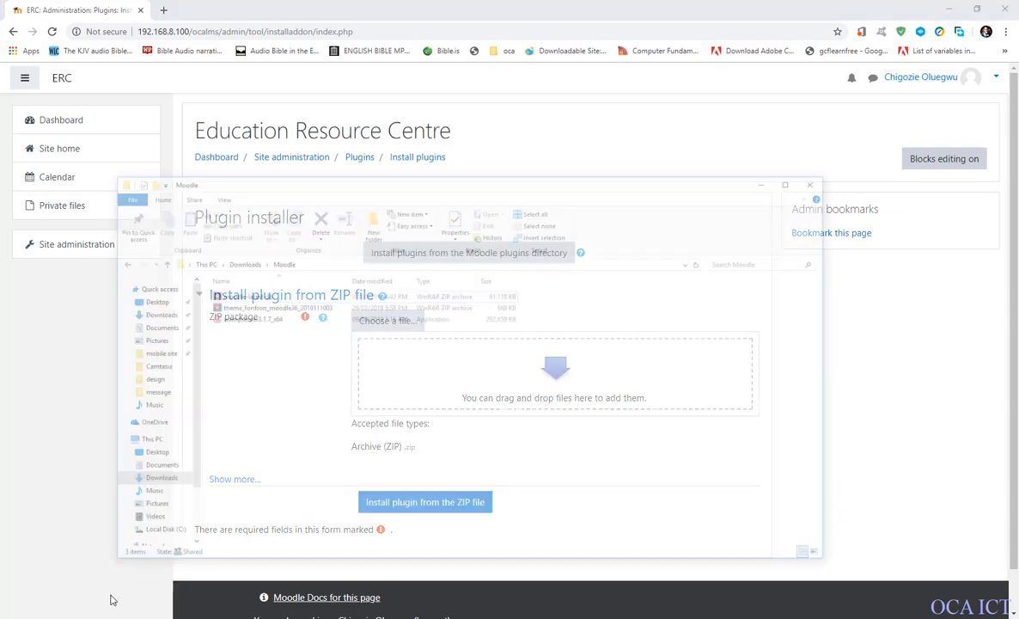
pyautogui.moveTo(637, 128); pyautogui.dragTo(987, 451)
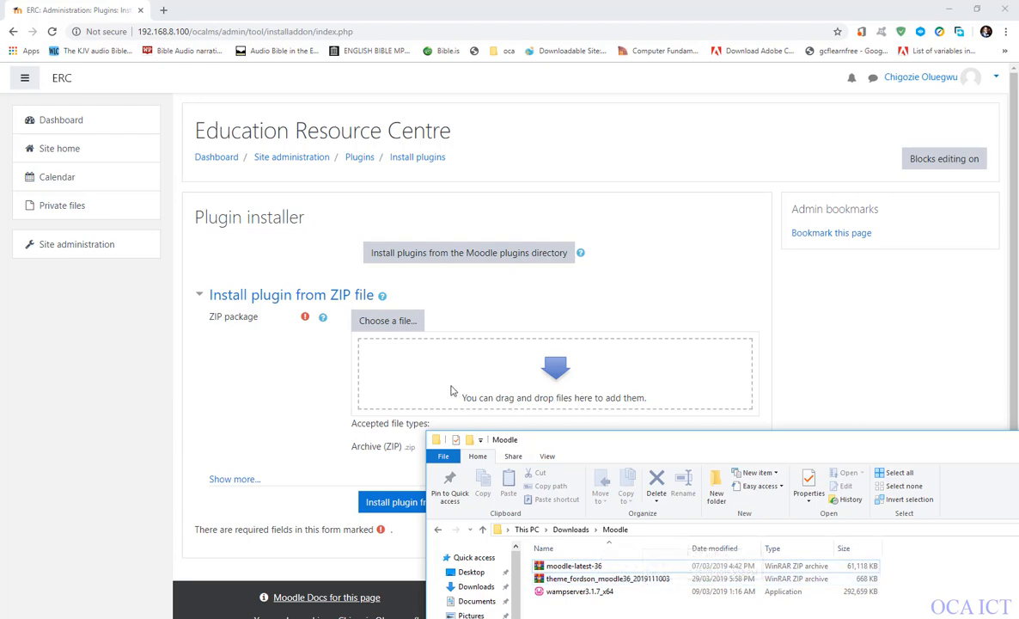
pyautogui.moveTo(576, 451); pyautogui.dragTo(587, 514)
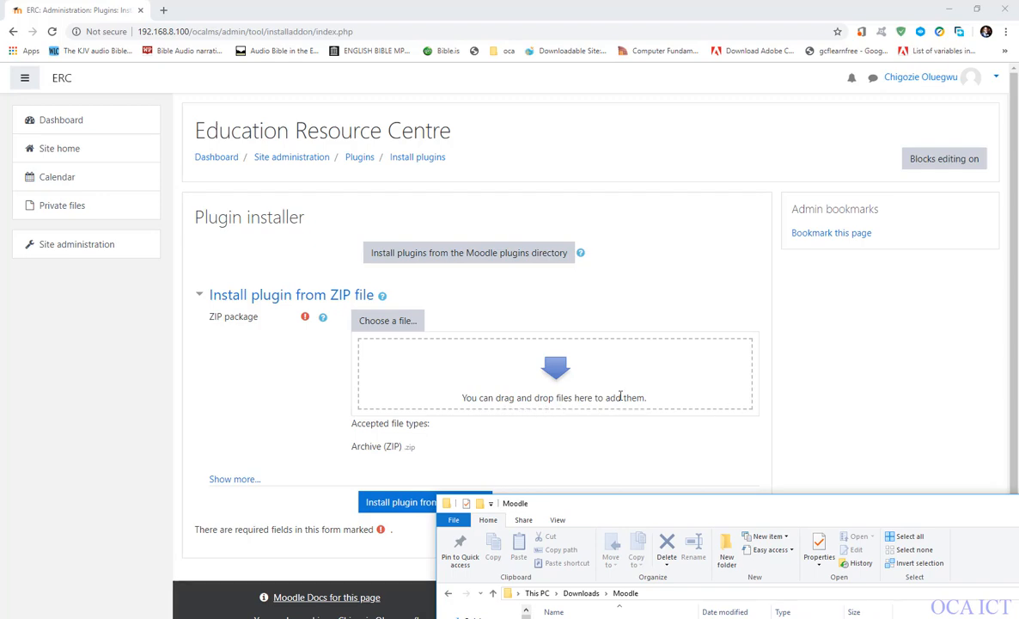
pyautogui.click(386, 321)
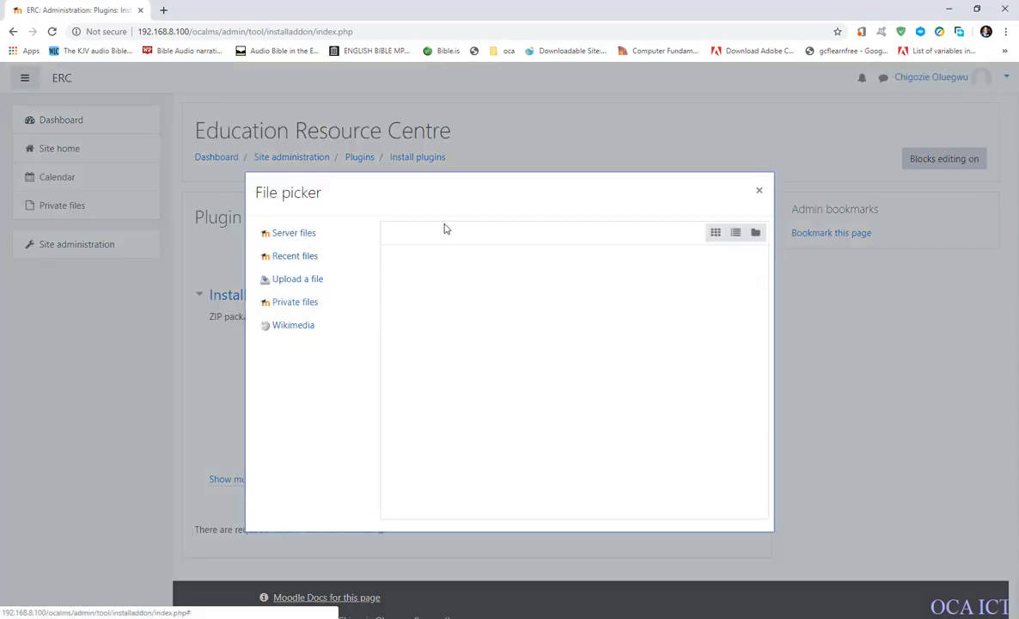
pyautogui.click(290, 282)
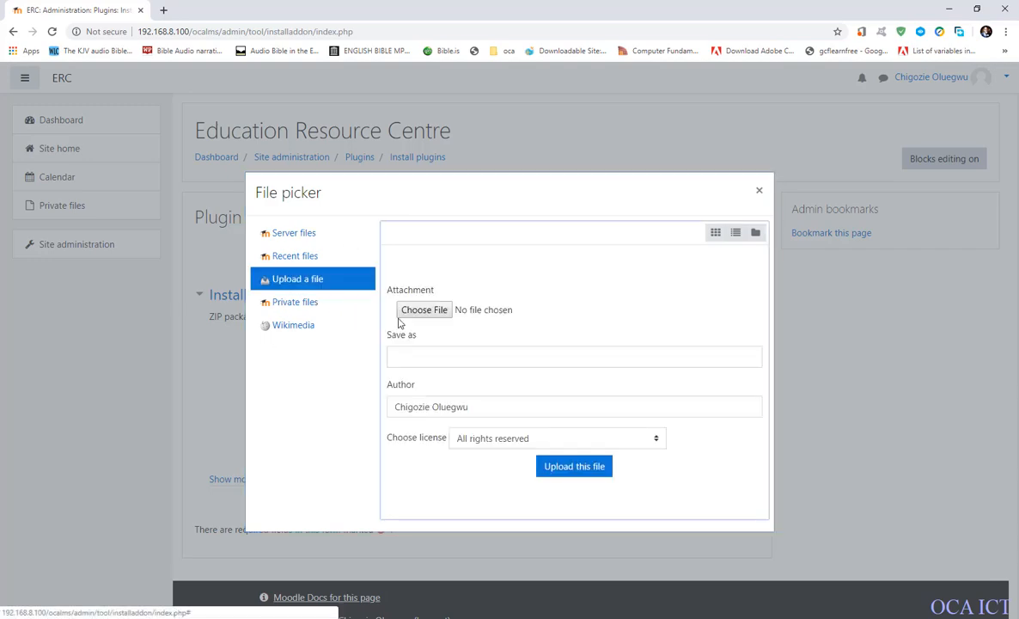
pyautogui.click(446, 312)
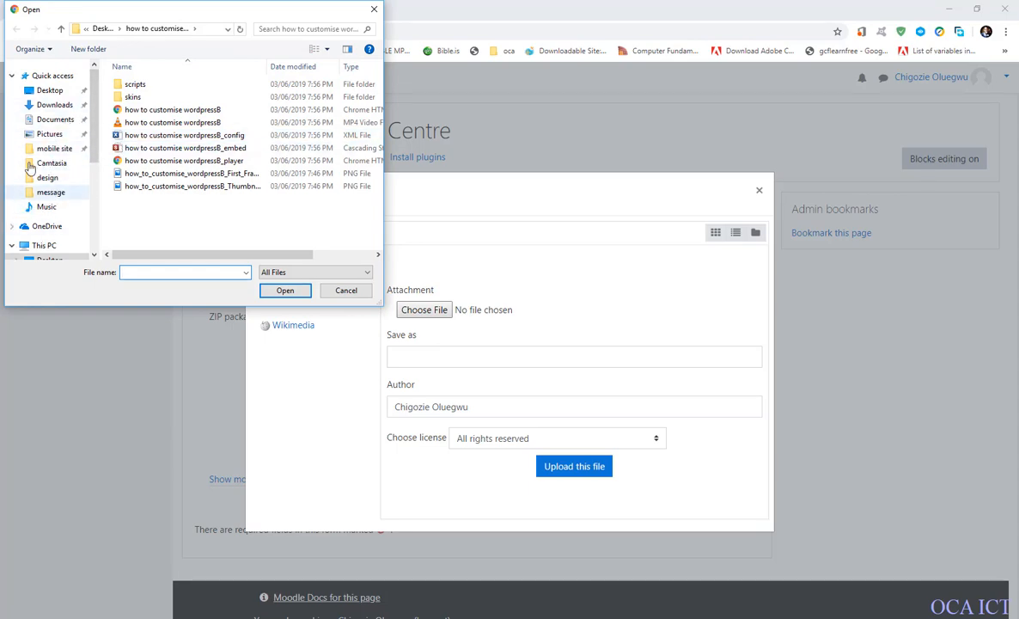
pyautogui.click(345, 291)
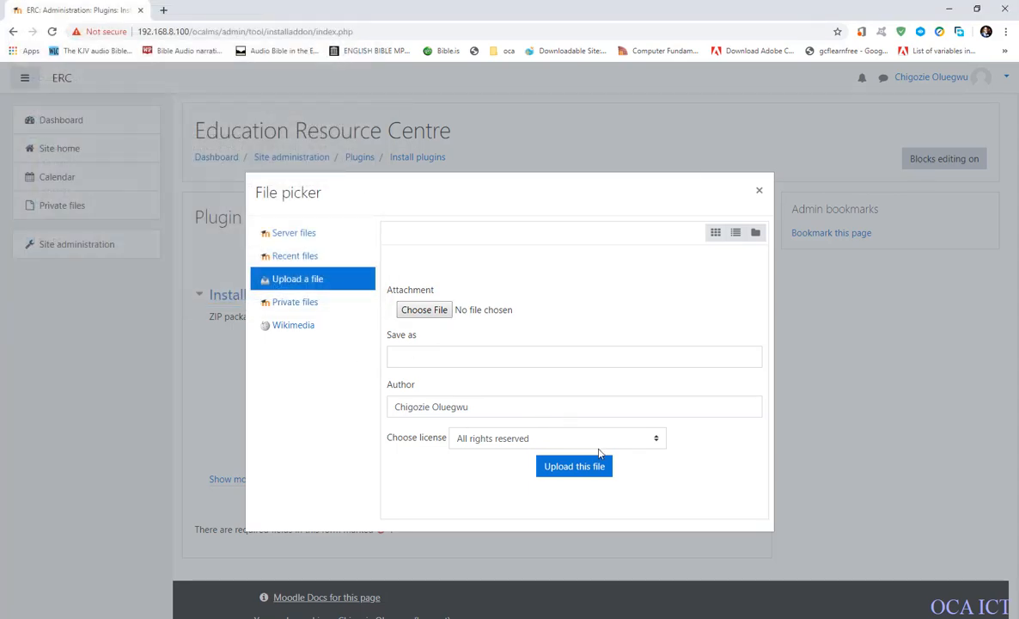
pyautogui.click(759, 191)
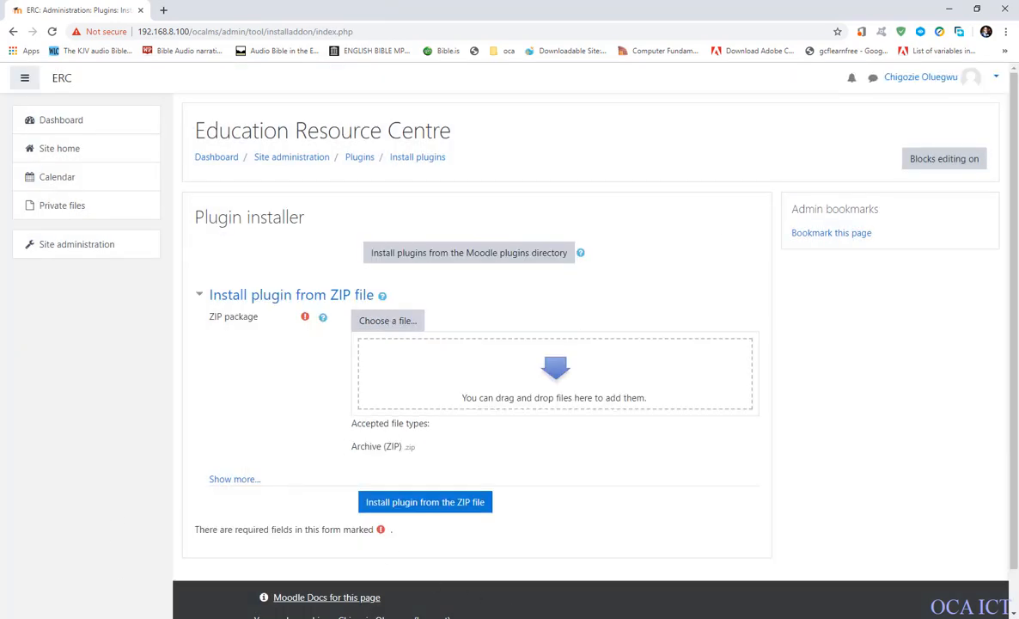
pyautogui.click(379, 617)
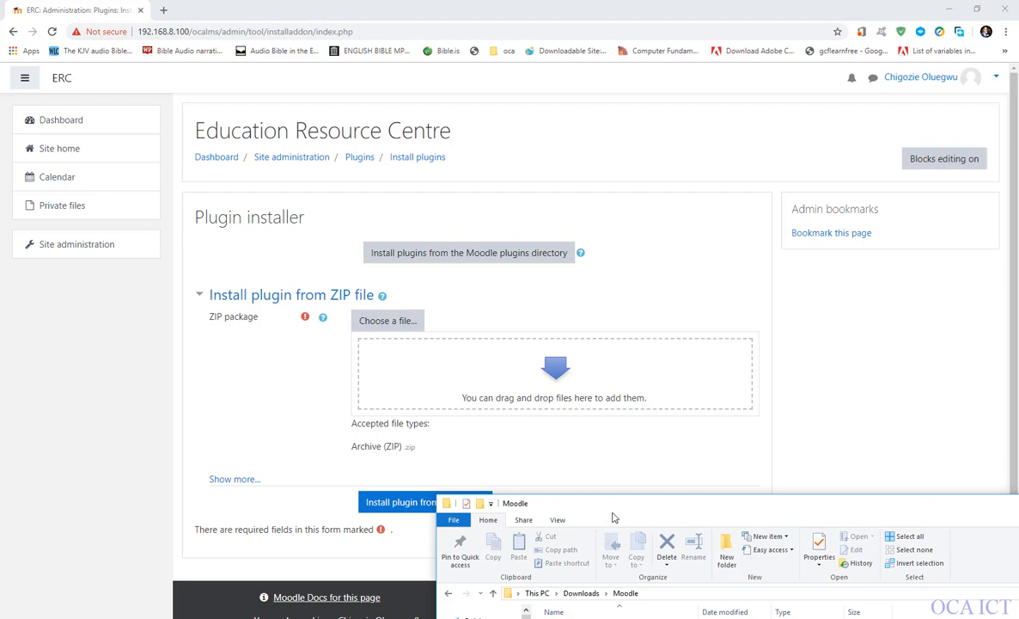
pyautogui.moveTo(614, 516); pyautogui.dragTo(596, 455)
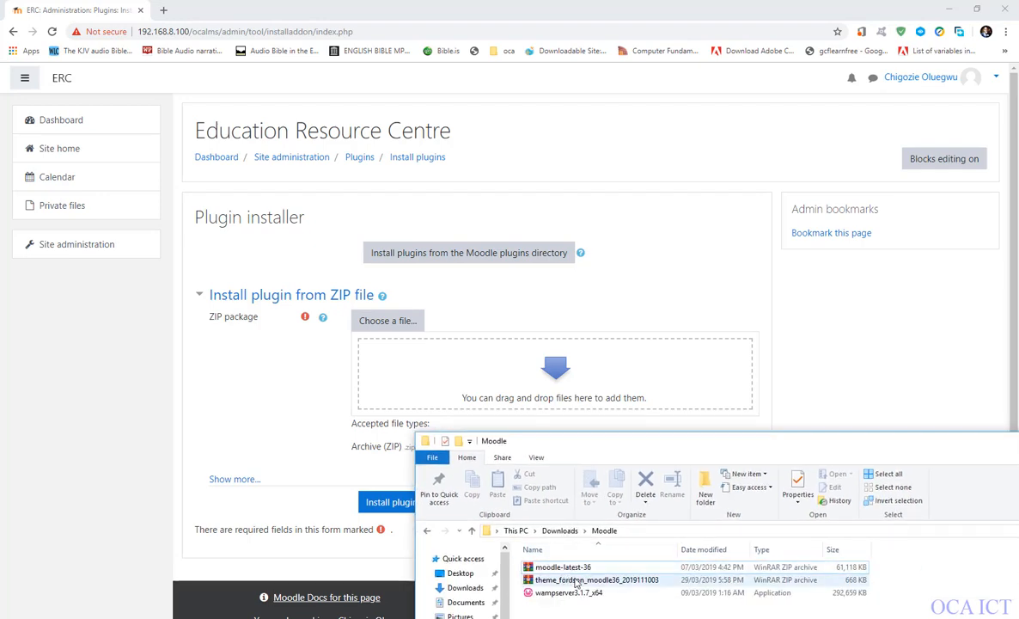
pyautogui.moveTo(577, 581); pyautogui.dragTo(492, 401)
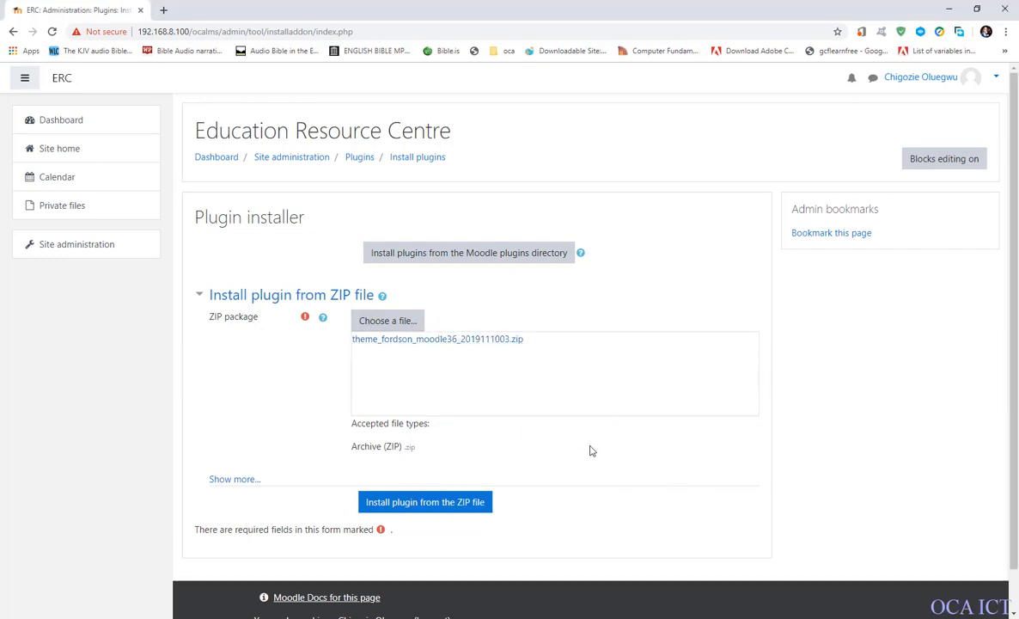
# Install the Fordson theme from the ZIP file, including the Moodle database upgrade, and continue to its new settings.
pyautogui.scroll(-1, 590, 450)
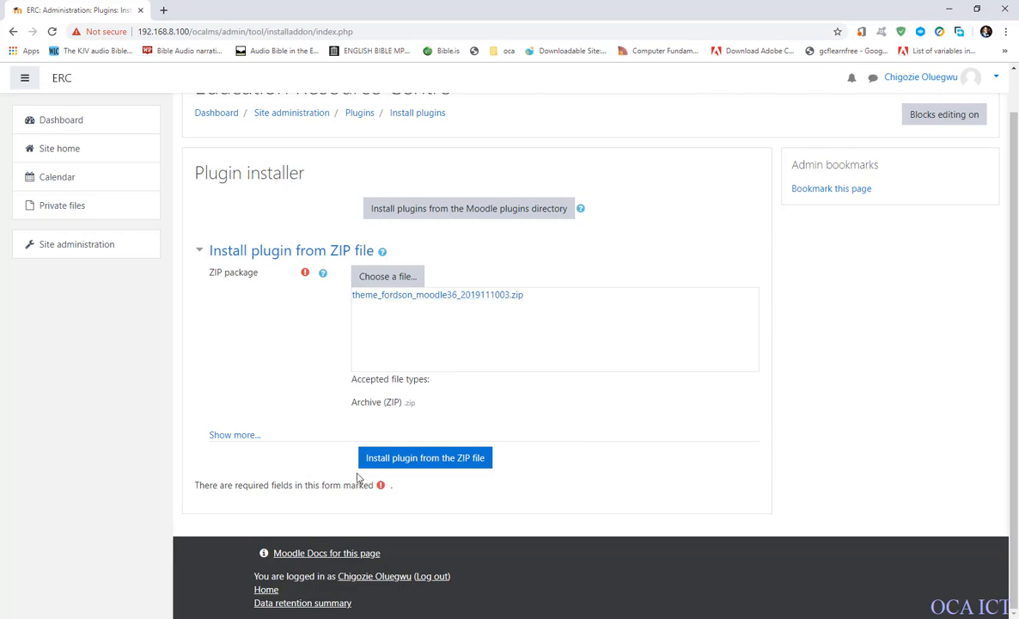
pyautogui.click(418, 464)
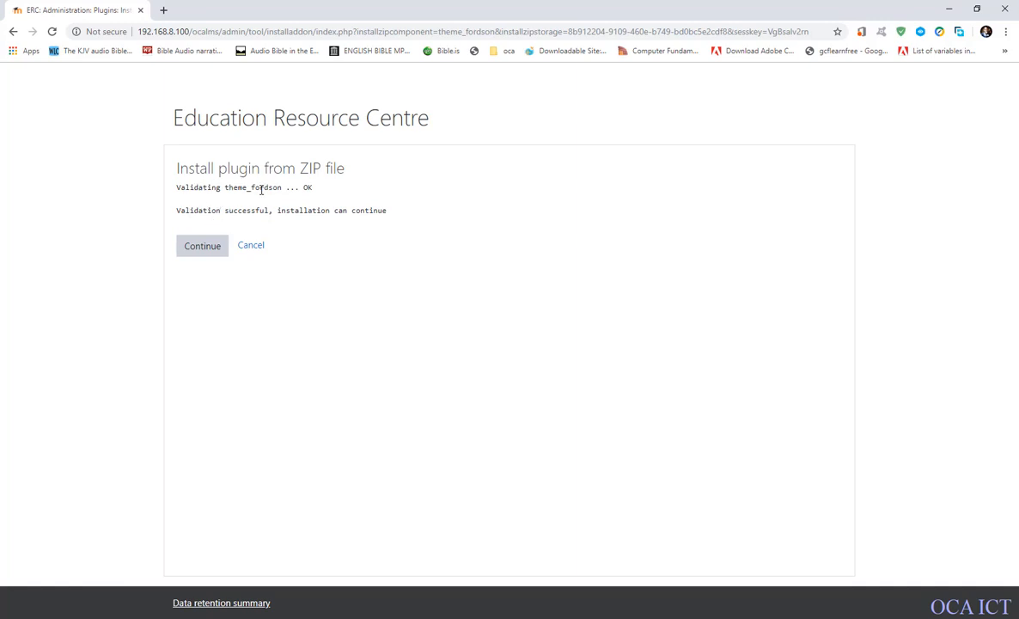
pyautogui.click(198, 249)
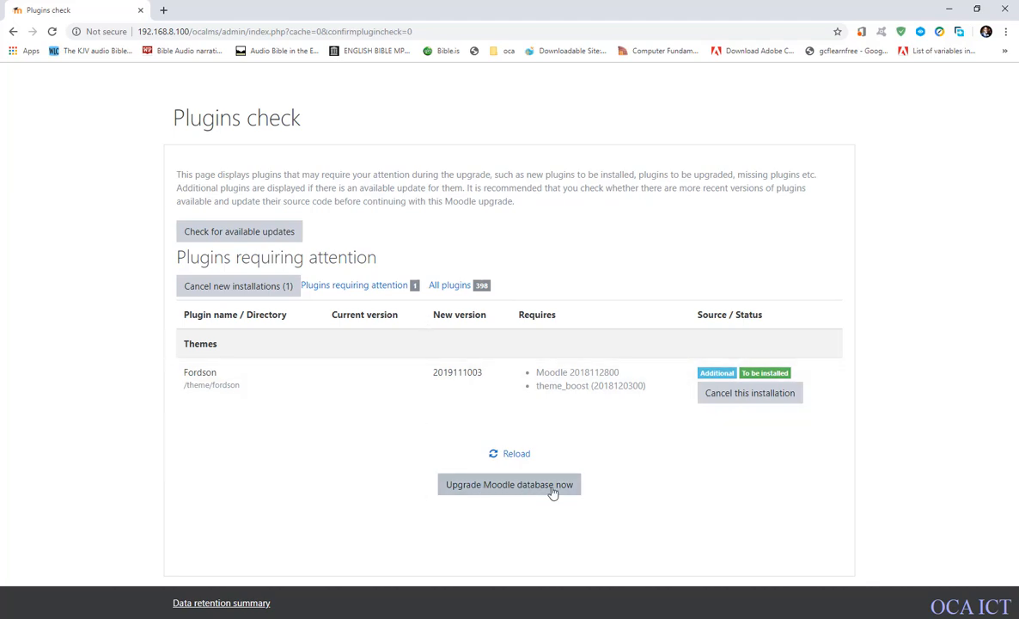
pyautogui.click(503, 487)
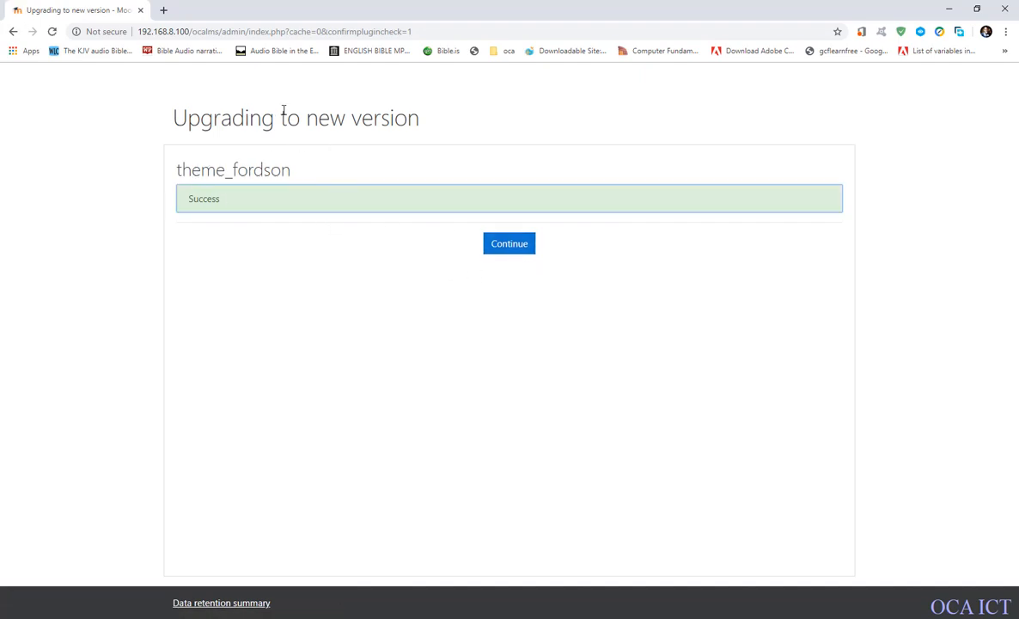
pyautogui.click(511, 245)
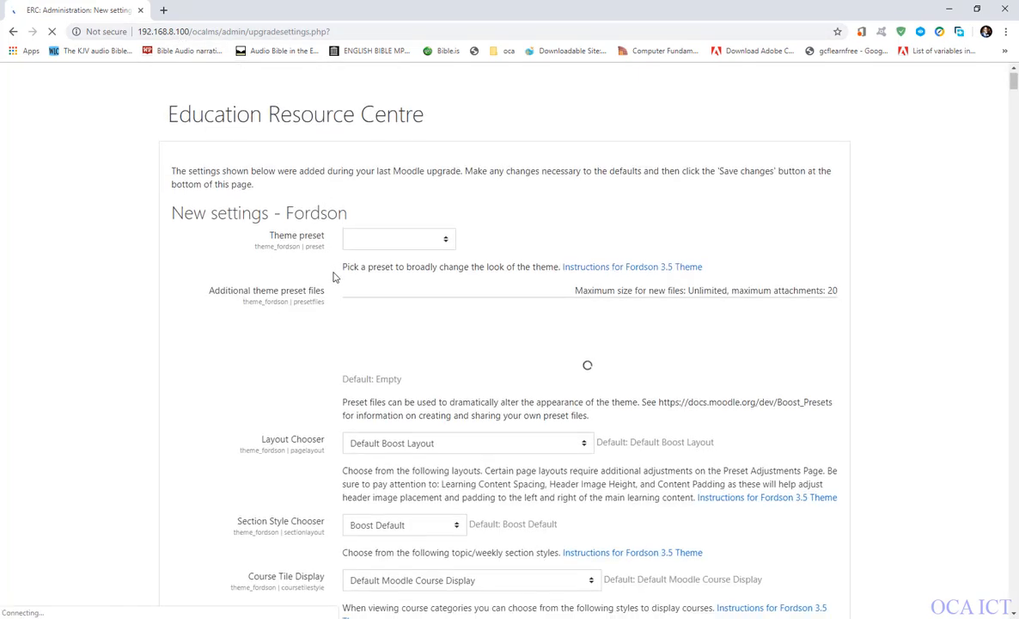
# Set the Fordson theme preset to Modern Moodle.
pyautogui.scroll(-1, 335, 277)
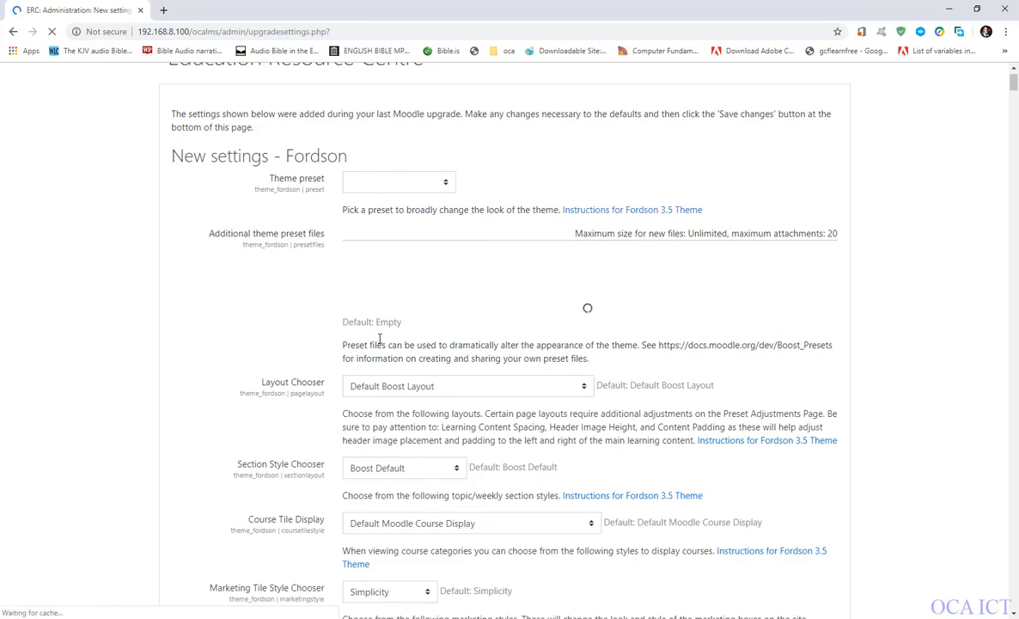
pyautogui.scroll(-4, 381, 341)
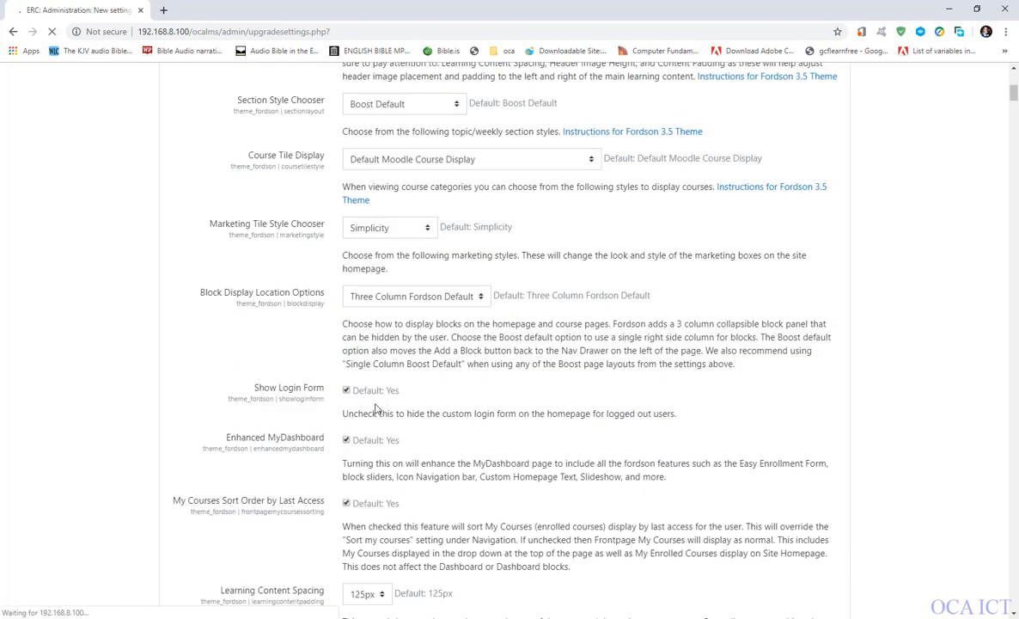
pyautogui.scroll(5, 375, 409)
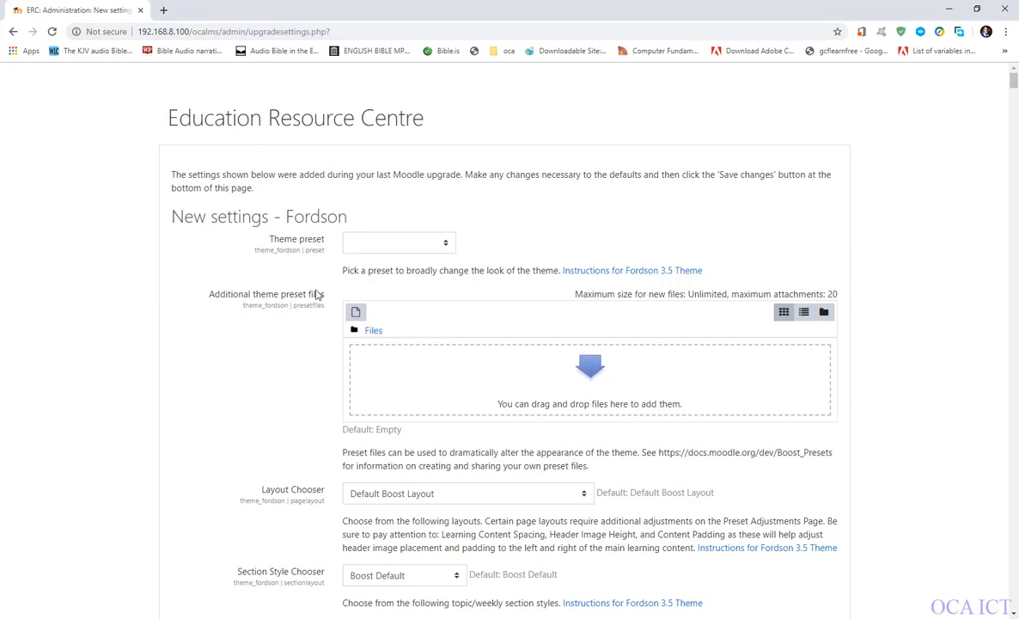
pyautogui.scroll(-2, 453, 326)
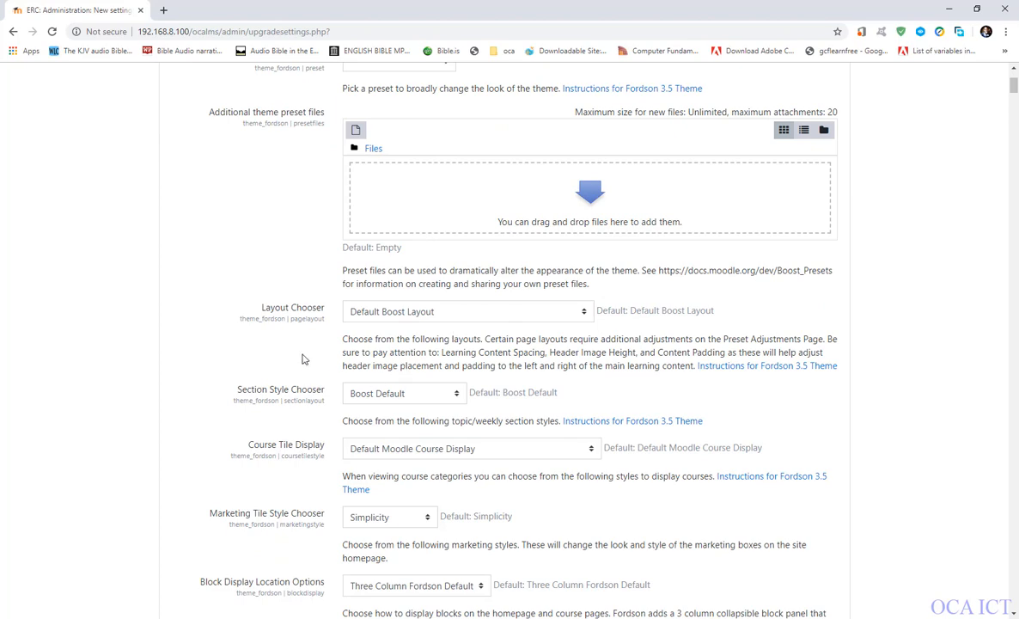
pyautogui.scroll(2, 434, 335)
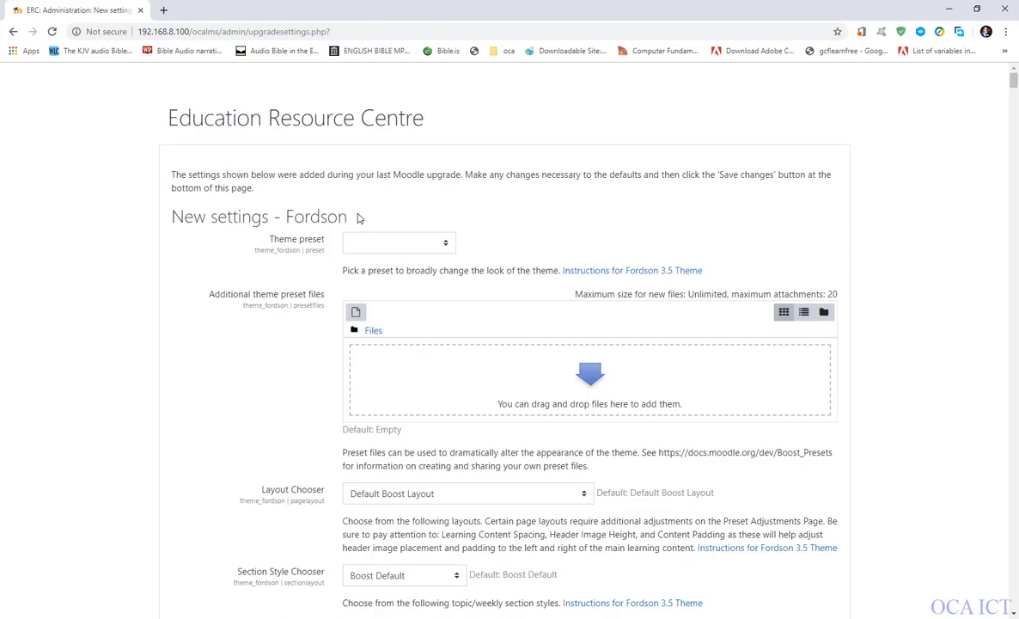
pyautogui.scroll(-1, 387, 337)
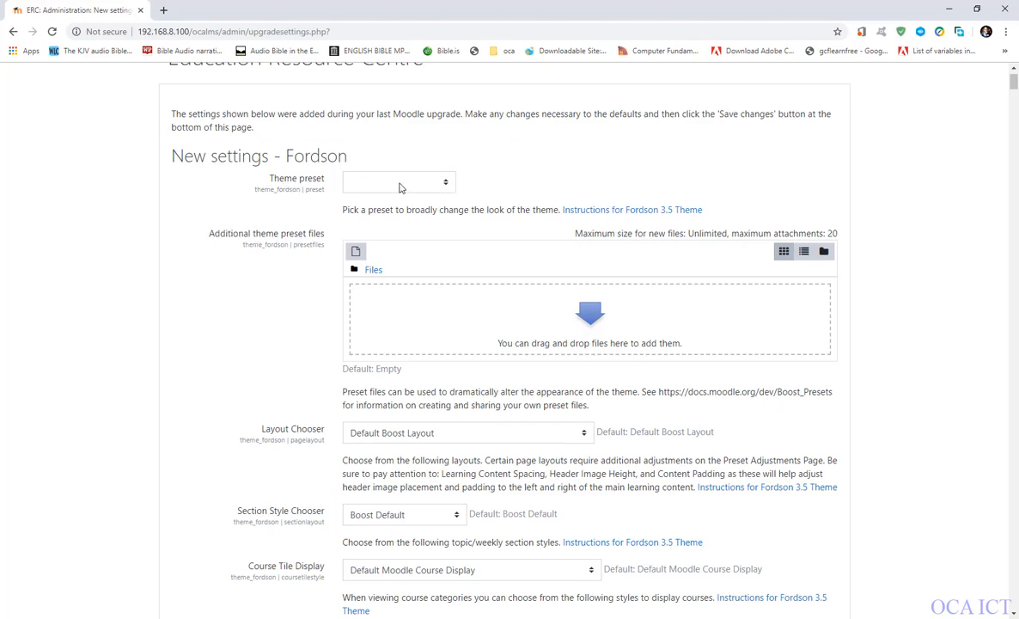
pyautogui.click(433, 185)
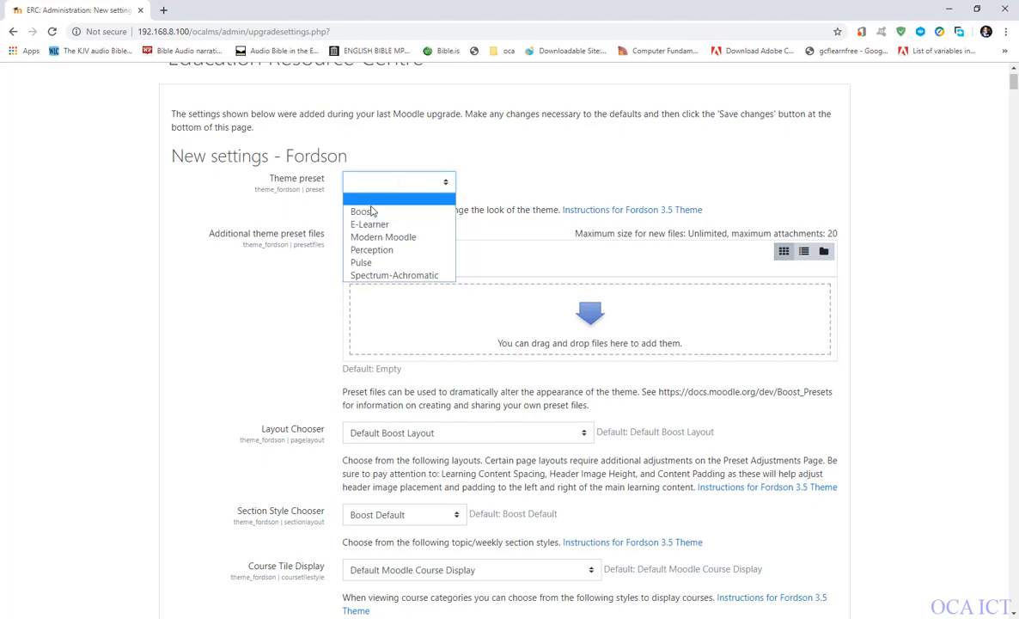
pyautogui.click(409, 240)
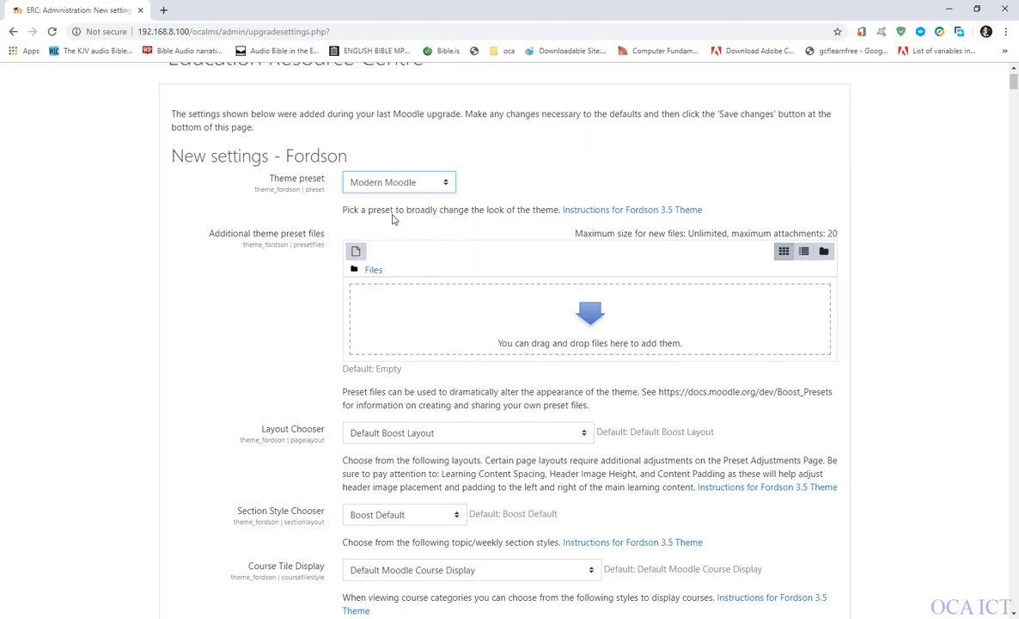
# Examine the other available theme presets and the preset setting's description without choosing a different one.
pyautogui.click(386, 179)
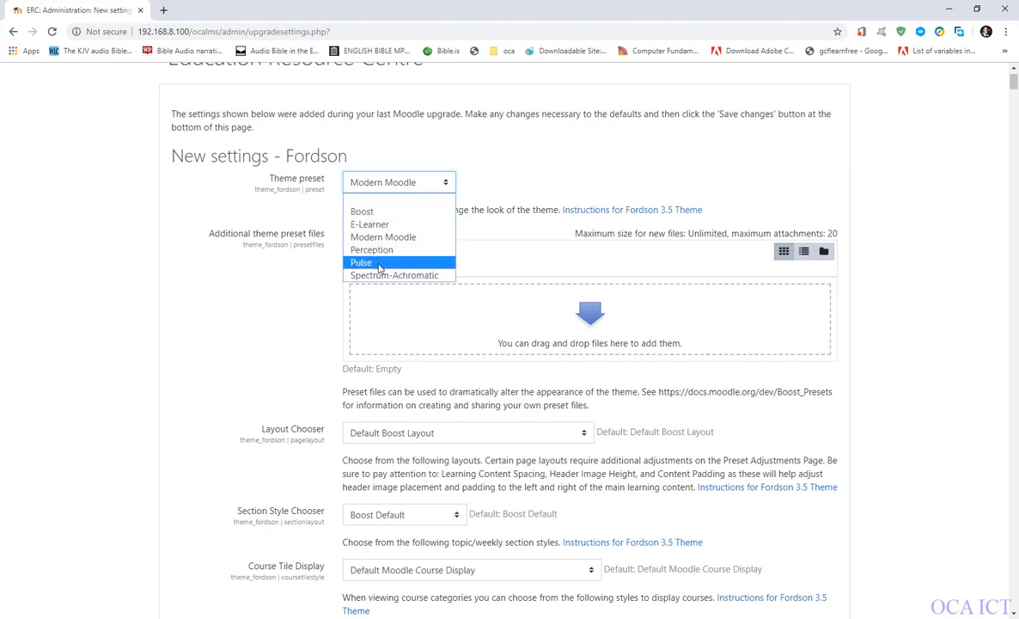
pyautogui.click(290, 262)
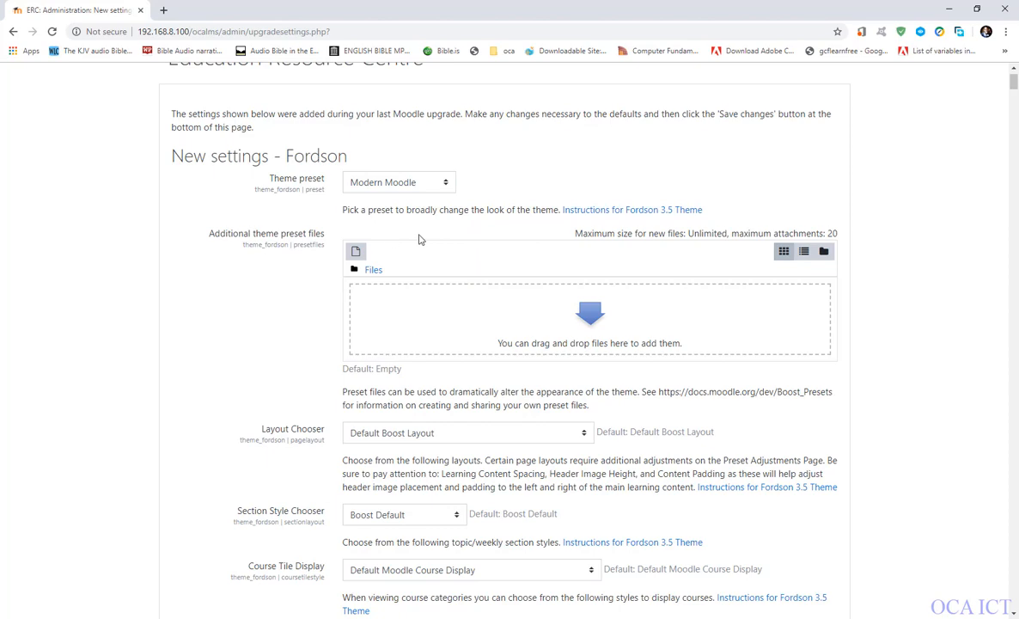
pyautogui.moveTo(342, 210); pyautogui.dragTo(711, 206)
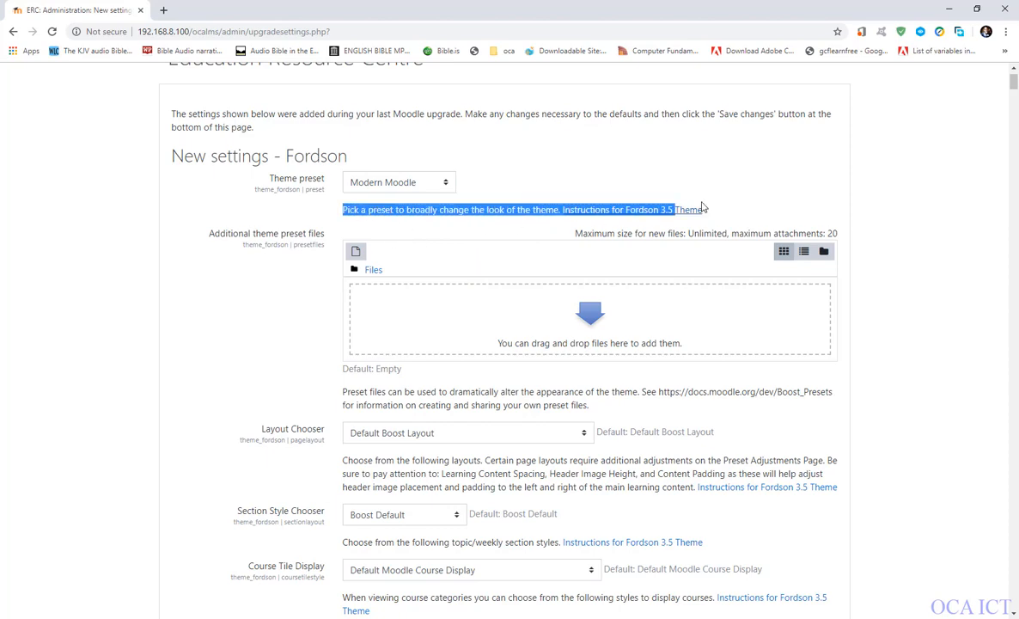
pyautogui.click(421, 220)
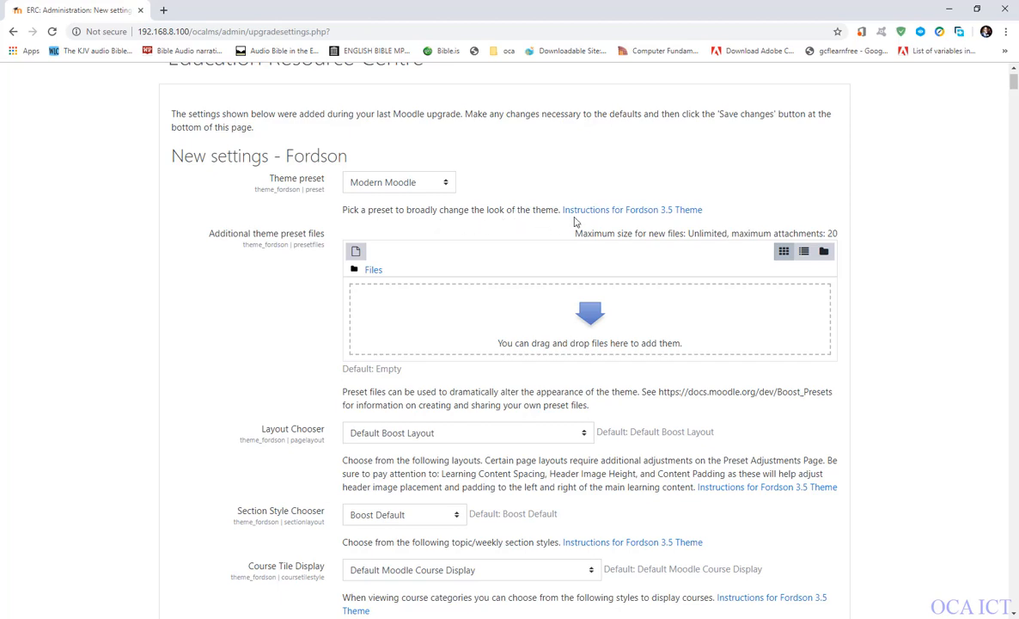
pyautogui.click(402, 183)
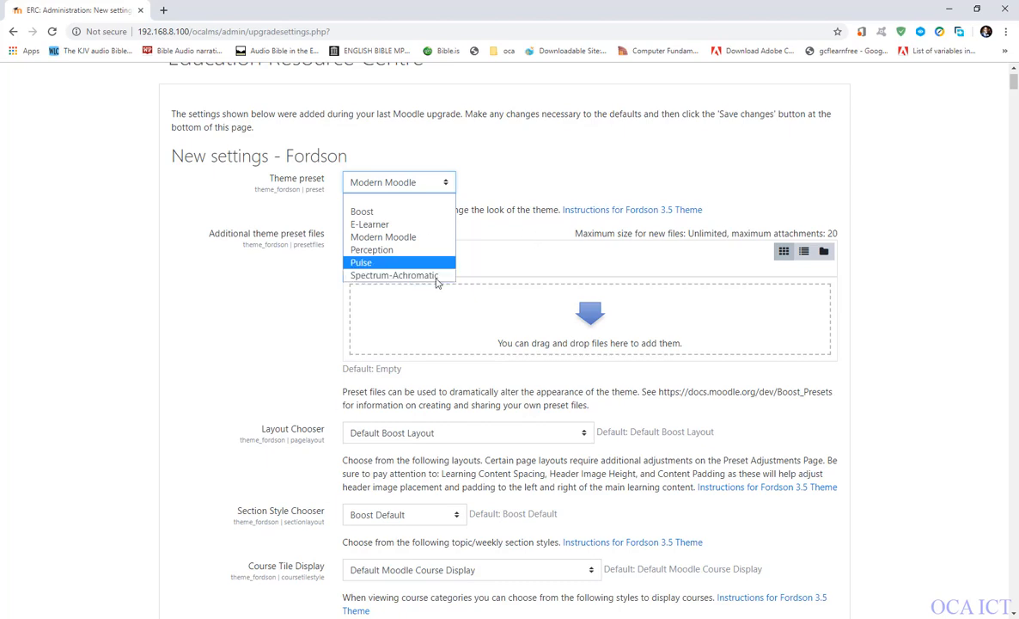
pyautogui.click(532, 224)
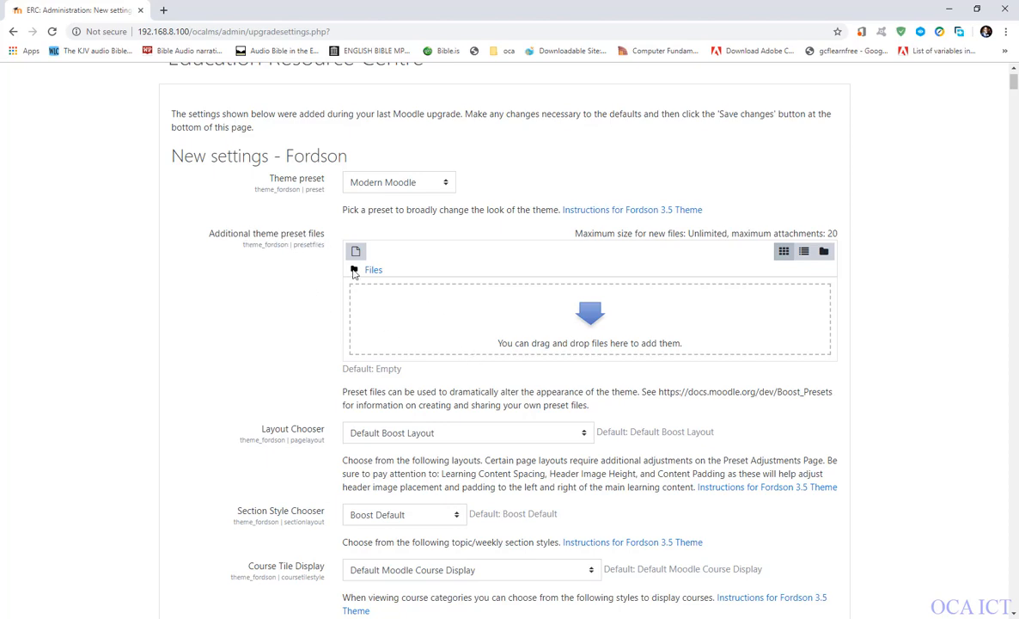
# Examine the new Fordson settings for layout, images, colours, homepage text boxes, navigation icons, slideshow and marketing spots.
pyautogui.scroll(-2, 423, 357)
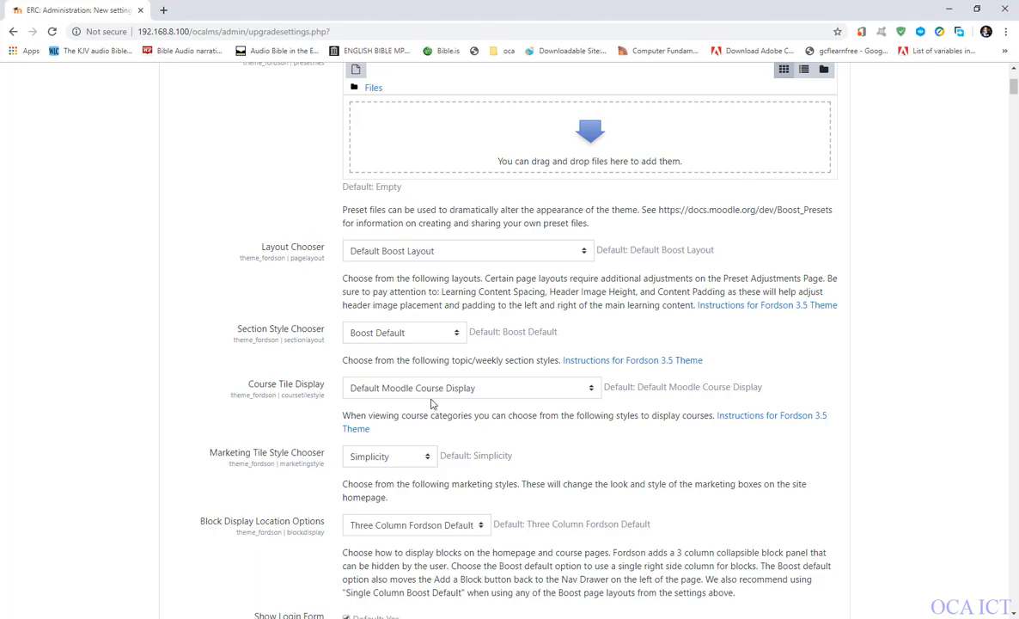
pyautogui.scroll(-3, 402, 375)
pyautogui.scroll(-9, 429, 403)
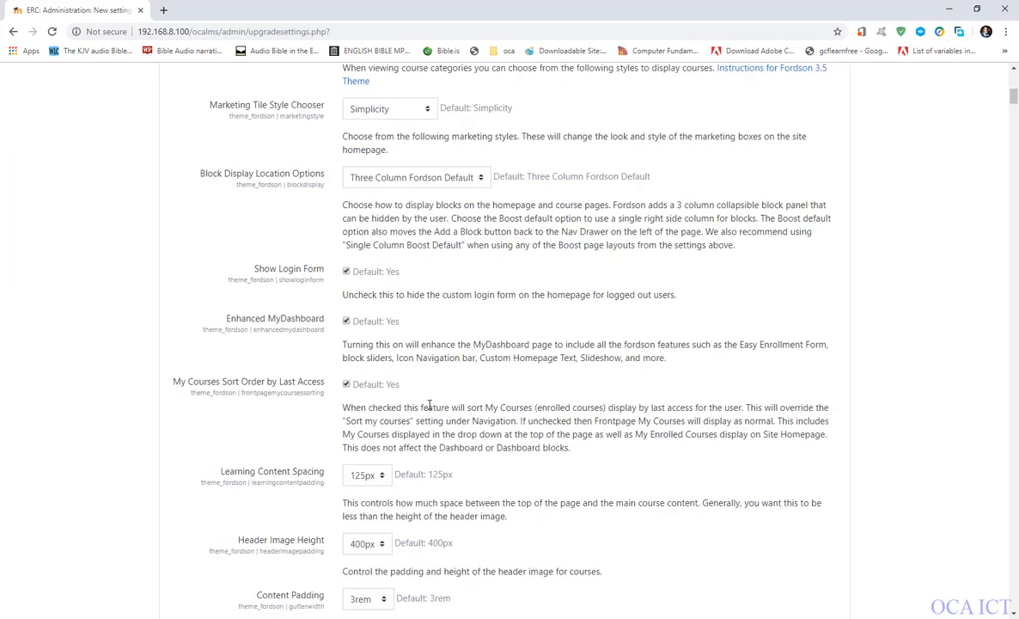
pyautogui.scroll(-5, 431, 410)
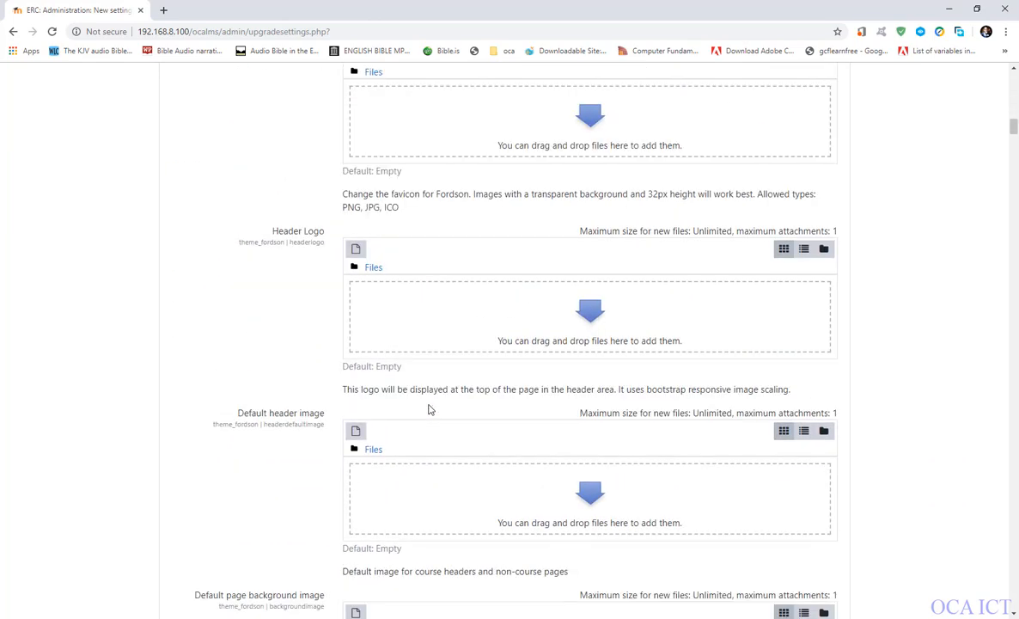
pyautogui.scroll(-10, 430, 410)
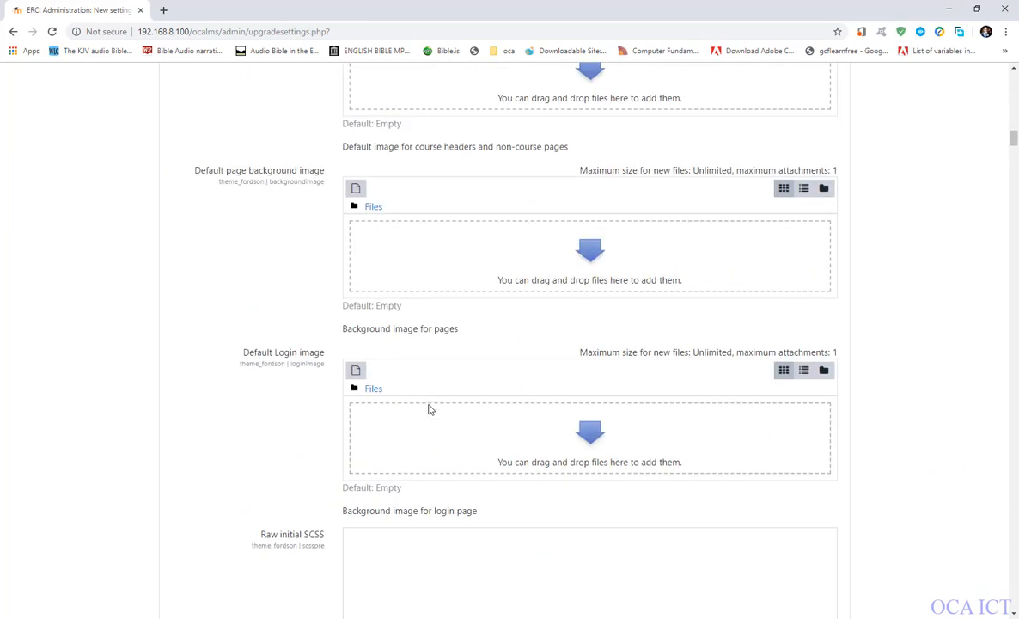
pyautogui.scroll(6, 431, 410)
pyautogui.scroll(-10, 446, 467)
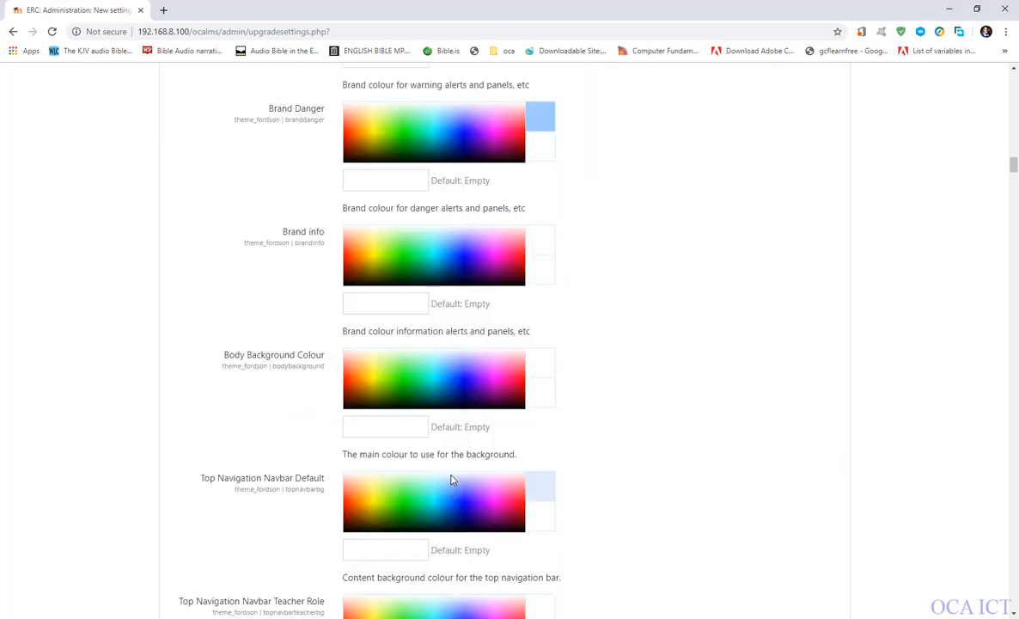
pyautogui.scroll(-20, 442, 439)
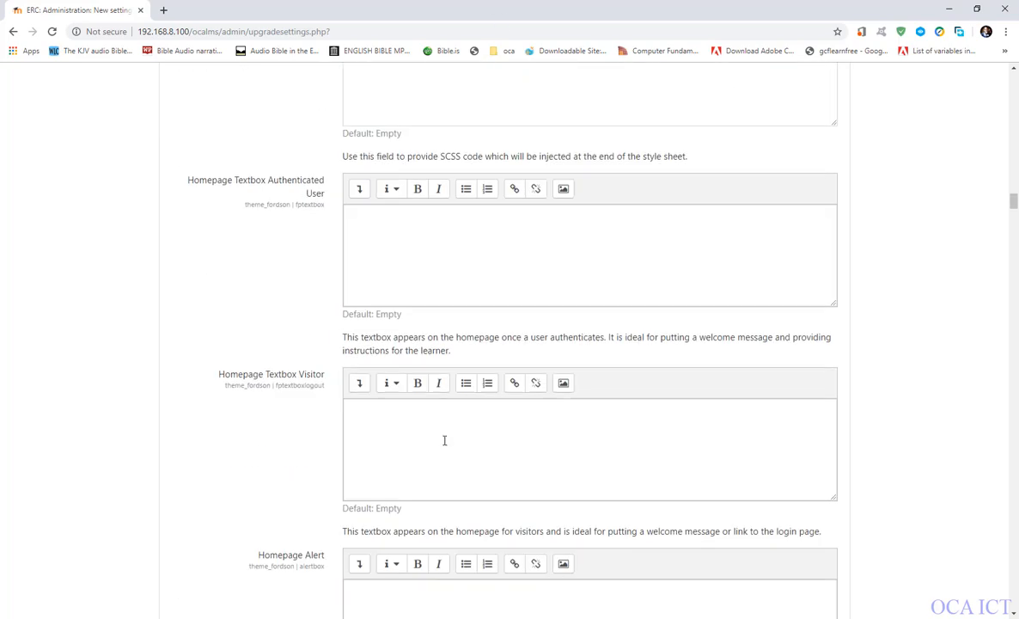
pyautogui.scroll(-20, 442, 441)
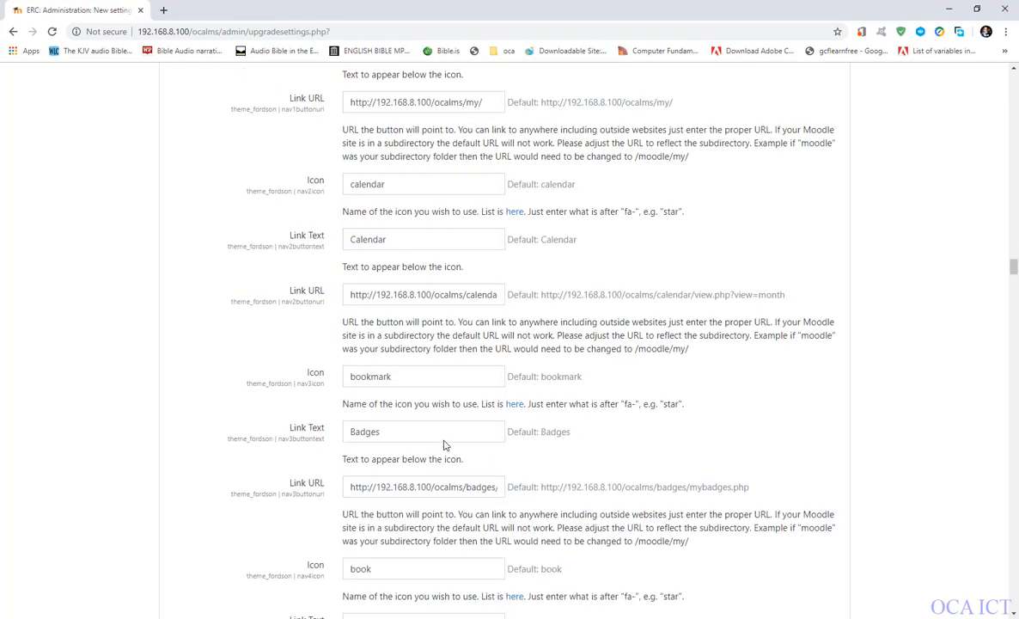
pyautogui.scroll(-20, 444, 440)
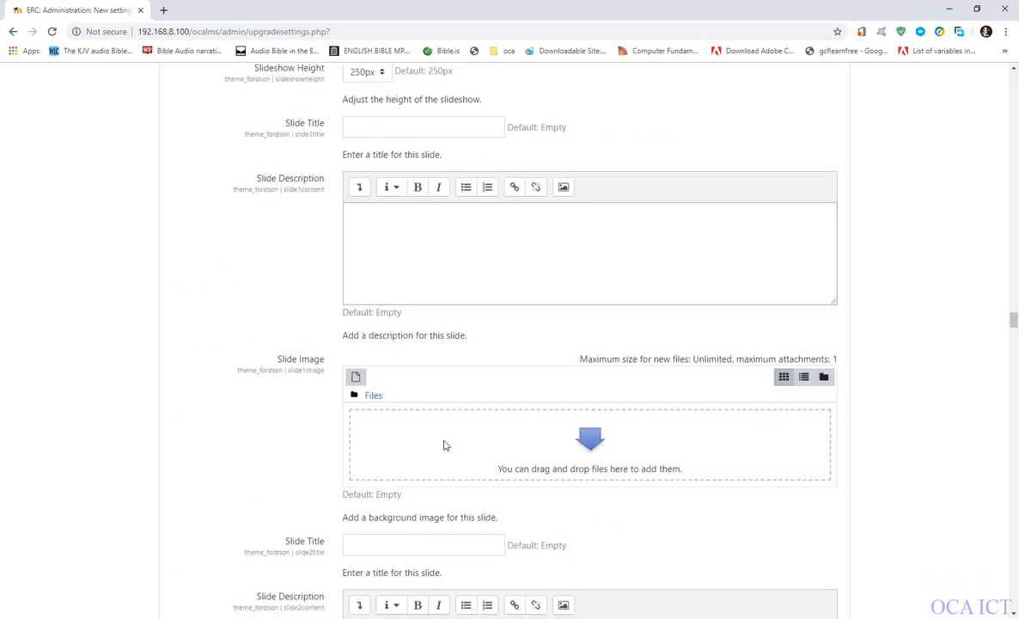
pyautogui.scroll(-20, 444, 445)
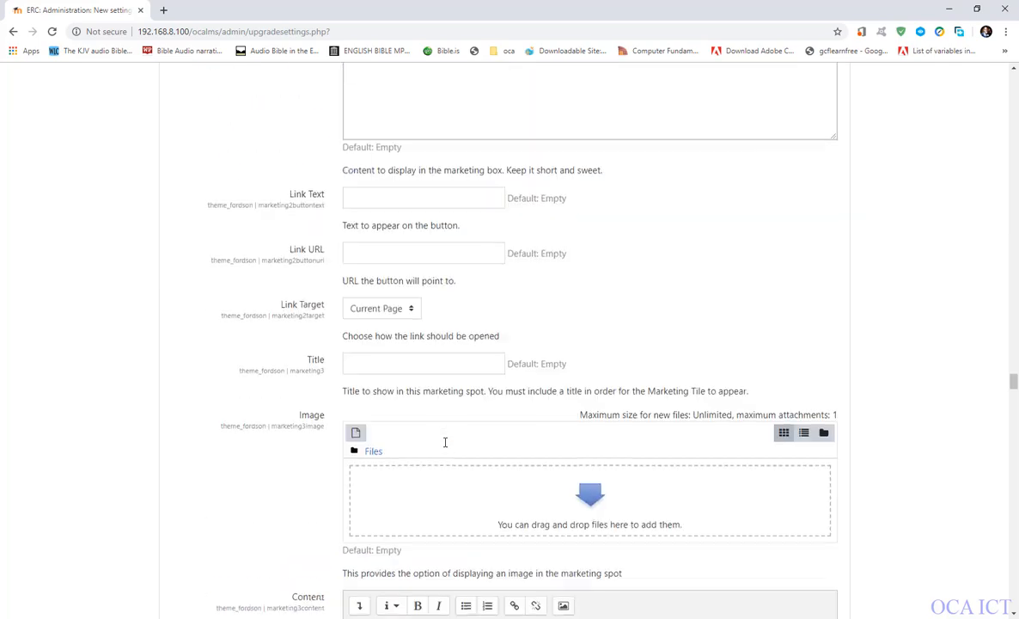
pyautogui.scroll(-20, 444, 447)
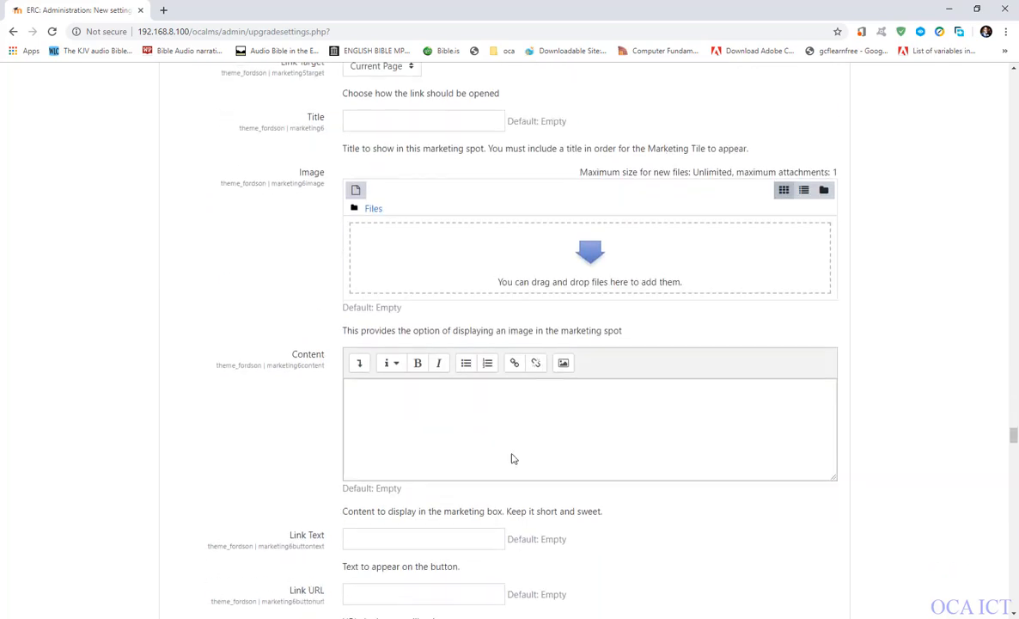
pyautogui.scroll(8, 935, 419)
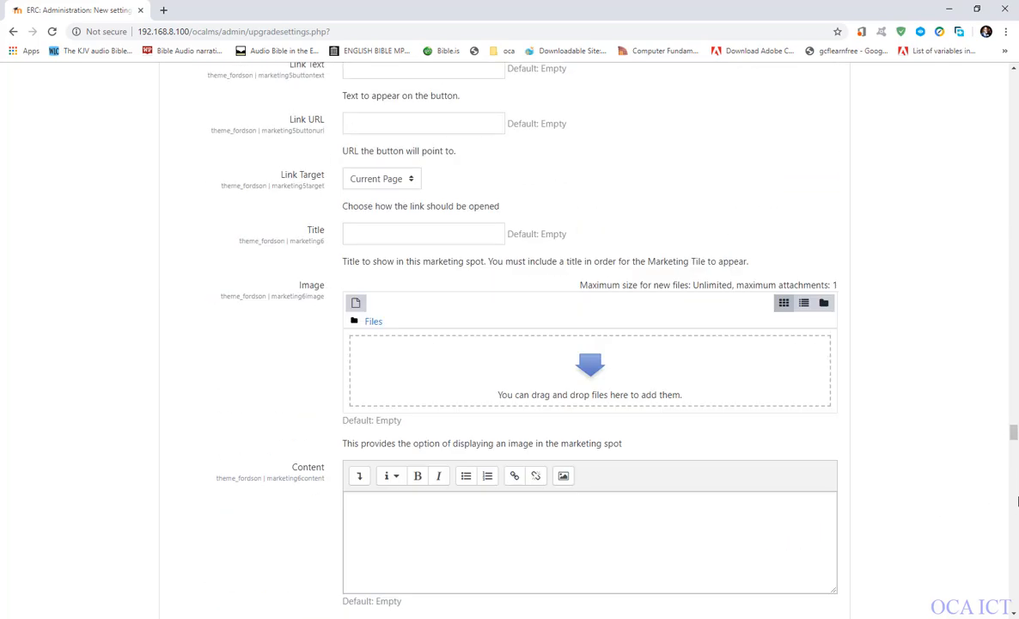
# Save the new Fordson theme settings and look over the site's administration notifications.
pyautogui.moveTo(1014, 433); pyautogui.dragTo(1014, 602)
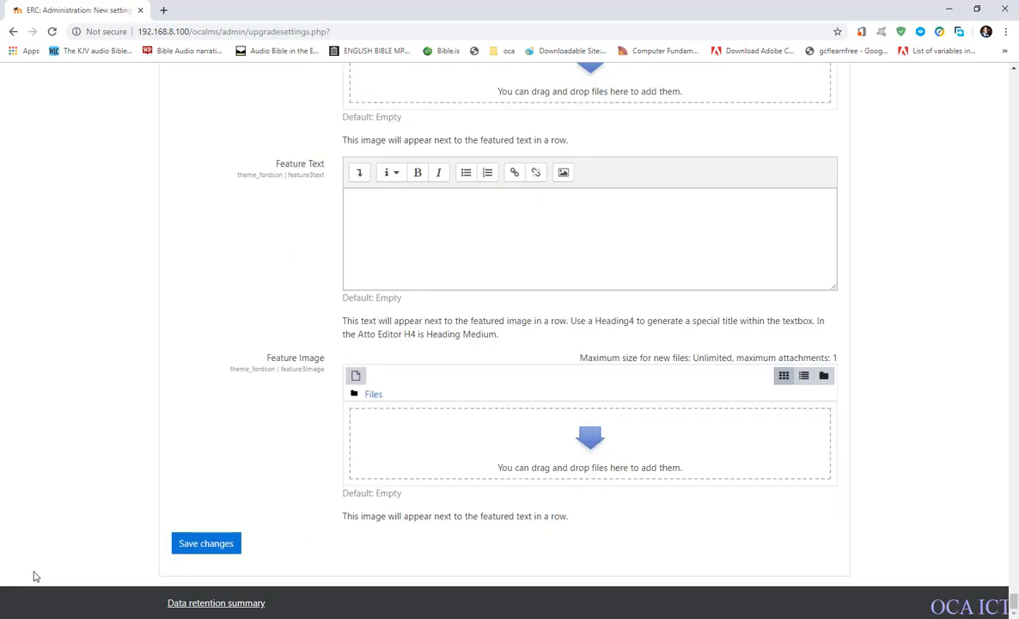
pyautogui.click(219, 547)
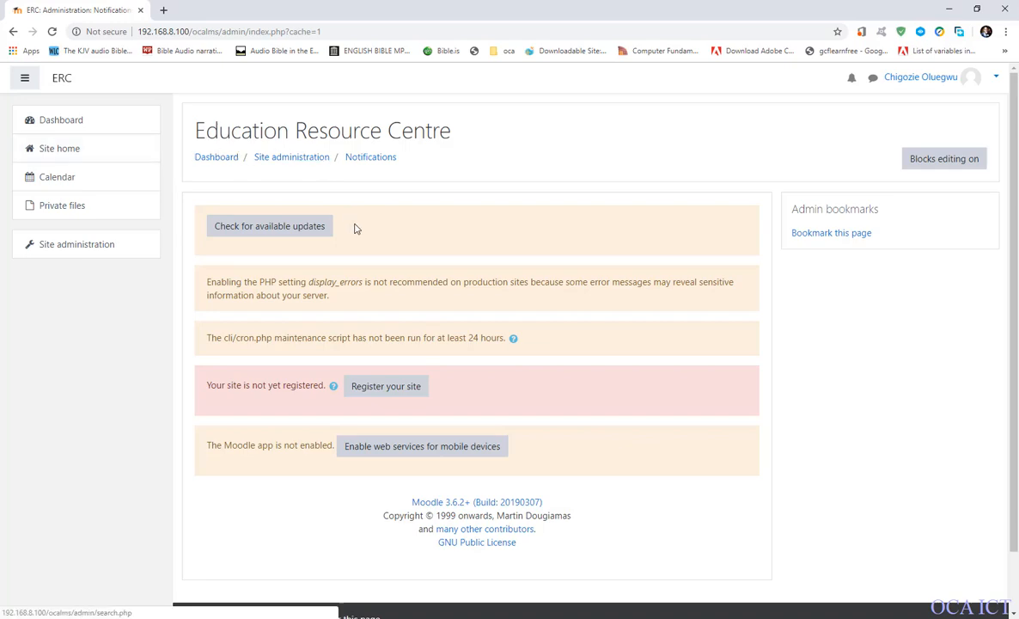
pyautogui.scroll(-2, 384, 334)
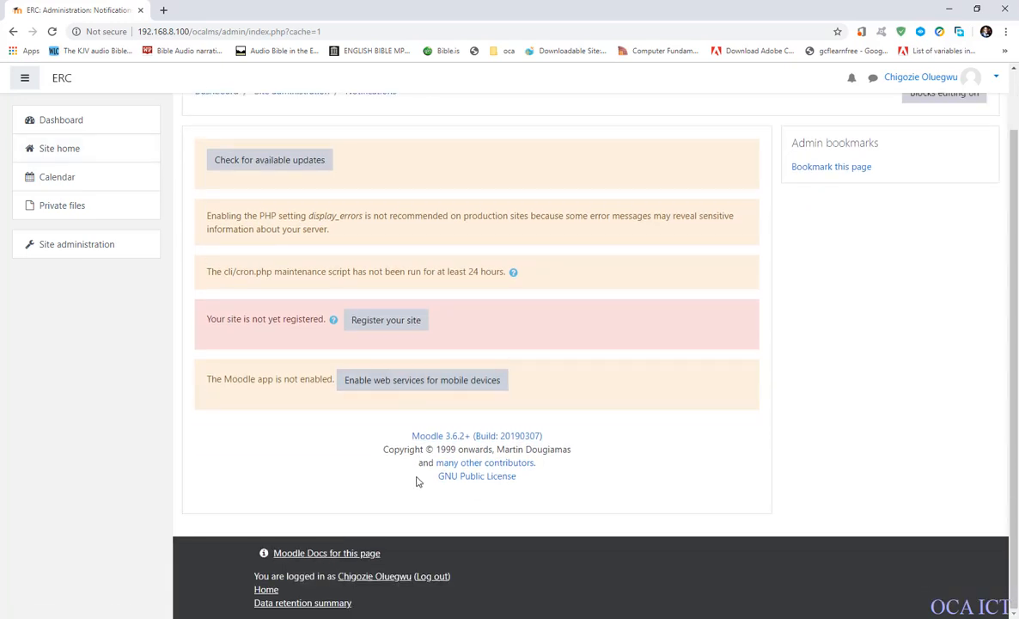
pyautogui.scroll(2, 417, 483)
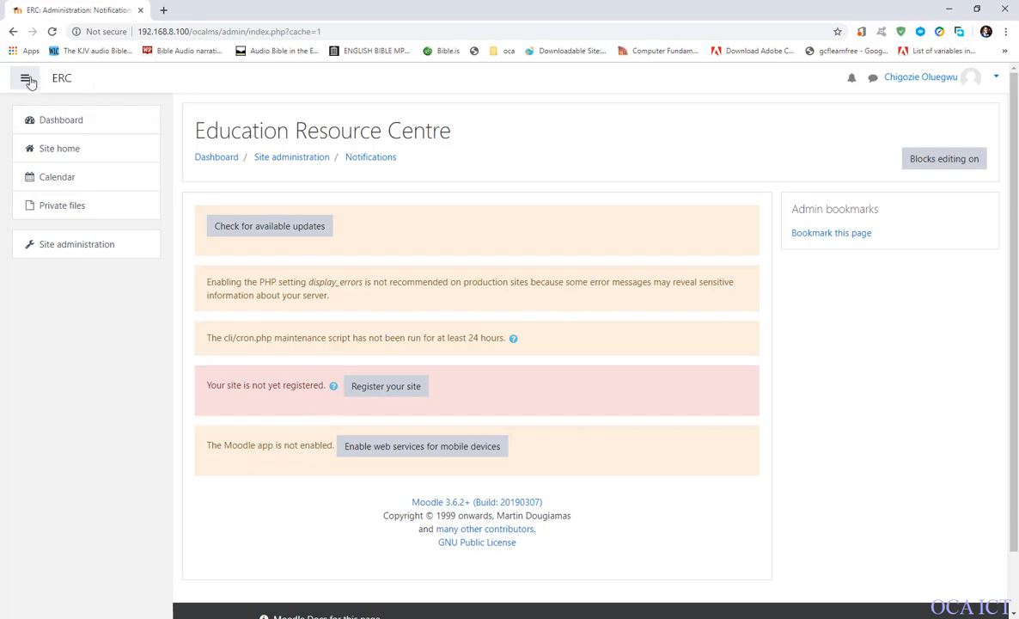
# View the site home page, and open the Theme selector from the appearance settings in site administration.
pyautogui.click(59, 151)
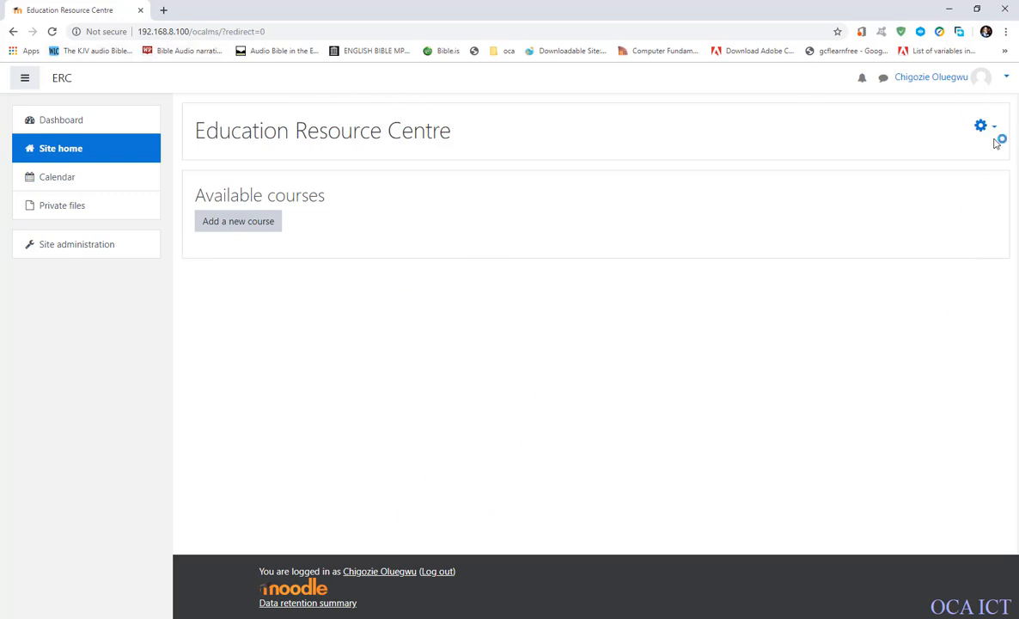
pyautogui.click(54, 242)
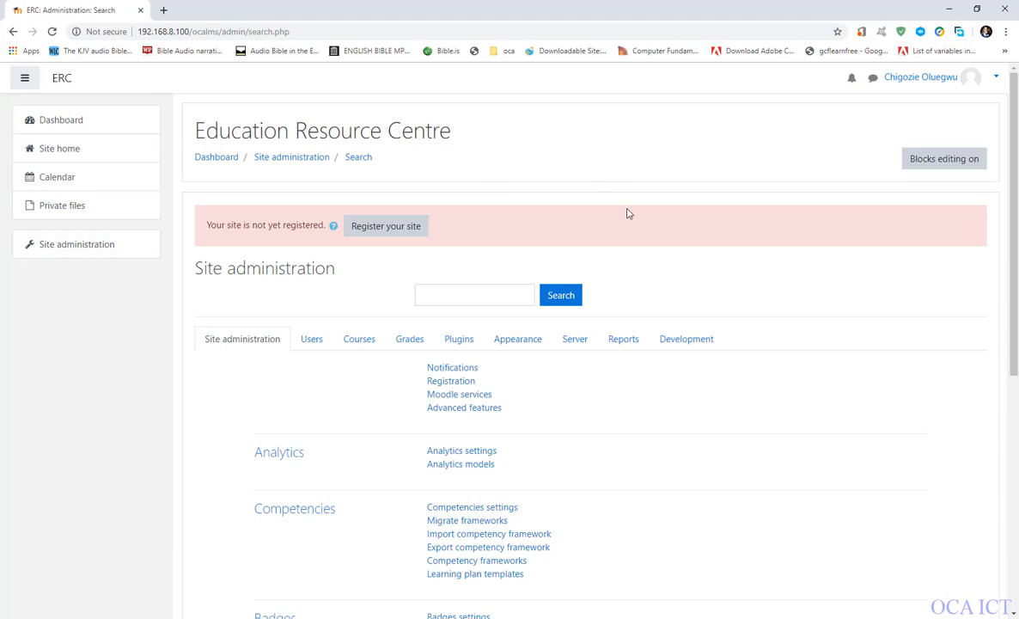
pyautogui.click(518, 341)
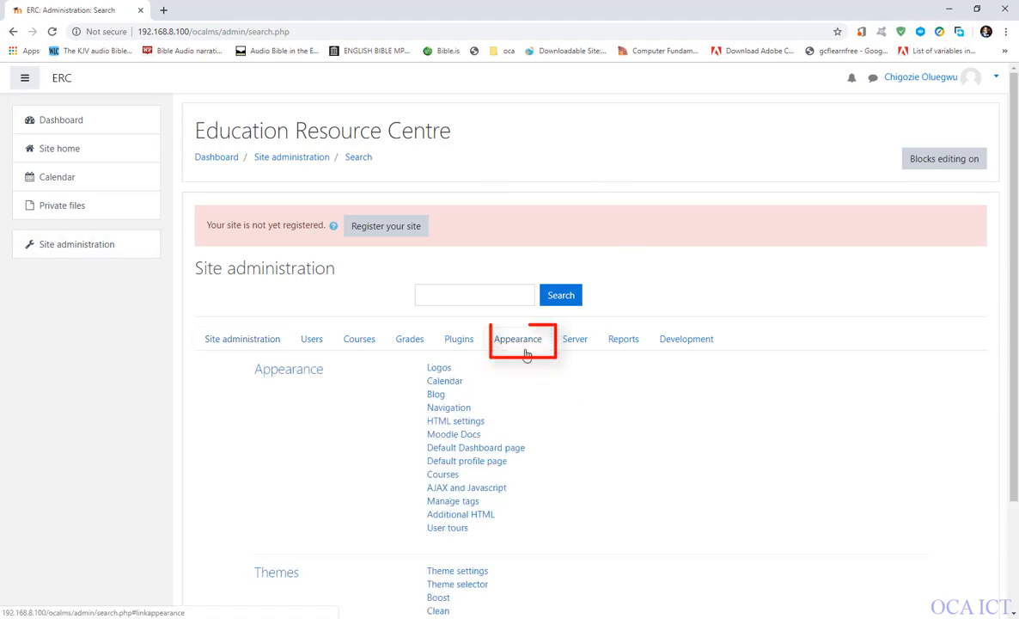
pyautogui.scroll(-2, 461, 415)
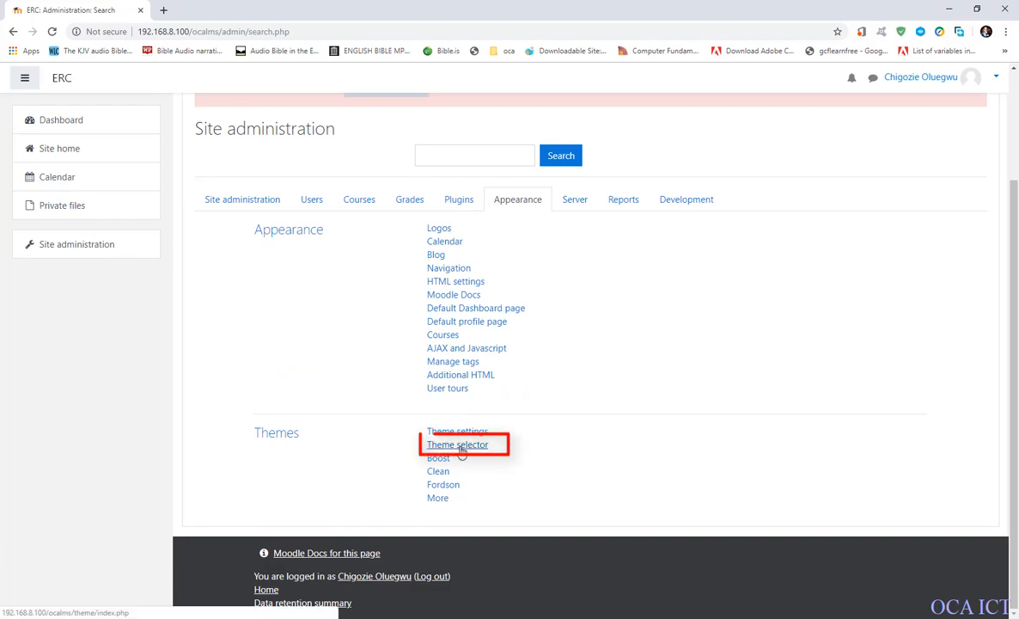
pyautogui.click(472, 446)
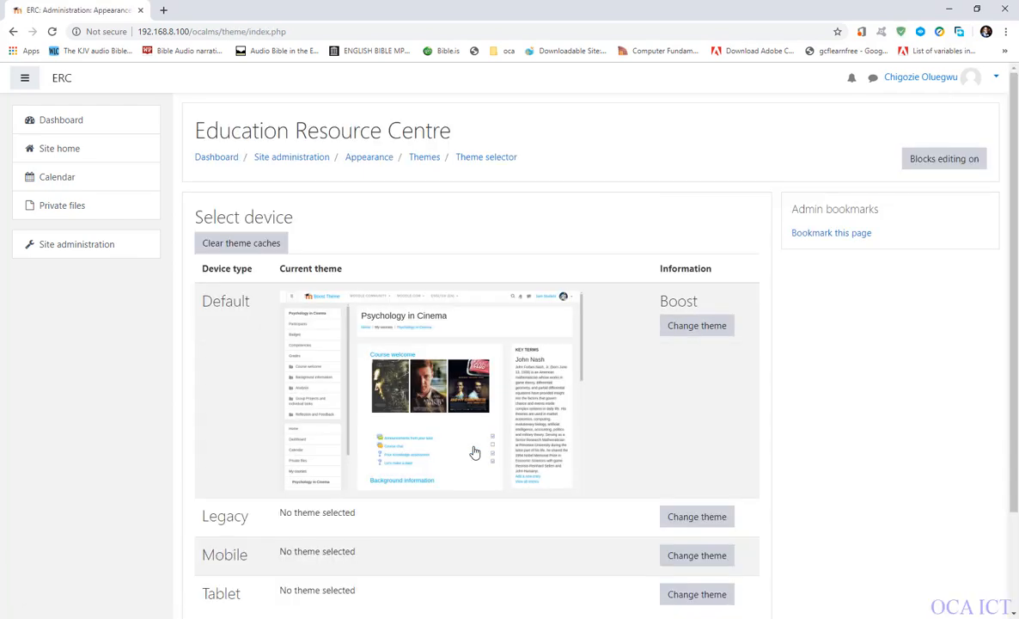
pyautogui.scroll(-2, 469, 398)
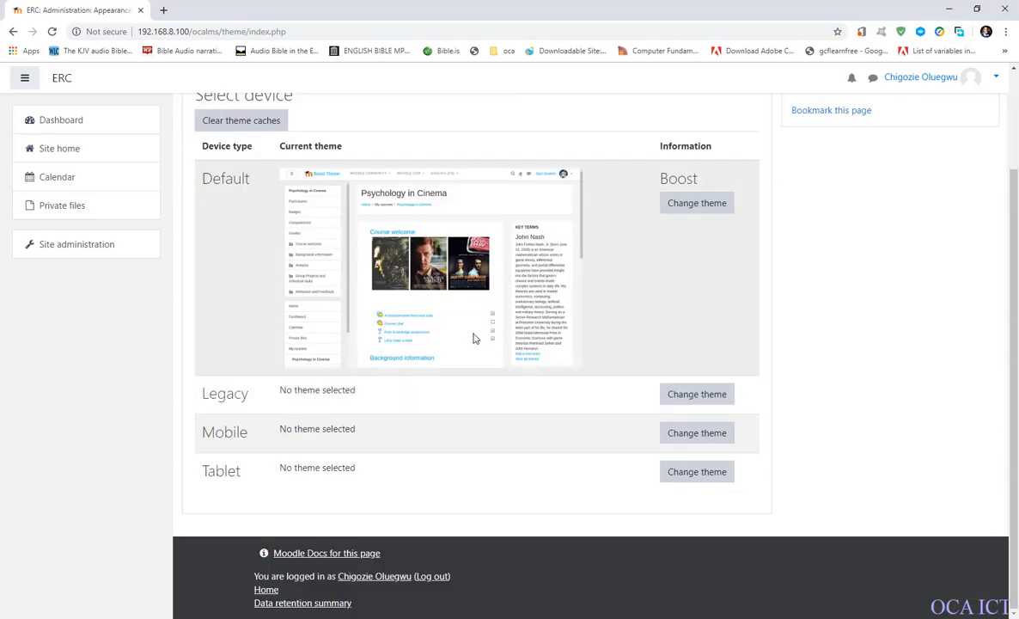
pyautogui.scroll(2, 473, 344)
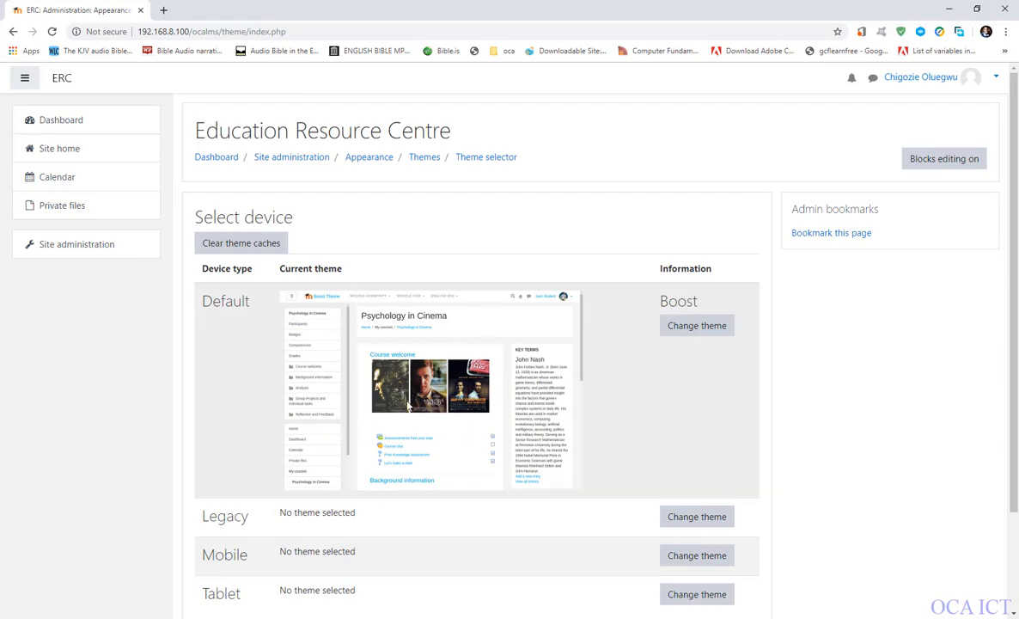
pyautogui.scroll(-2, 387, 414)
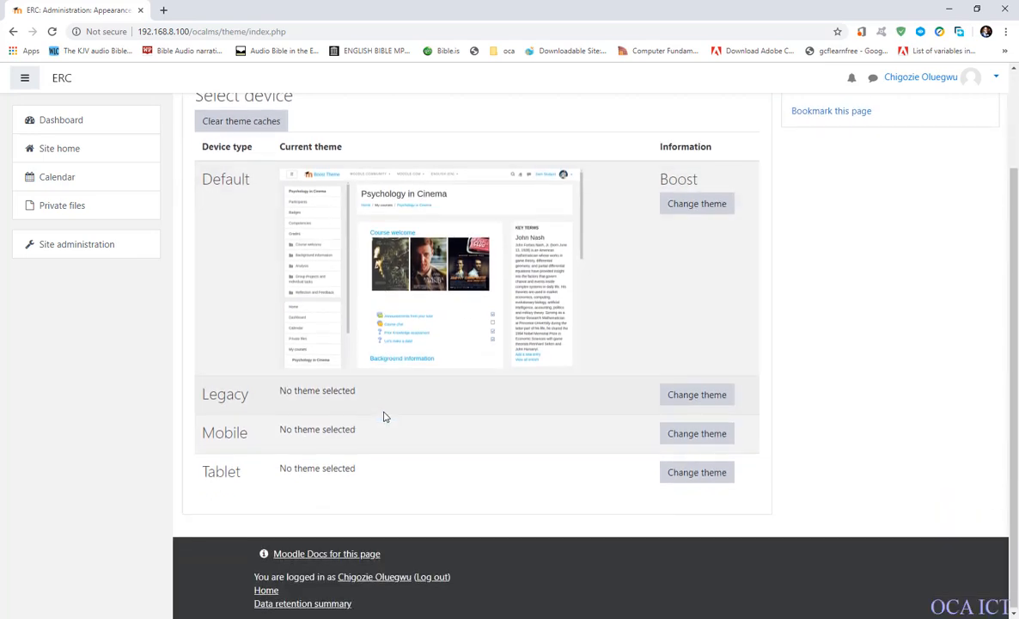
pyautogui.scroll(2, 386, 414)
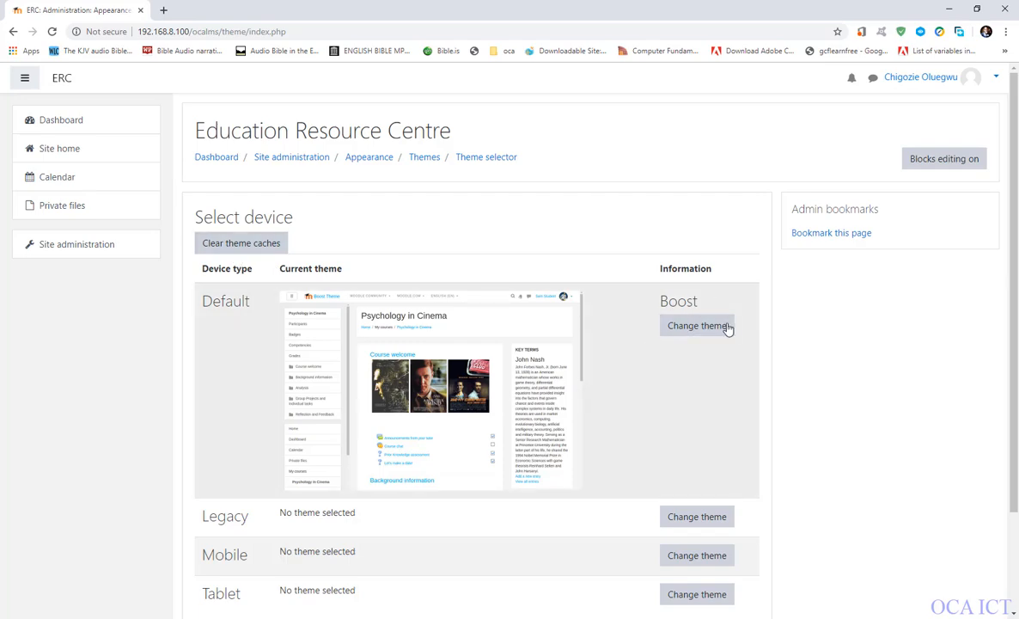
# Change the theme for the default device type to Fordson and continue back to the device list.
pyautogui.click(685, 334)
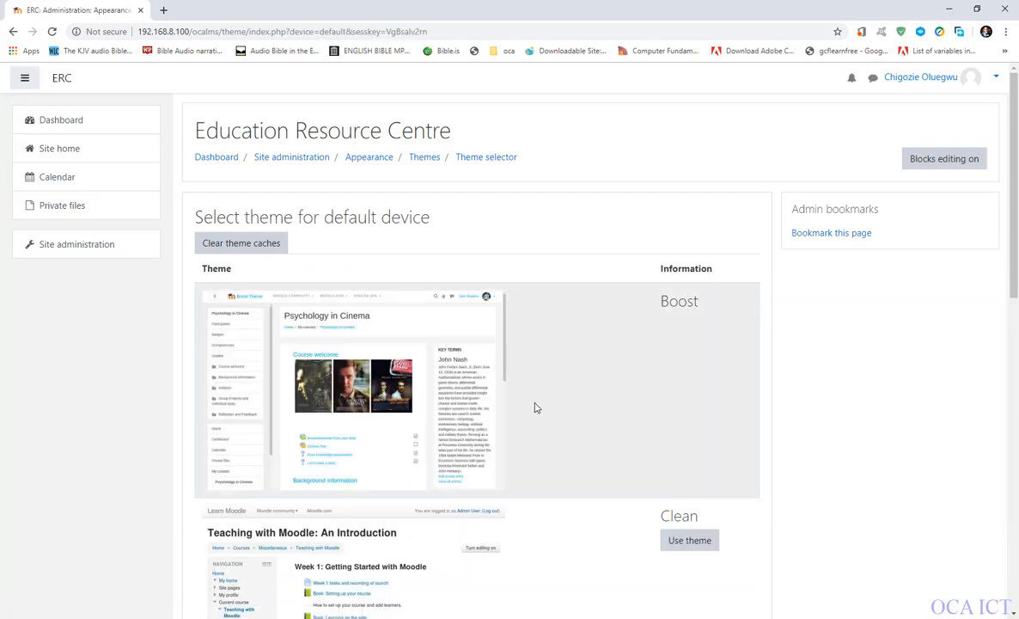
pyautogui.scroll(-3, 468, 394)
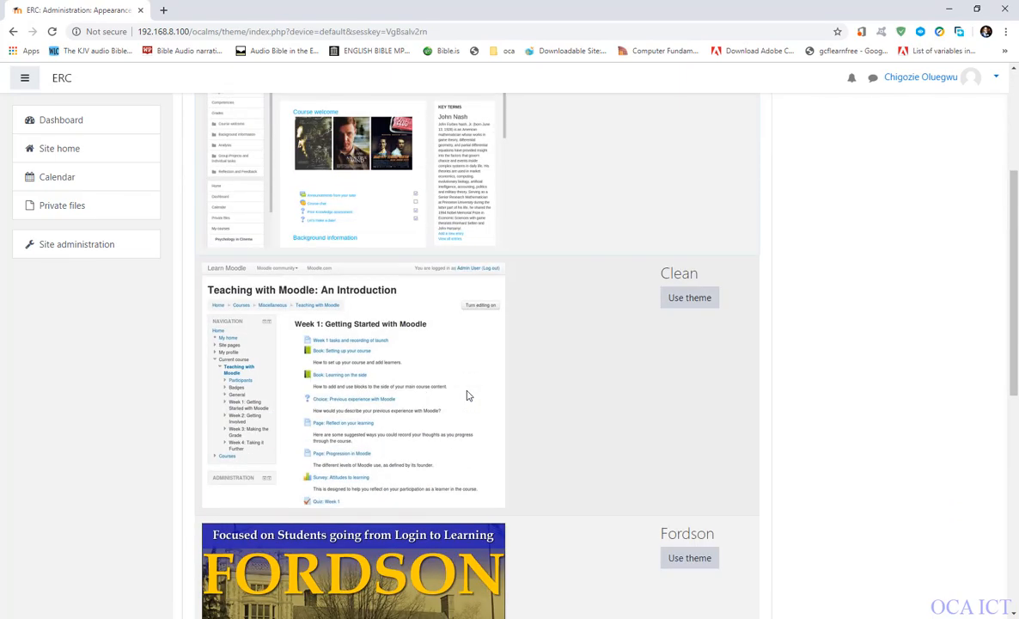
pyautogui.scroll(-4, 469, 395)
pyautogui.scroll(4, 426, 324)
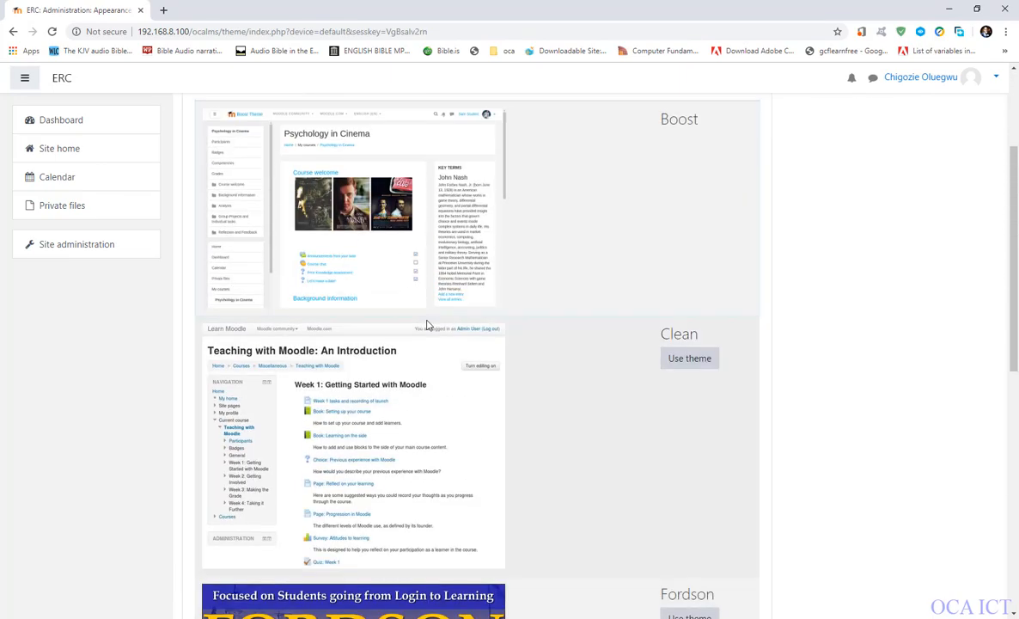
pyautogui.scroll(3, 416, 321)
pyautogui.scroll(-9, 440, 365)
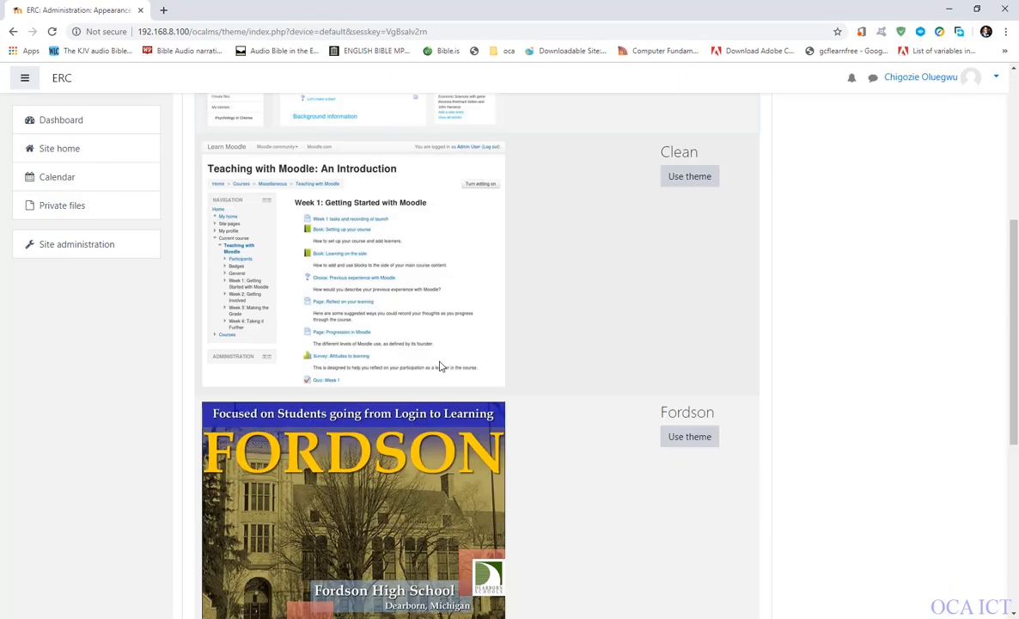
pyautogui.scroll(4, 505, 359)
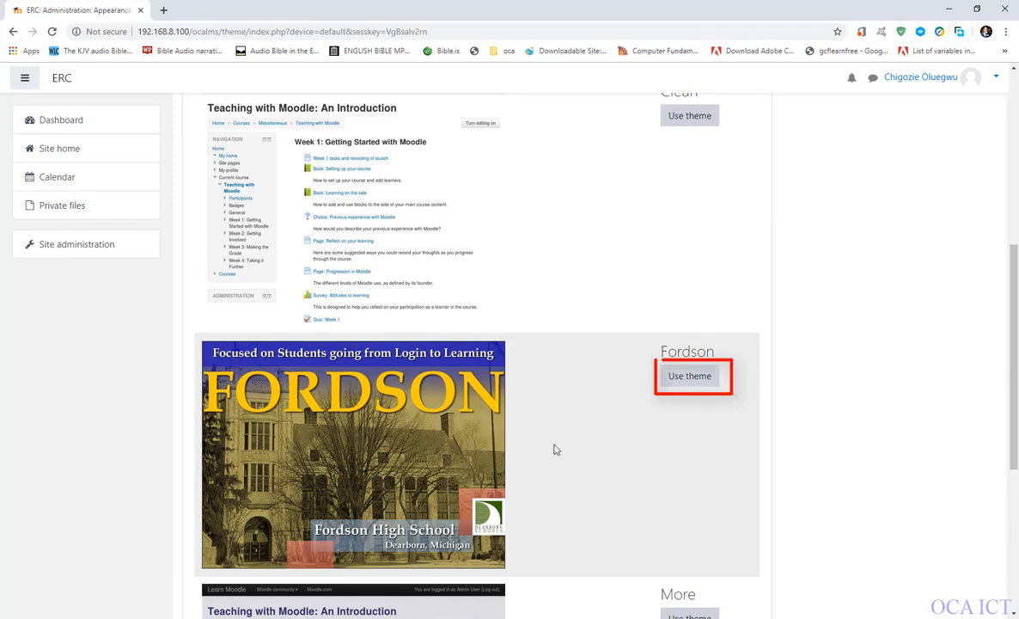
pyautogui.click(690, 379)
pyautogui.scroll(-4, 475, 404)
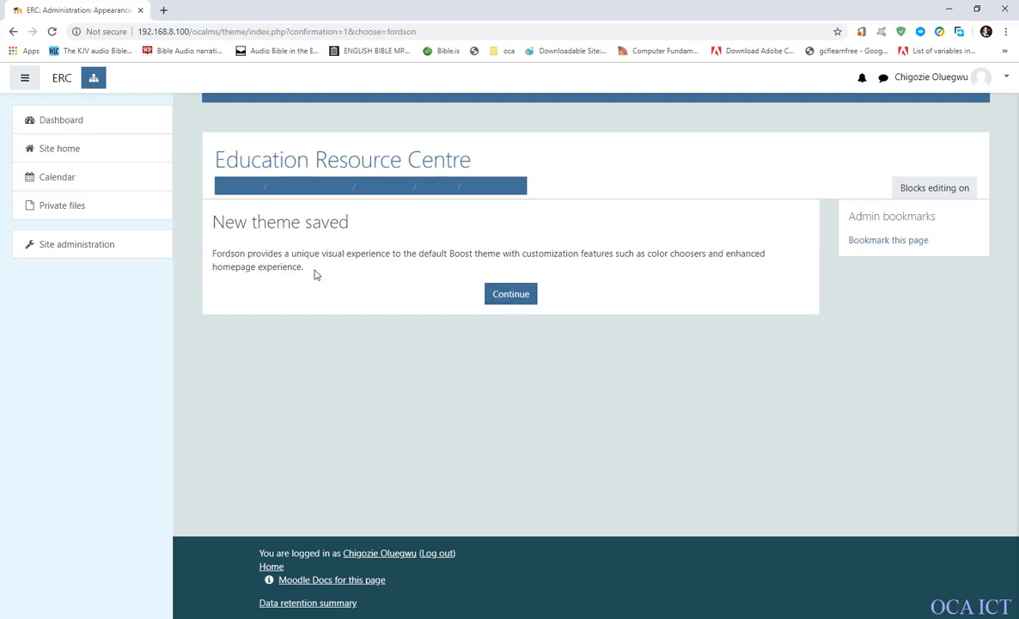
pyautogui.click(509, 297)
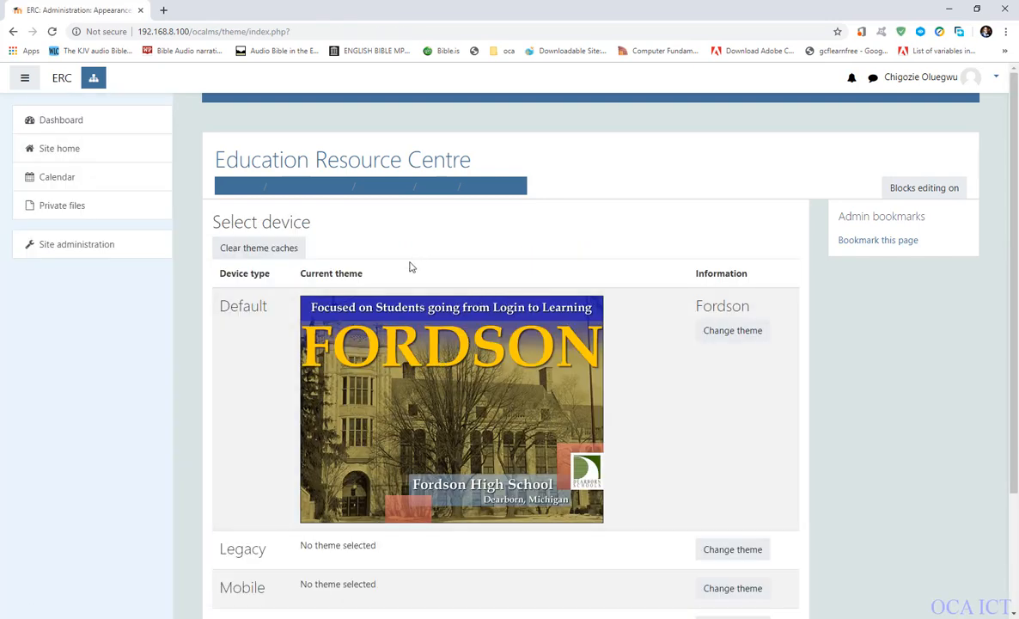
pyautogui.scroll(-3, 409, 267)
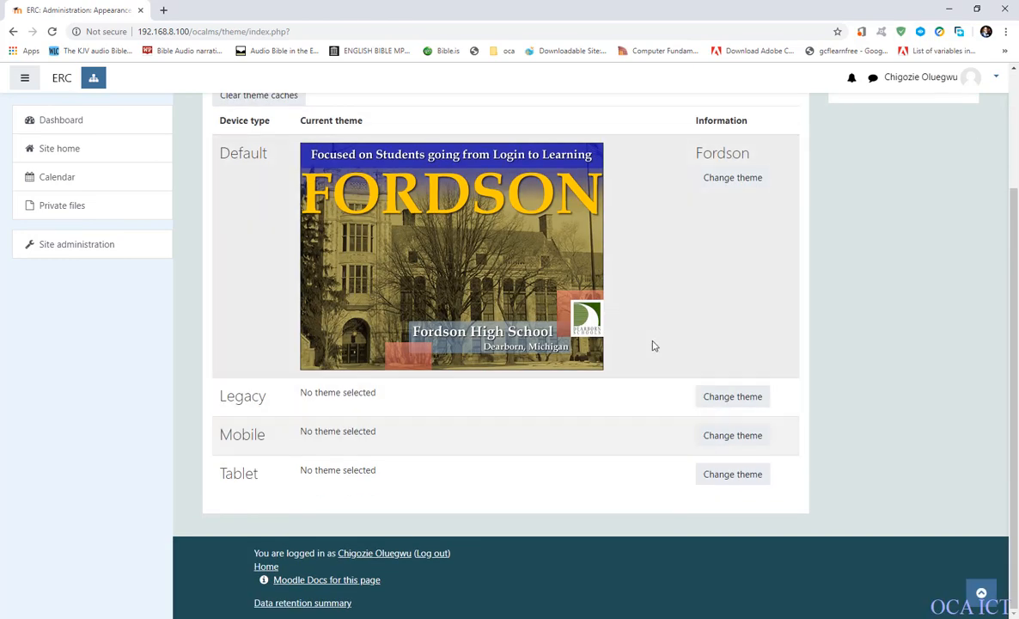
pyautogui.scroll(3, 674, 266)
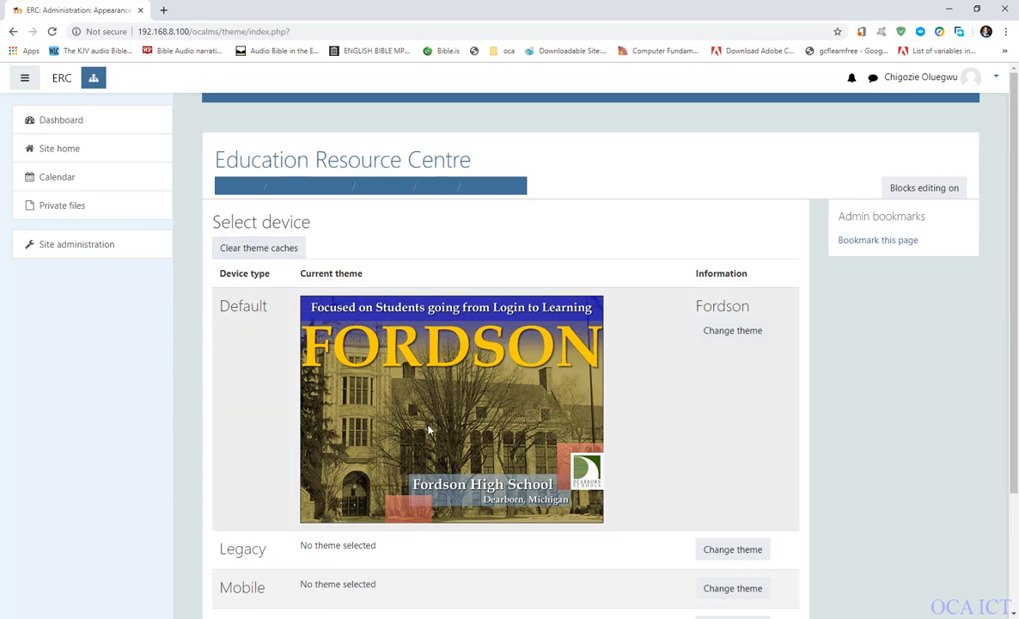
pyautogui.scroll(-3, 437, 433)
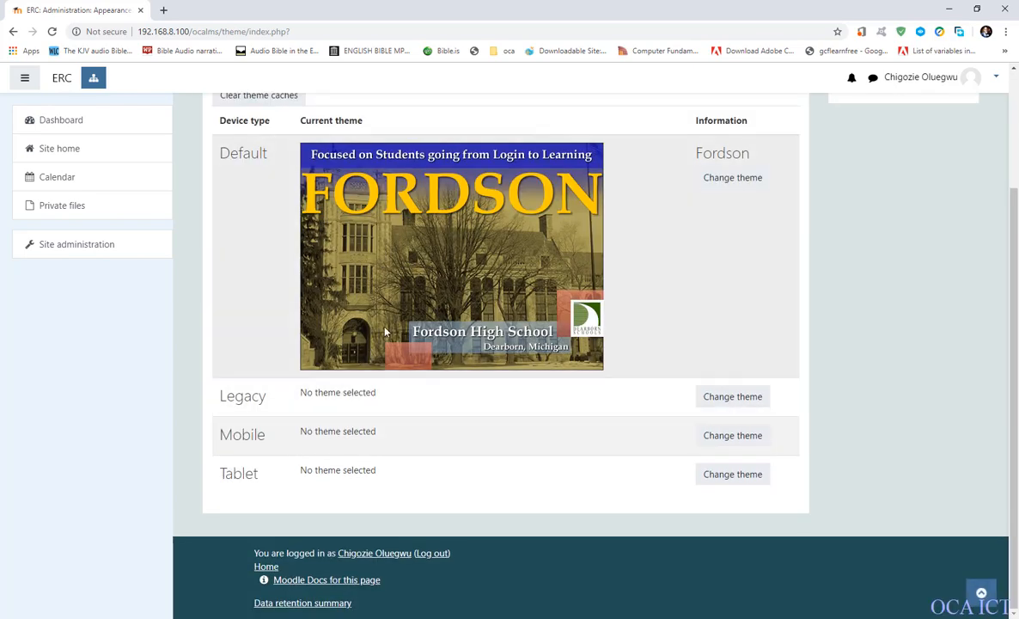
pyautogui.scroll(3, 420, 410)
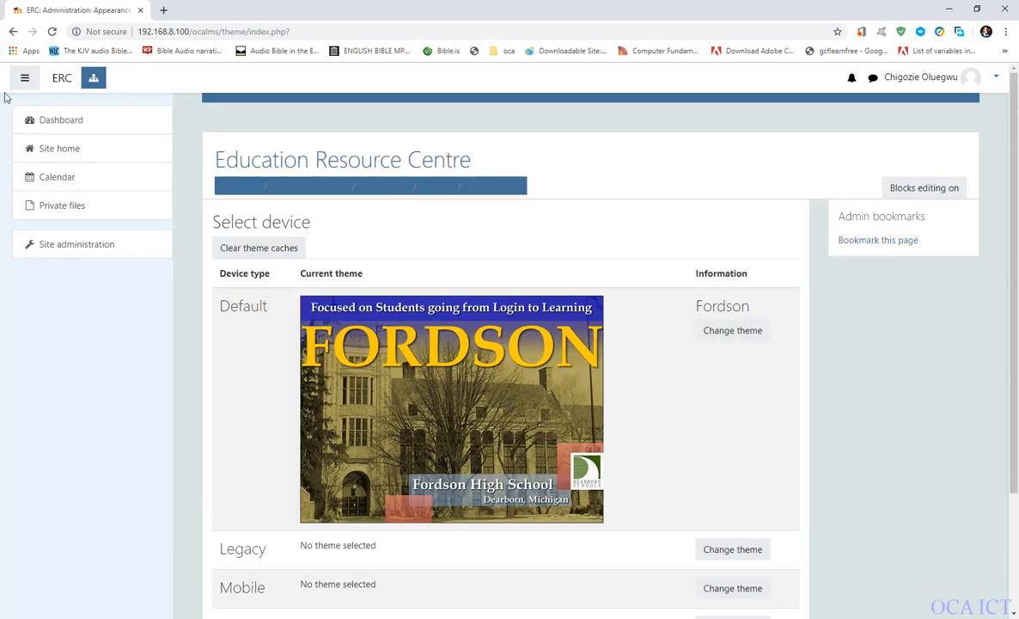
pyautogui.scroll(-2, 816, 437)
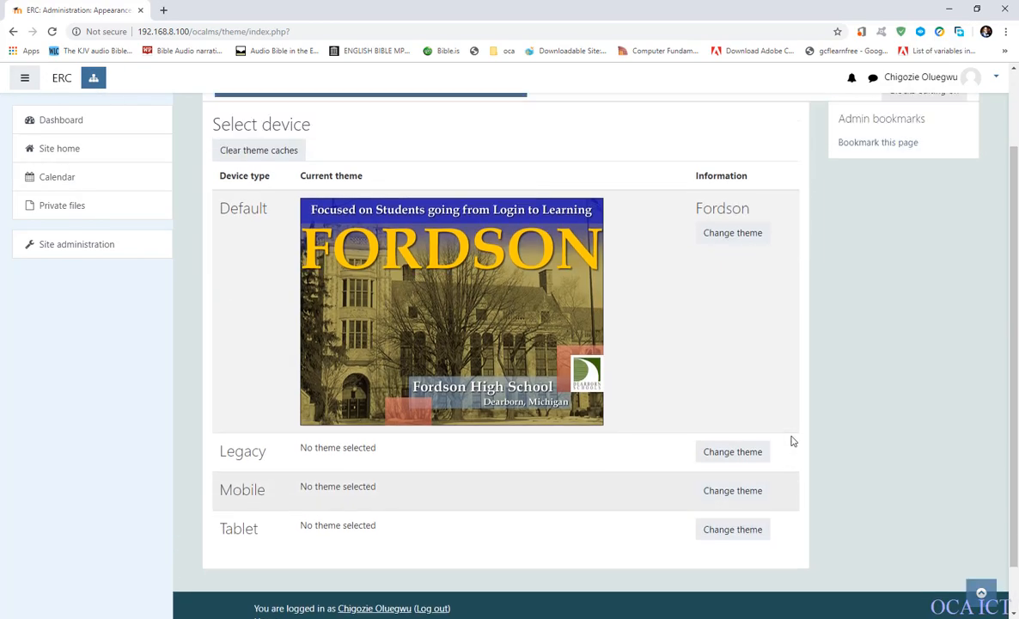
pyautogui.scroll(2, 792, 441)
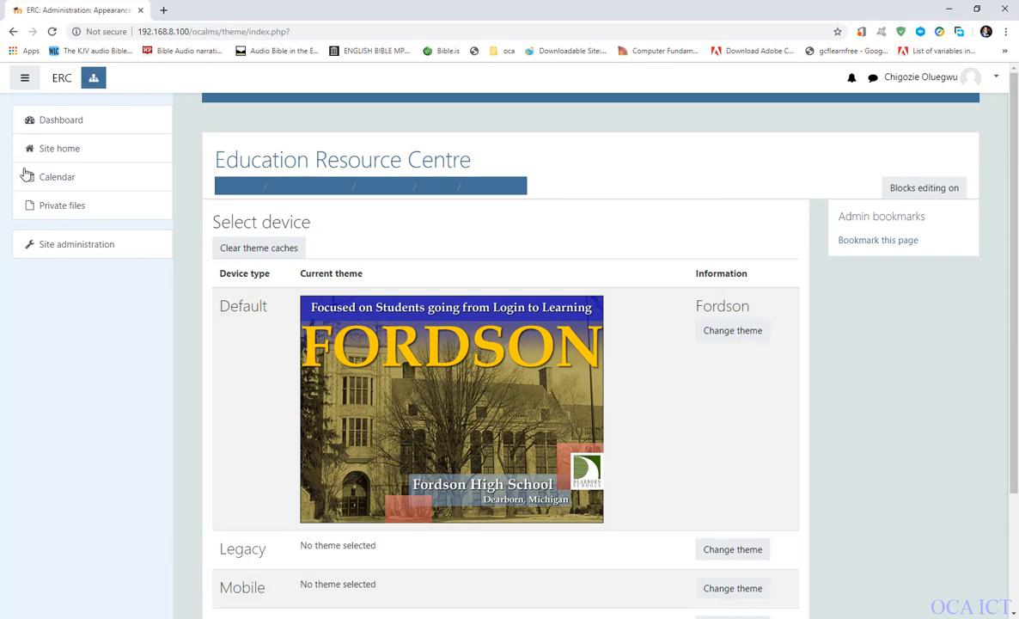